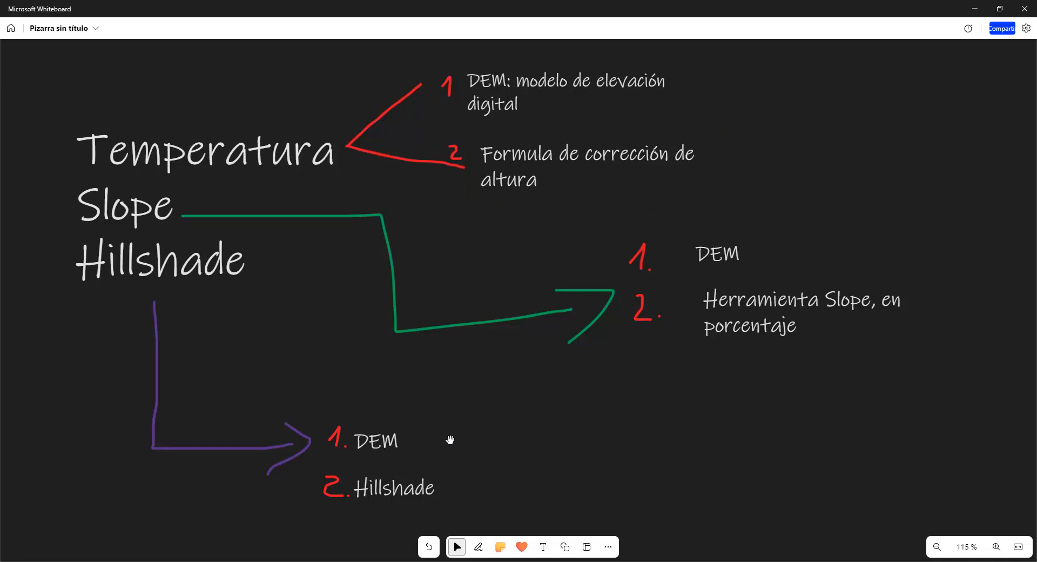
# Step: Switch to the new-tab window in Google Chrome and search Google for "earth data nasa"
pyautogui.moveTo(392, 555)
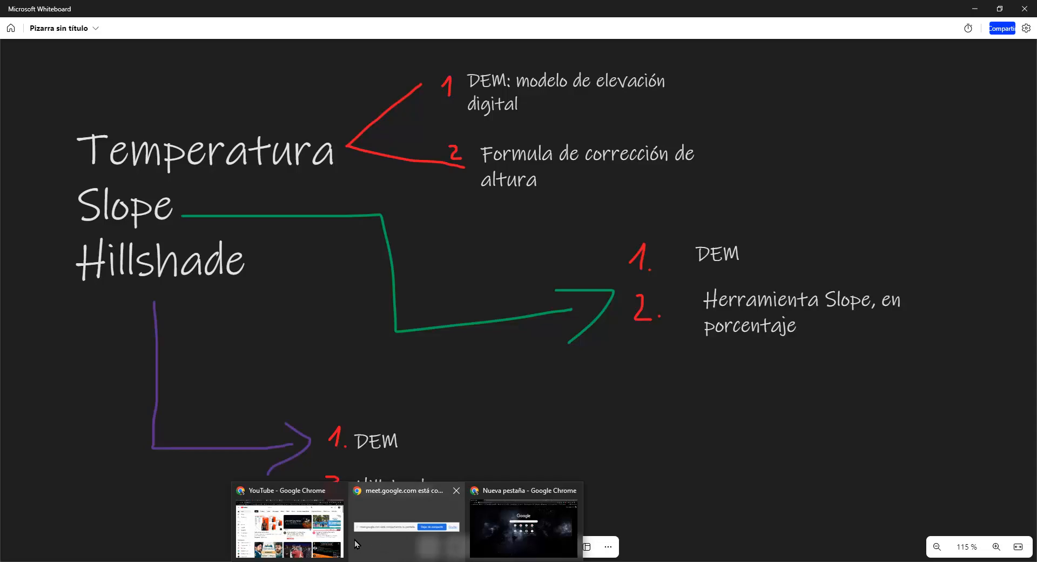
pyautogui.click(507, 529)
pyautogui.click(473, 221)
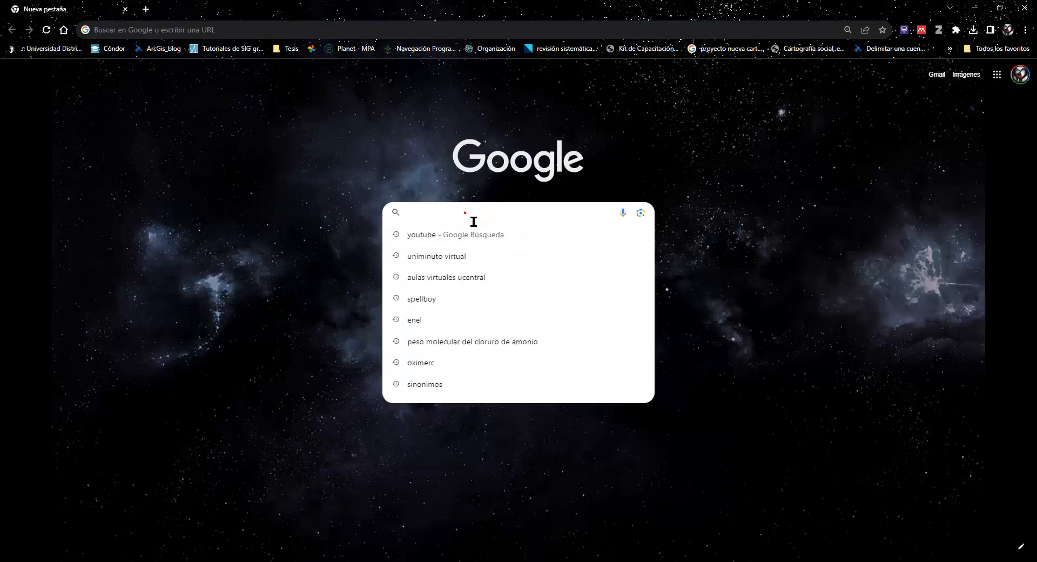
pyautogui.write('eart')
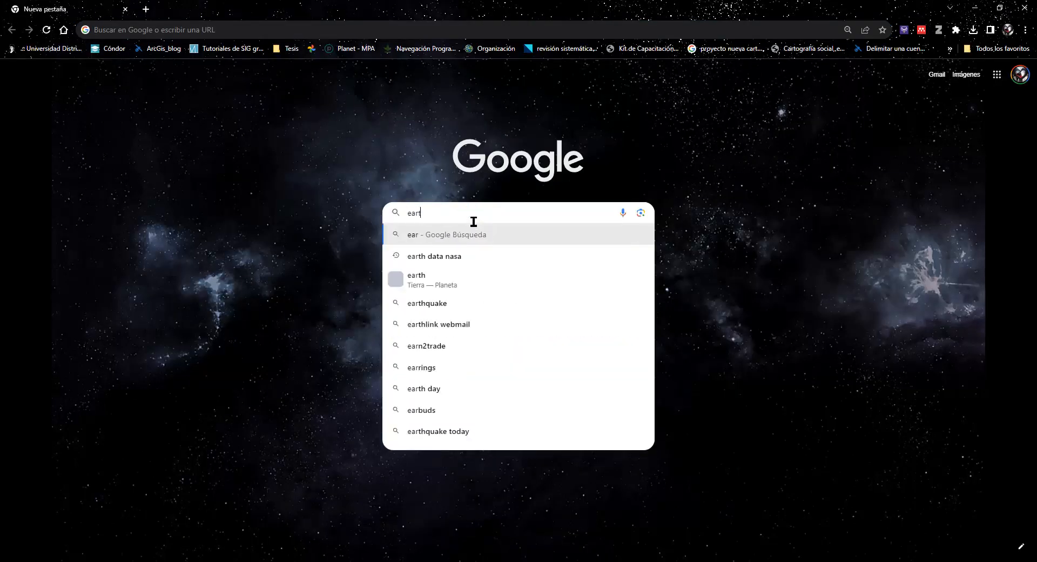
pyautogui.write('h data nasa')
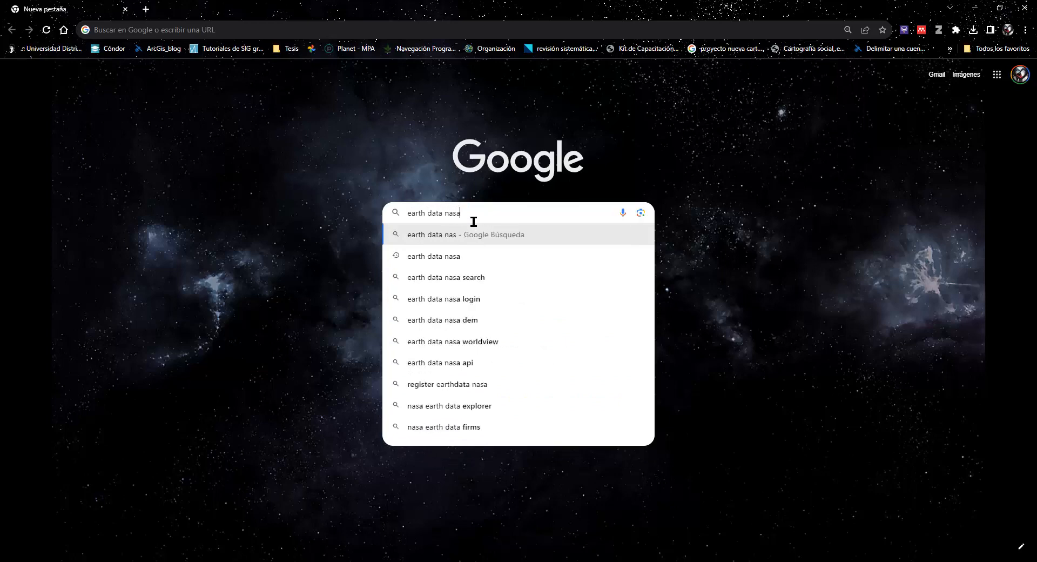
pyautogui.press('Return')
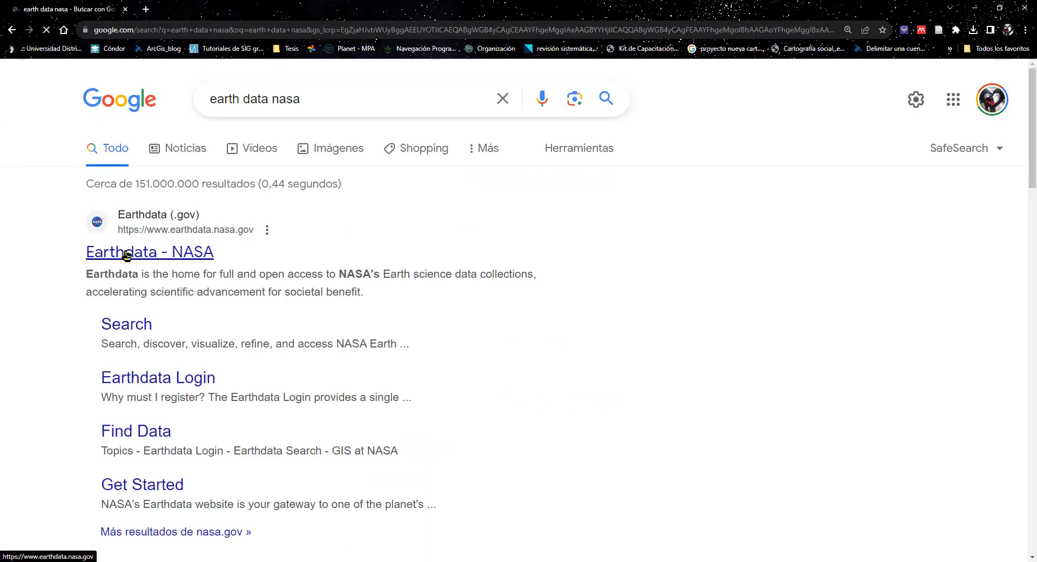
# Step: Open NASA's Earthdata Search page from the search results
pyautogui.click(123, 253)
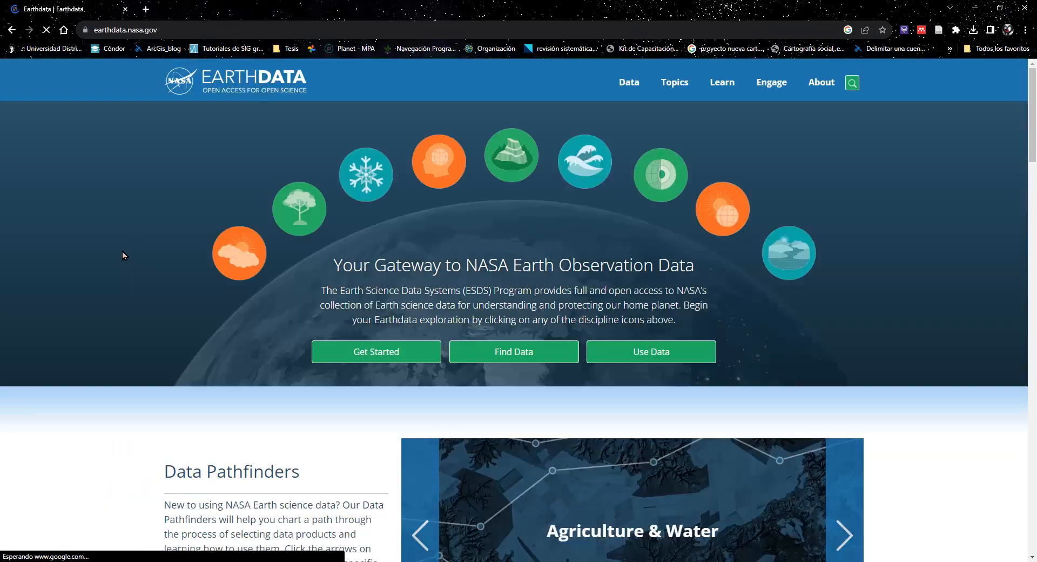
pyautogui.click(11, 29)
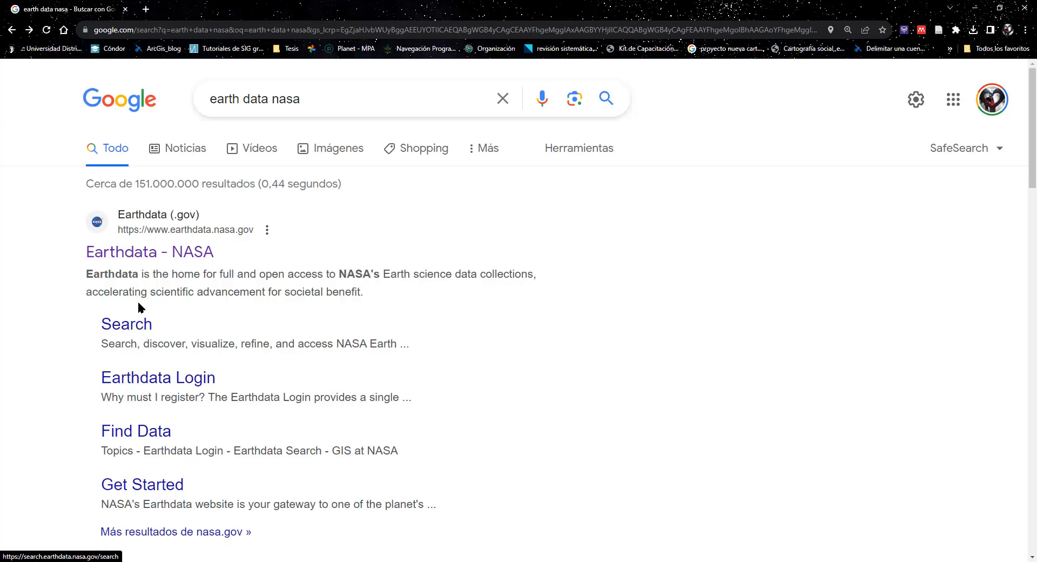
pyautogui.click(132, 326)
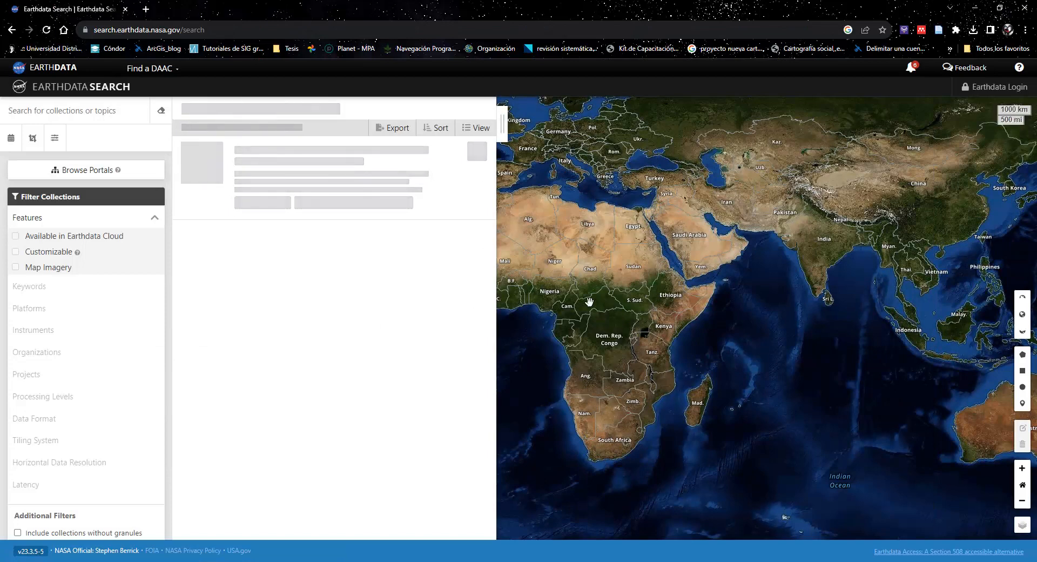
# Step: Log in to Earthdata with the account's username and password
pyautogui.click(996, 88)
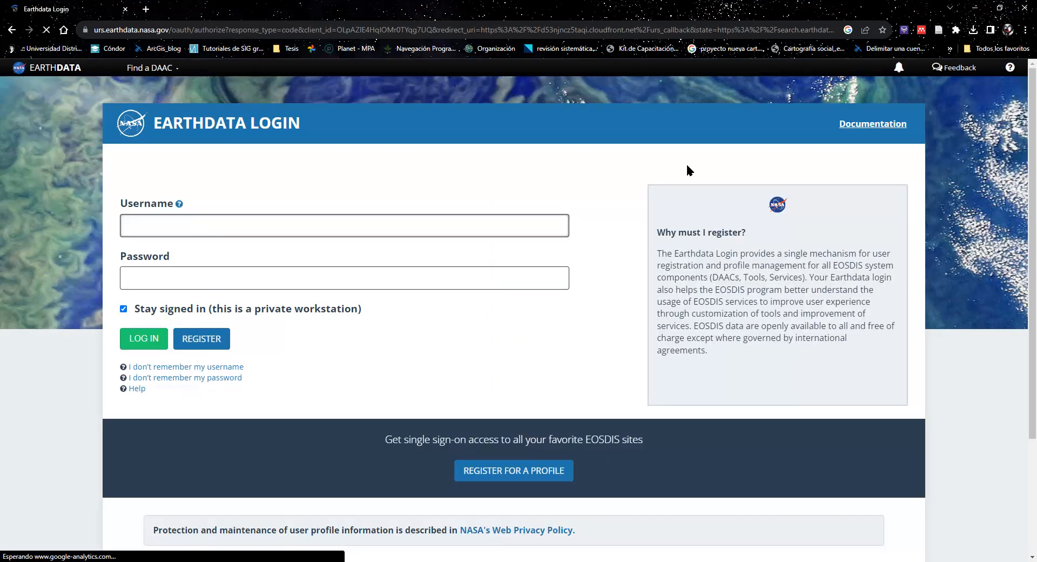
pyautogui.click(200, 230)
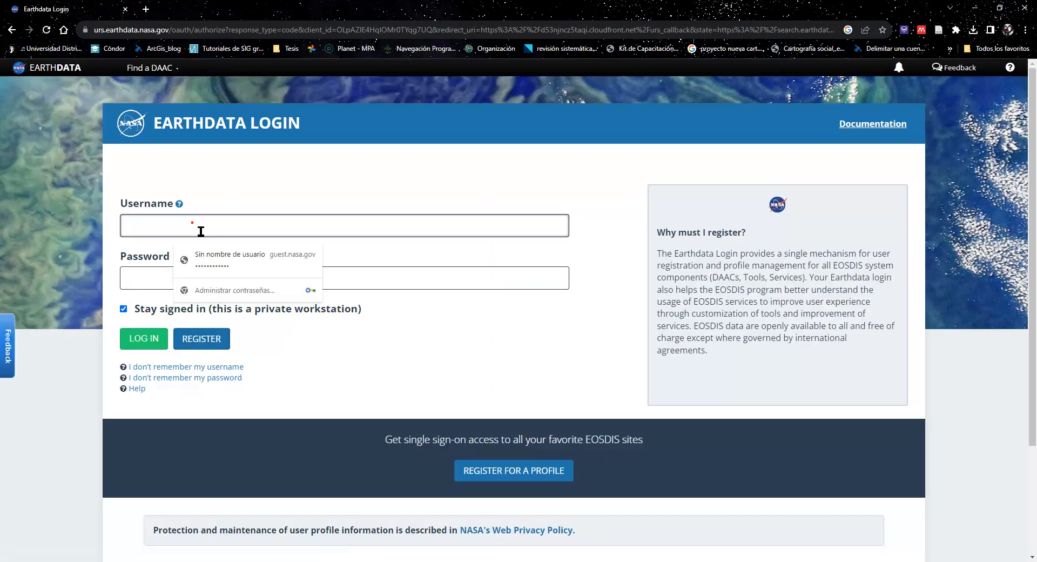
pyautogui.write('jhon')
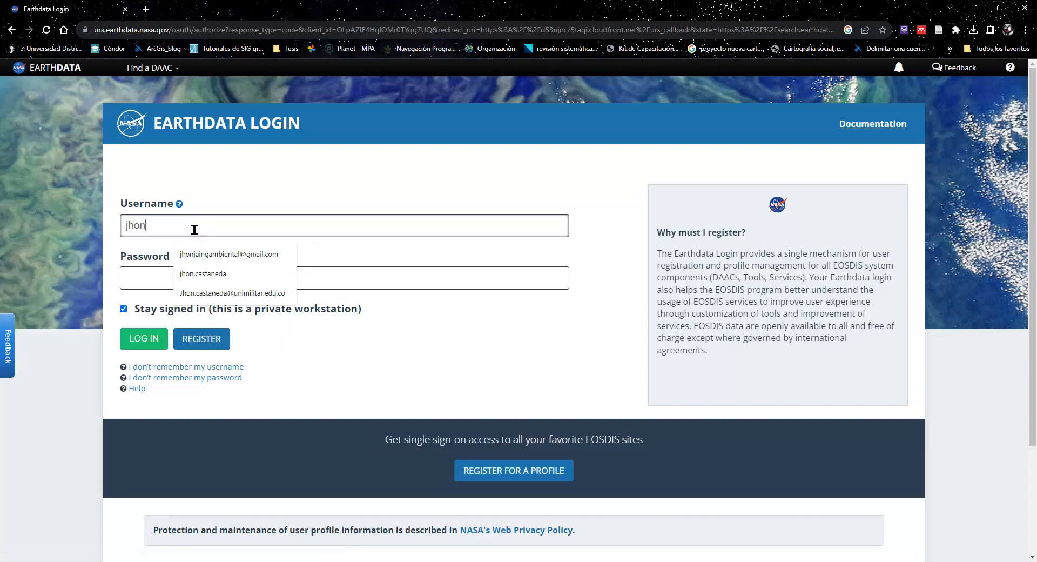
pyautogui.click(229, 254)
pyautogui.click(179, 283)
pyautogui.write('a')
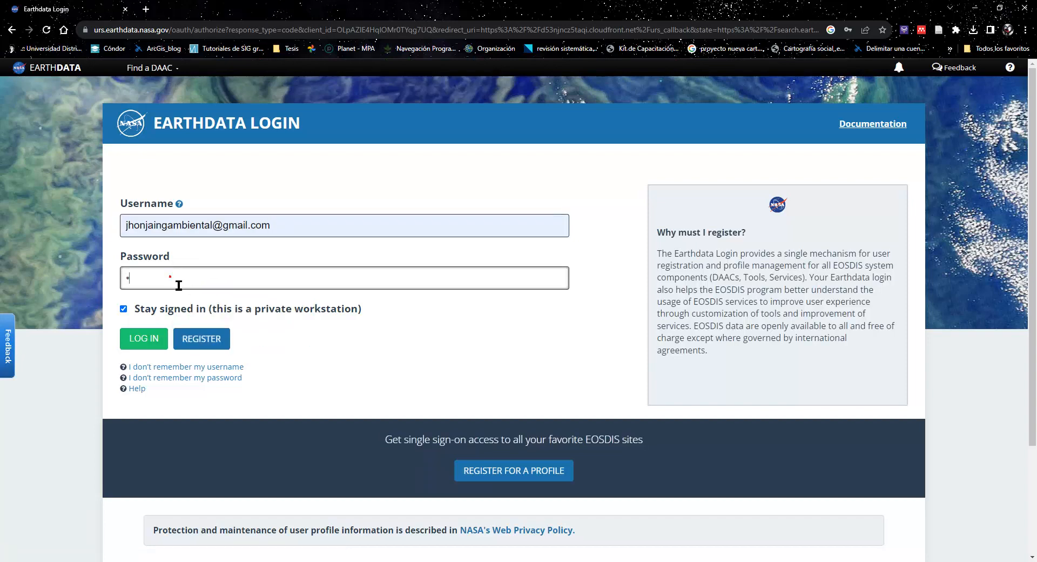
pyautogui.write('aa')
pyautogui.press('Return')
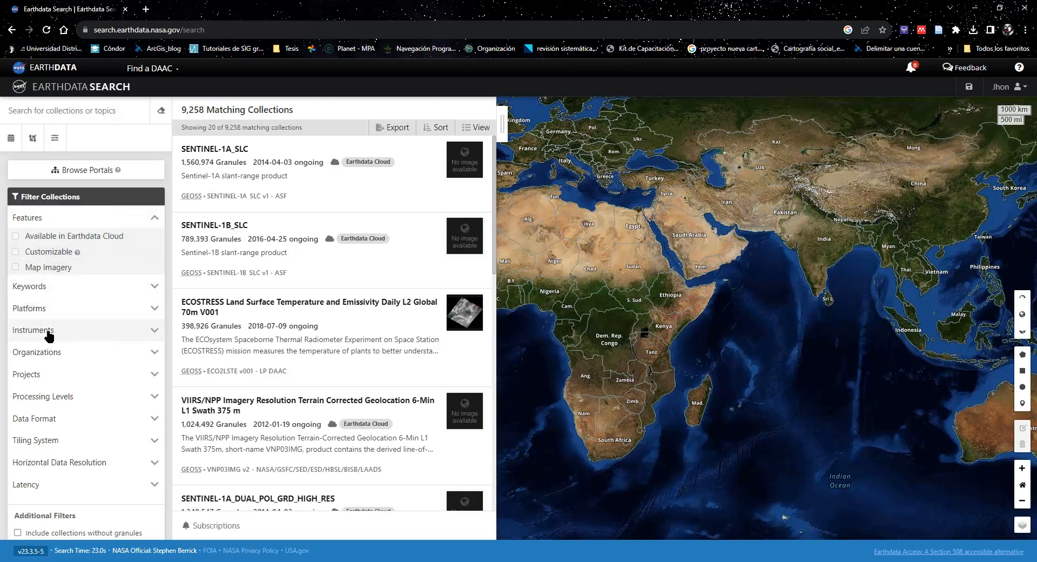
# Step: Filter the collections by the ASTER instrument and open the ASTER Global Digital Elevation Model V003 collection
pyautogui.click(152, 334)
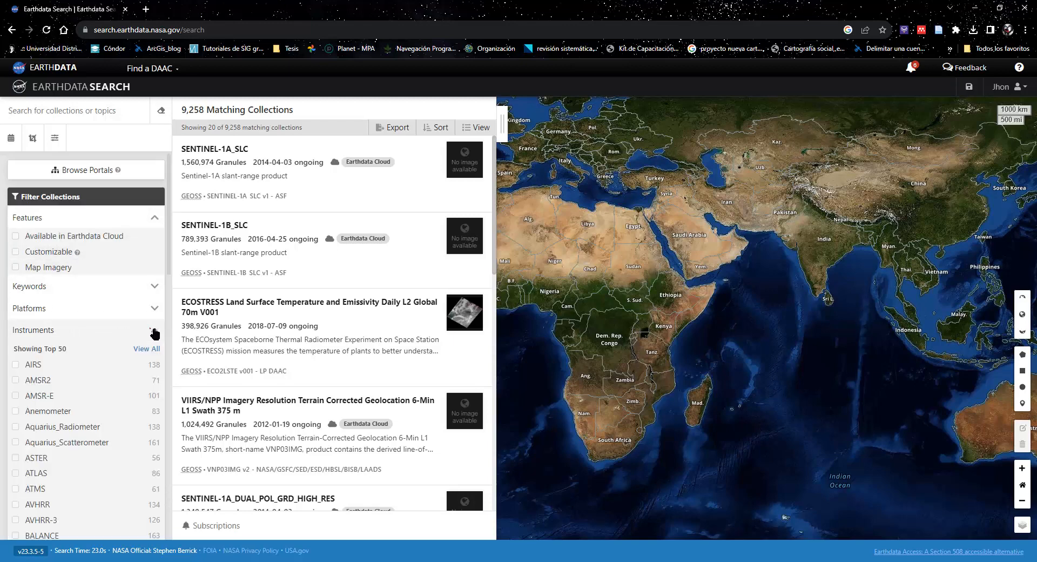
pyautogui.click(16, 458)
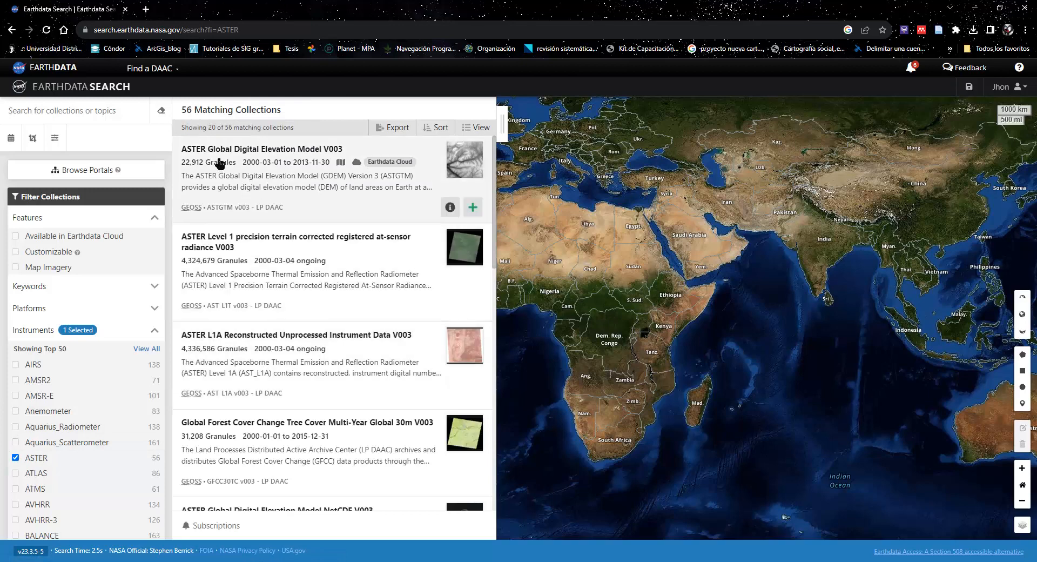
pyautogui.click(457, 162)
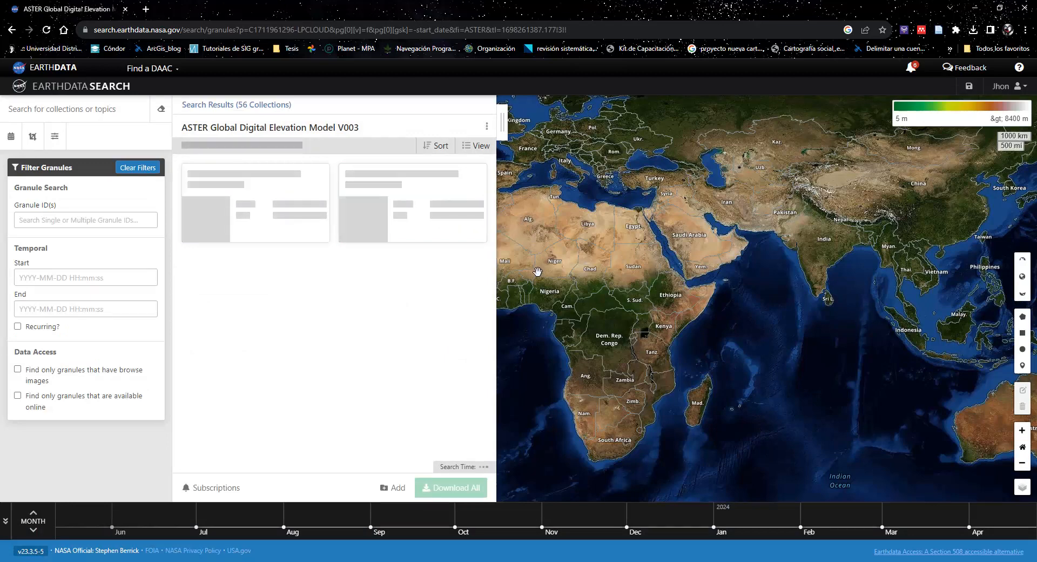
# Step: Draw a closed polygon on the map of Colombia around Bogota and Cundinamarca as the spatial filter
pyautogui.moveTo(537, 272); pyautogui.dragTo(787, 271)
pyautogui.moveTo(549, 344); pyautogui.dragTo(684, 342)
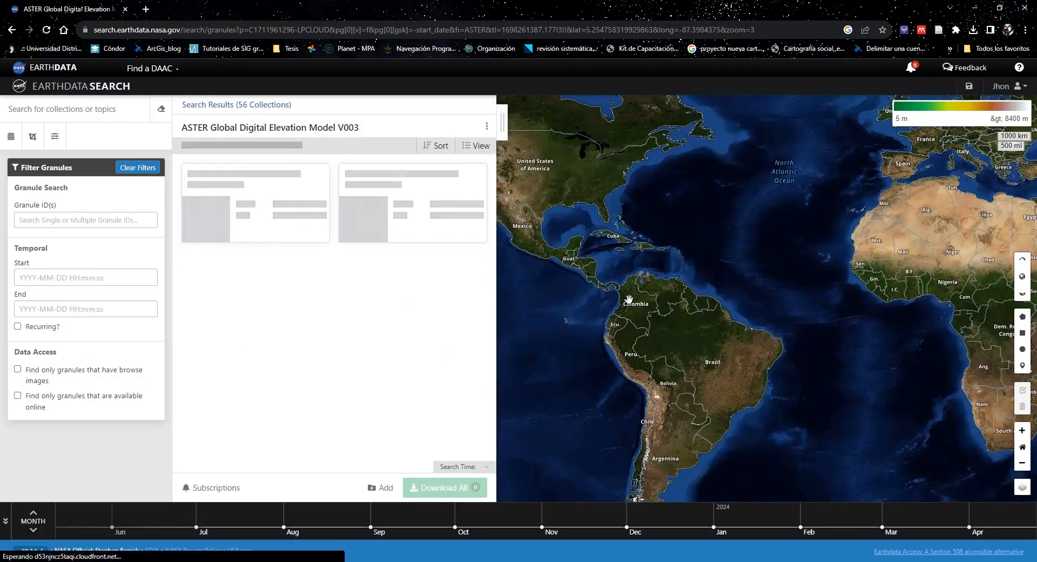
pyautogui.scroll(2, 629, 299)
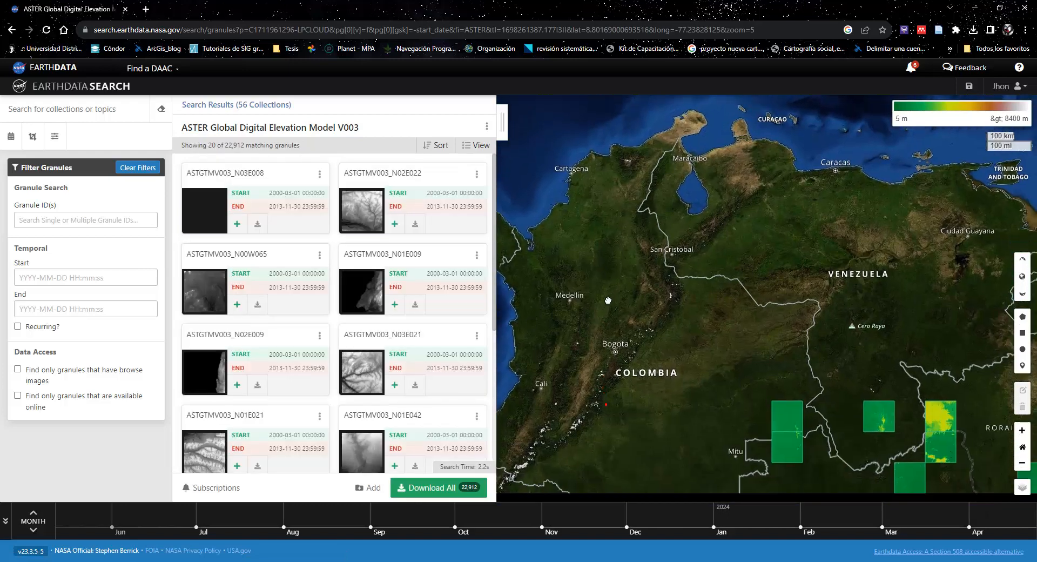
pyautogui.moveTo(608, 301); pyautogui.dragTo(605, 289)
pyautogui.scroll(1, 618, 344)
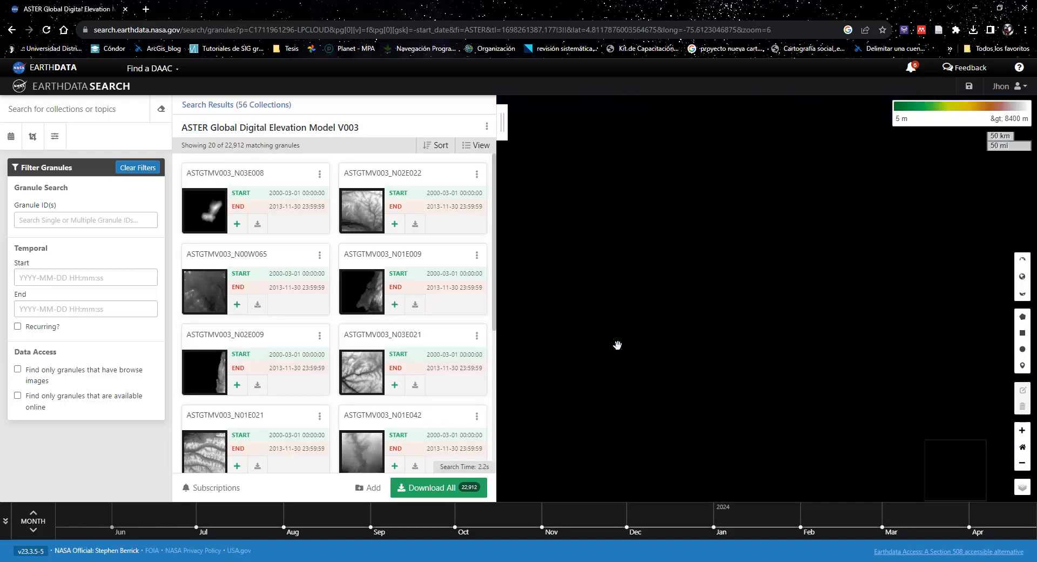
pyautogui.moveTo(624, 338); pyautogui.dragTo(629, 312)
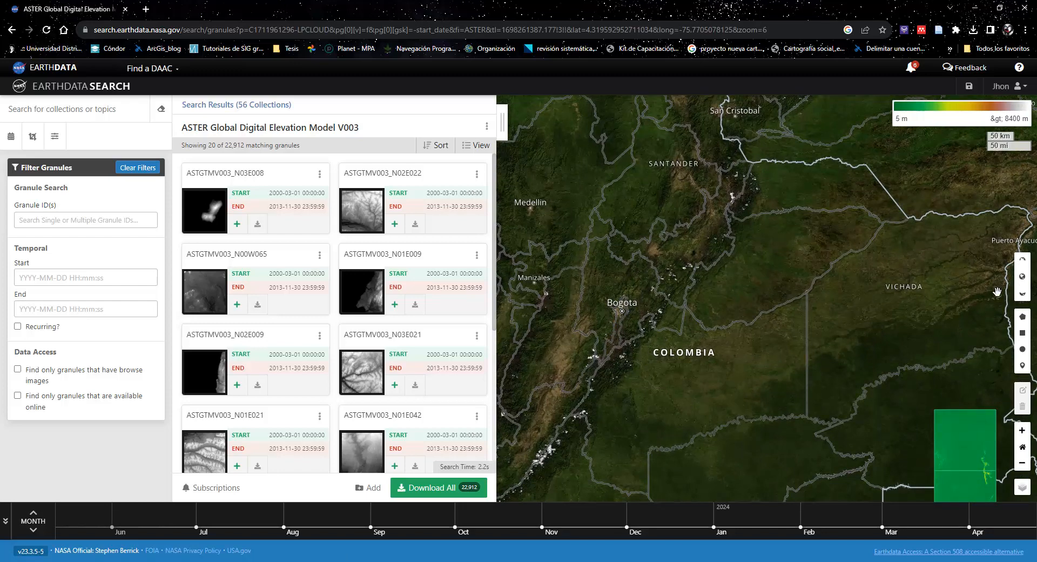
pyautogui.click(1023, 317)
pyautogui.click(581, 223)
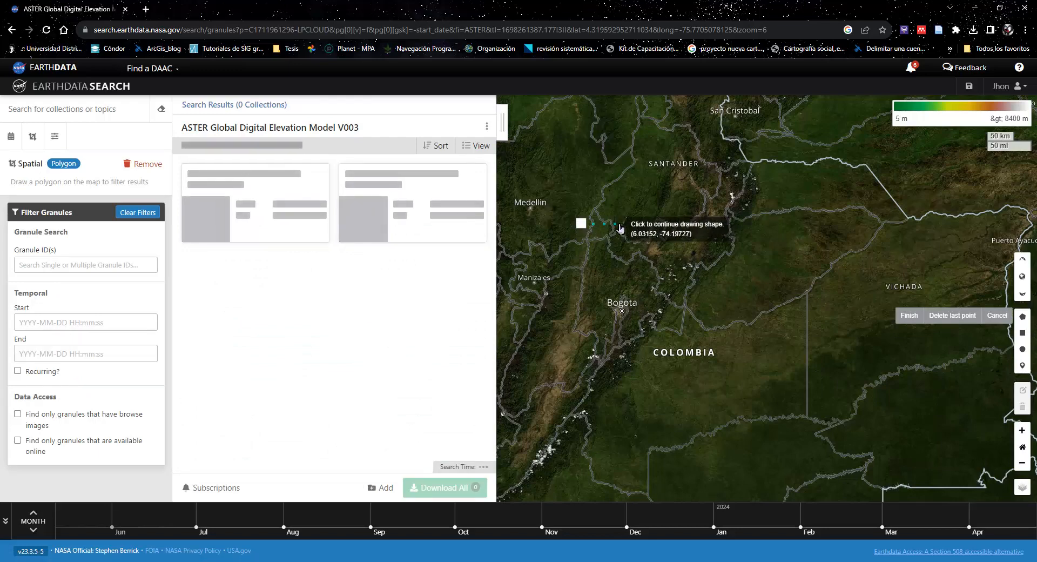
pyautogui.click(614, 223)
pyautogui.click(638, 238)
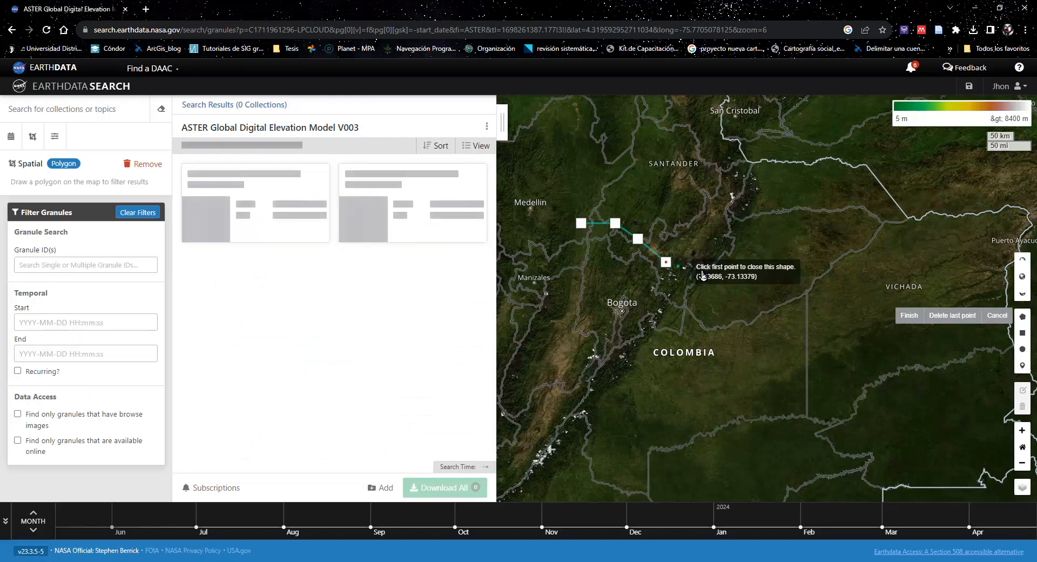
pyautogui.click(666, 261)
pyautogui.click(697, 301)
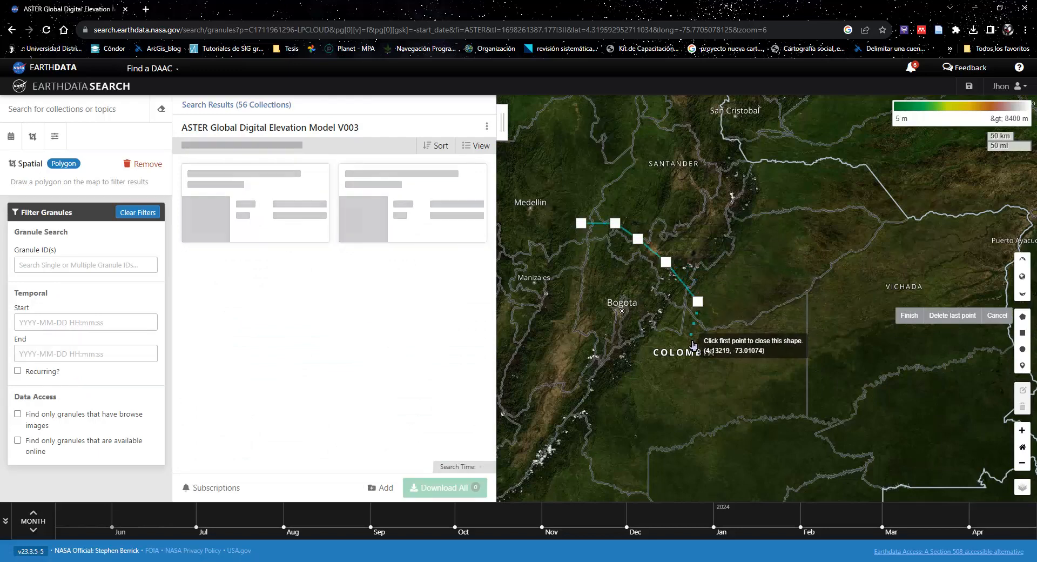
pyautogui.click(688, 340)
pyautogui.click(652, 343)
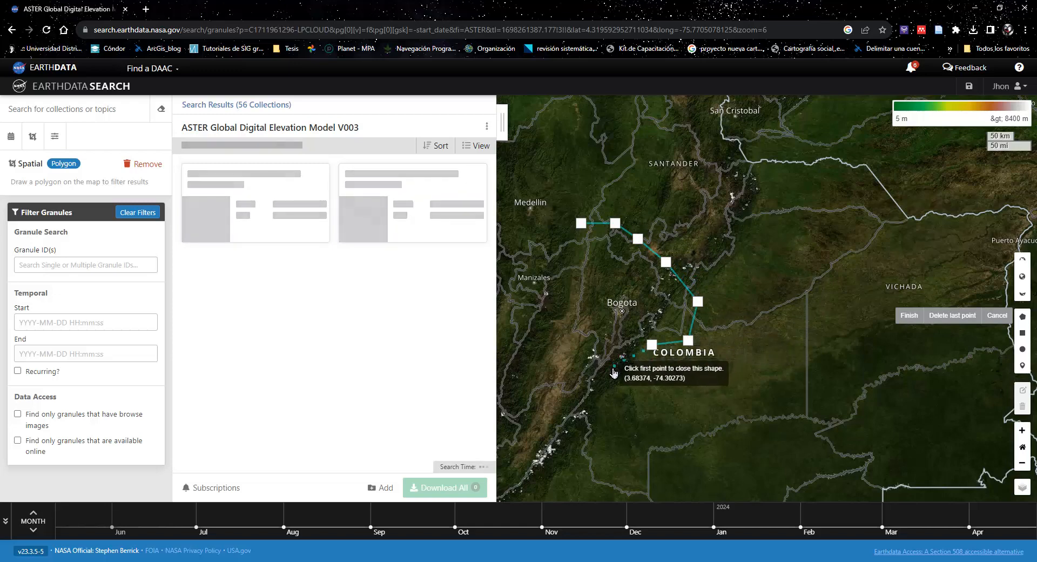
pyautogui.click(582, 358)
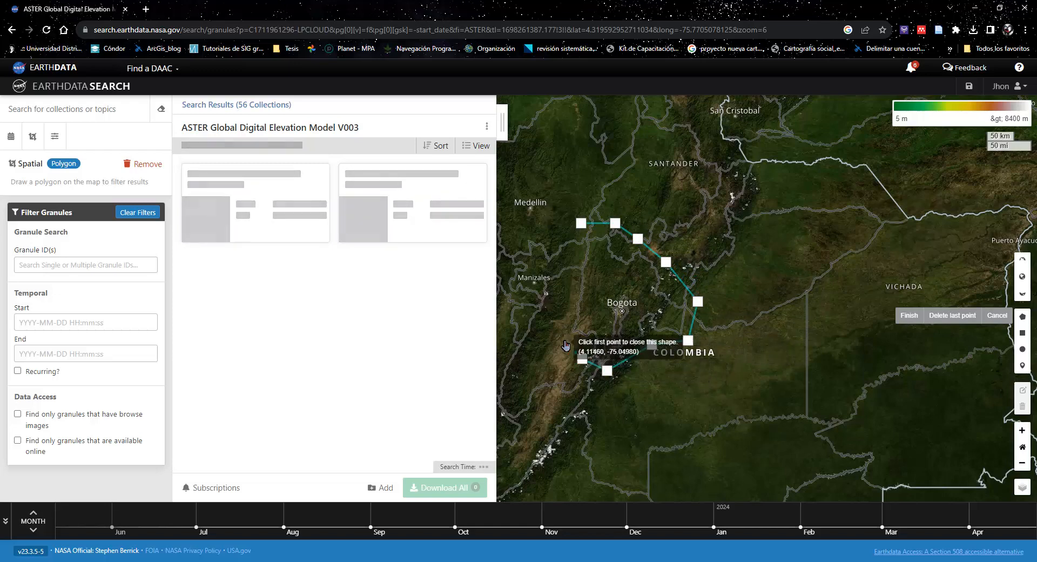
pyautogui.click(560, 338)
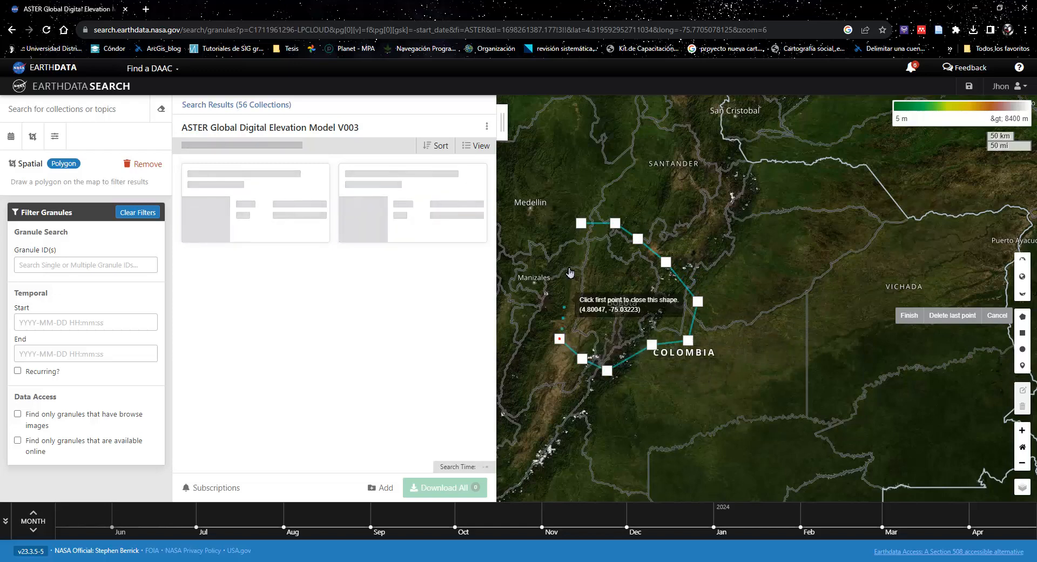
pyautogui.click(582, 224)
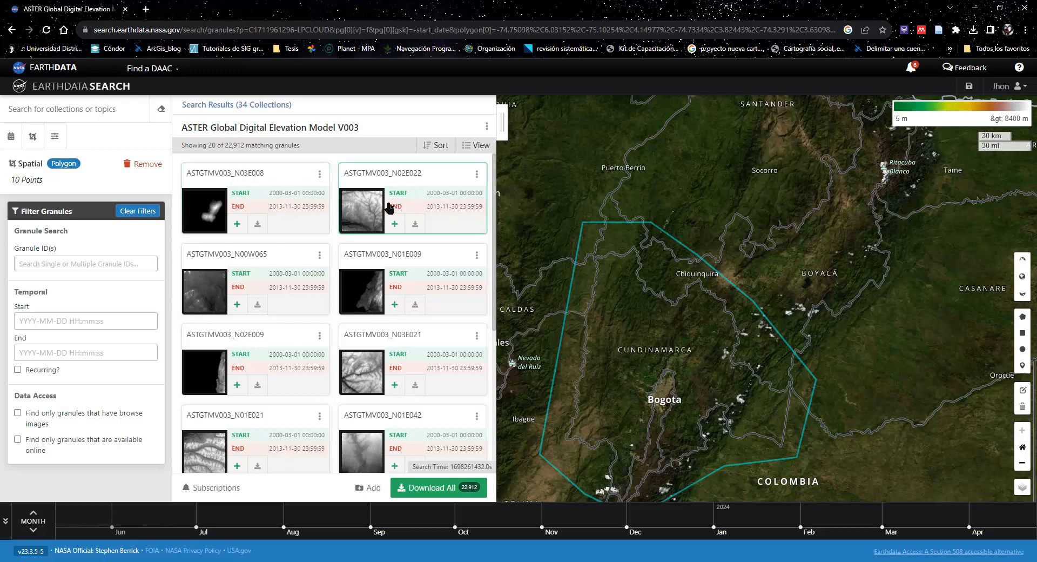
# Step: Remove the polygon spatial filter from the granule search and dismiss the file selection dialog
pyautogui.scroll(-1, 422, 221)
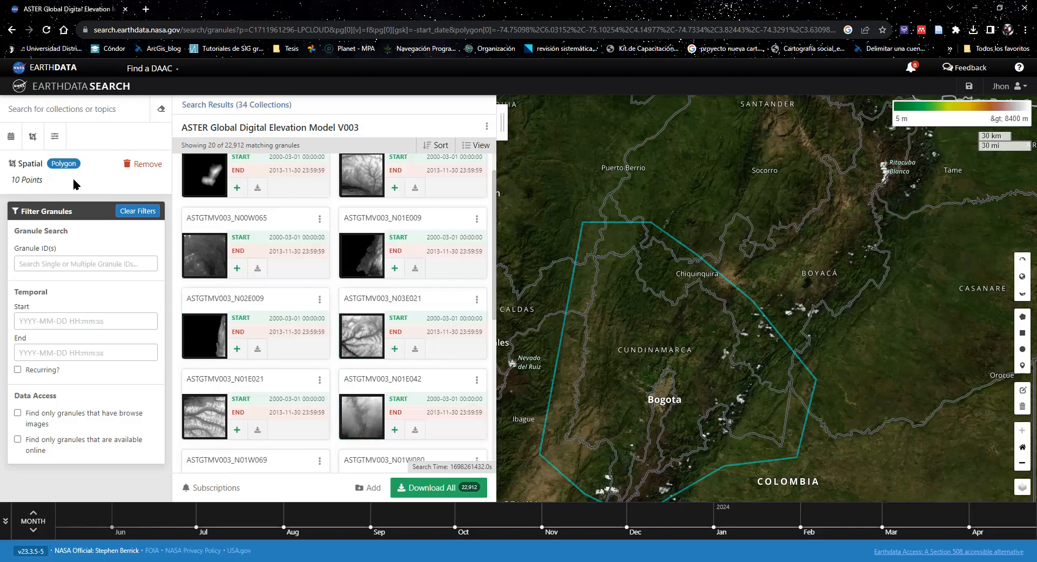
pyautogui.click(147, 164)
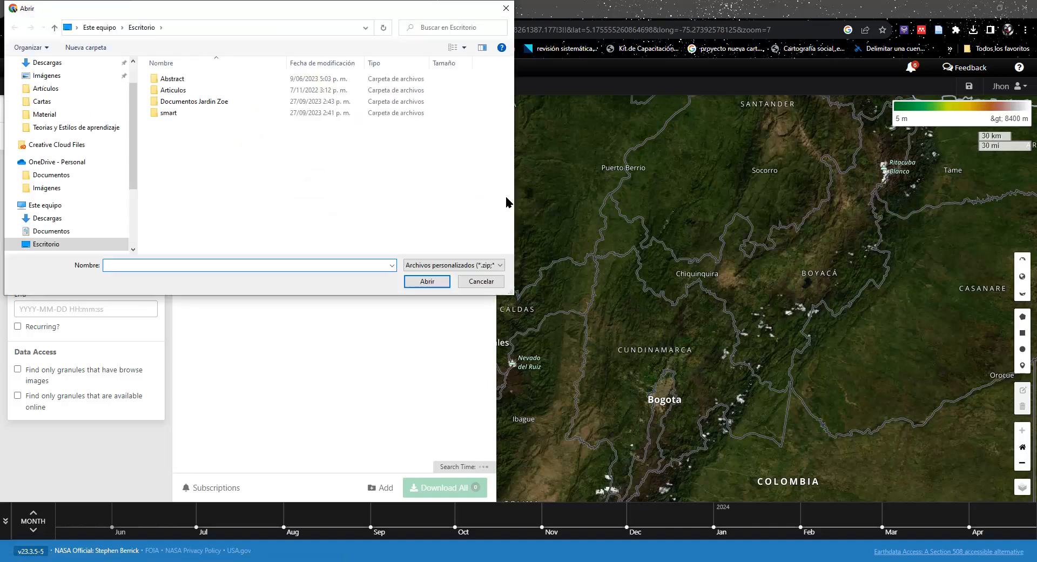
pyautogui.click(484, 285)
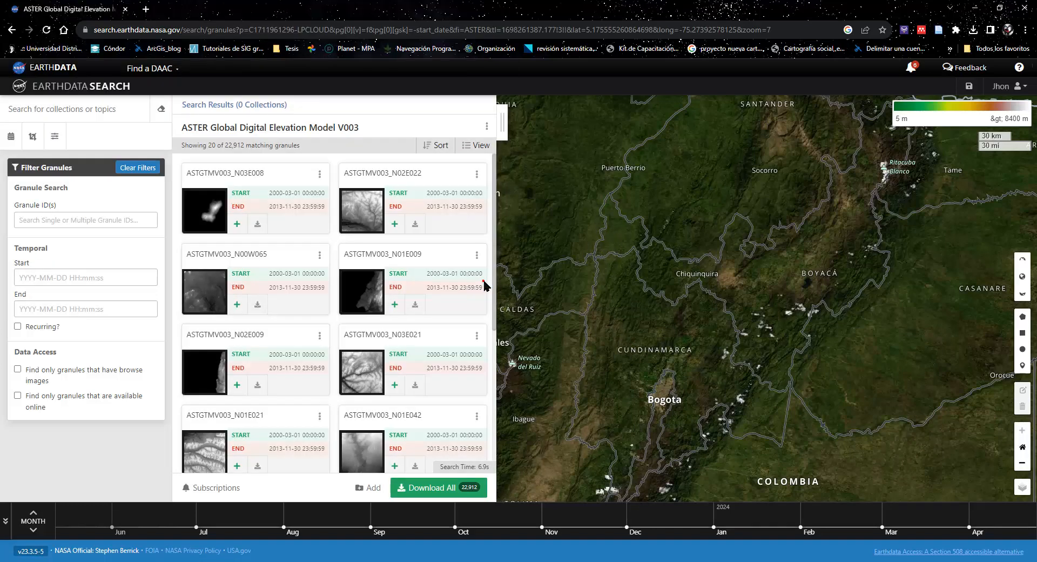
pyautogui.click(652, 329)
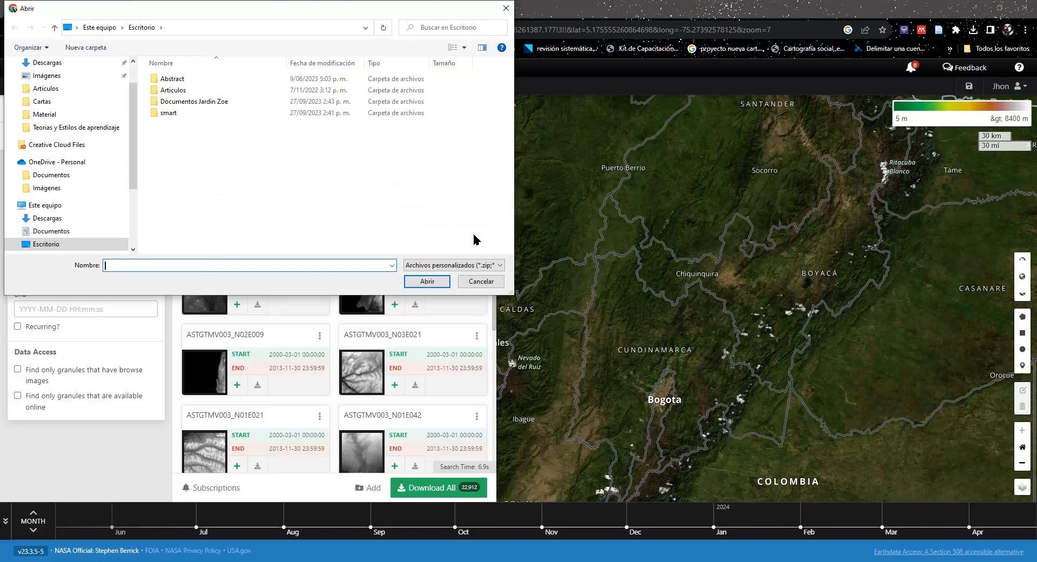
pyautogui.click(482, 282)
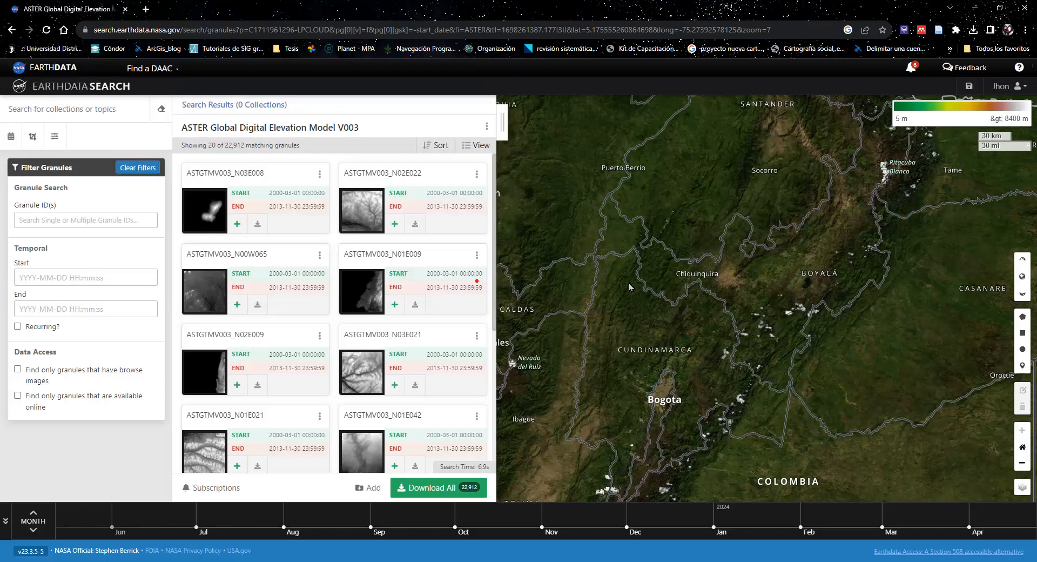
pyautogui.click(1022, 464)
pyautogui.click(498, 283)
pyautogui.click(1021, 465)
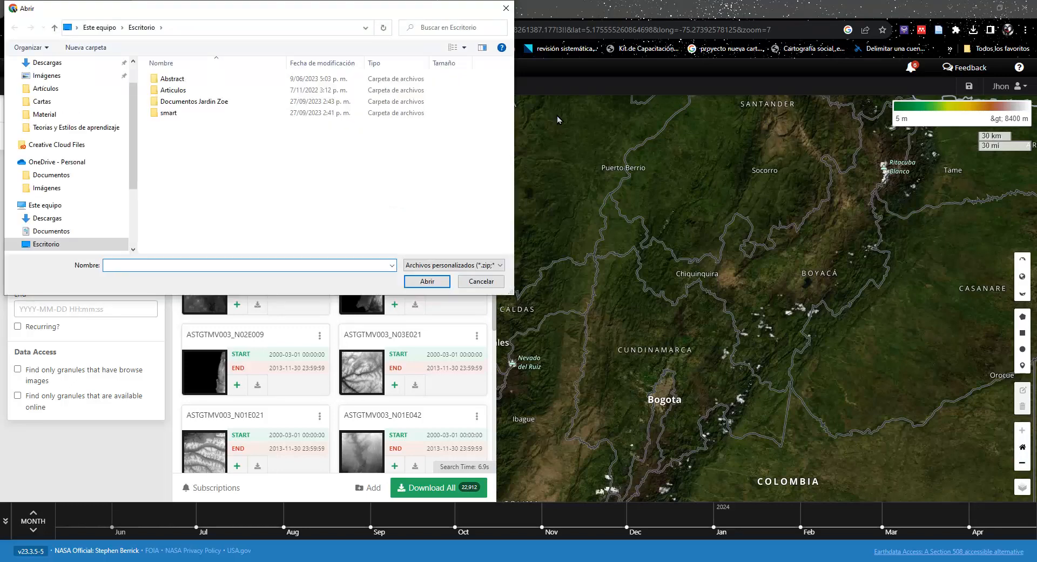
pyautogui.click(506, 9)
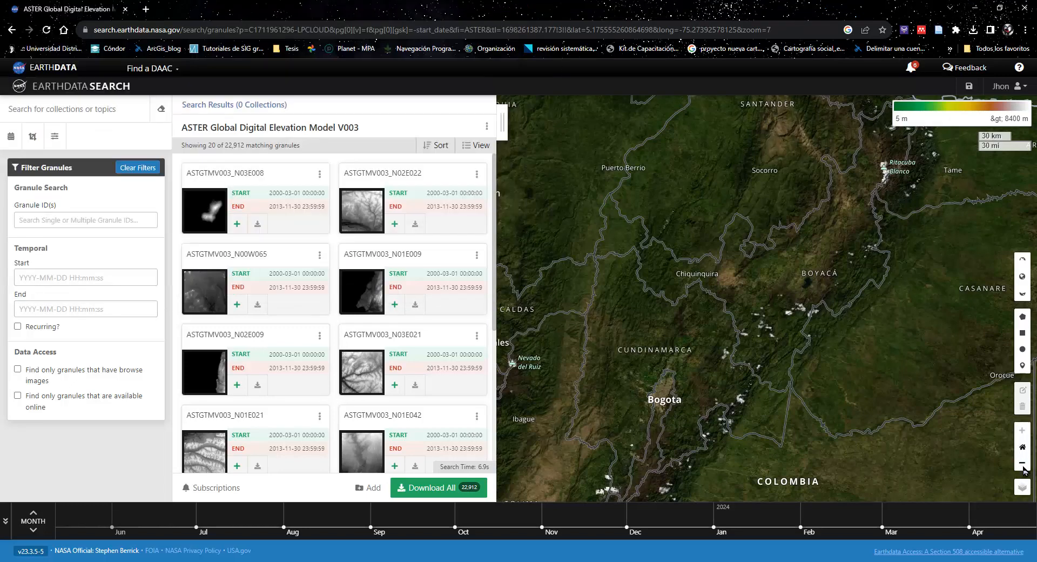
pyautogui.rightClick(1023, 465)
pyautogui.click(1023, 465)
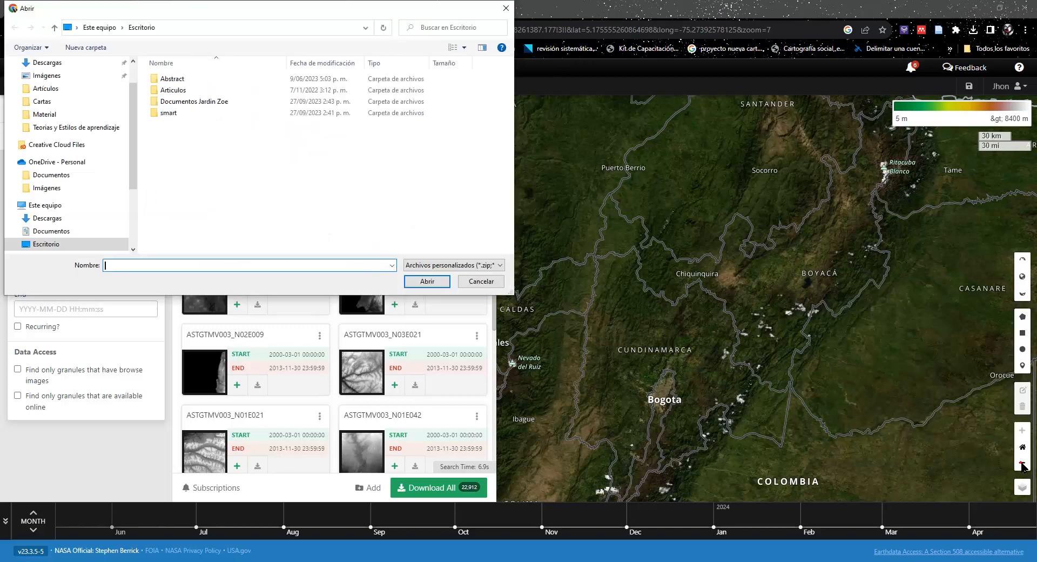
pyautogui.click(480, 281)
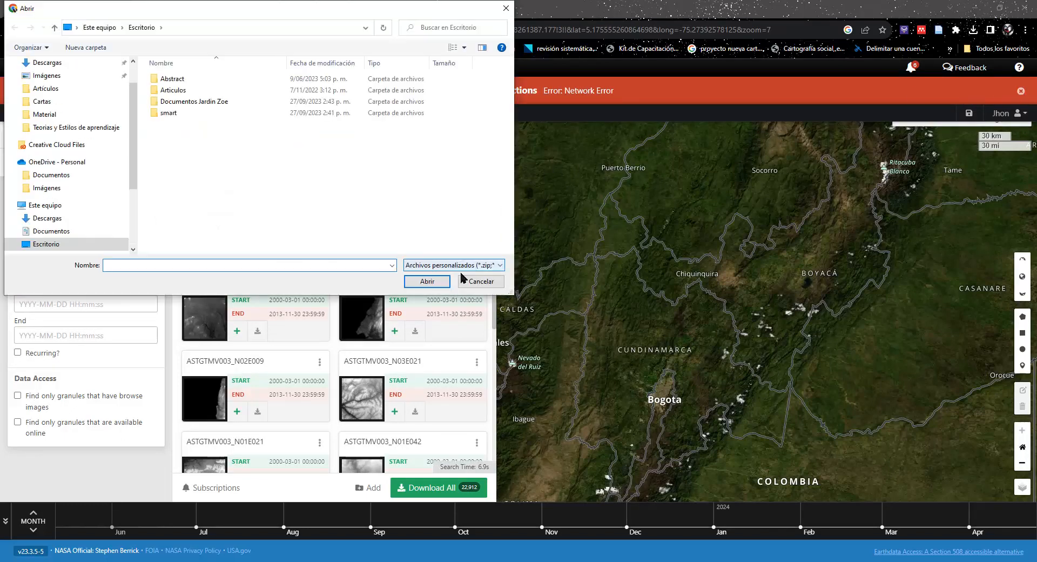
pyautogui.click(47, 63)
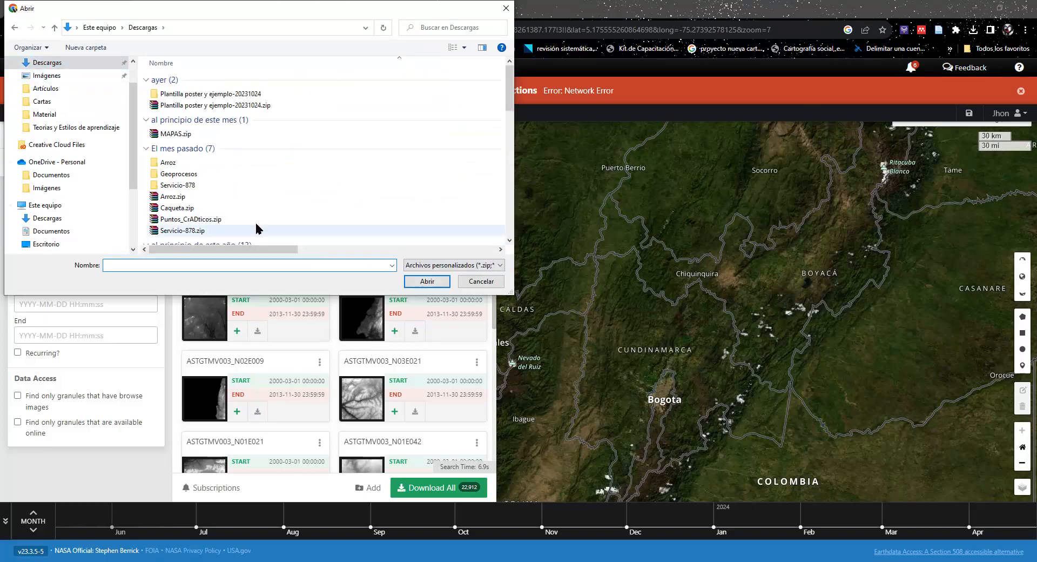
pyautogui.click(476, 282)
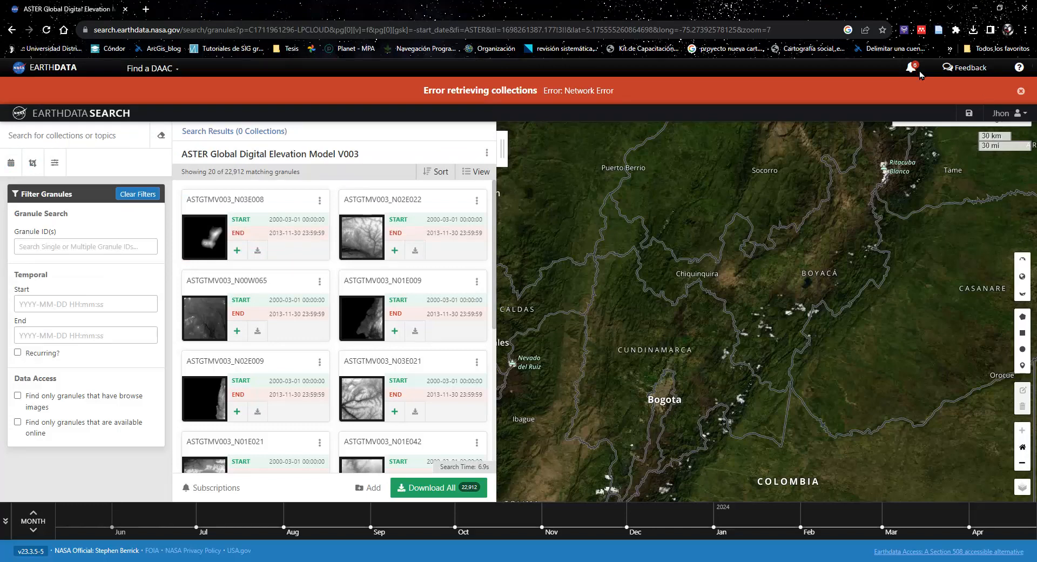
# Step: Reload the granule search page and draw a closed ten-point polygon around Bogota and Cundinamarca as the spatial filter
pyautogui.click(47, 29)
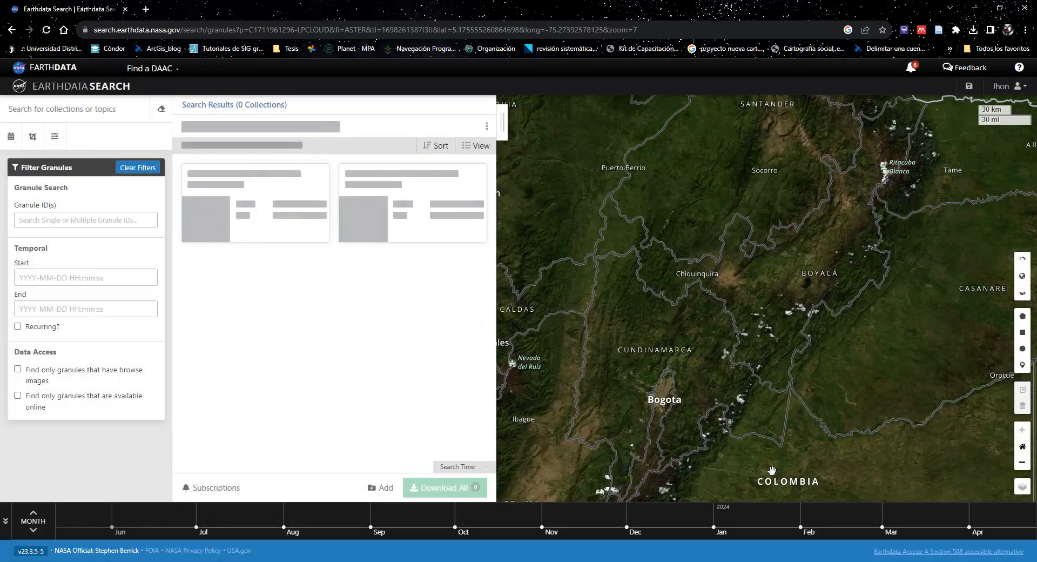
pyautogui.moveTo(775, 443); pyautogui.dragTo(787, 383)
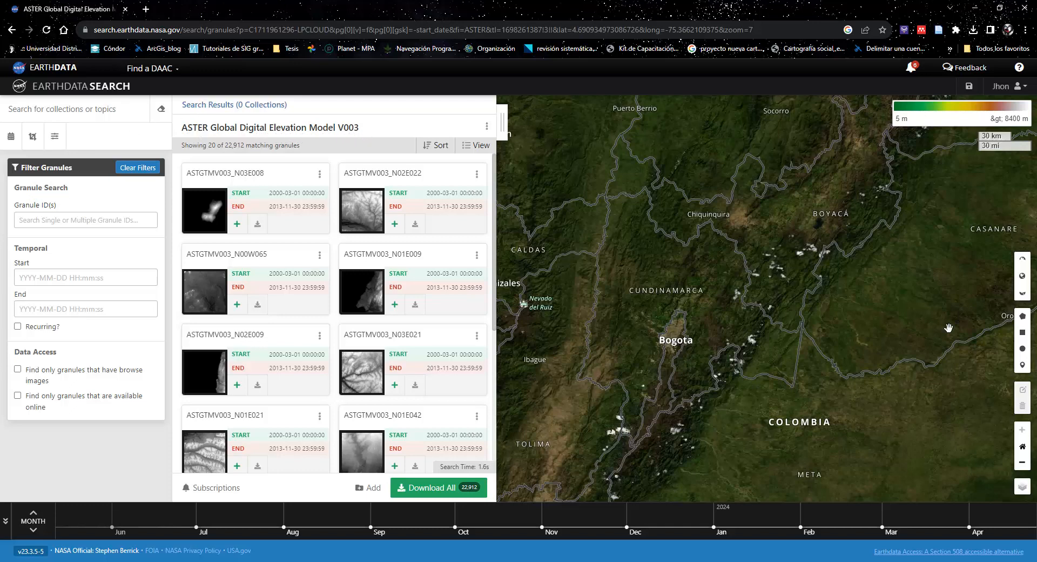
pyautogui.click(1023, 316)
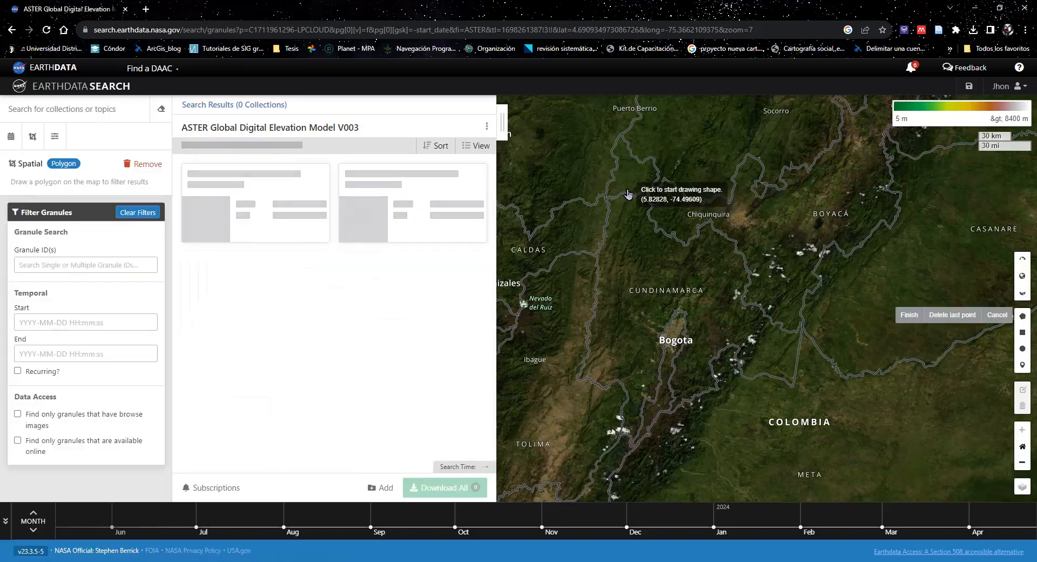
pyautogui.click(633, 458)
pyautogui.click(601, 439)
pyautogui.click(562, 401)
pyautogui.click(554, 291)
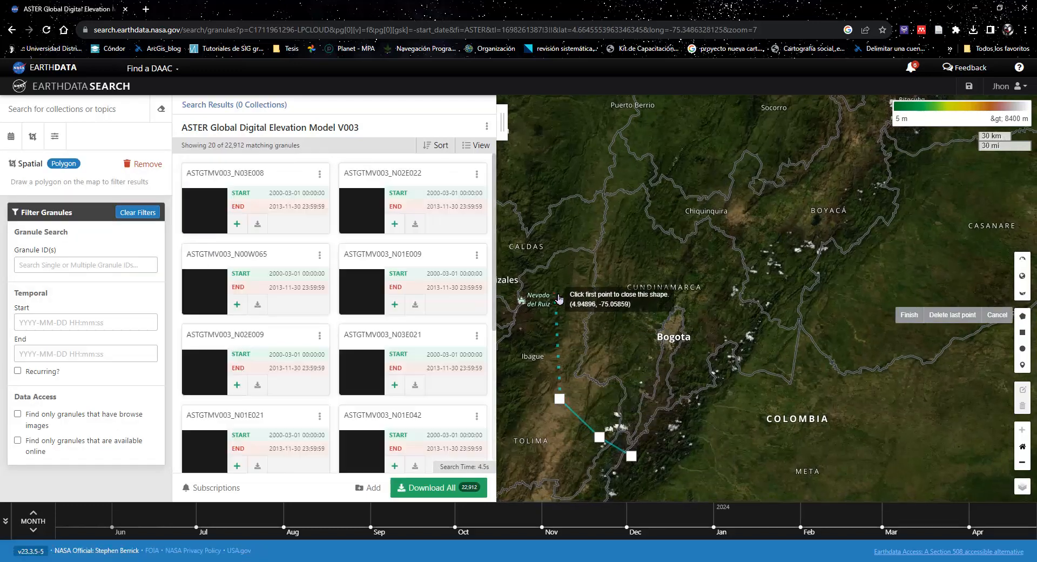
pyautogui.click(594, 169)
pyautogui.click(653, 164)
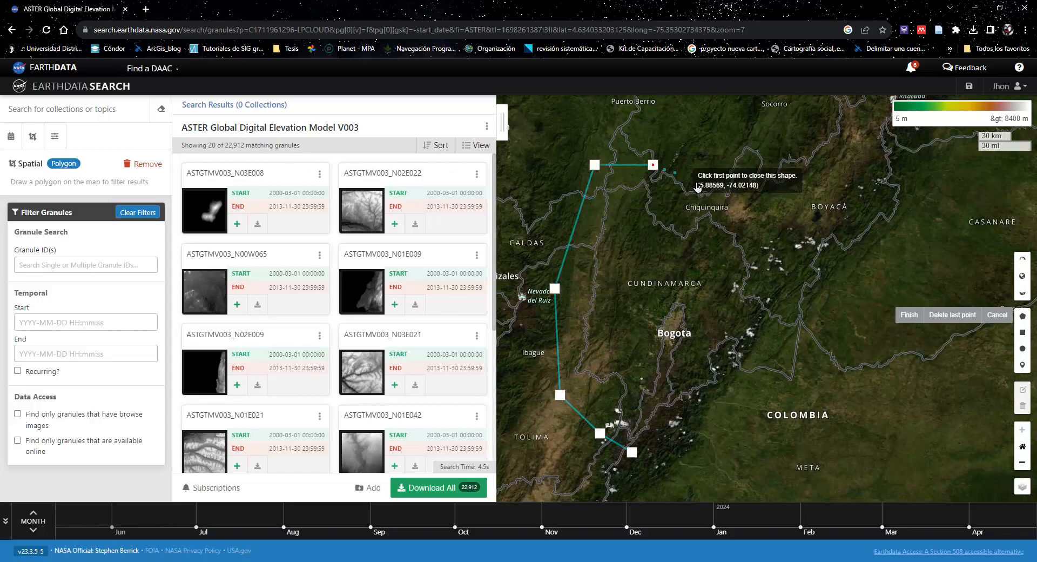
pyautogui.click(715, 195)
pyautogui.click(815, 312)
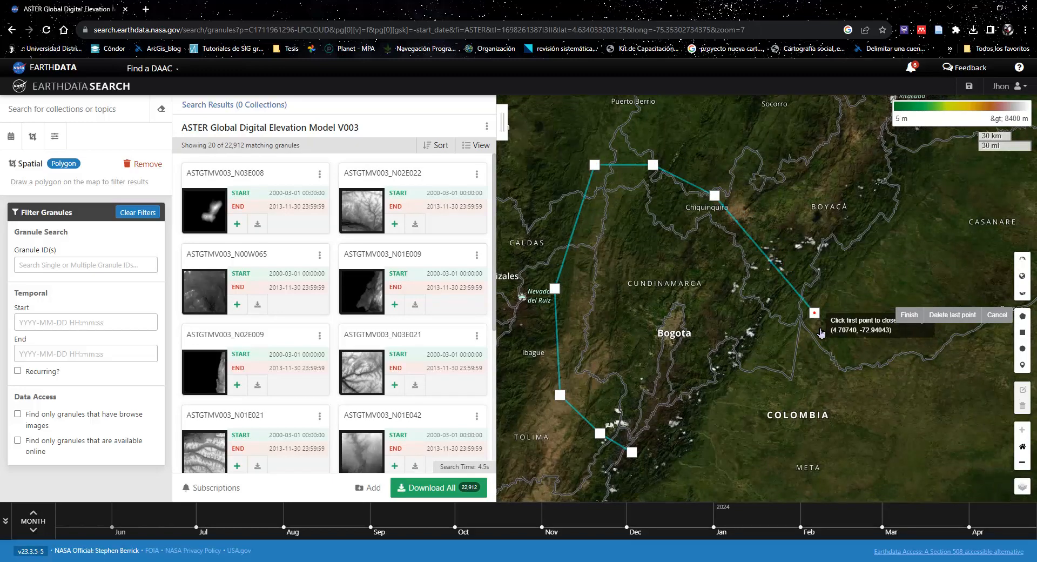
pyautogui.click(806, 396)
pyautogui.click(710, 407)
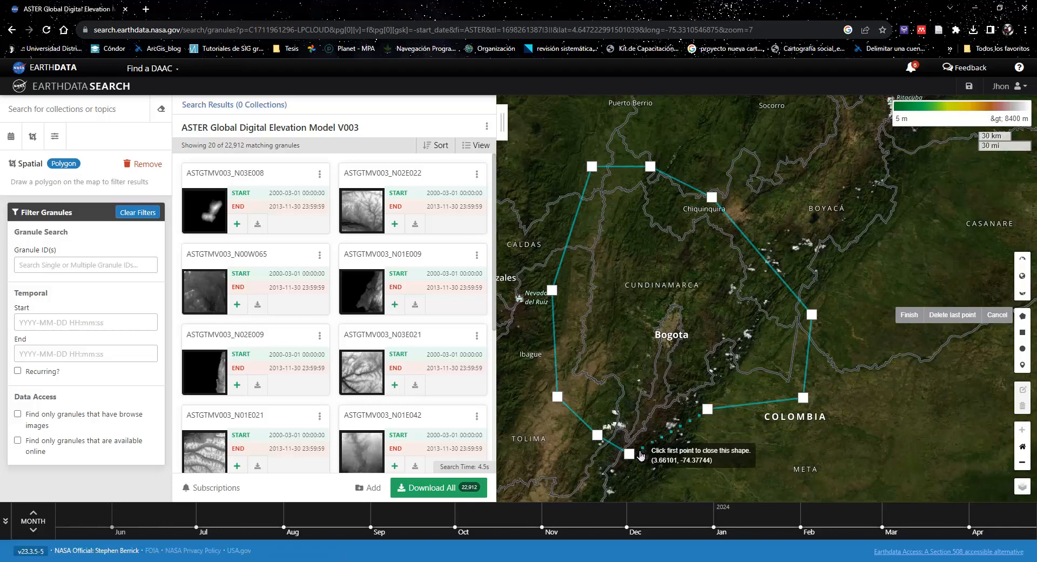
pyautogui.click(631, 454)
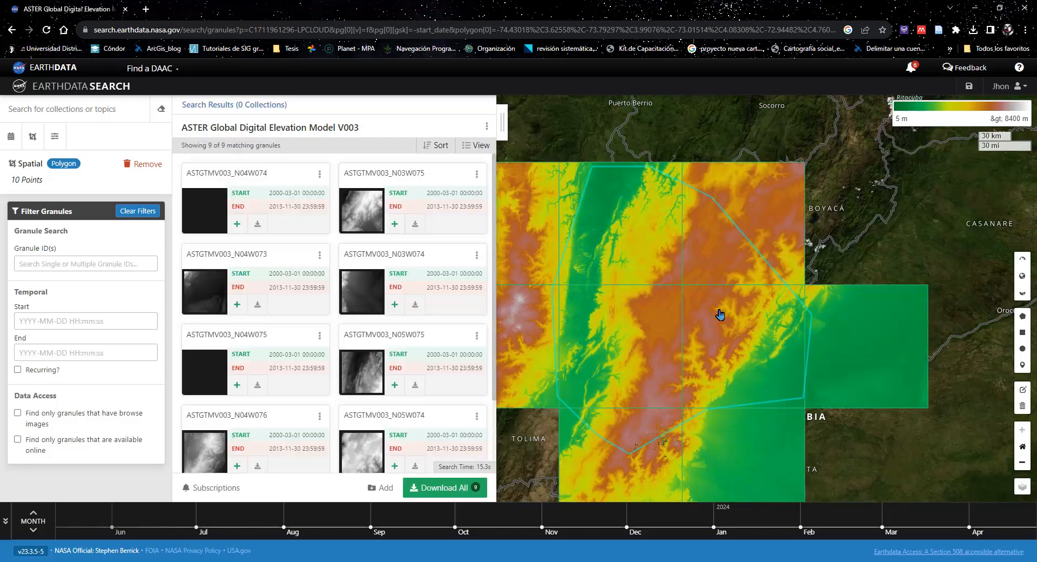
# Step: Download ASTGTMV003_N04W074_dem.tif and save it in a new folder named DEM inside Descargas
pyautogui.click(260, 224)
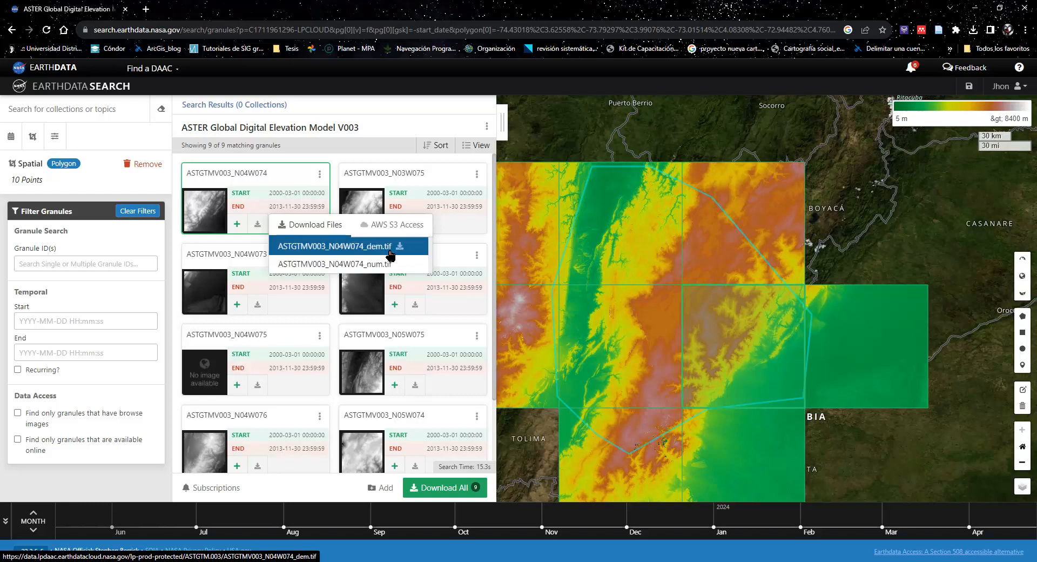
pyautogui.click(401, 250)
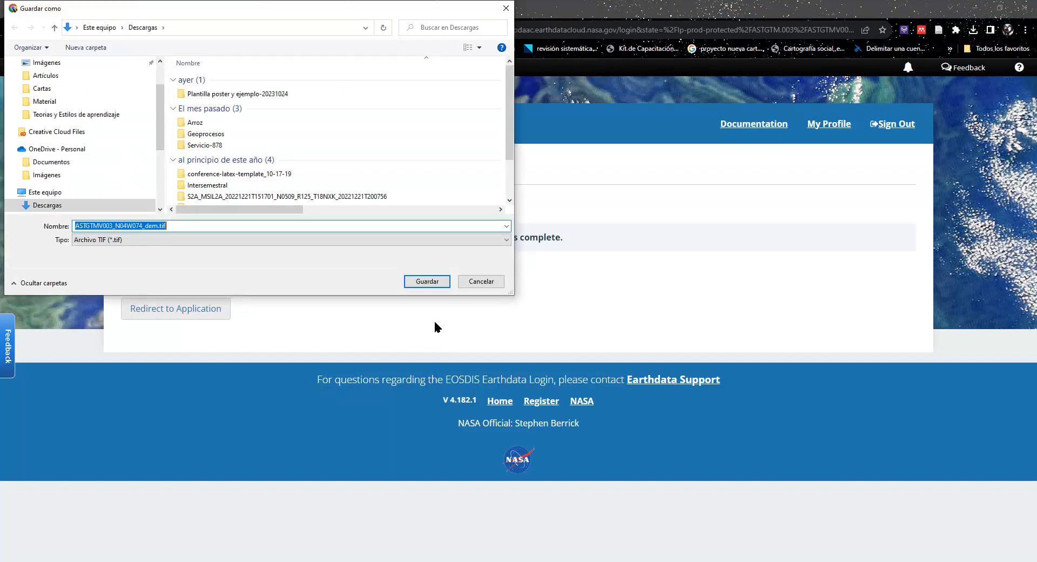
pyautogui.rightClick(339, 116)
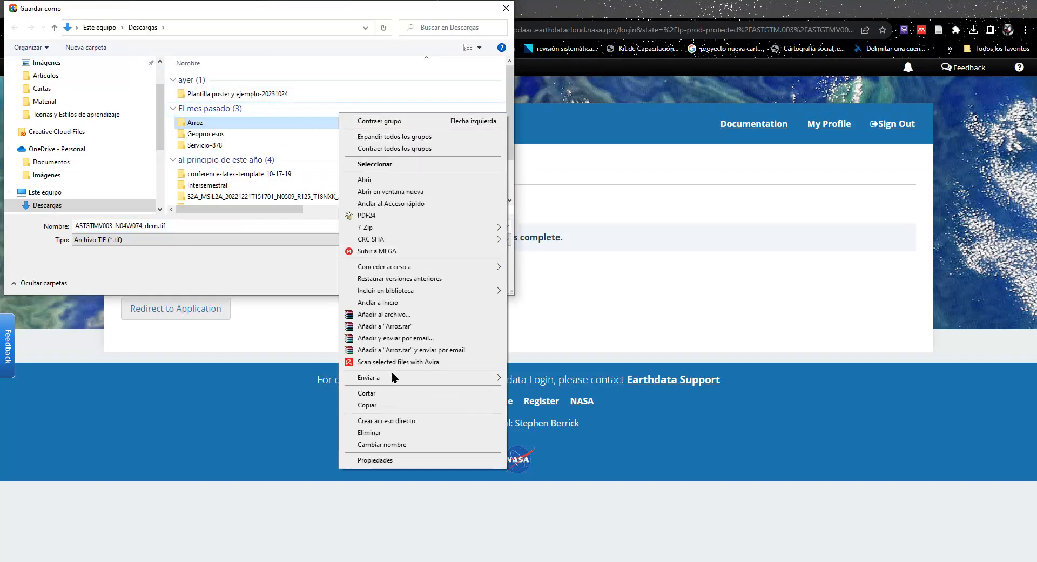
pyautogui.click(301, 139)
pyautogui.rightClick(301, 139)
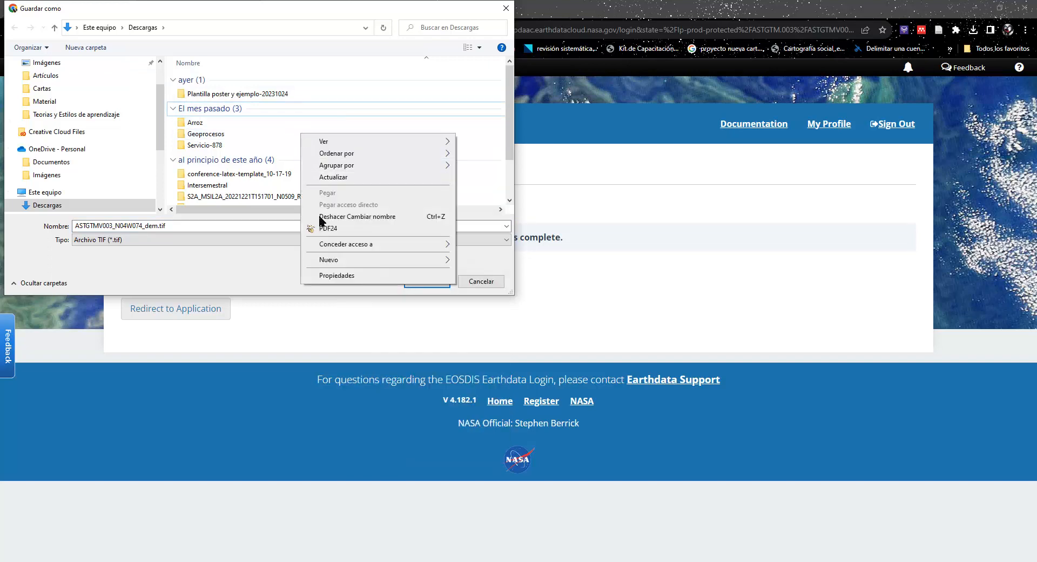
pyautogui.moveTo(338, 261)
pyautogui.click(476, 259)
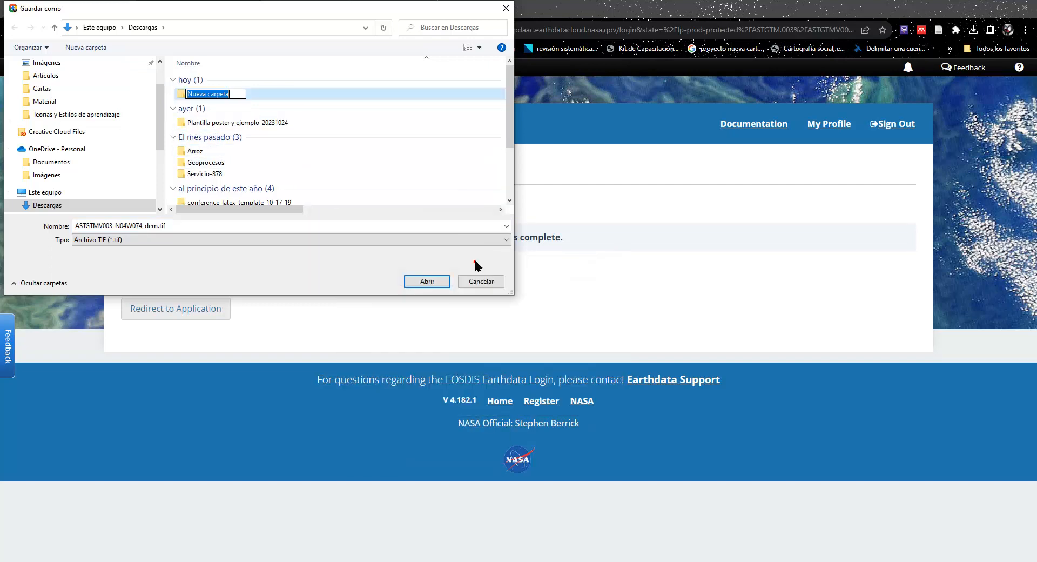
pyautogui.write('DEM')
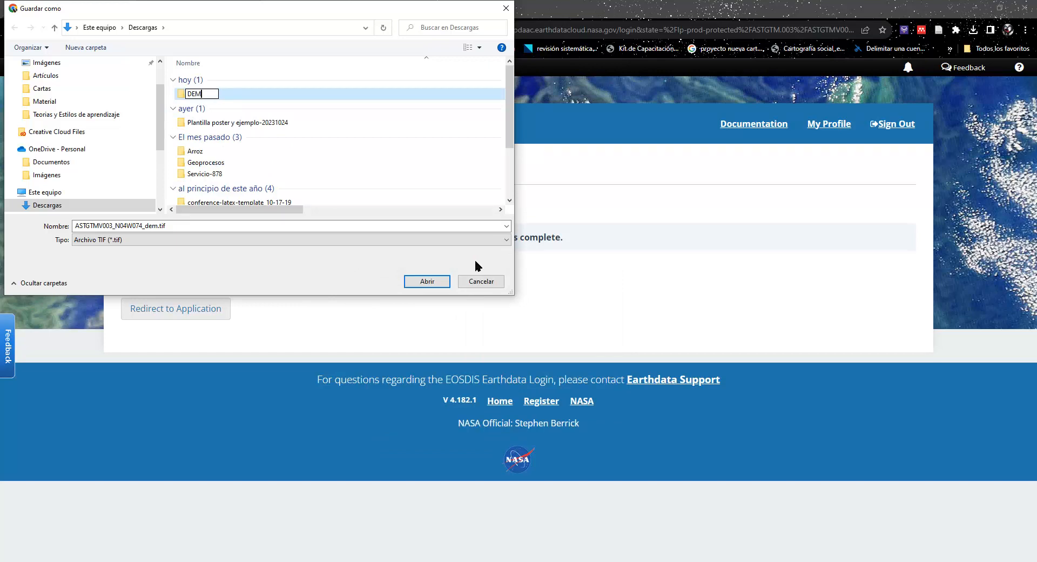
pyautogui.press('Return')
pyautogui.doubleClick(215, 95)
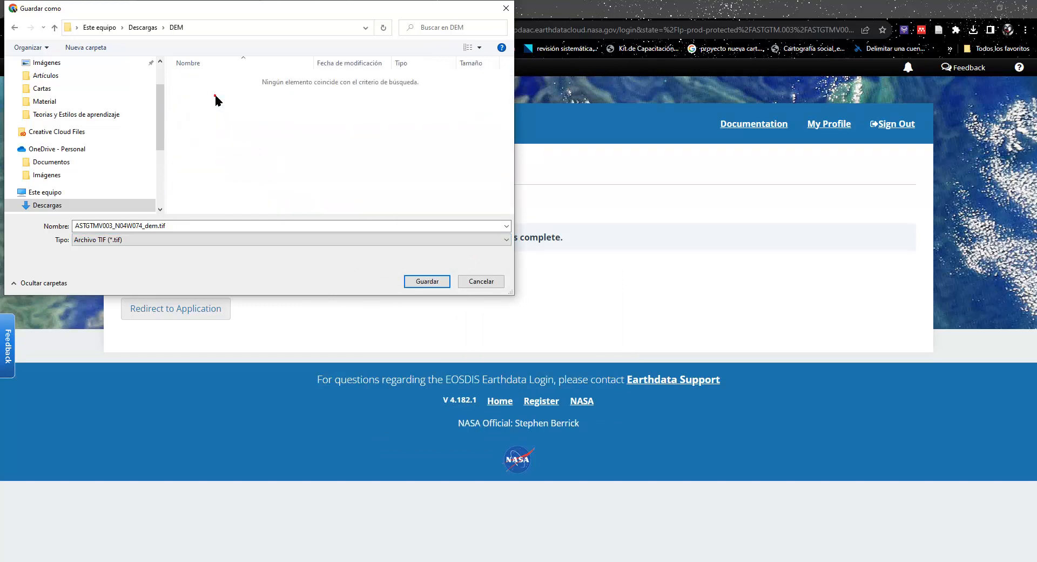
pyautogui.click(413, 282)
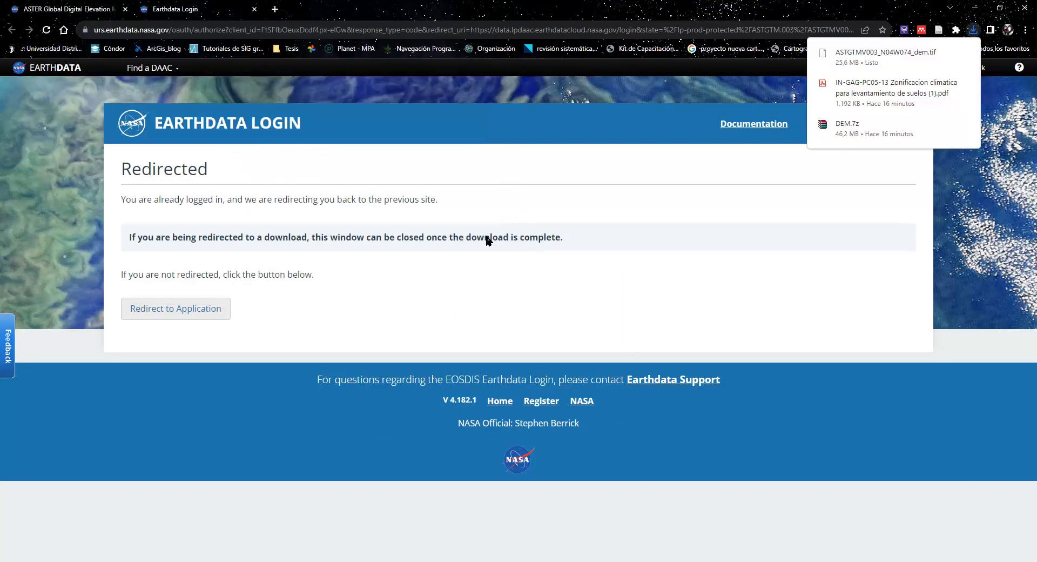
# Step: Return to the granule results and download ASTGTMV003_N03W075_dem.tif into the DEM folder
pyautogui.click(84, 6)
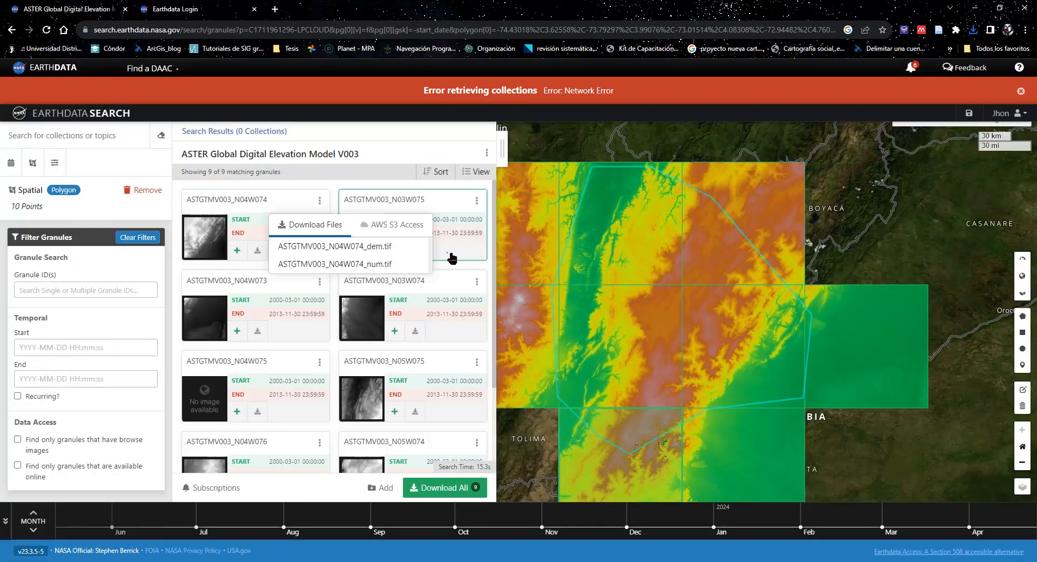
pyautogui.click(451, 261)
pyautogui.click(418, 255)
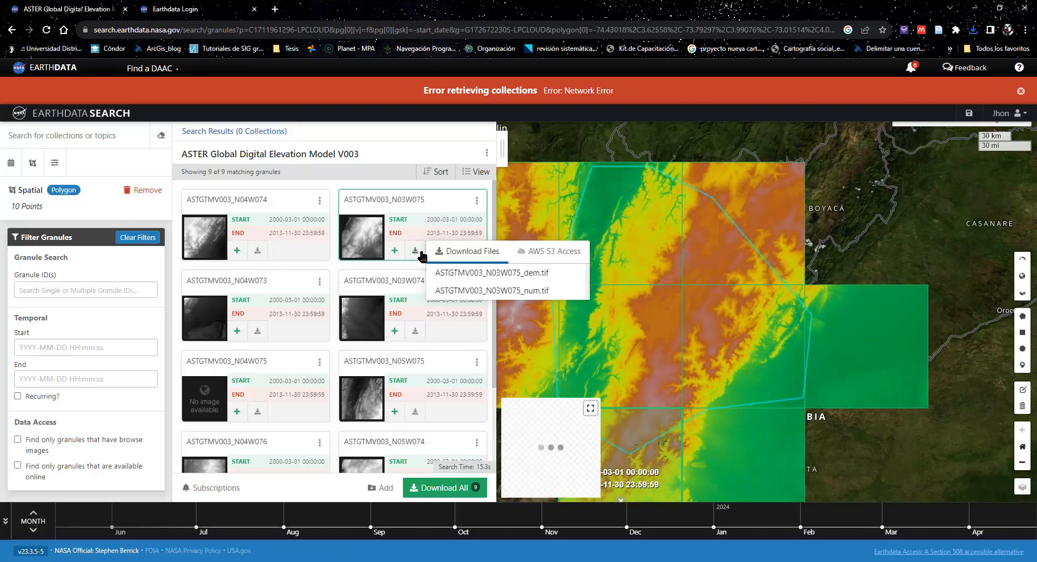
pyautogui.click(549, 277)
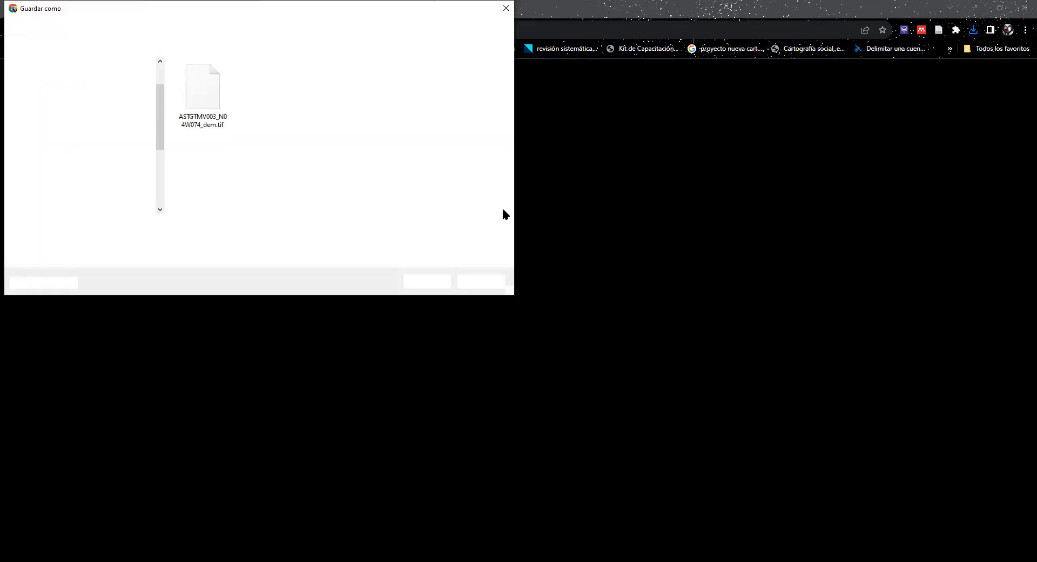
pyautogui.click(426, 282)
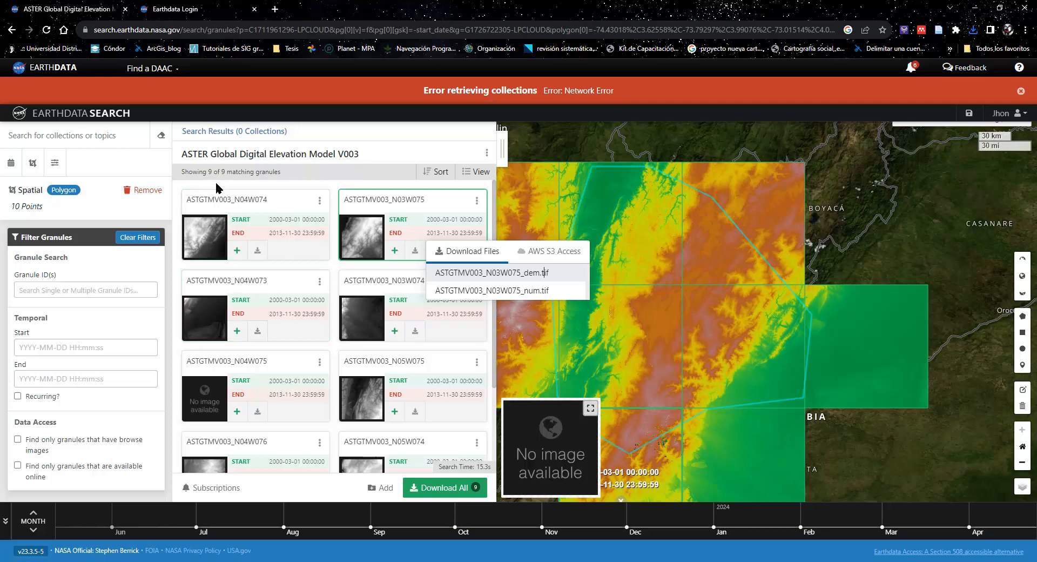
# Step: Download ASTGTMV003_N04W073_dem.tif from its granule and save it in the DEM folder
pyautogui.click(258, 331)
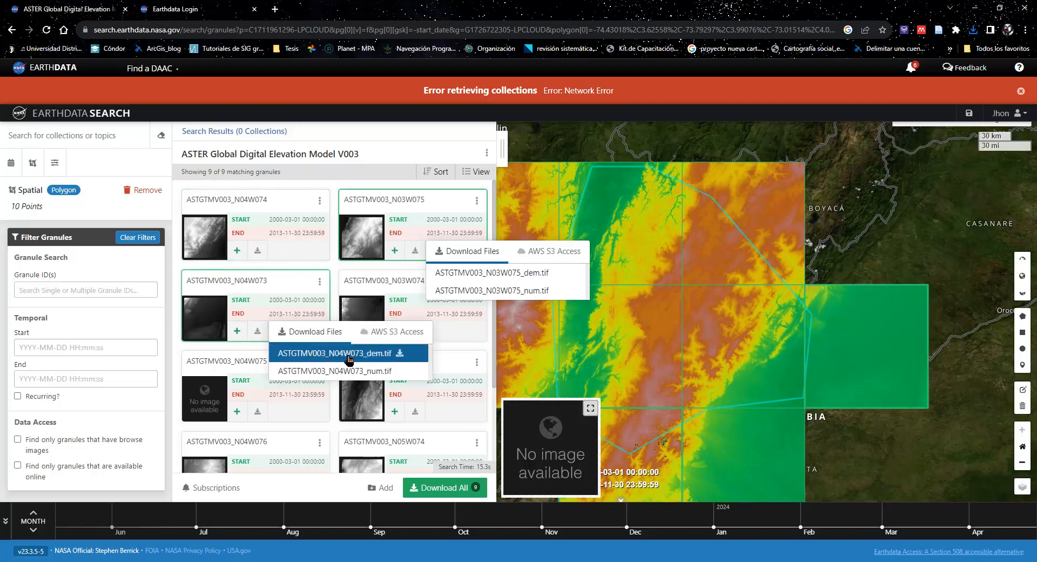
pyautogui.click(399, 354)
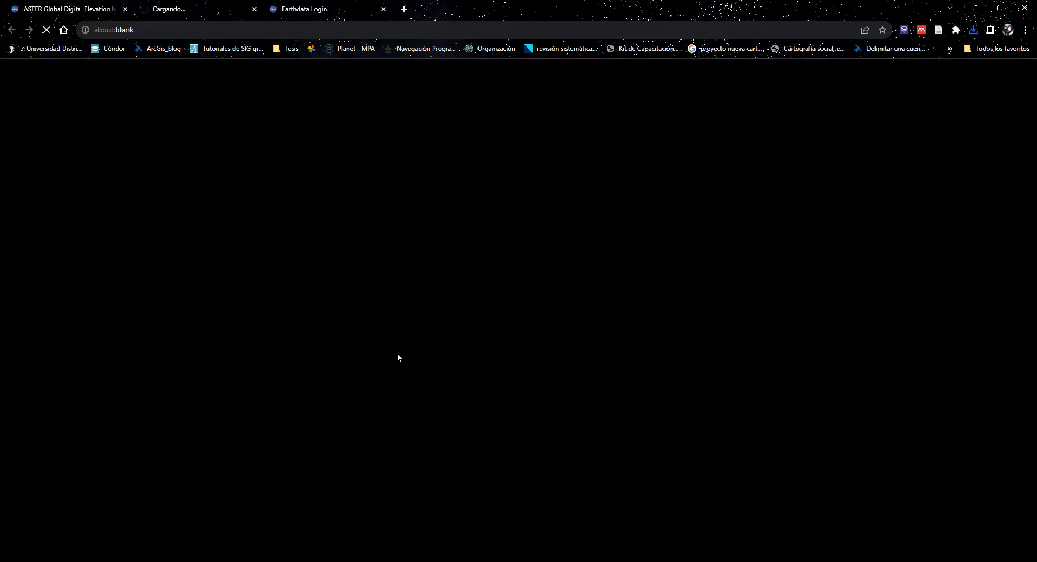
pyautogui.click(427, 282)
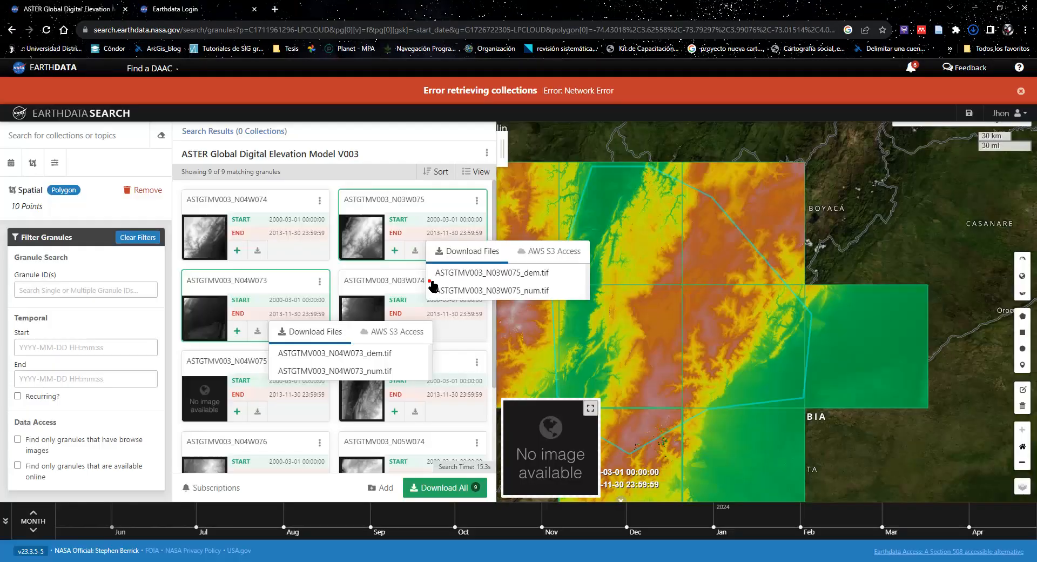
# Step: Download ASTGTMV003_N03W074_dem.tif from its granule and save it in the DEM folder
pyautogui.click(435, 328)
pyautogui.click(415, 331)
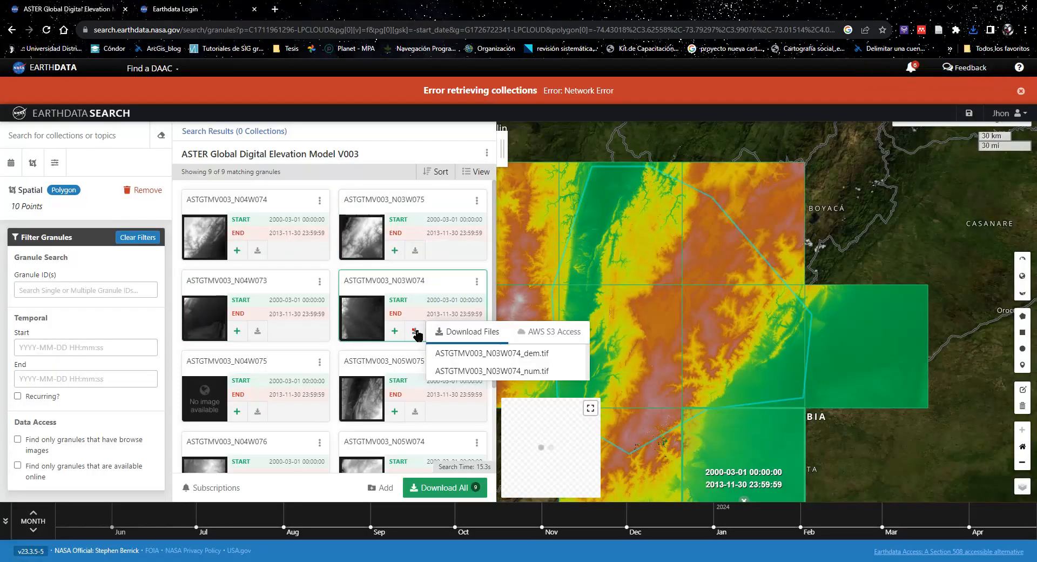
pyautogui.click(464, 350)
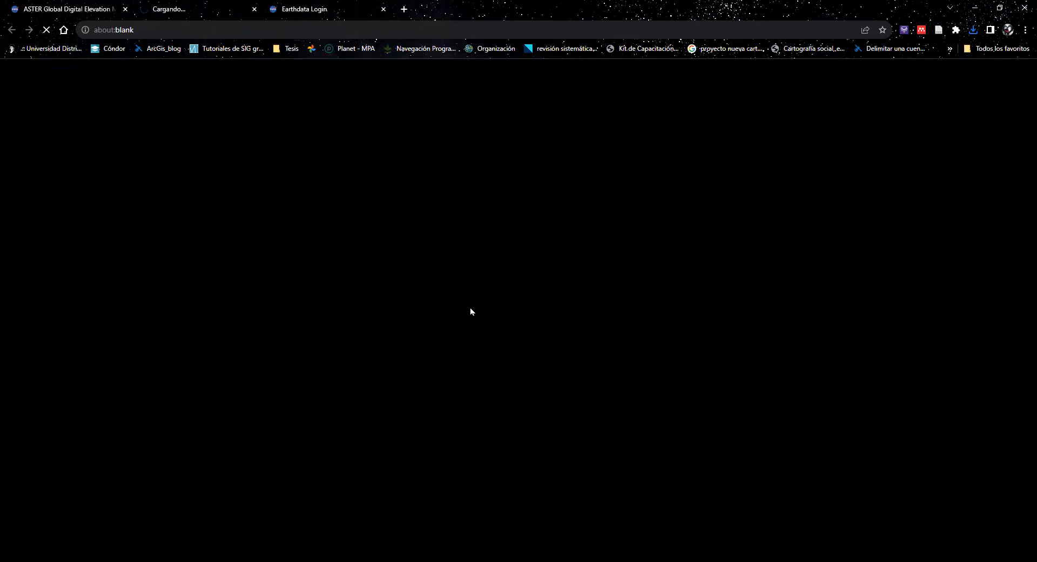
pyautogui.click(435, 282)
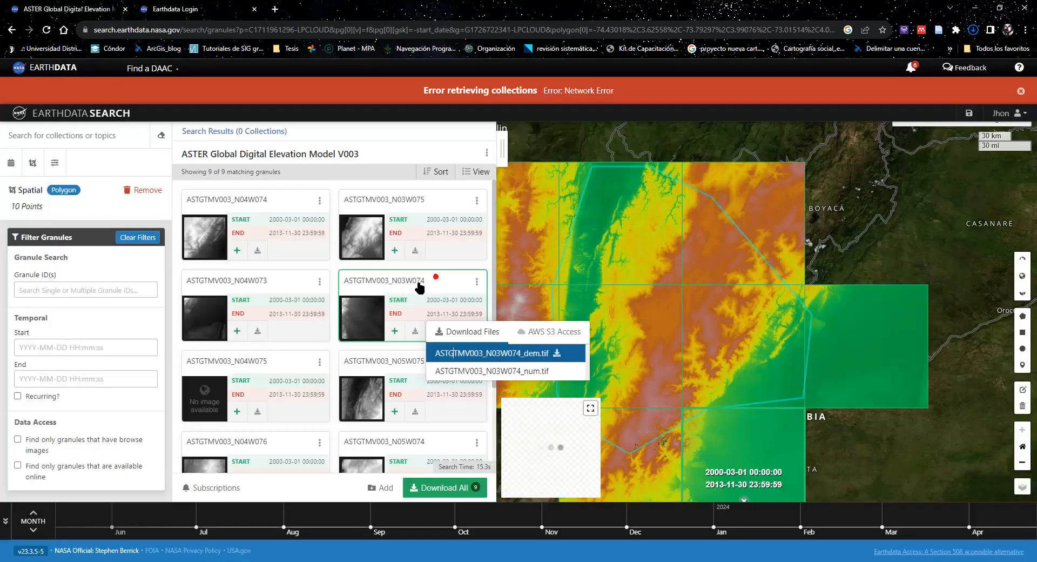
# Step: Download ASTGTMV003_N04W075_dem.tif from its granule and save it in the DEM folder
pyautogui.click(258, 412)
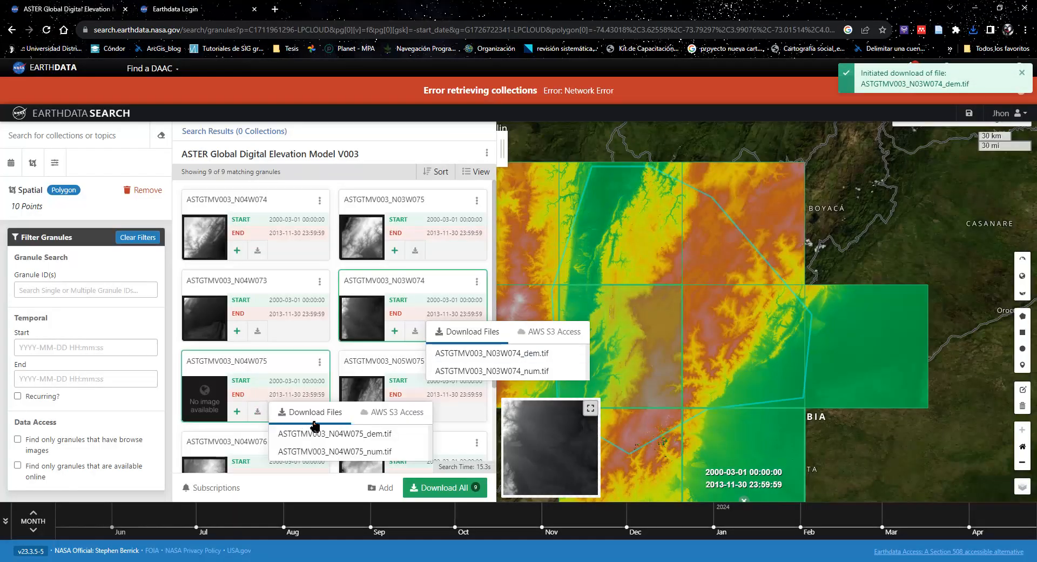
pyautogui.click(400, 433)
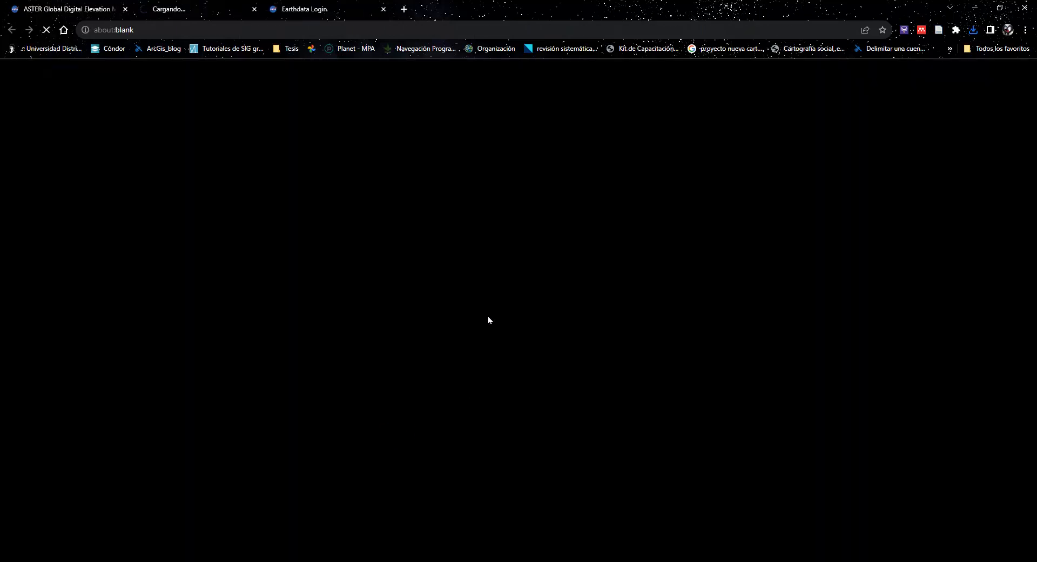
pyautogui.click(437, 281)
# Step: Download ASTGTMV003_N05W075_dem.tif from its granule and save it in the DEM folder
pyautogui.click(416, 412)
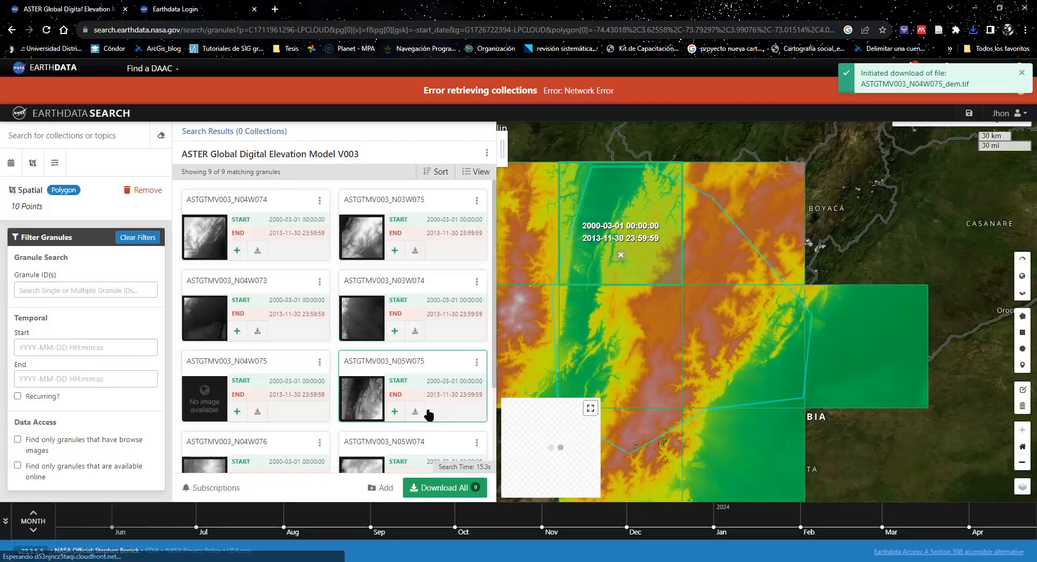
pyautogui.click(464, 433)
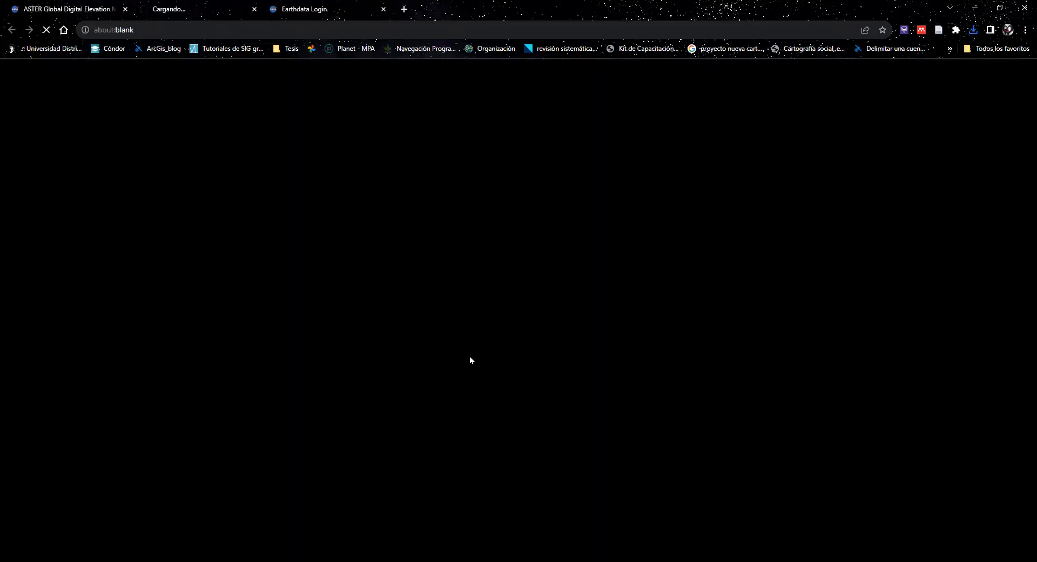
pyautogui.click(427, 284)
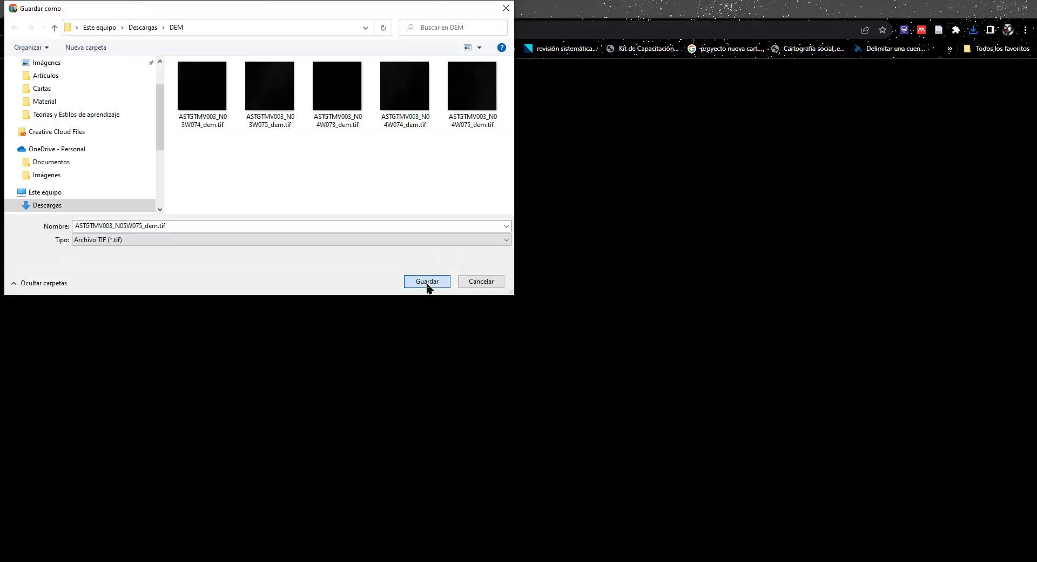
# Step: Download ASTGTMV003_N04W076_dem.tif from its granule and save it in the DEM folder
pyautogui.scroll(-5, 415, 363)
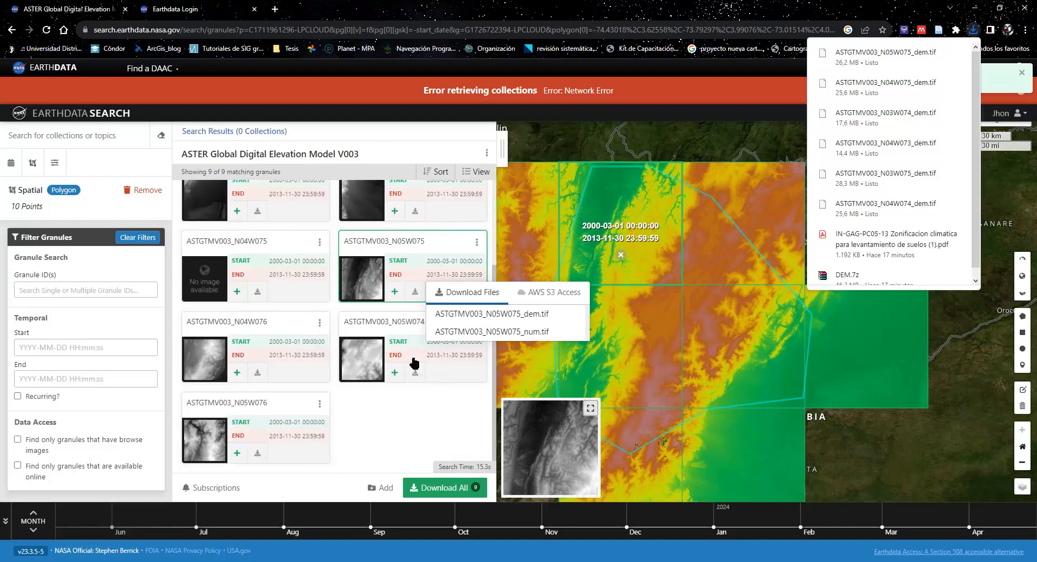
pyautogui.click(257, 372)
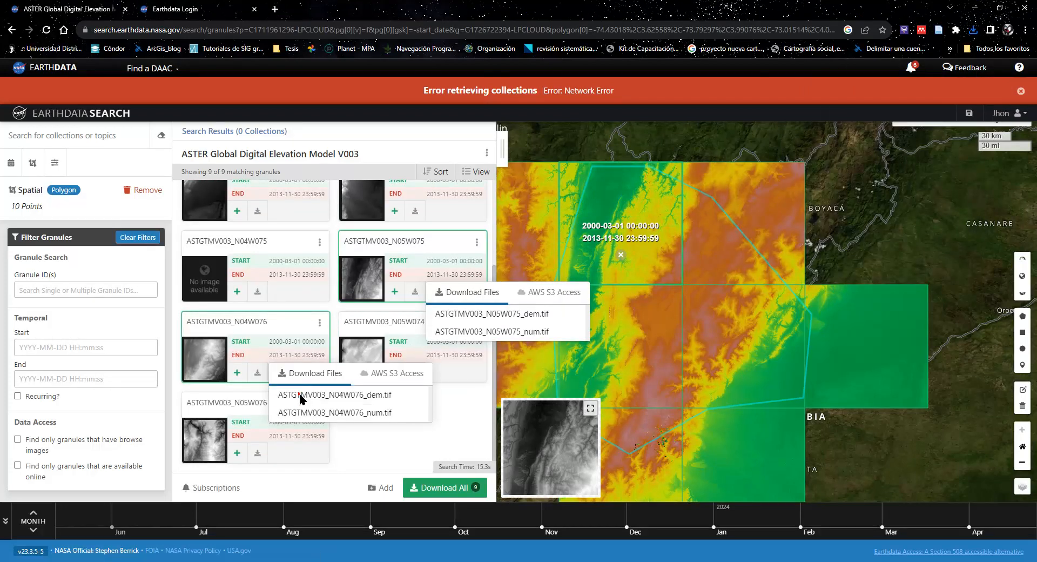
pyautogui.click(297, 394)
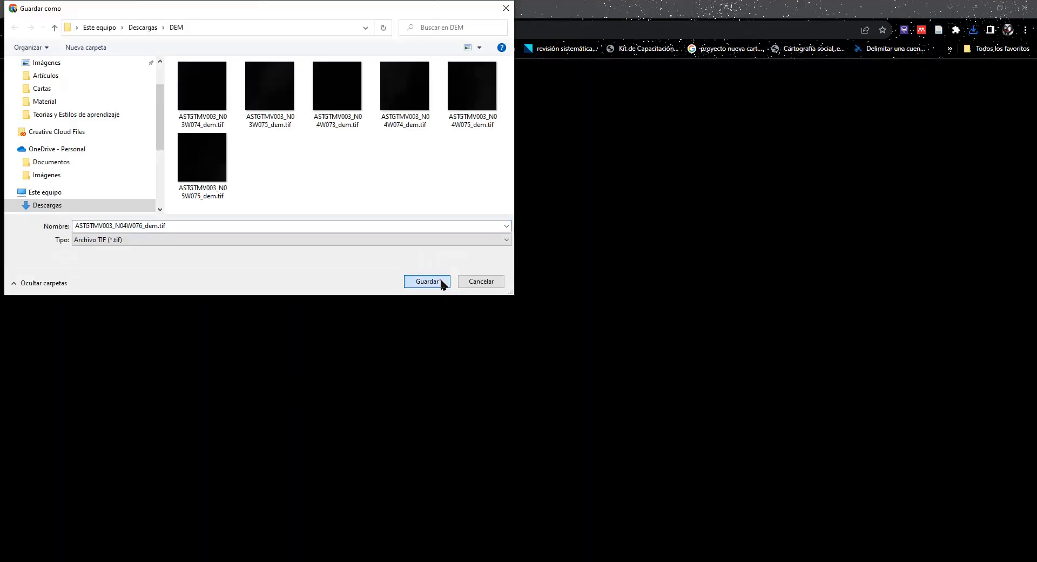
pyautogui.click(439, 283)
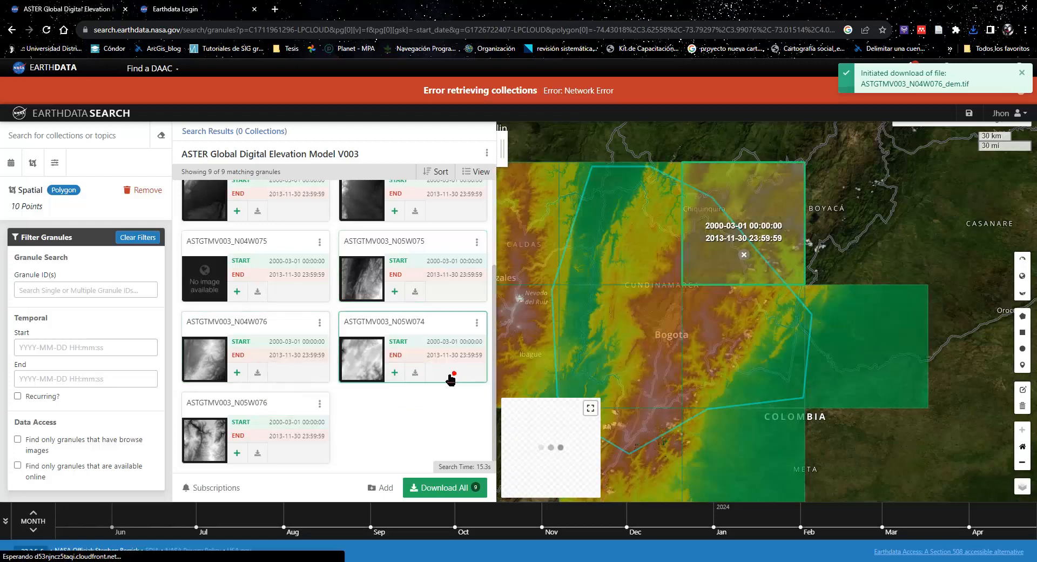
# Step: Download ASTGTMV003_N05W074_dem.tif from its granule and save it in the DEM folder
pyautogui.click(417, 377)
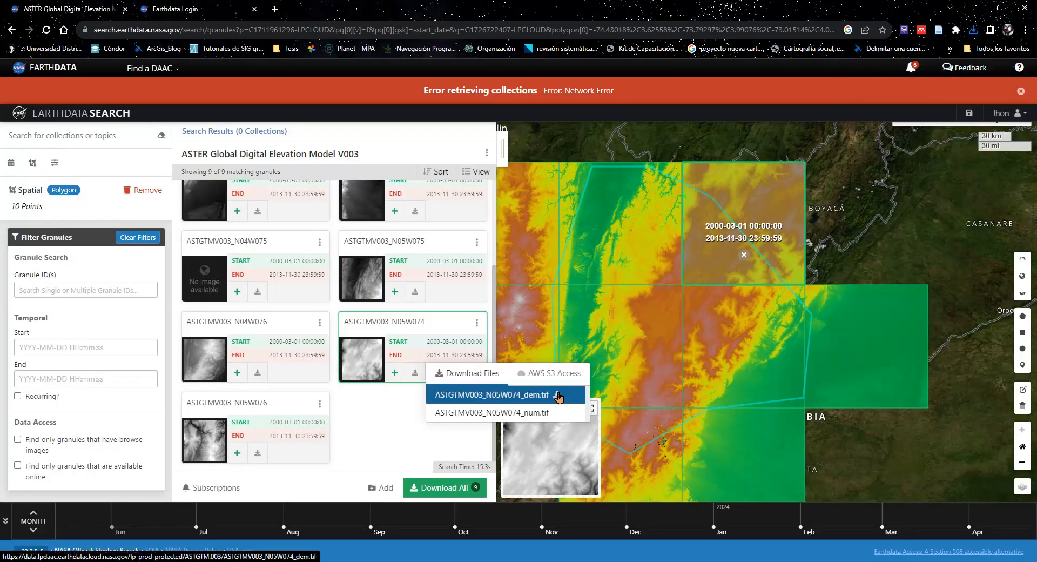
pyautogui.click(555, 395)
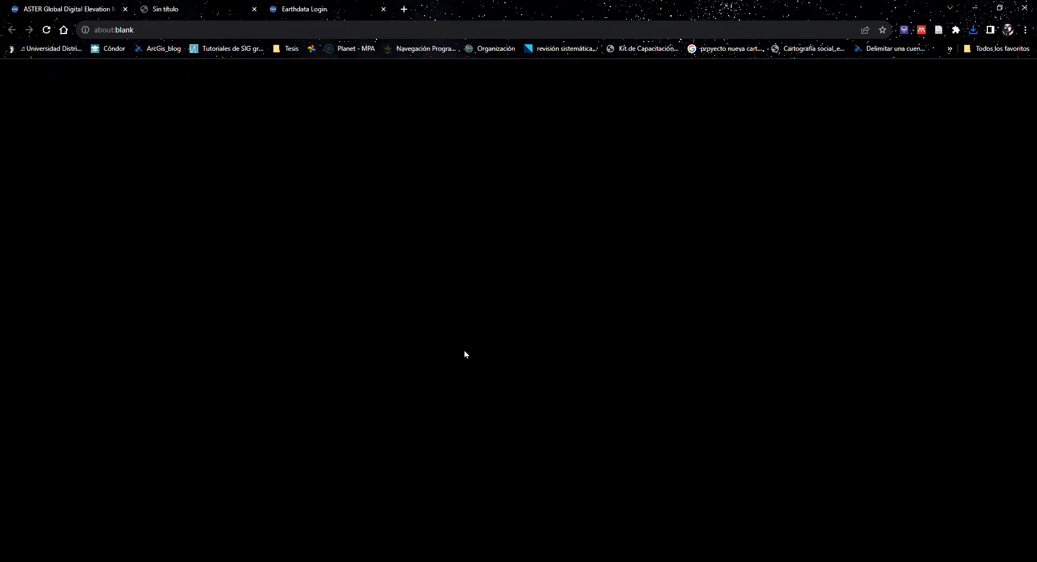
pyautogui.click(428, 281)
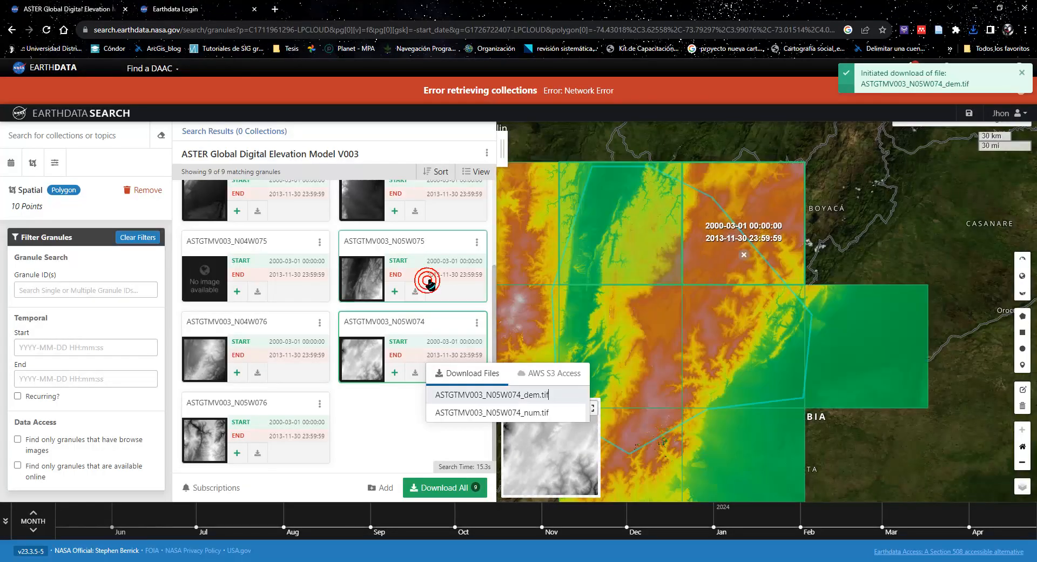
# Step: Download ASTGTMV003_N05W076_dem.tif from its granule and save it in the DEM folder
pyautogui.click(259, 455)
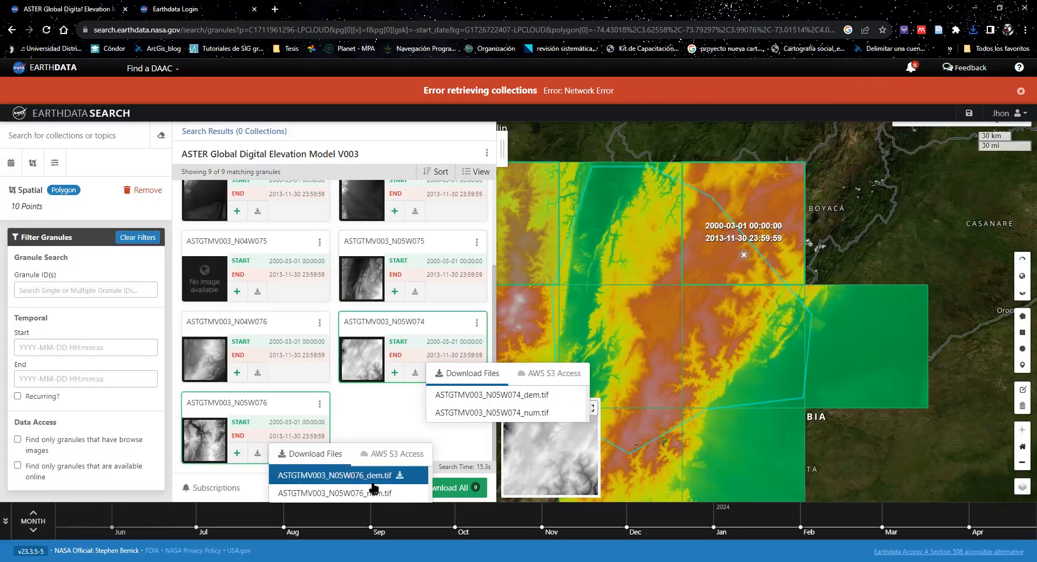
pyautogui.click(399, 476)
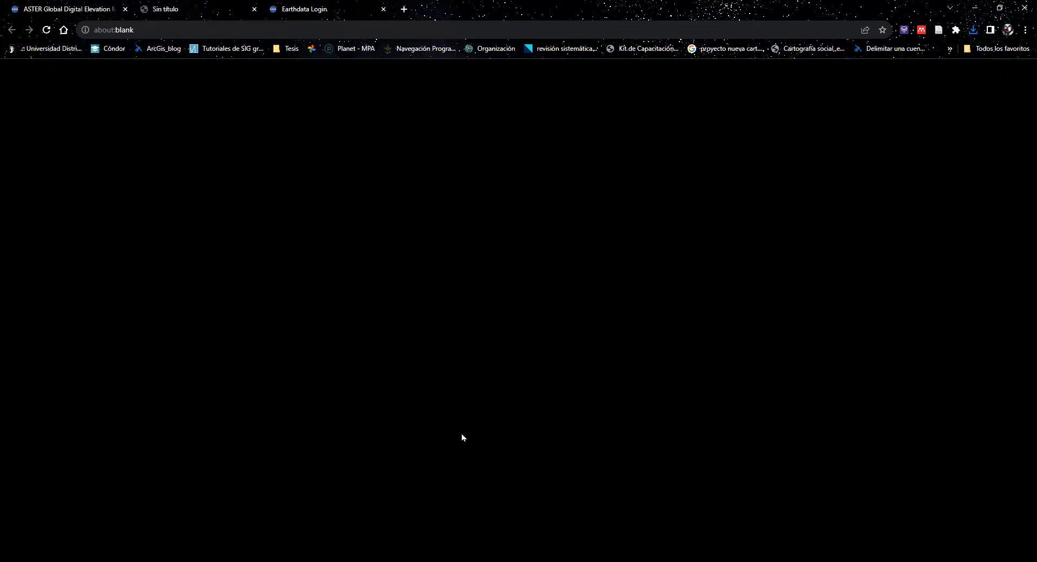
pyautogui.click(433, 282)
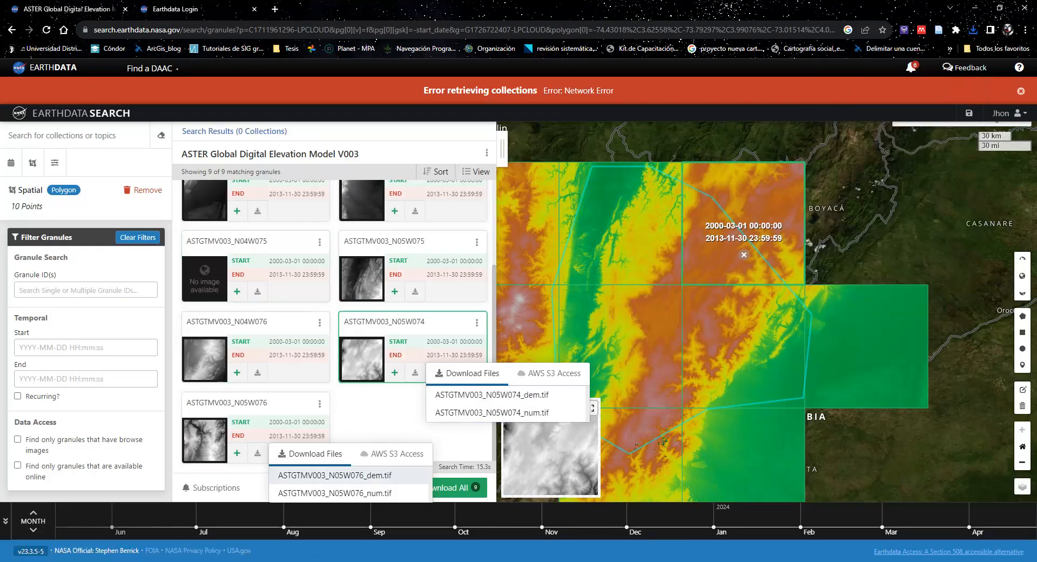
# Step: Switch to the Campo Z project in ArcGIS Pro and insert a new map named Temperatura
pyautogui.moveTo(540, 561)
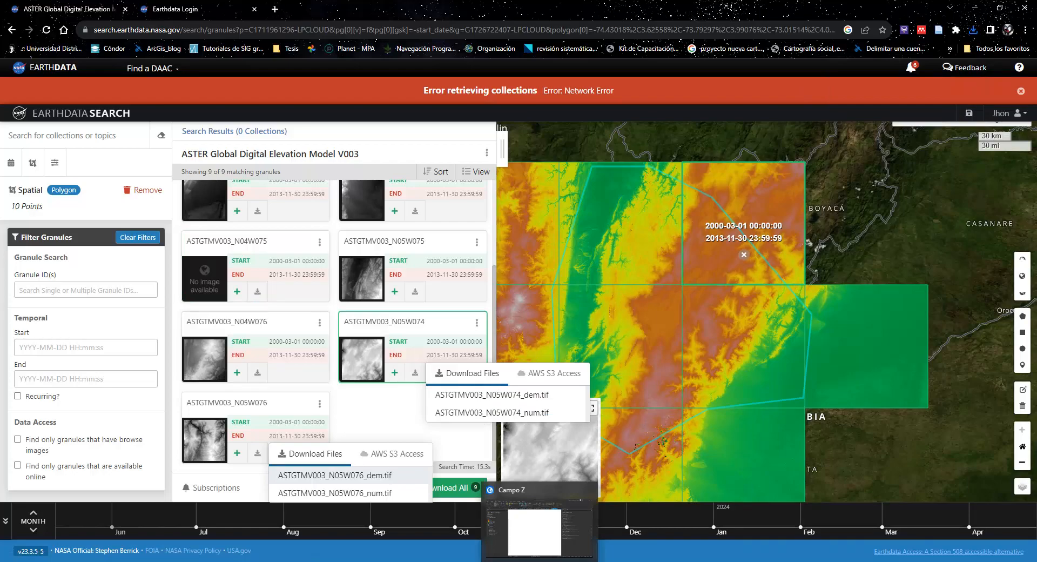
pyautogui.click(540, 559)
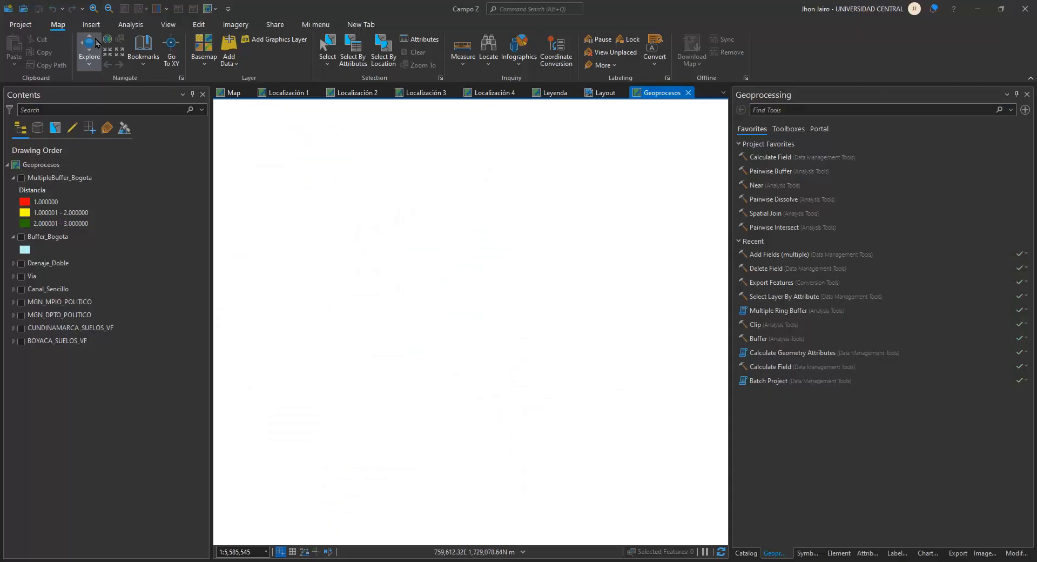
pyautogui.click(90, 25)
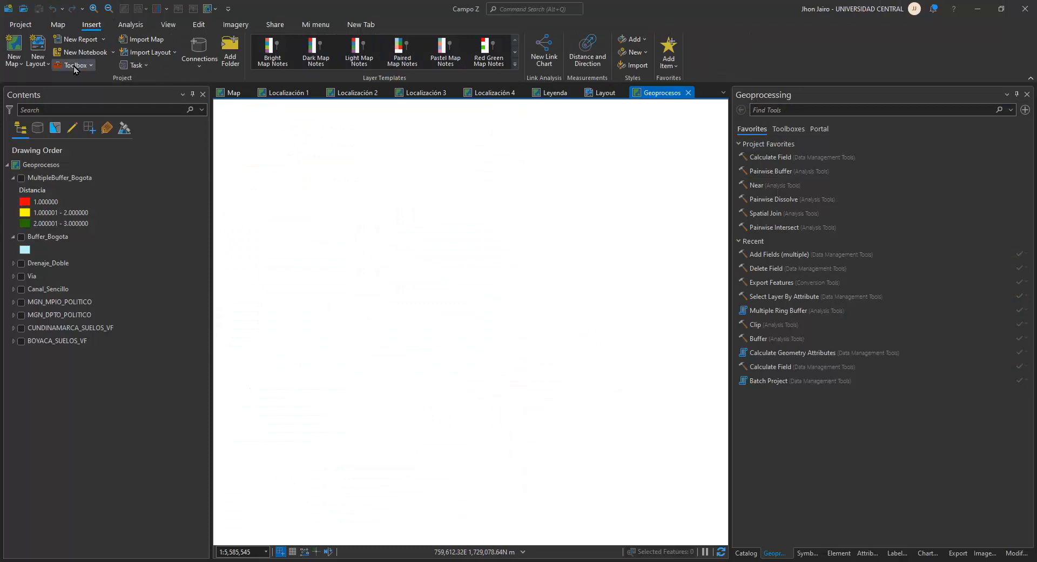
pyautogui.click(21, 64)
pyautogui.click(32, 85)
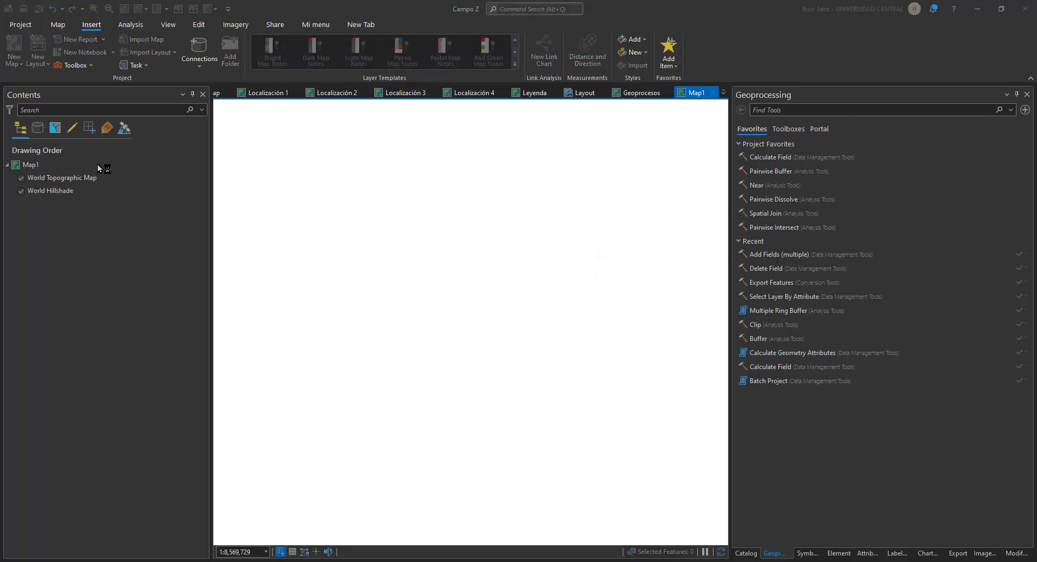
pyautogui.click(45, 165)
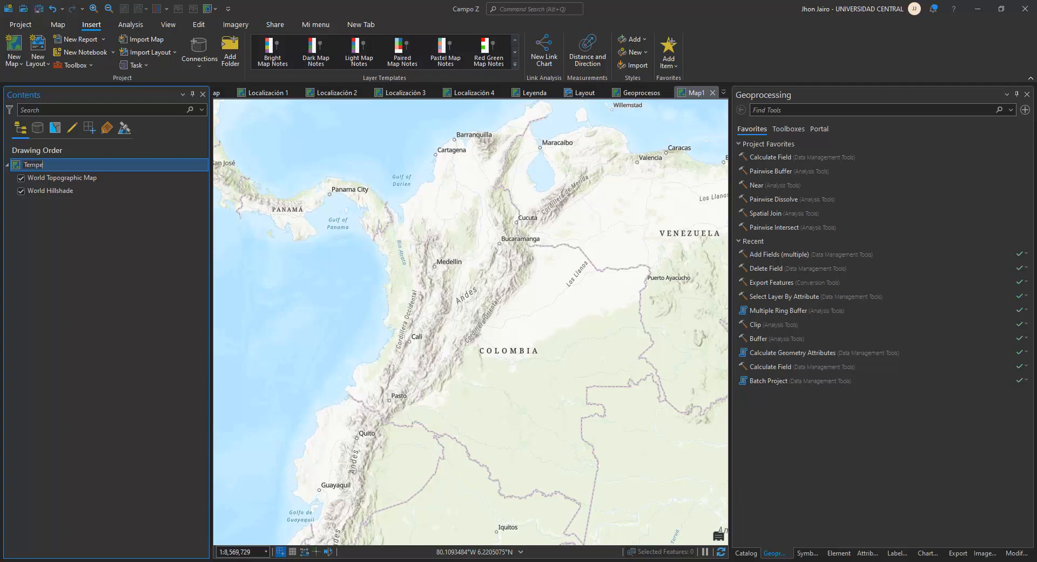
pyautogui.press('Return')
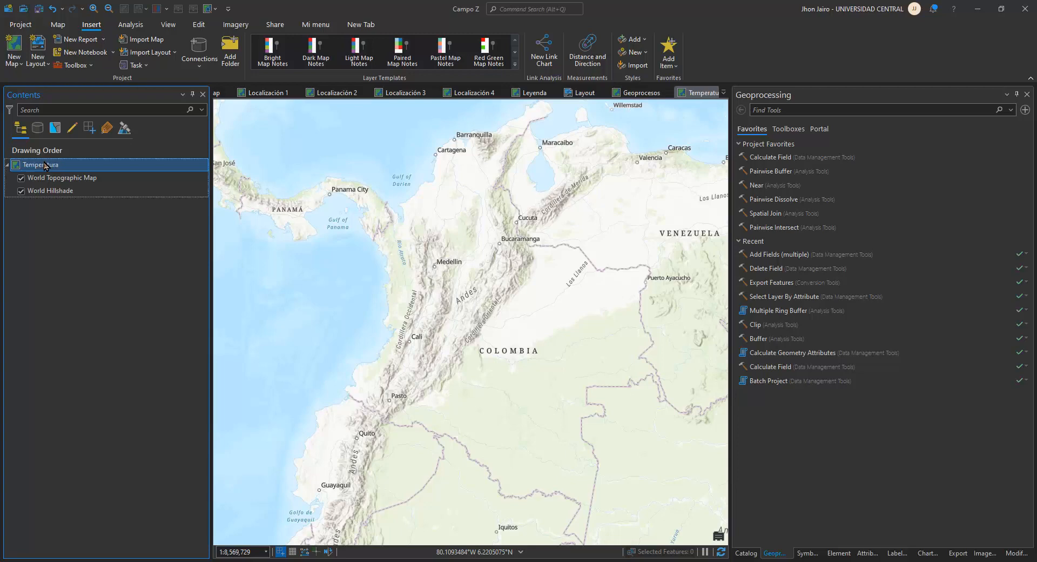
# Step: Remove the World Topographic Map and World Hillshade layers from the Temperatura map
pyautogui.click(64, 178)
pyautogui.keyDown('shift'); pyautogui.click(69, 190); pyautogui.keyUp('shift')
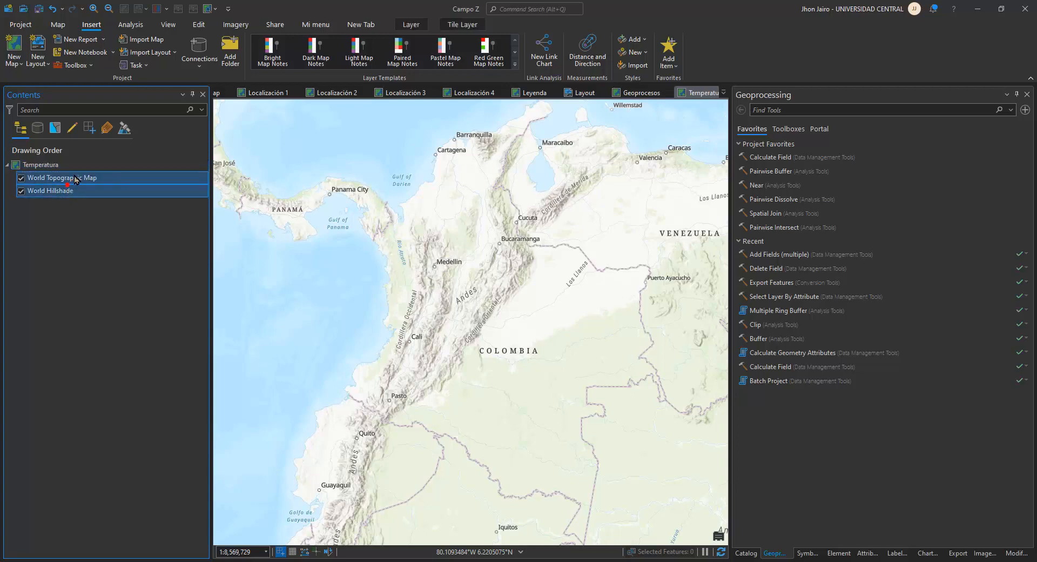
pyautogui.press('Delete')
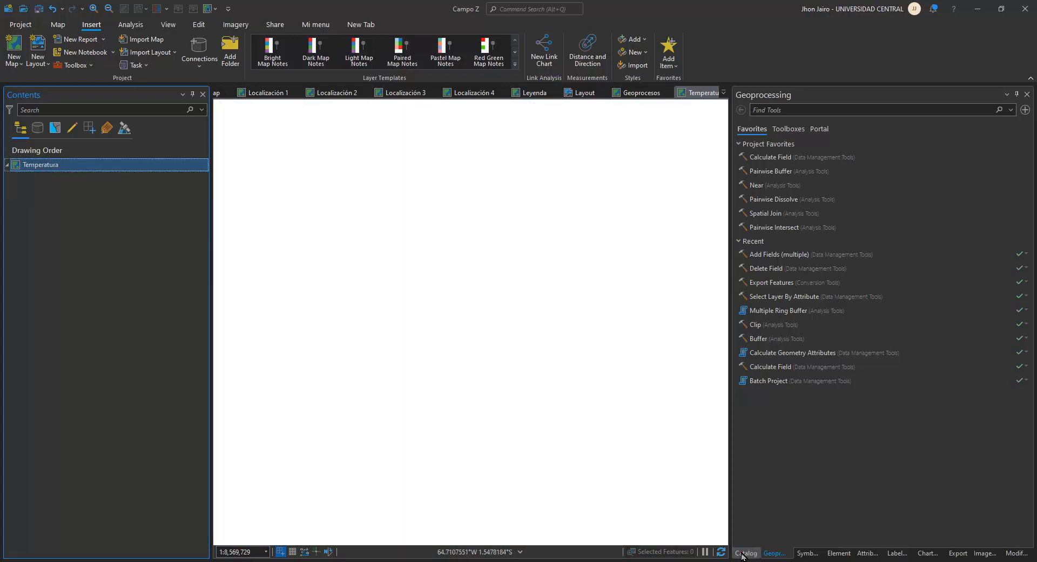
# Step: Add a folder connection to the Descargas folder under Este equipo in the project
pyautogui.click(757, 554)
pyautogui.rightClick(777, 207)
pyautogui.click(784, 215)
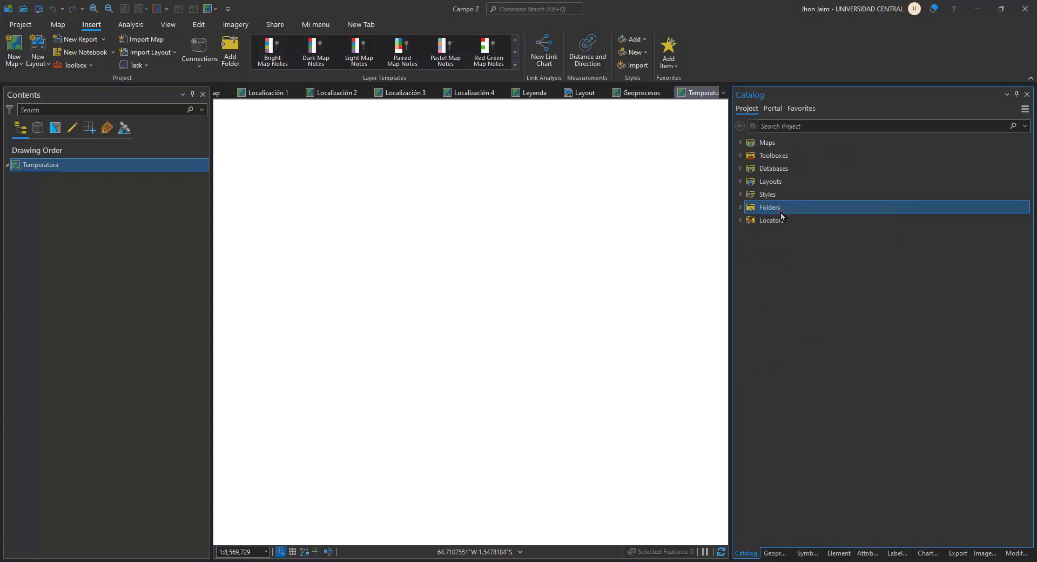
pyautogui.click(292, 190)
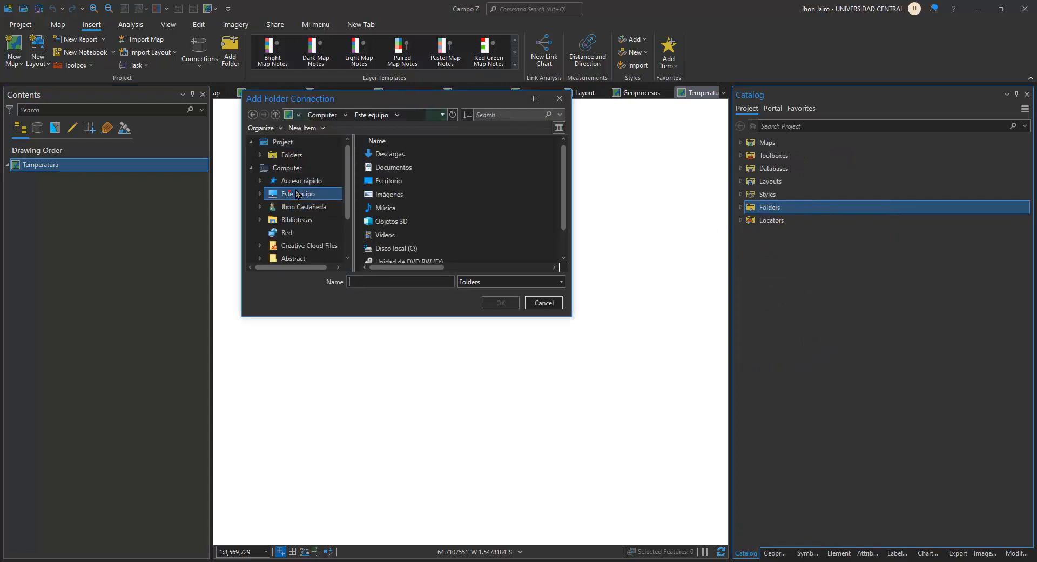
pyautogui.click(394, 155)
pyautogui.click(498, 303)
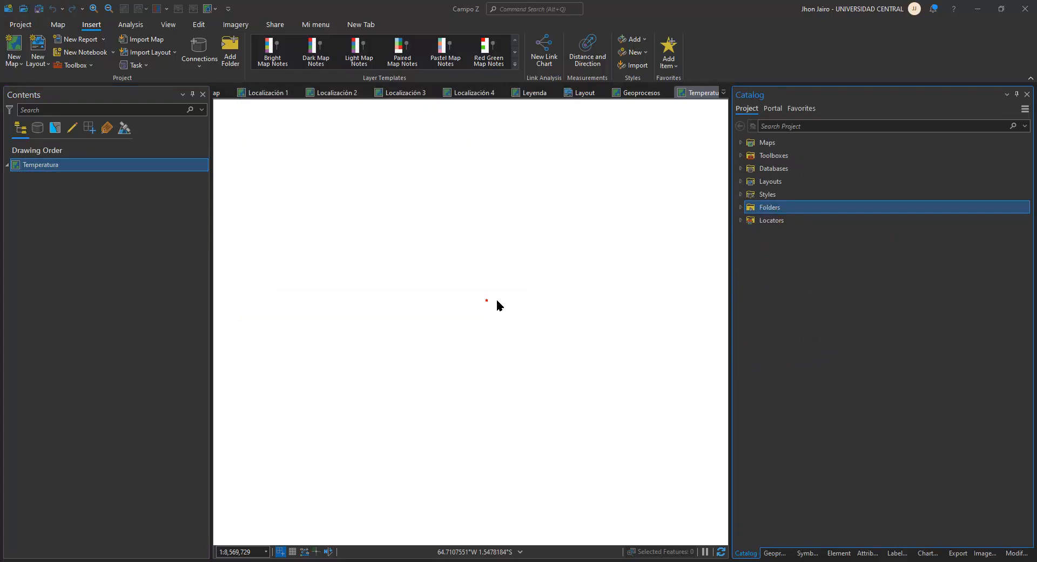
# Step: Add all nine ASTGTMV003 DEM tiles from the DEM folder in Descargas to the Temperatura map
pyautogui.click(740, 208)
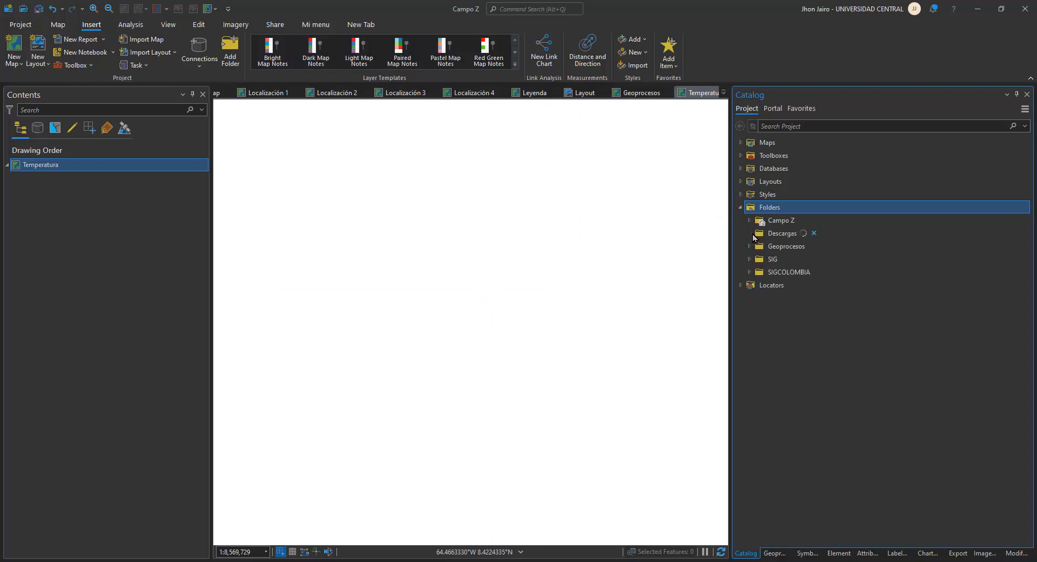
pyautogui.click(750, 233)
pyautogui.click(758, 271)
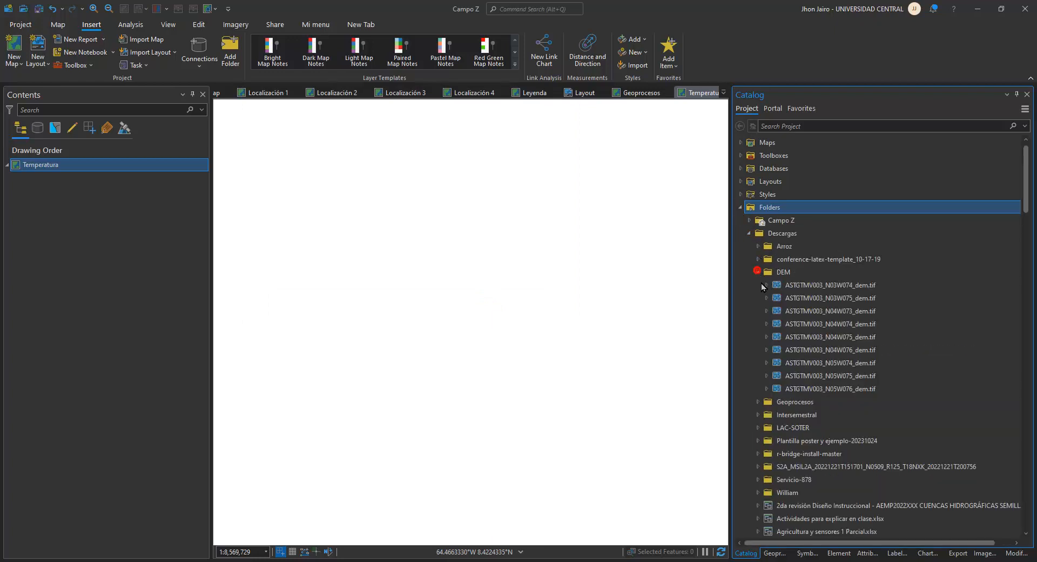
pyautogui.click(794, 285)
pyautogui.keyDown('shift'); pyautogui.click(819, 386); pyautogui.keyUp('shift')
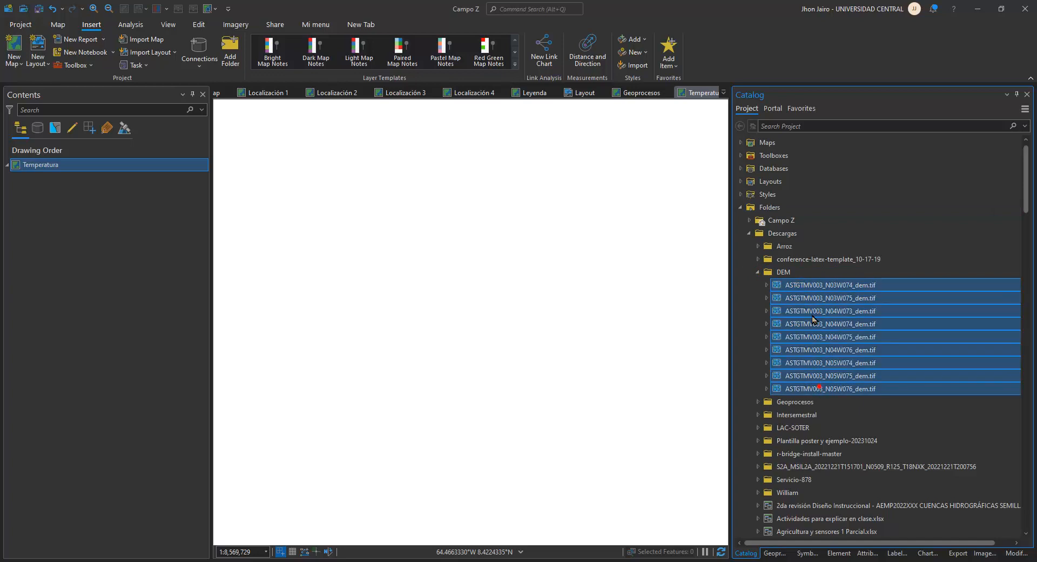
pyautogui.moveTo(818, 290); pyautogui.dragTo(535, 289)
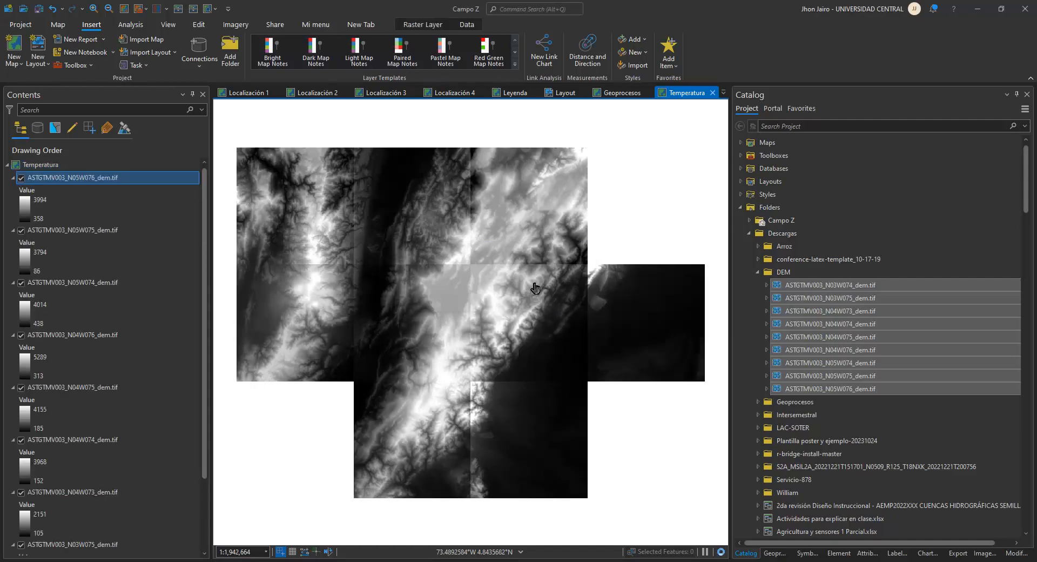
# Step: Collapse the legends of all nine DEM layers in the Temperatura map's layer list
pyautogui.click(13, 178)
pyautogui.click(13, 191)
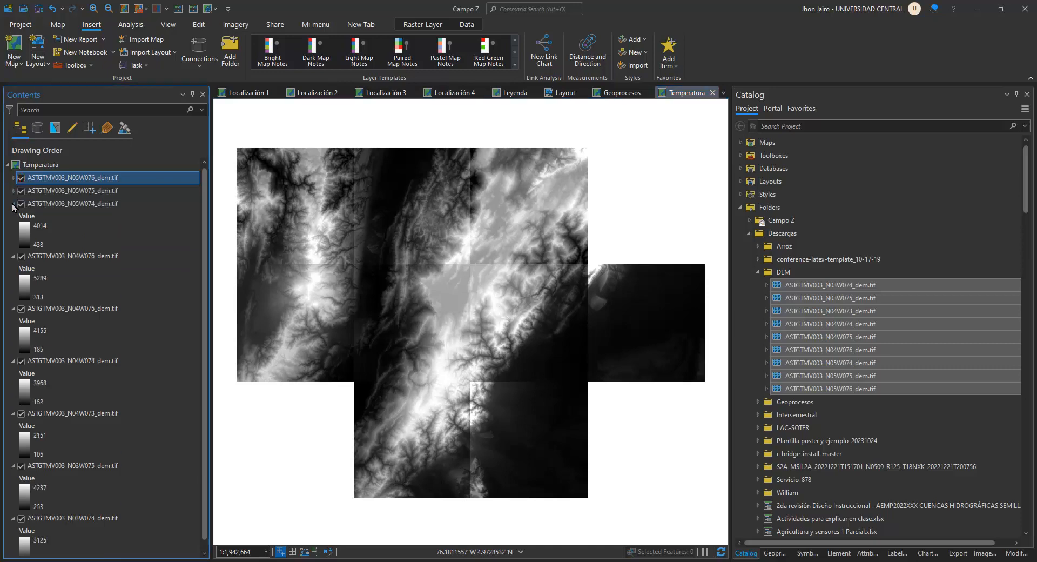
pyautogui.click(13, 204)
pyautogui.click(13, 216)
pyautogui.click(13, 230)
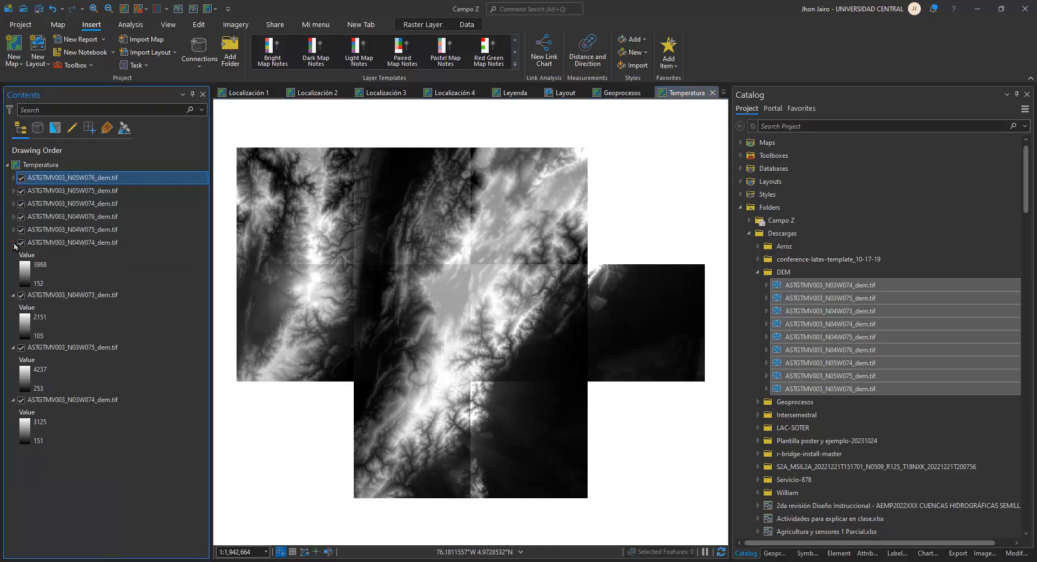
pyautogui.click(13, 242)
pyautogui.click(13, 255)
pyautogui.click(16, 270)
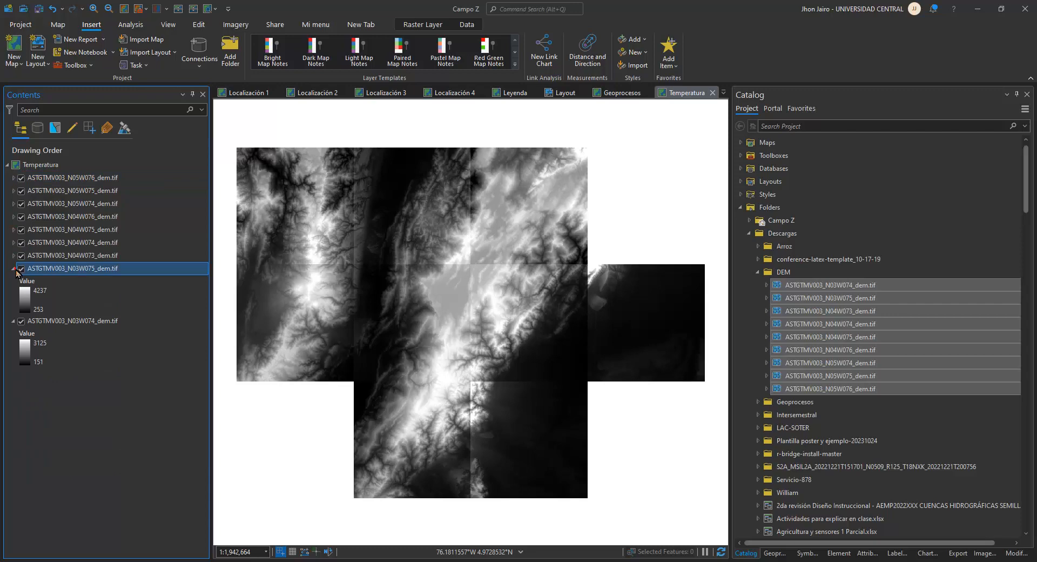
pyautogui.click(13, 268)
pyautogui.click(14, 282)
pyautogui.keyDown('ctrl'); pyautogui.click(103, 256); pyautogui.keyUp('ctrl')
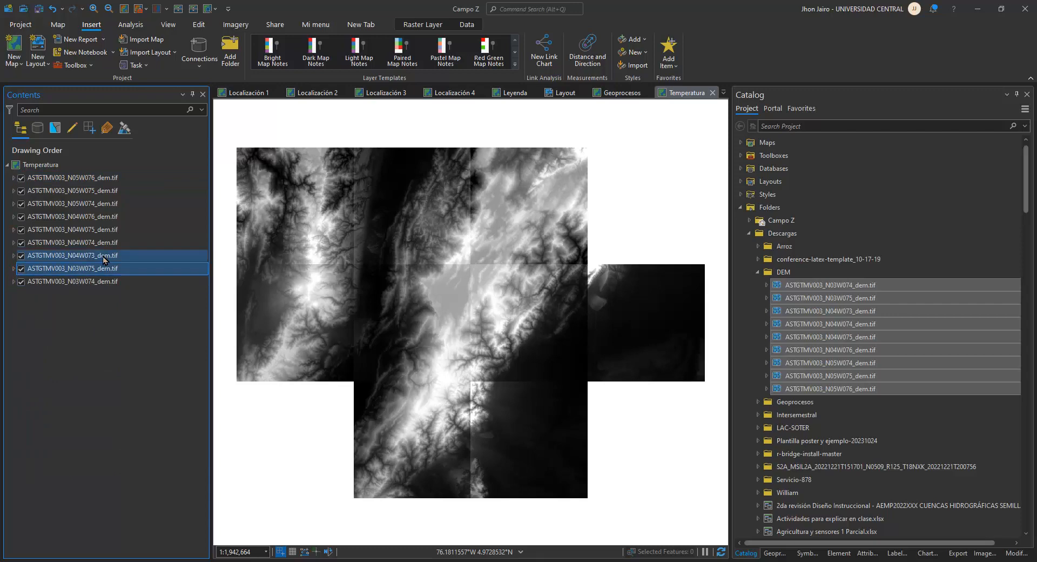
pyautogui.keyDown('ctrl'); pyautogui.click(104, 255); pyautogui.keyUp('ctrl')
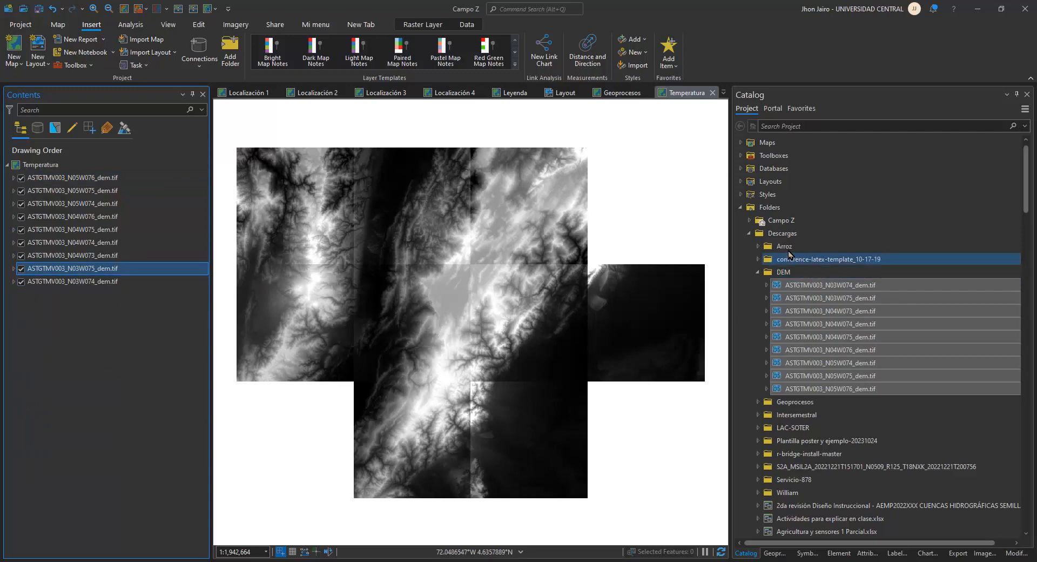
# Step: Toggle the N05W076 and N05W075 DEM tiles off and back on to see which part of the map each covers
pyautogui.click(21, 178)
pyautogui.click(21, 178)
pyautogui.click(21, 191)
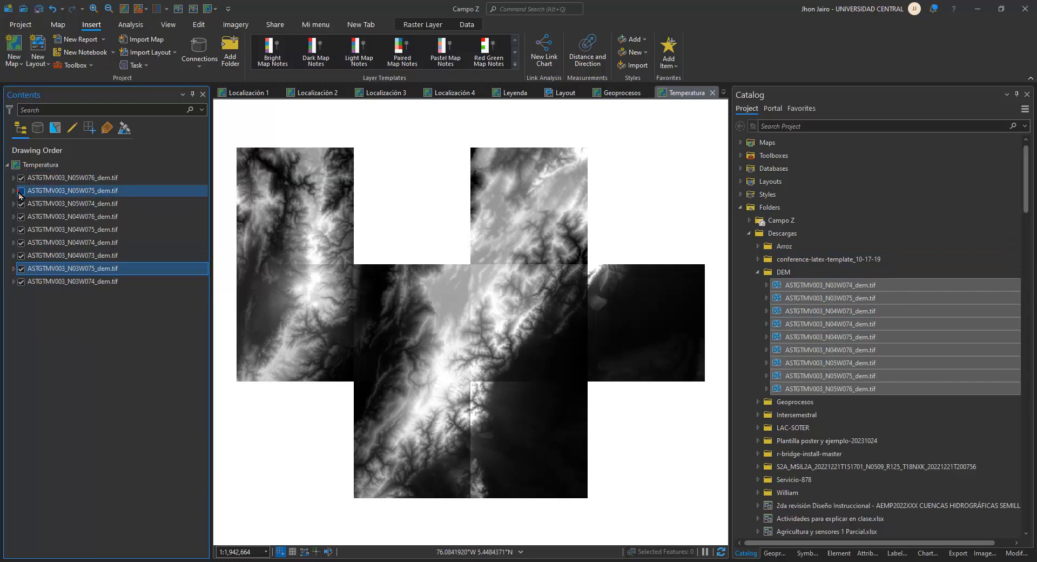
pyautogui.click(22, 191)
pyautogui.click(21, 178)
pyautogui.click(21, 178)
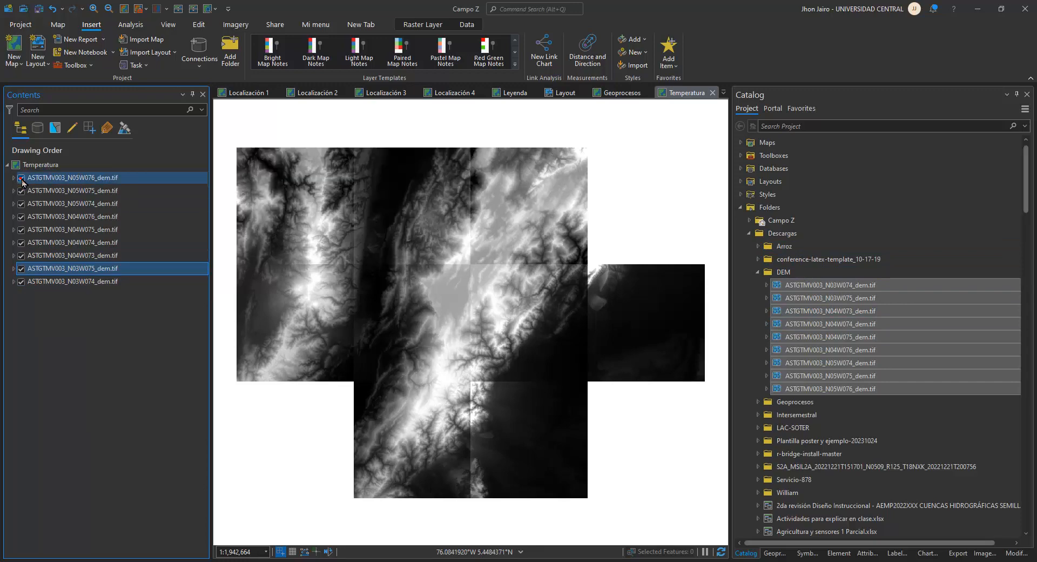
pyautogui.keyDown('ctrl'); pyautogui.click(81, 230); pyautogui.keyUp('ctrl')
# Step: Switch to a new Notepad note, enlarge its text to 460%, and write "1. Descargar el DEM" on the first line
pyautogui.press('super')
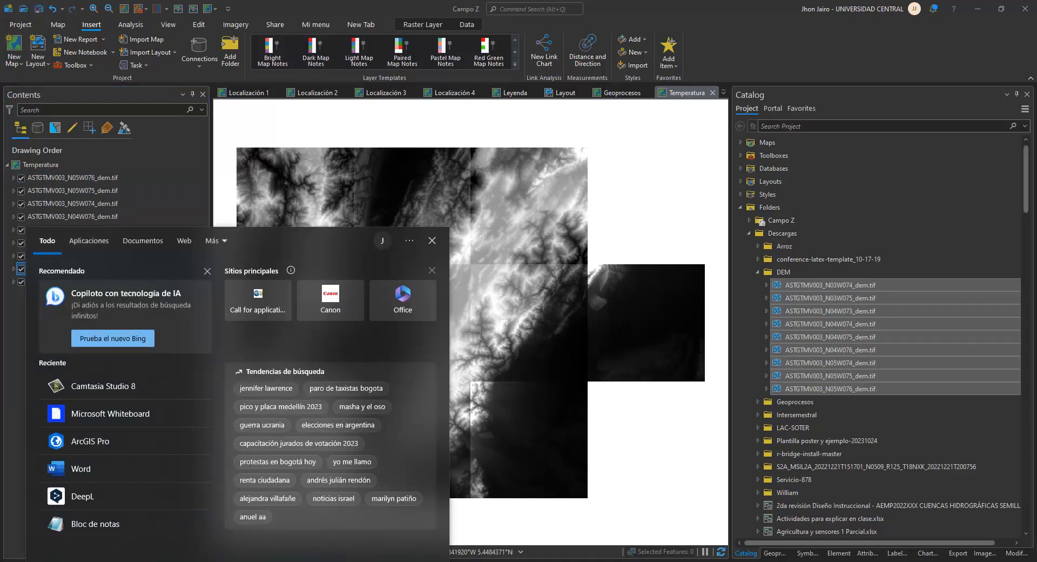
pyautogui.write('bl')
pyautogui.press('Return')
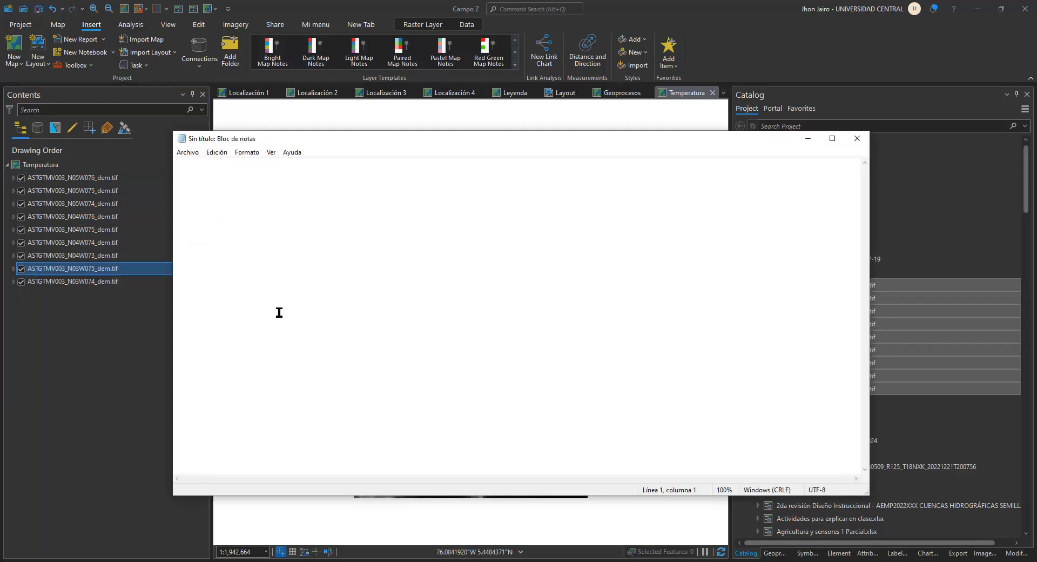
pyautogui.scroll(6, 309, 231)
pyautogui.scroll(17, 307, 231)
pyautogui.write('1. Desca')
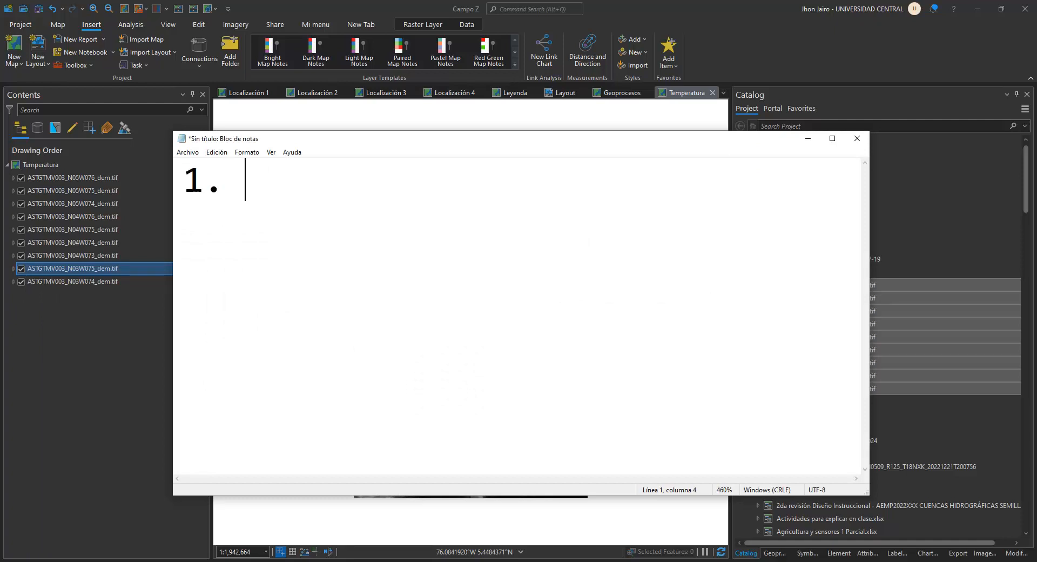
pyautogui.write('rgar el DEM')
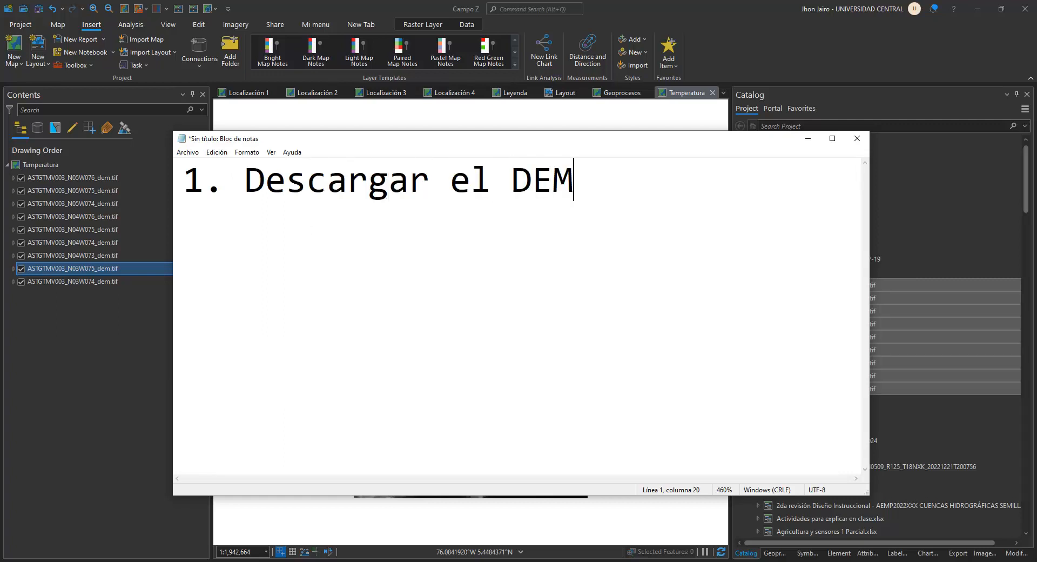
# Step: Add the second item, "2. Mosaic to new raster:", on a new line of the note
pyautogui.press('Return')
pyautogui.write('2. Mosaic ')
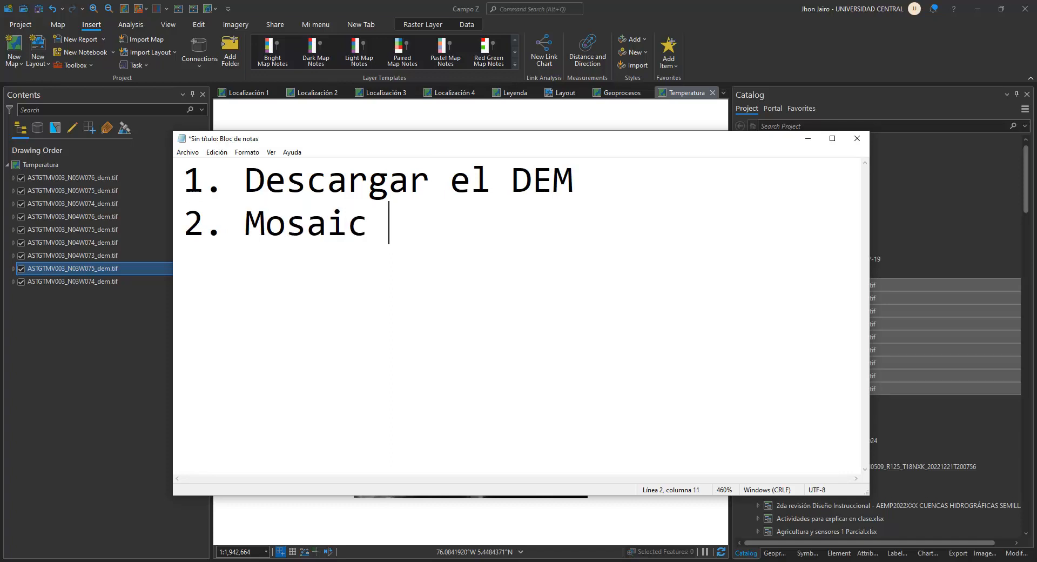
pyautogui.write('to ne')
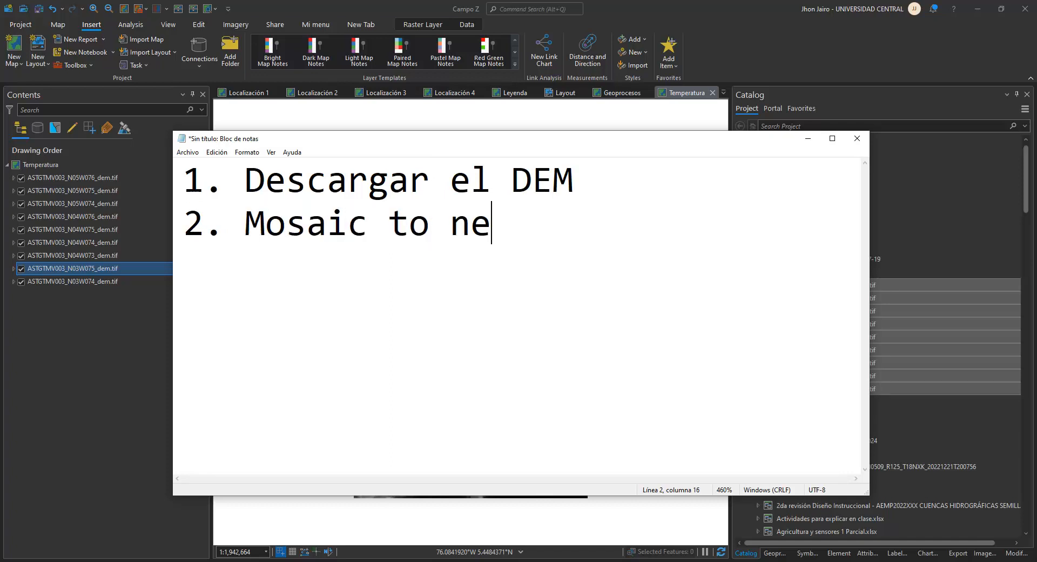
pyautogui.write('w rats')
pyautogui.press('BackSpace')
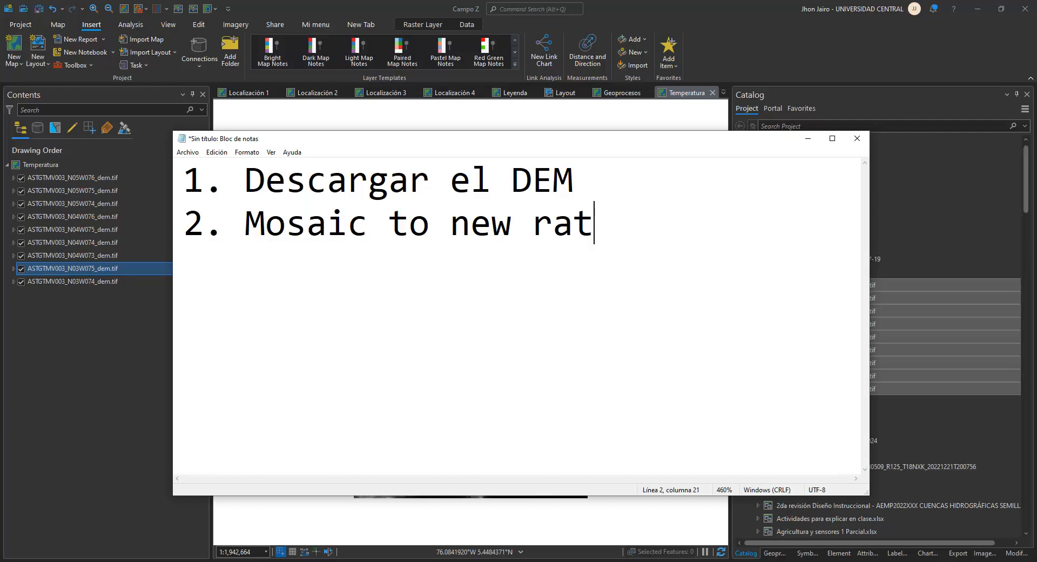
pyautogui.press('BackSpace')
pyautogui.write('s')
pyautogui.write('ter:')
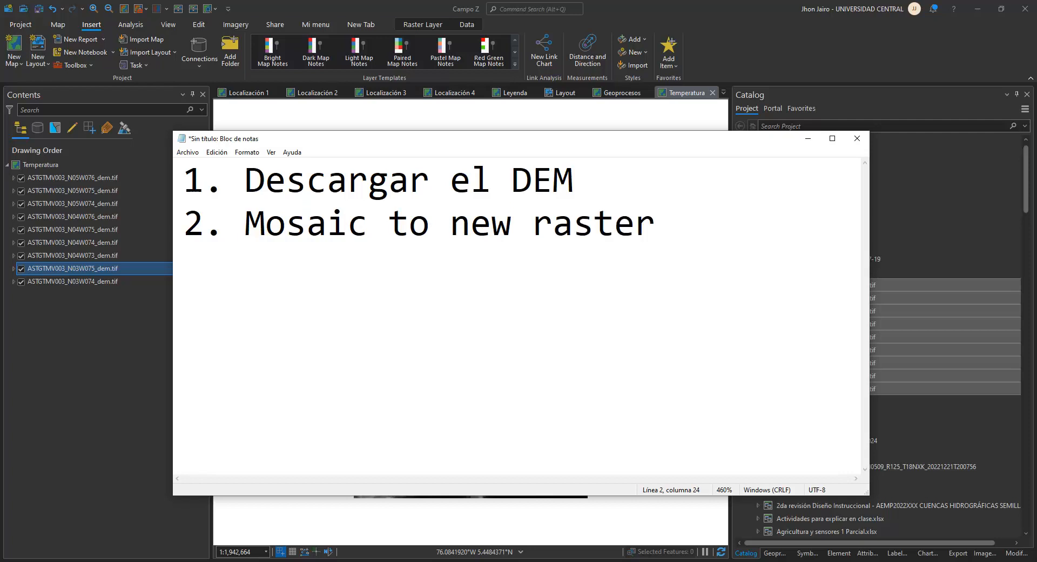
# Step: Add the explanation "Une diferentes raster." on its own line below the mosaic item in the note
pyautogui.press('Return')
pyautogui.write('Un')
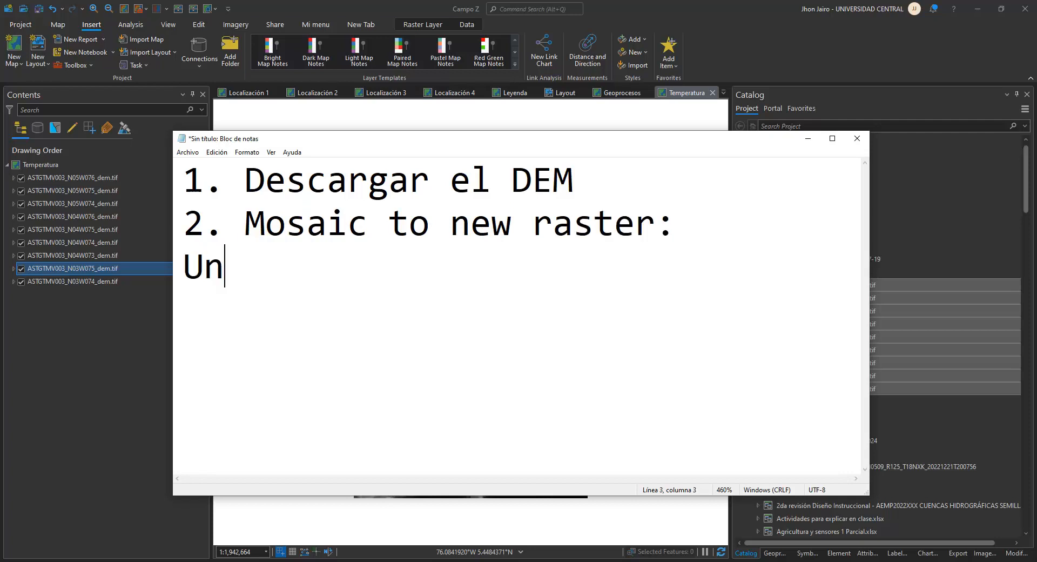
pyautogui.write('e difere')
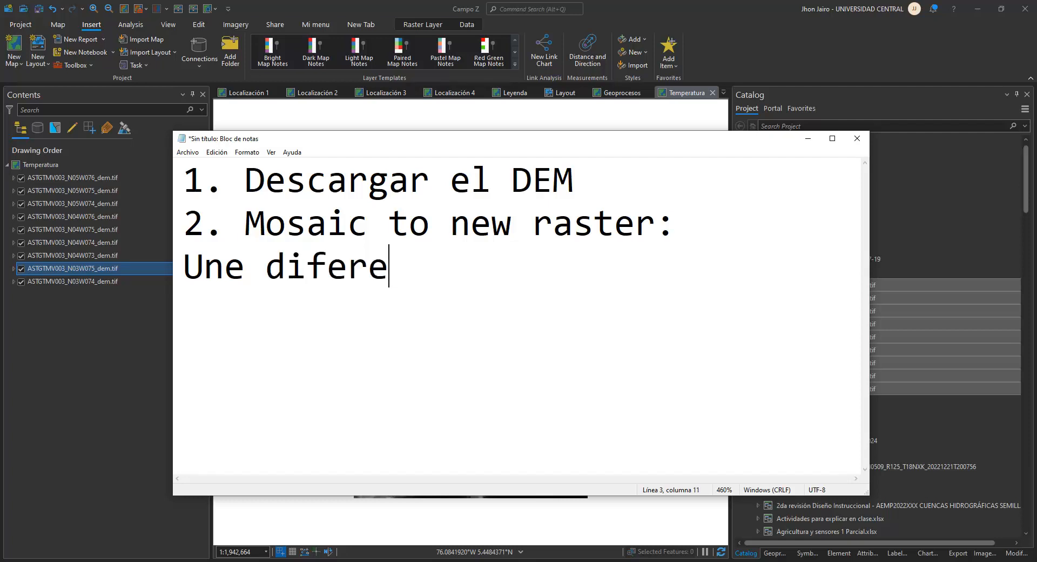
pyautogui.write('ntes raster')
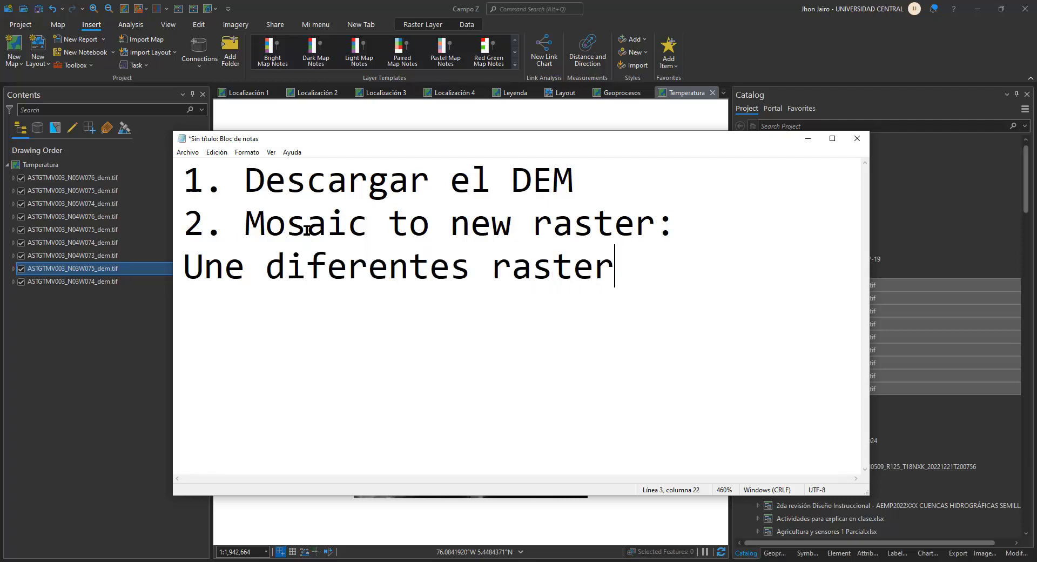
pyautogui.write('.')
# Step: Add the items "3. Extract by mask" and "4. Project Raster" on separate lines of the note
pyautogui.press('Return')
pyautogui.write('3. Extr')
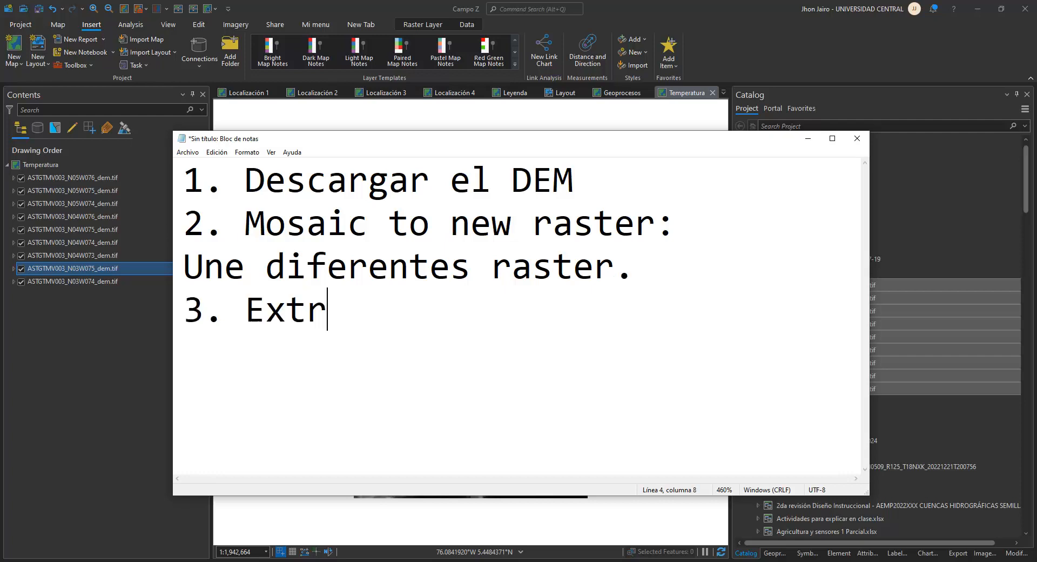
pyautogui.write('act by mask')
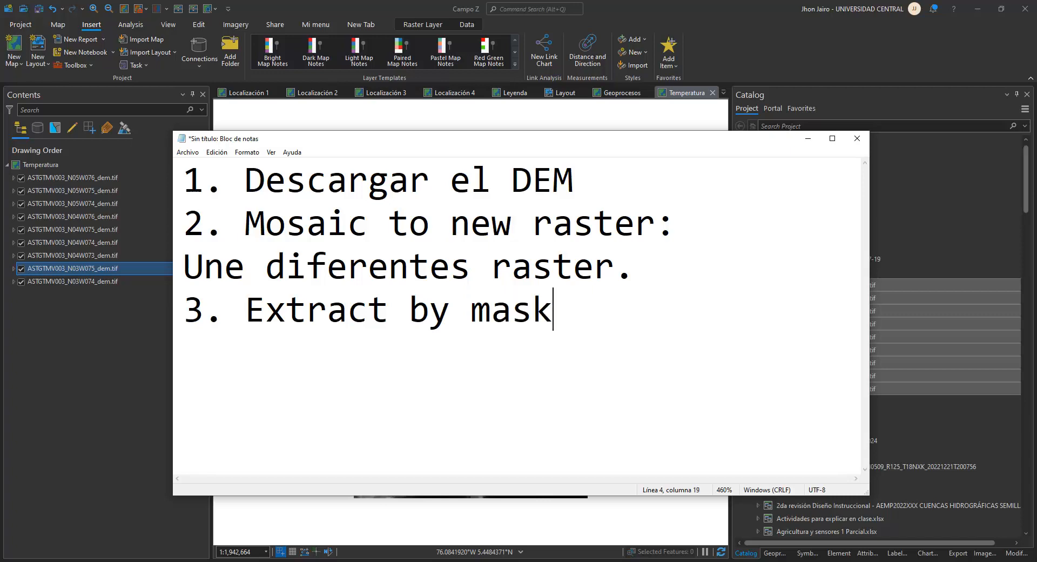
pyautogui.press('Return')
pyautogui.write('4. Pr')
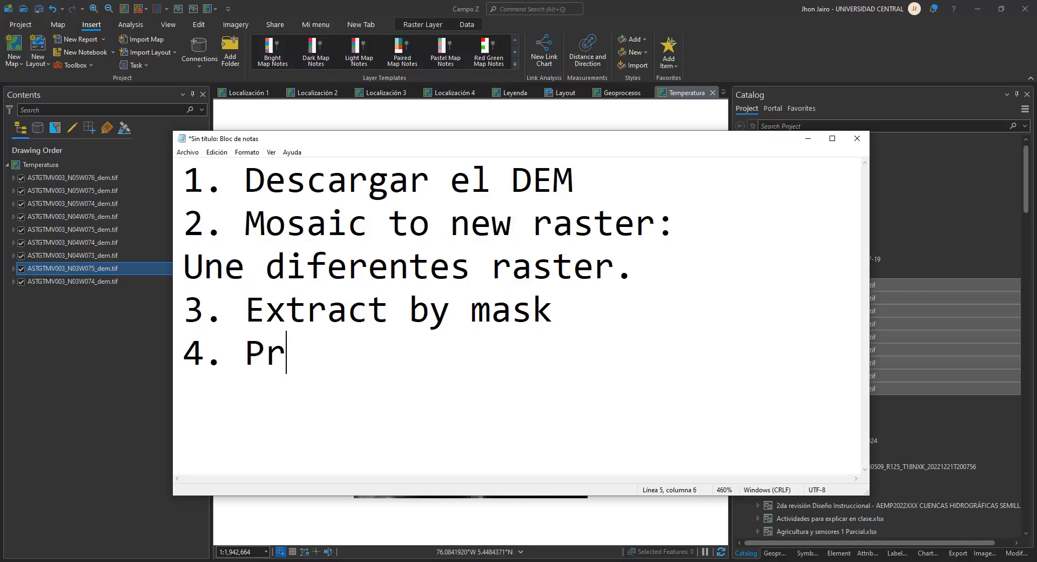
pyautogui.write('oject')
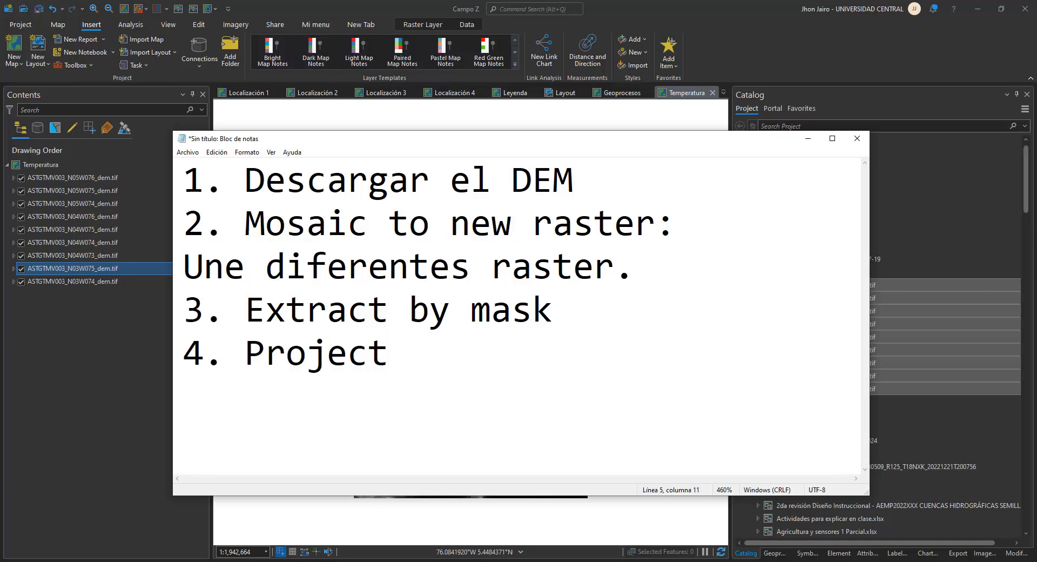
pyautogui.write(' Raster')
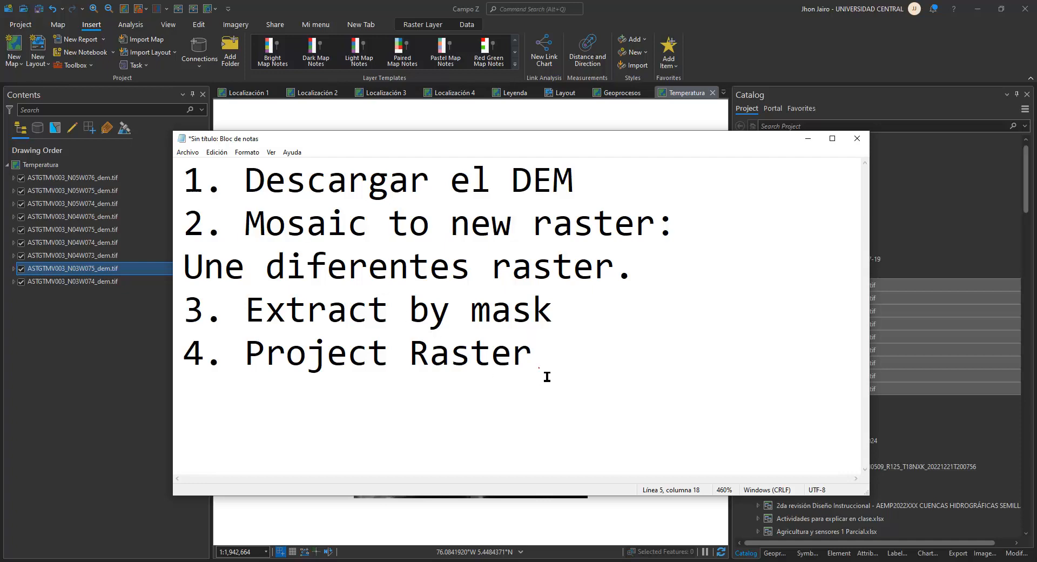
# Step: Review the workflow note by highlighting the Project Raster, DEM download and mosaic entries one after another
pyautogui.moveTo(547, 377); pyautogui.dragTo(254, 376)
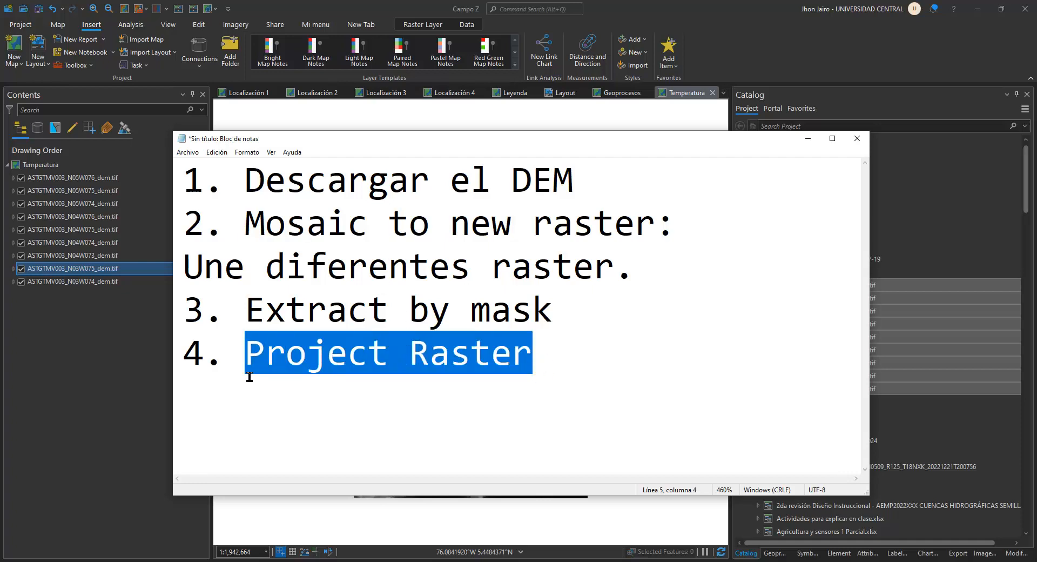
pyautogui.moveTo(589, 188); pyautogui.dragTo(193, 185)
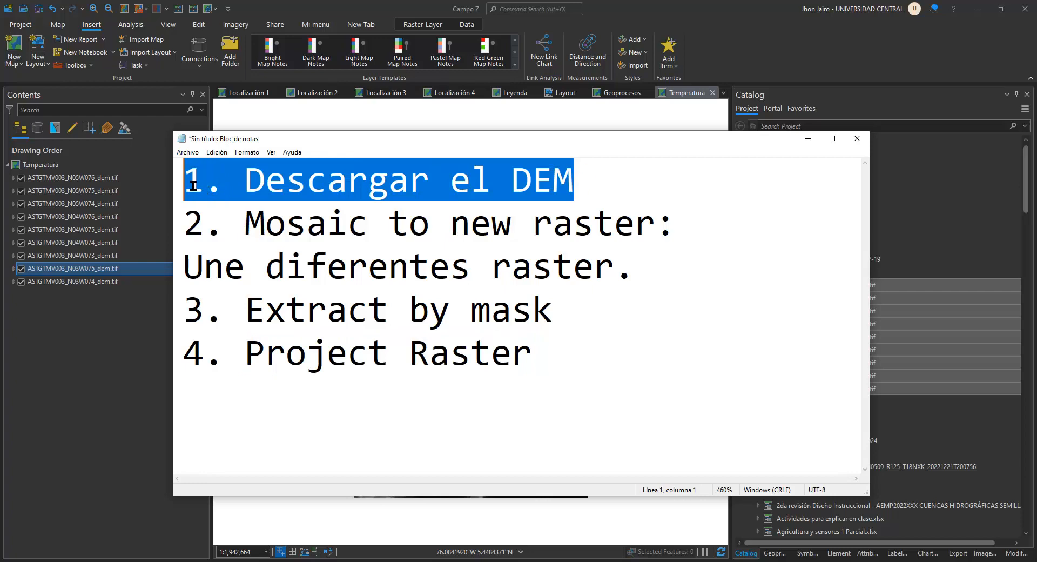
pyautogui.moveTo(649, 278); pyautogui.dragTo(177, 240)
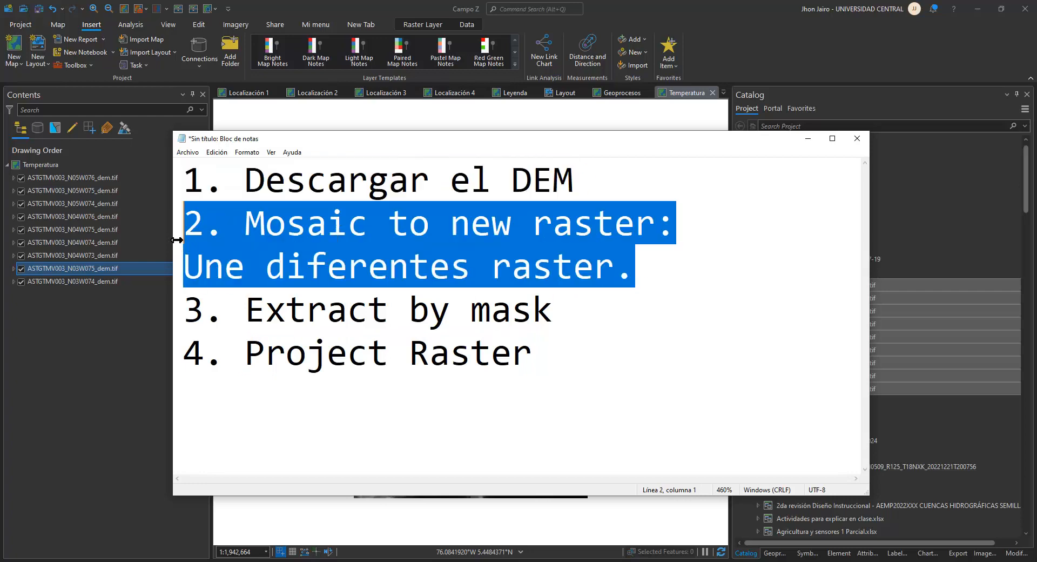
# Step: Minimize the note, search the ArcGIS Pro geoprocessing tools for "mosaic to new", and open Mosaic To New Raster
pyautogui.click(807, 142)
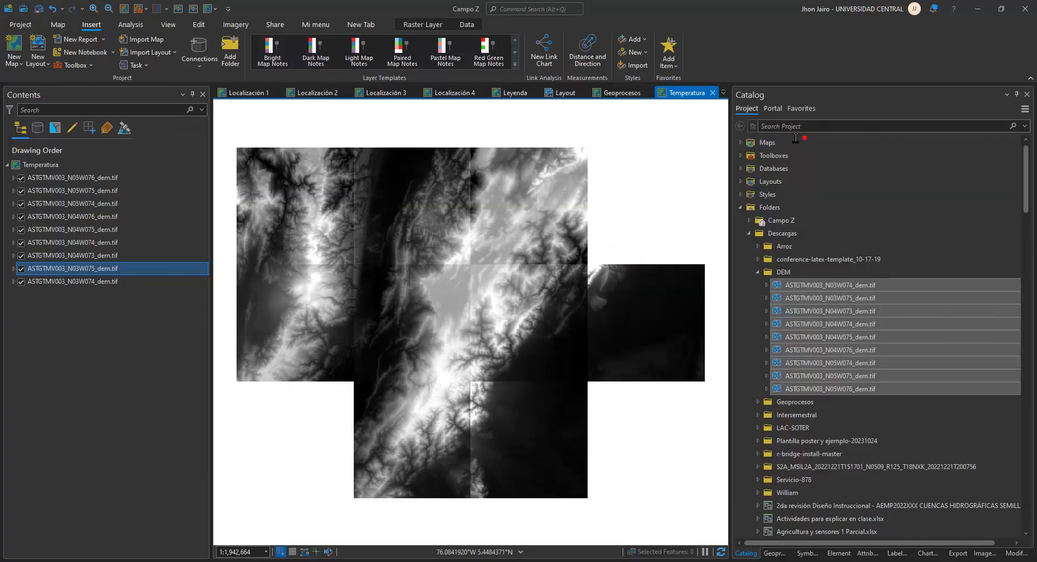
pyautogui.click(774, 553)
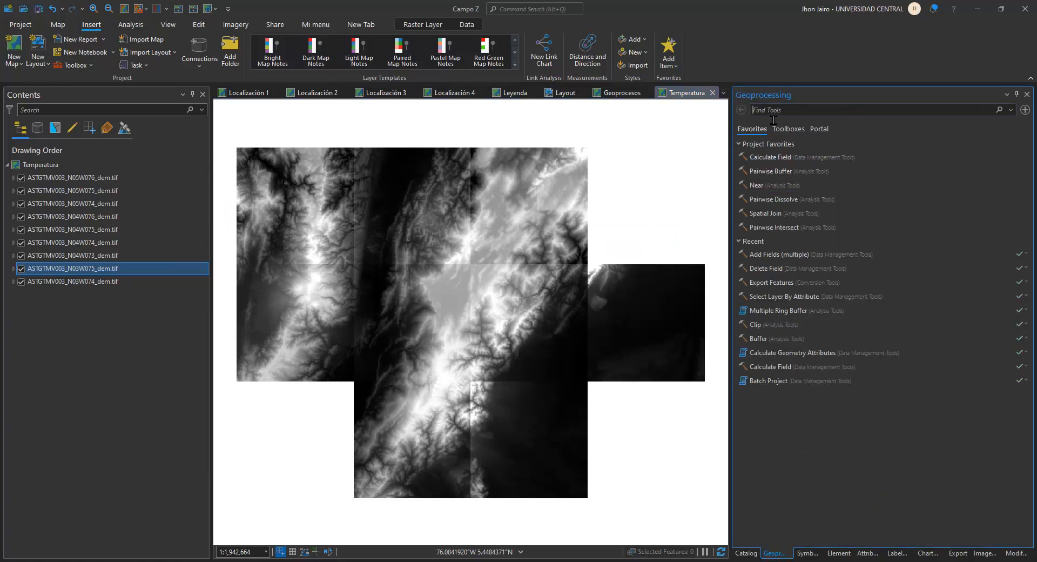
pyautogui.click(168, 25)
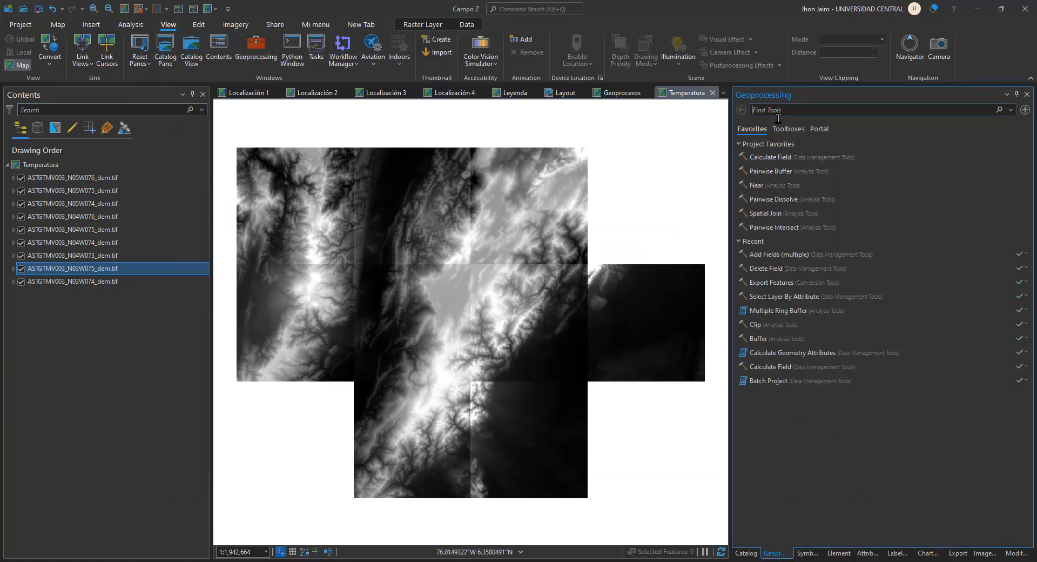
pyautogui.write('mosaic')
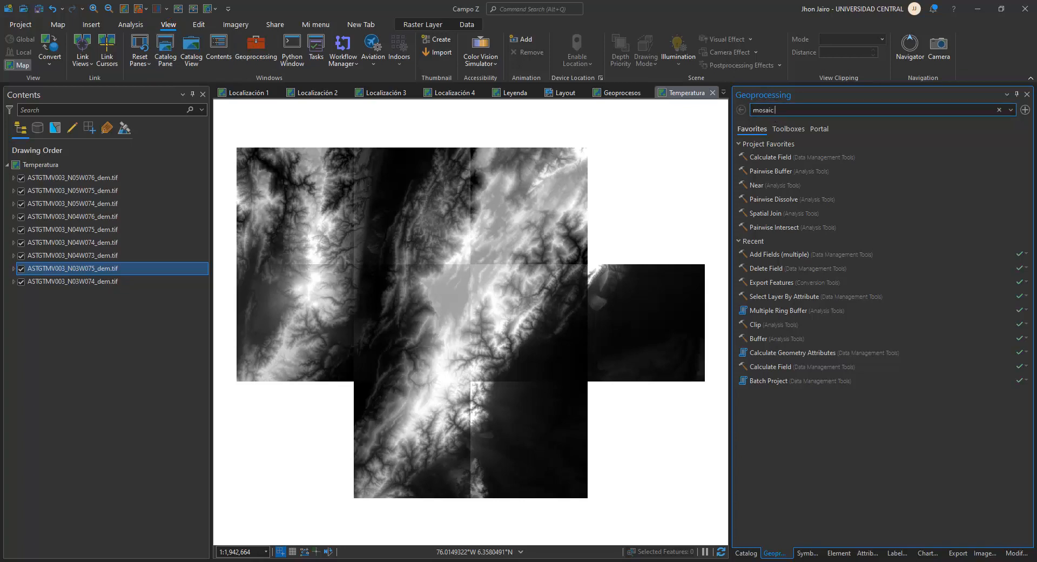
pyautogui.write(' to new')
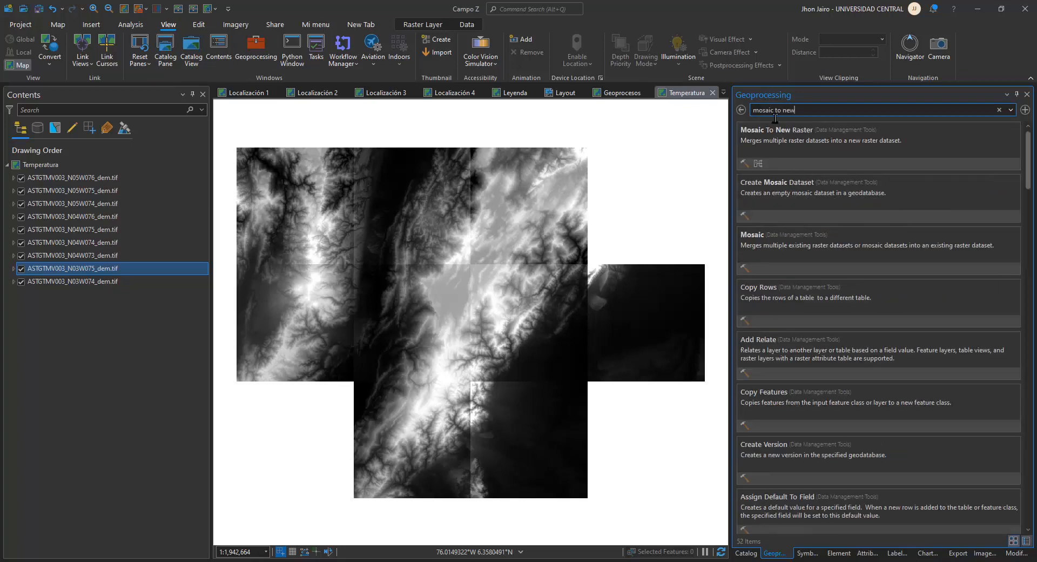
pyautogui.click(912, 134)
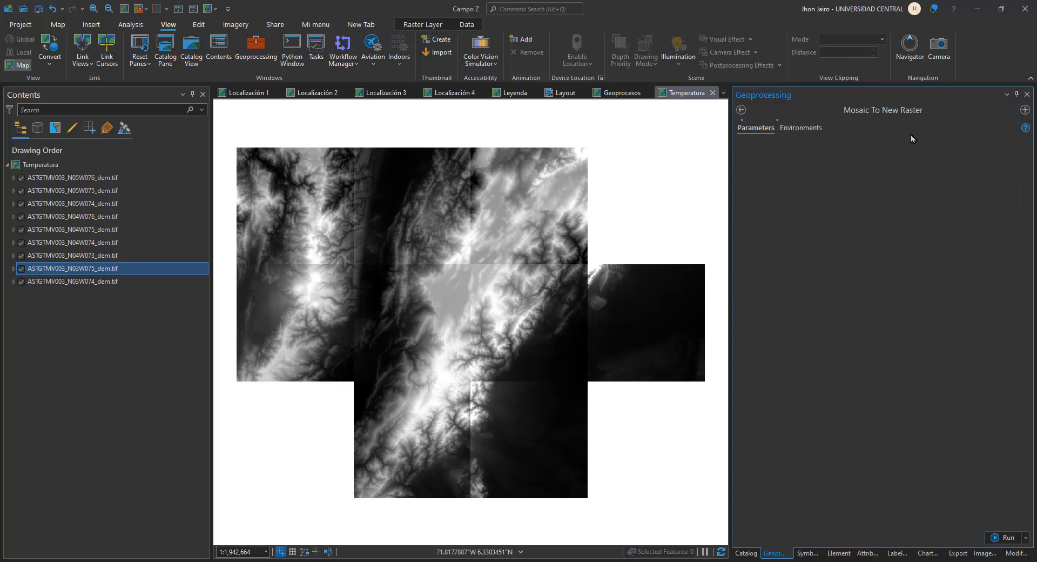
# Step: Set all nine ASTGTMV003 DEM layers of the Temperatura map as the input rasters of Mosaic To New Raster
pyautogui.click(92, 177)
pyautogui.keyDown('ctrl'); pyautogui.click(94, 229); pyautogui.keyUp('ctrl')
pyautogui.keyDown('shift'); pyautogui.click(97, 281); pyautogui.keyUp('shift')
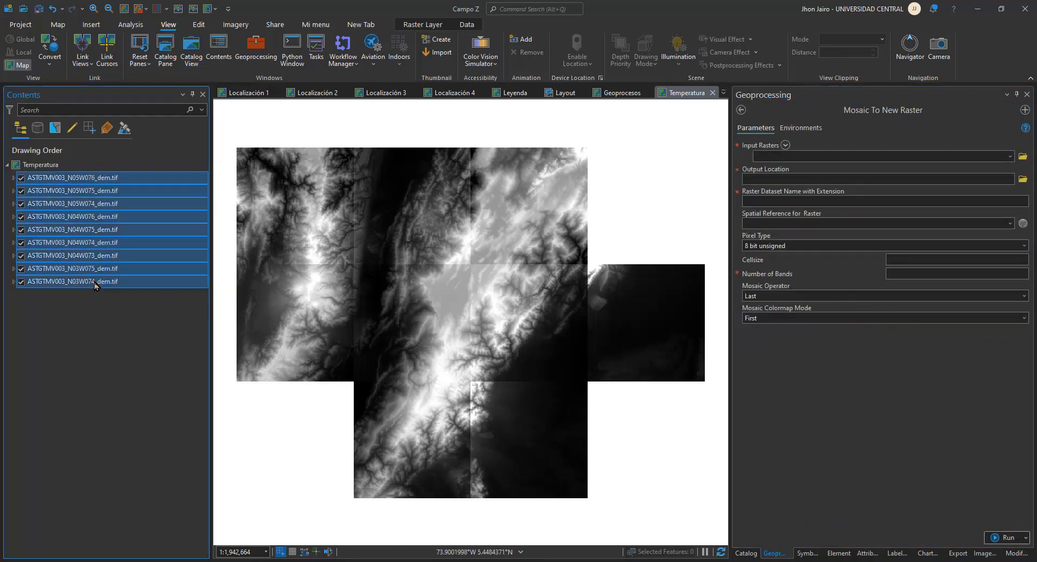
pyautogui.moveTo(80, 178); pyautogui.dragTo(780, 157)
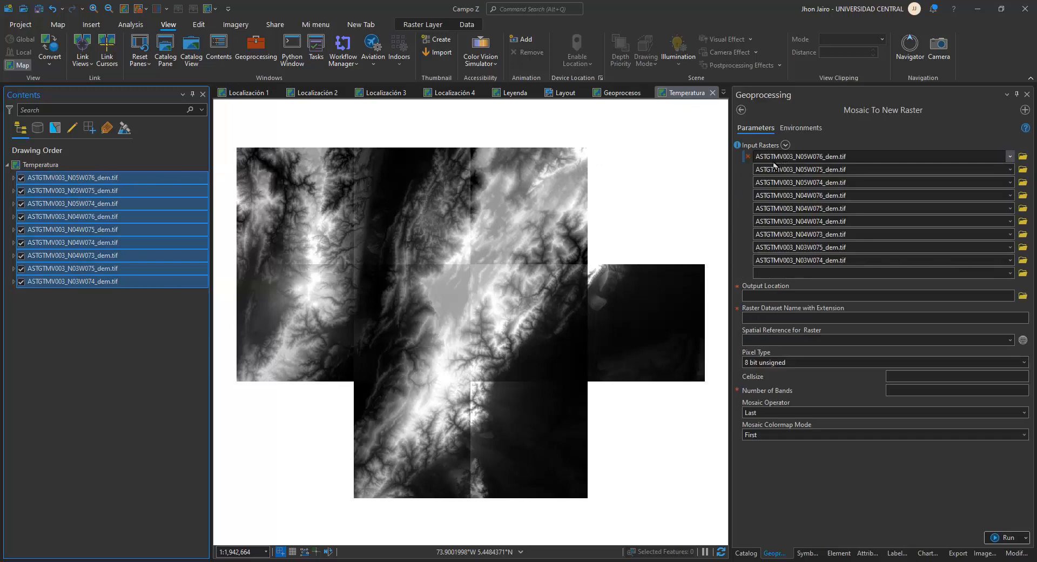
# Step: Set the output location of Mosaic To New Raster to the DEM folder inside Descargas
pyautogui.click(1022, 295)
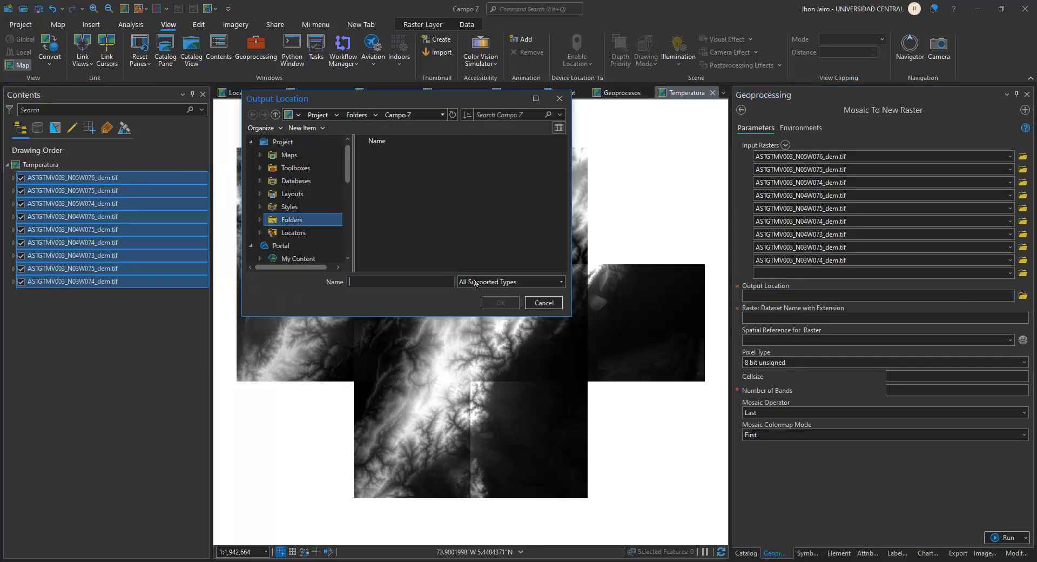
pyautogui.click(388, 183)
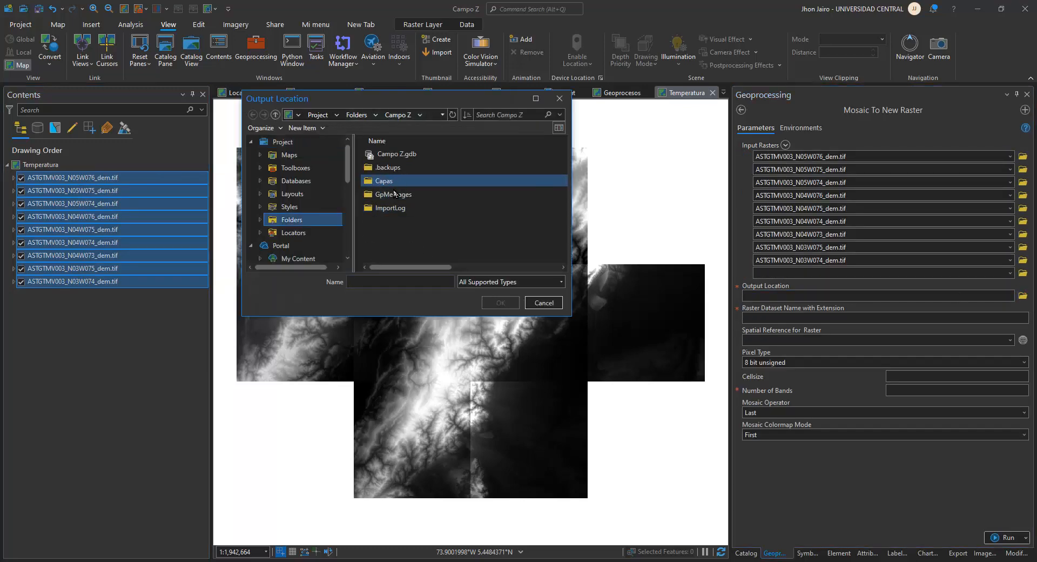
pyautogui.click(300, 220)
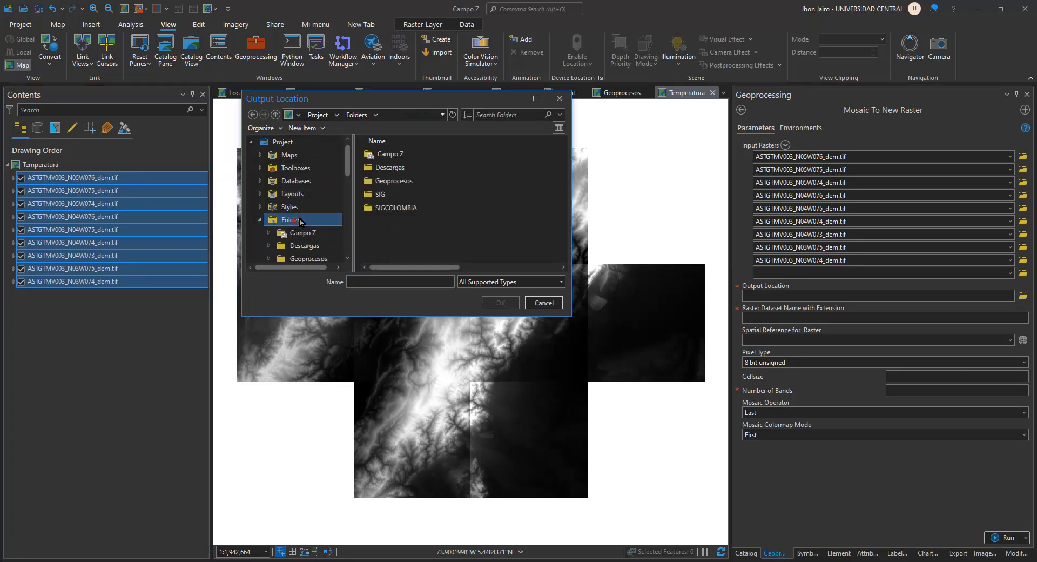
pyautogui.doubleClick(398, 169)
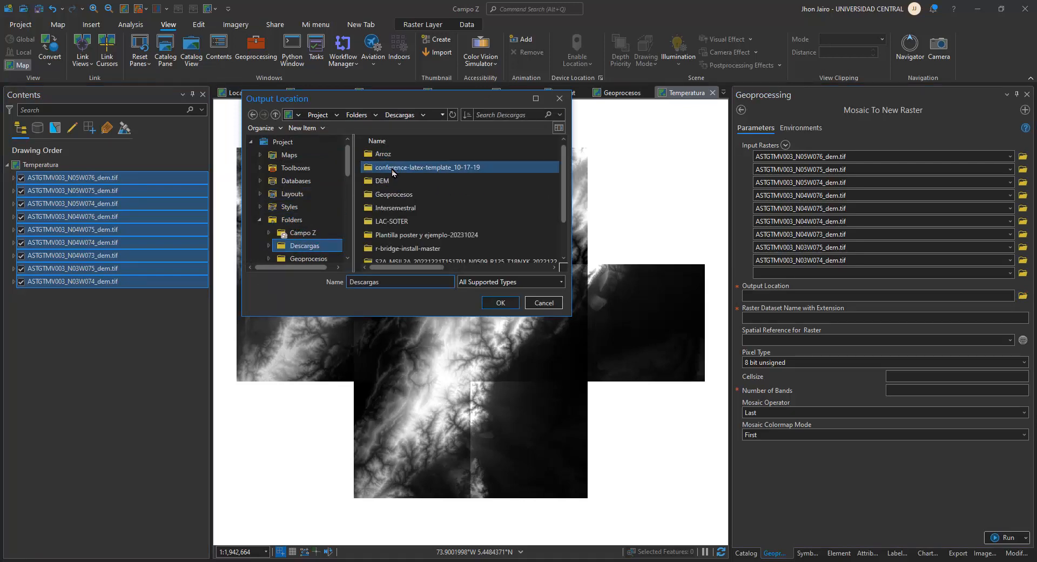
pyautogui.doubleClick(385, 181)
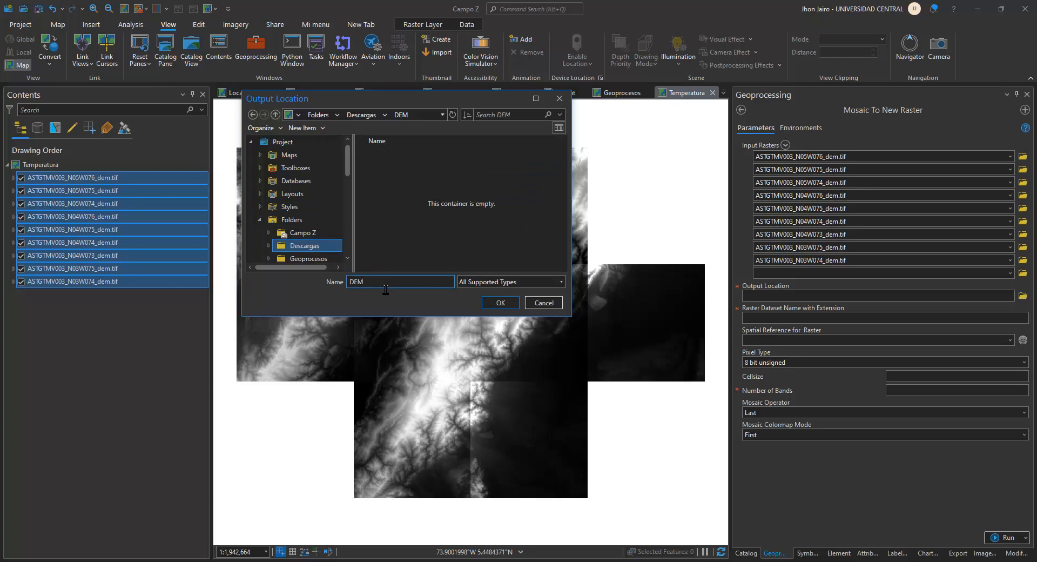
pyautogui.write('.tif')
pyautogui.click(361, 114)
pyautogui.click(383, 181)
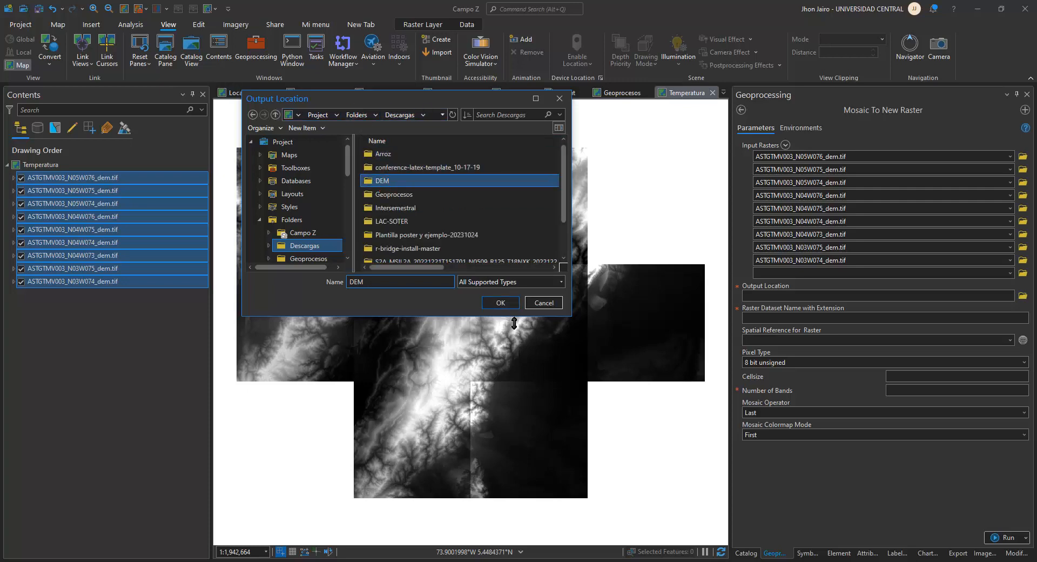
pyautogui.click(500, 303)
# Step: Name the output raster dataset DEM.TIF, leaving the spatial reference empty
pyautogui.click(786, 323)
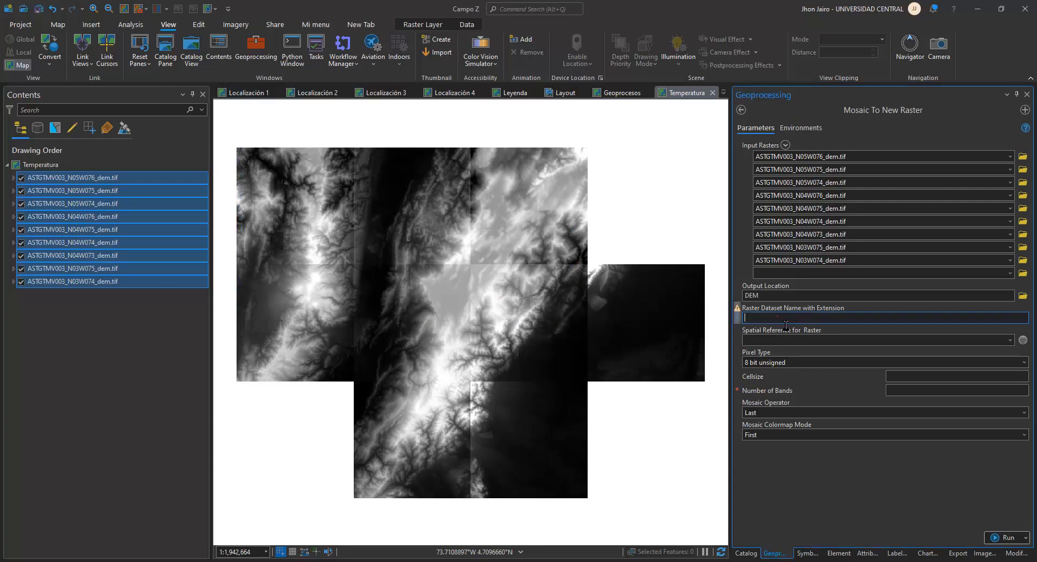
pyautogui.write('de')
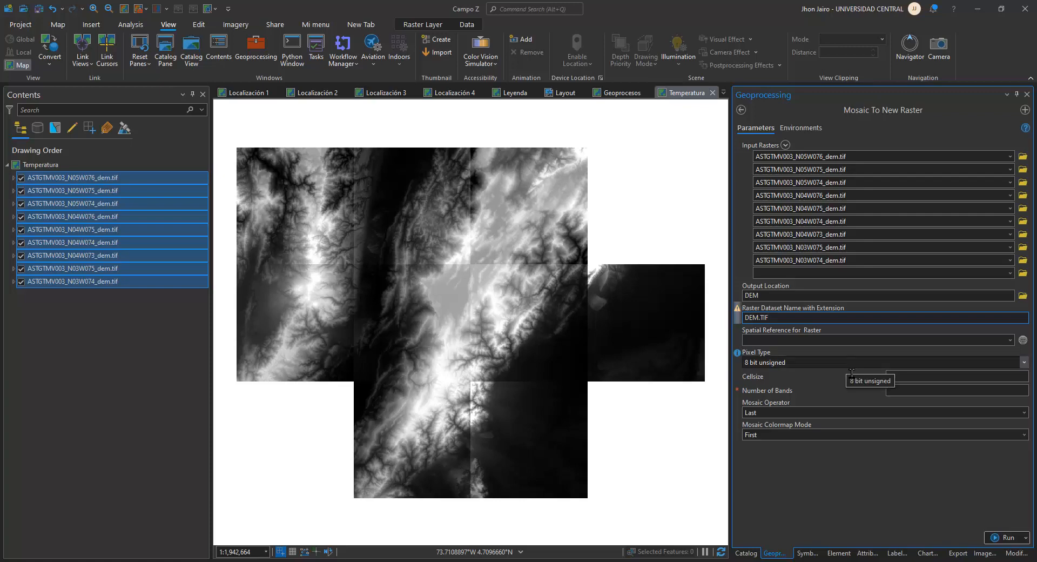
pyautogui.click(797, 340)
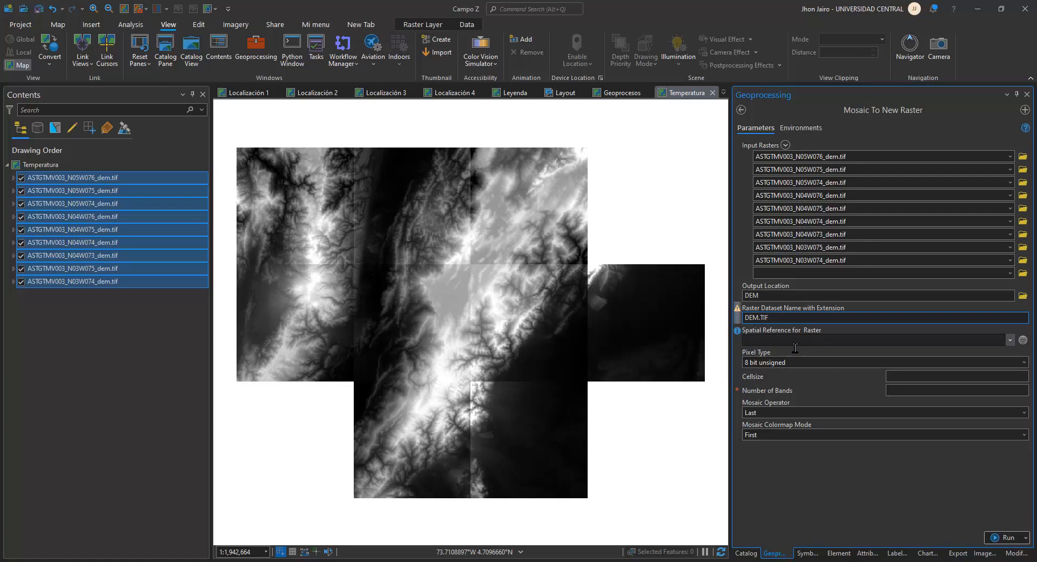
pyautogui.click(800, 366)
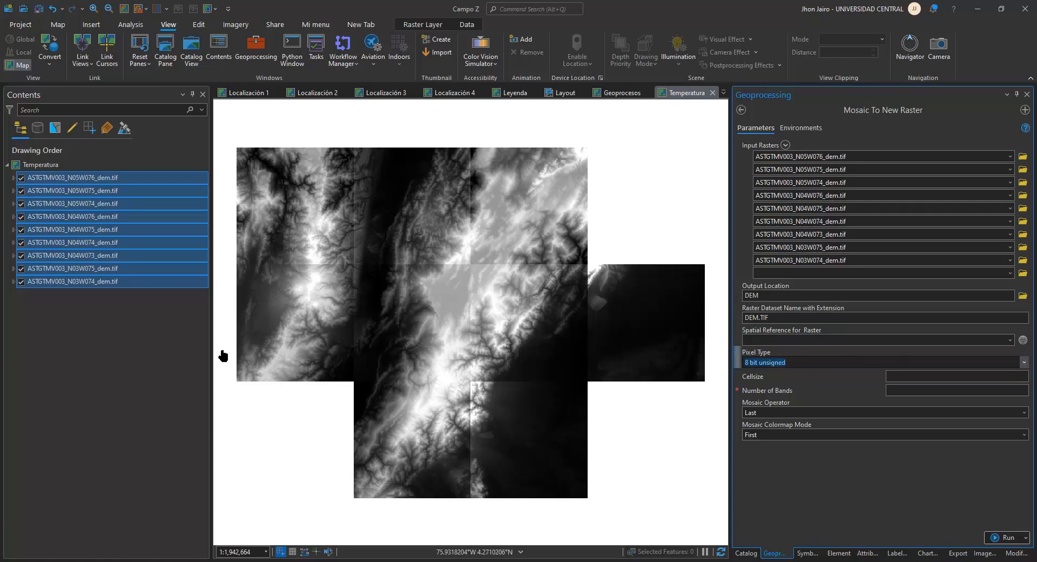
# Step: Examine the number of bands, pixel type and pixel depth in the source properties of the ASTGTMV003_N05W076_dem.tif layer
pyautogui.click(58, 296)
pyautogui.click(64, 281)
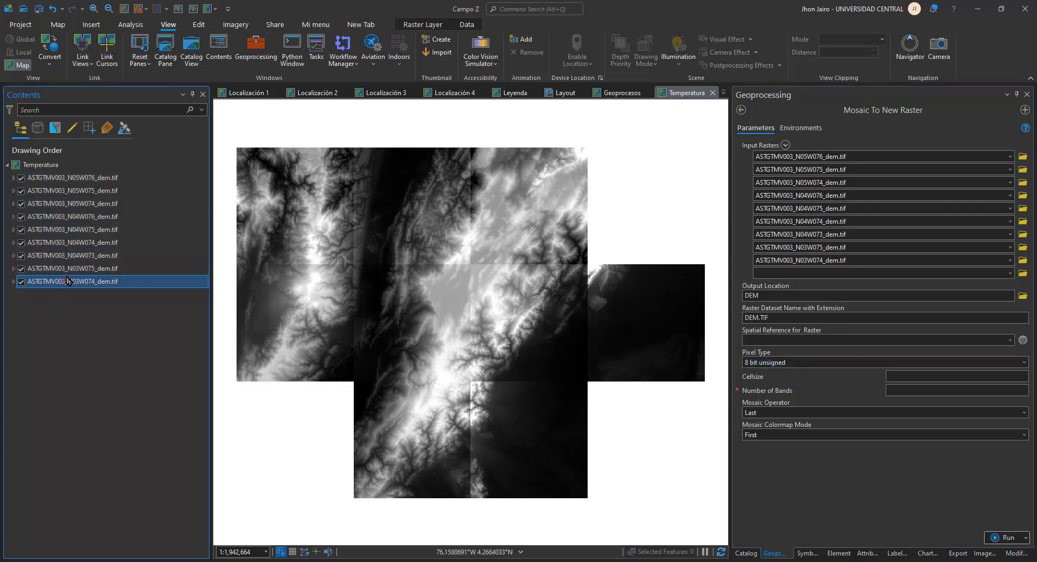
pyautogui.doubleClick(86, 180)
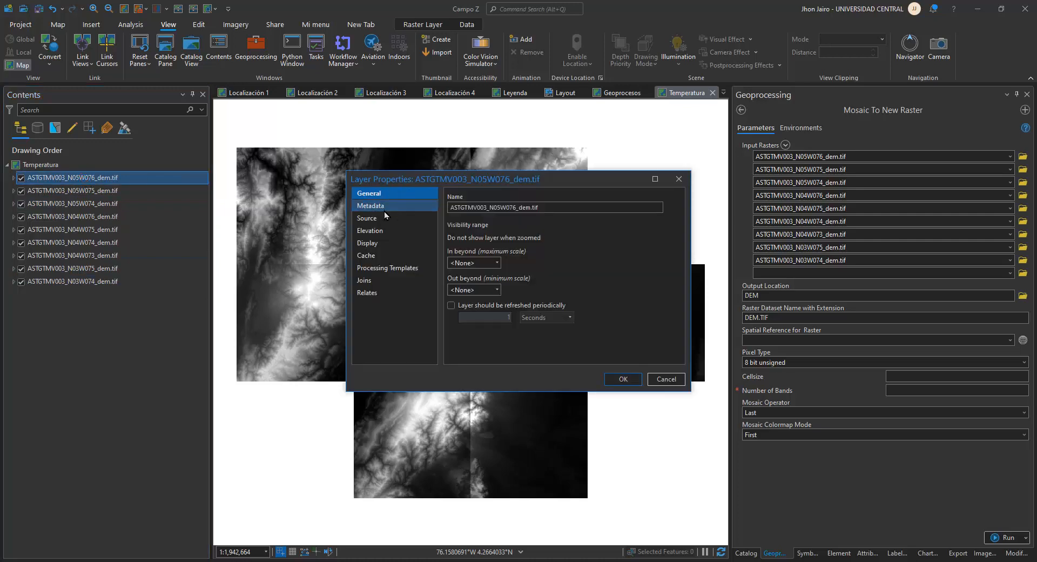
pyautogui.click(380, 221)
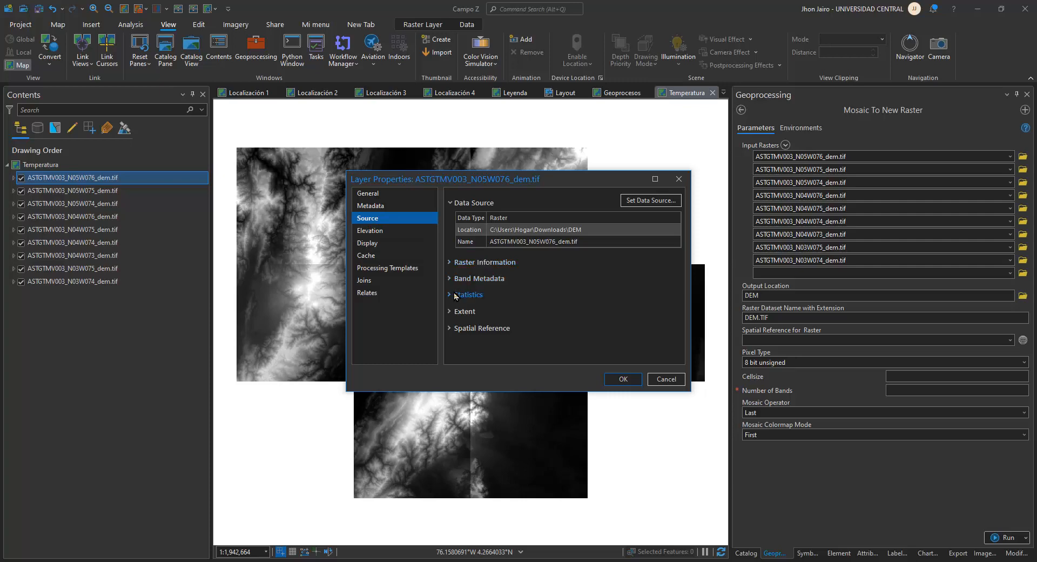
pyautogui.click(452, 263)
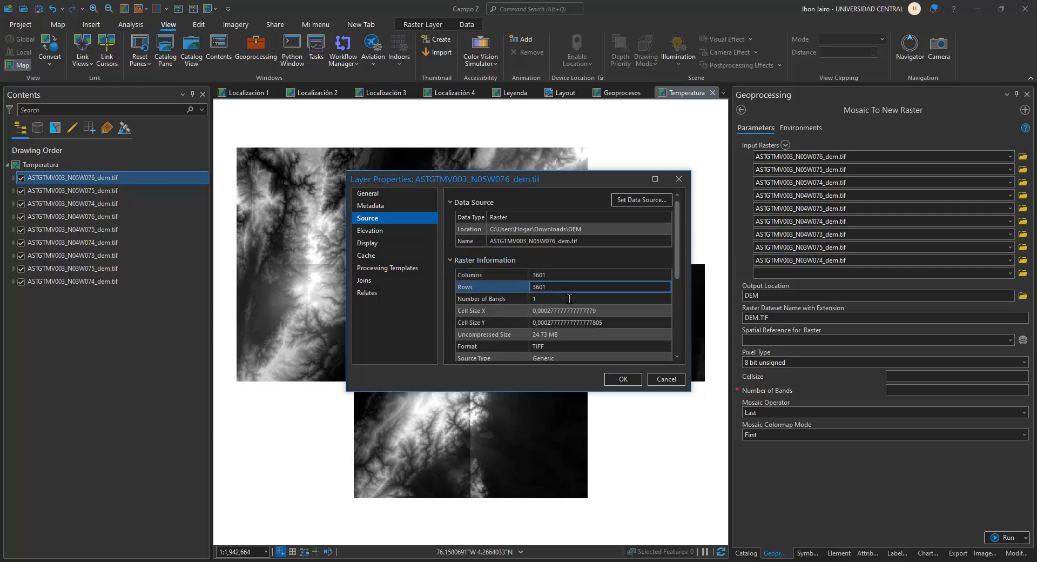
pyautogui.scroll(-3, 576, 307)
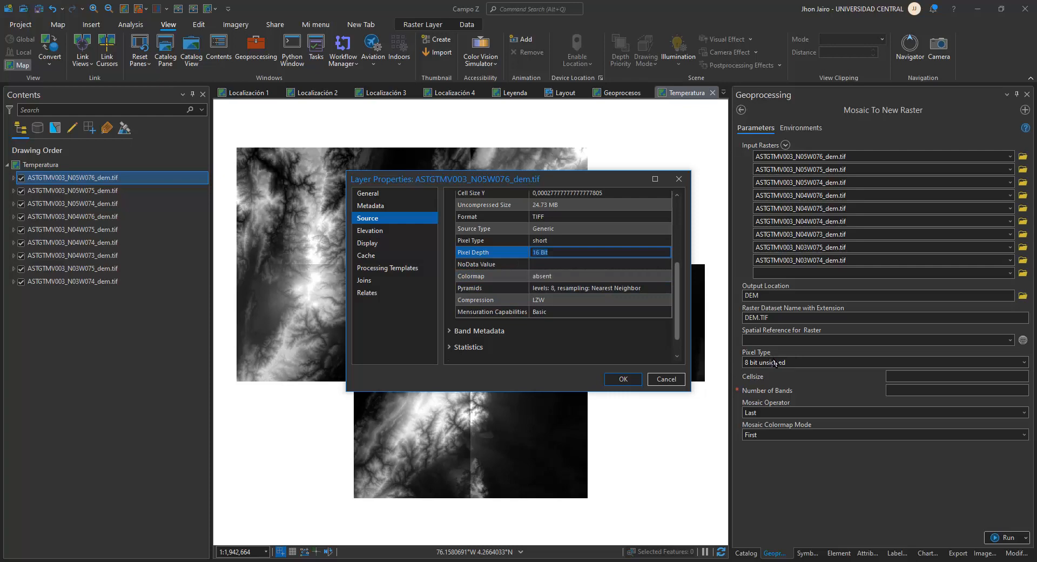
pyautogui.click(679, 179)
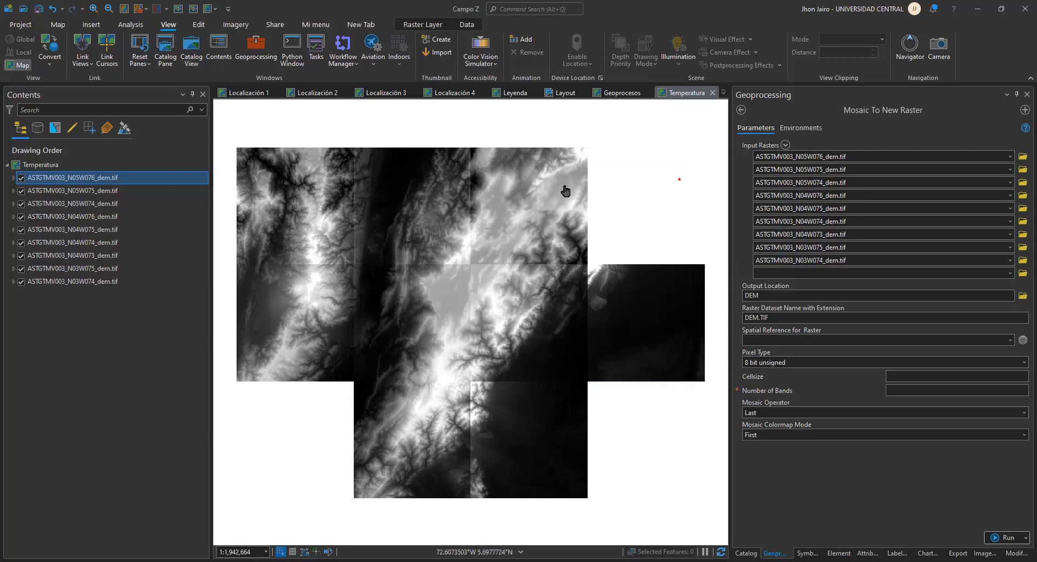
# Step: Check the elevation value range in the legend of the ASTGTMV003_N04W076_dem.tif layer, then collapse it
pyautogui.click(13, 216)
pyautogui.click(19, 243)
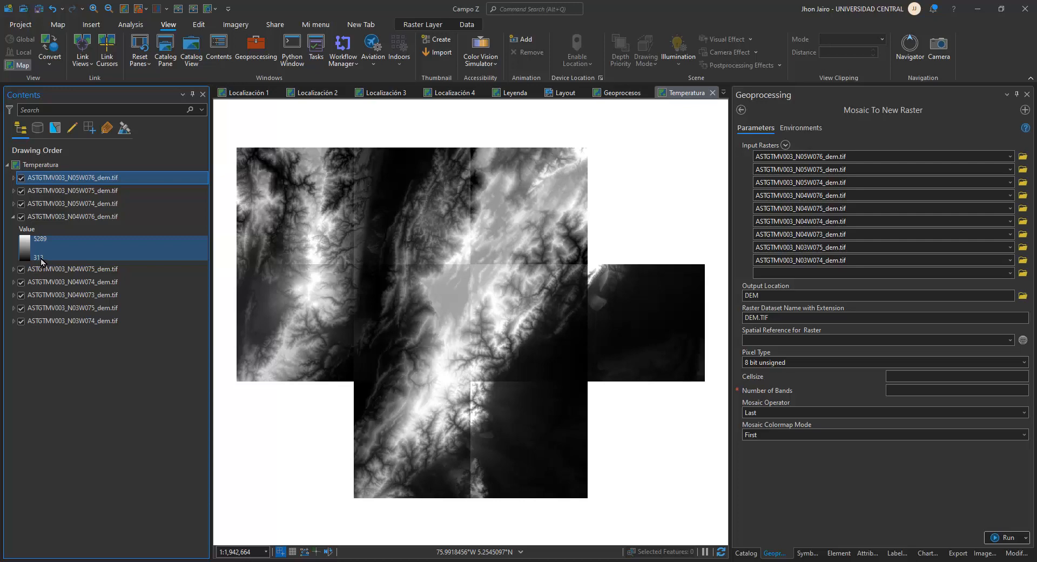
pyautogui.click(14, 216)
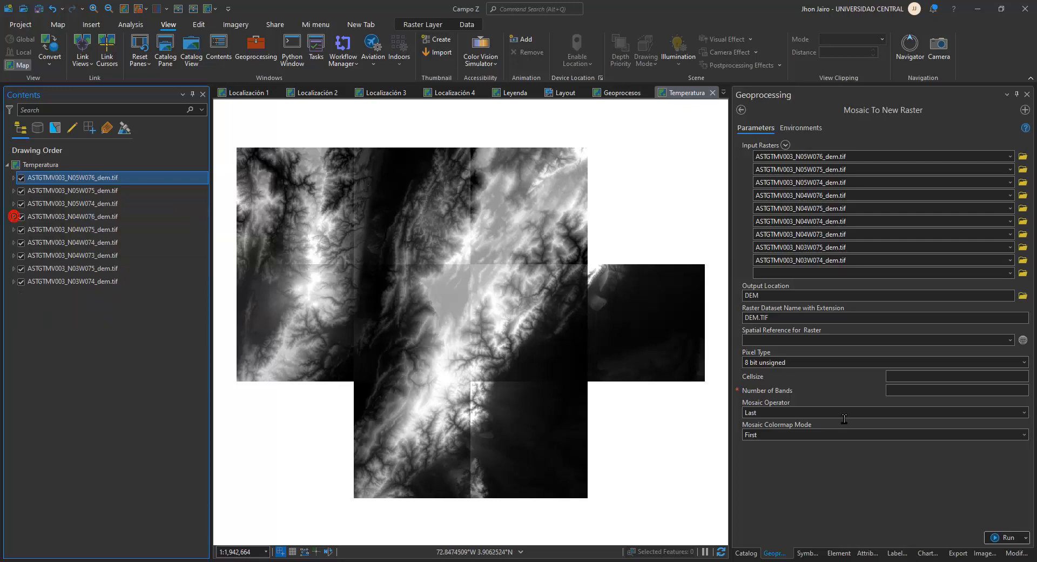
# Step: Set the mosaic's pixel type to 16 bit unsigned and its number of bands to 1
pyautogui.click(1024, 362)
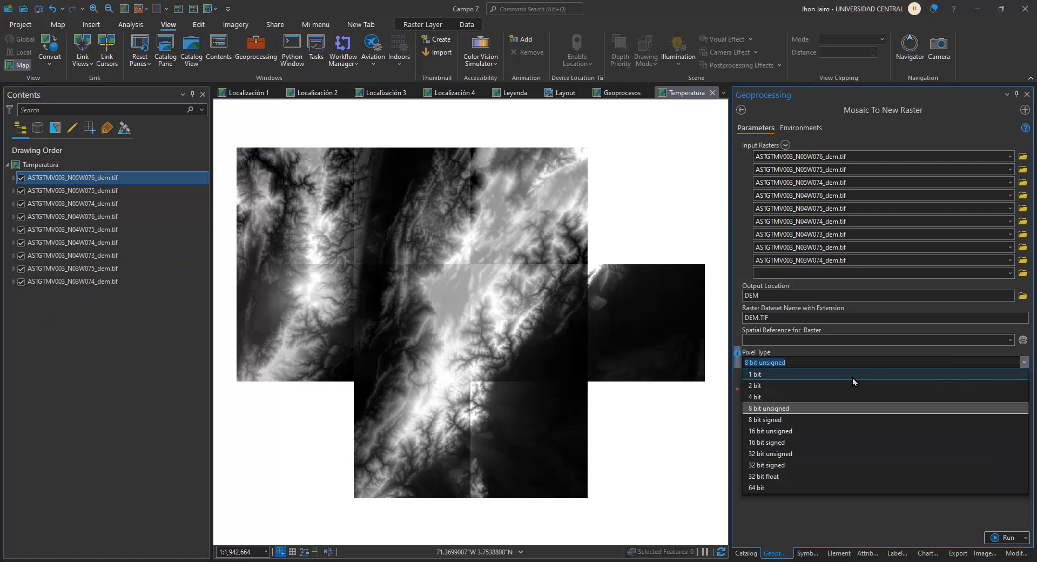
pyautogui.click(798, 431)
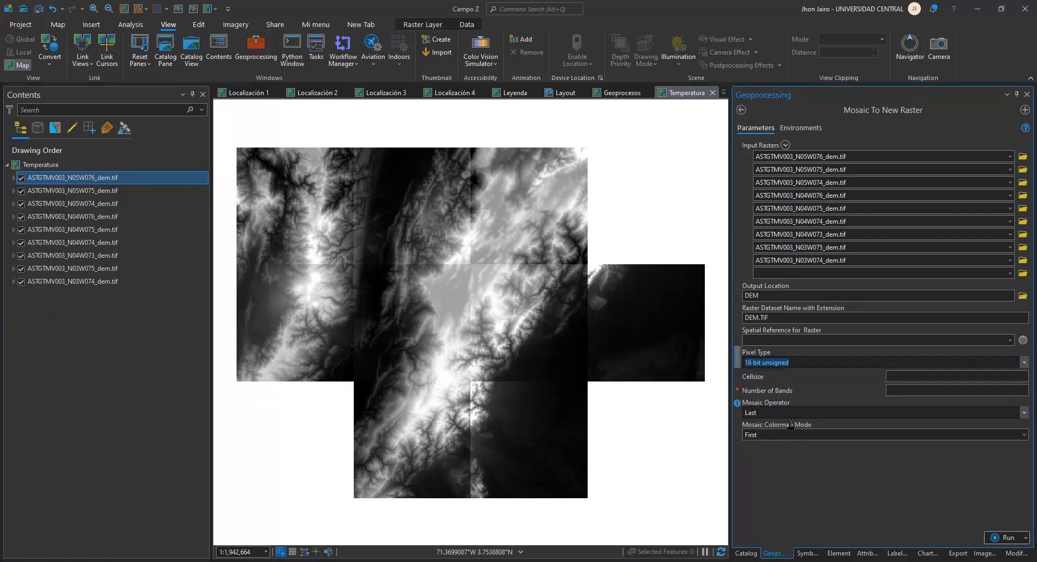
pyautogui.click(913, 384)
pyautogui.click(912, 398)
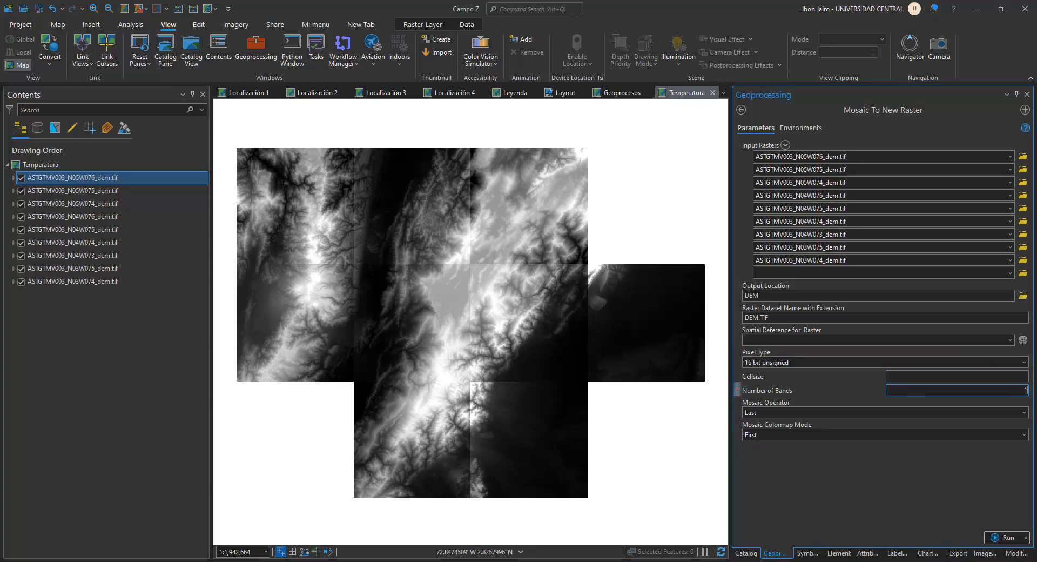
# Step: Enlarge the screen with the Windows Magnifier and review the mosaic's output location, dataset name, pixel type and number of bands
pyautogui.press('super')
pyautogui.write('LUPA')
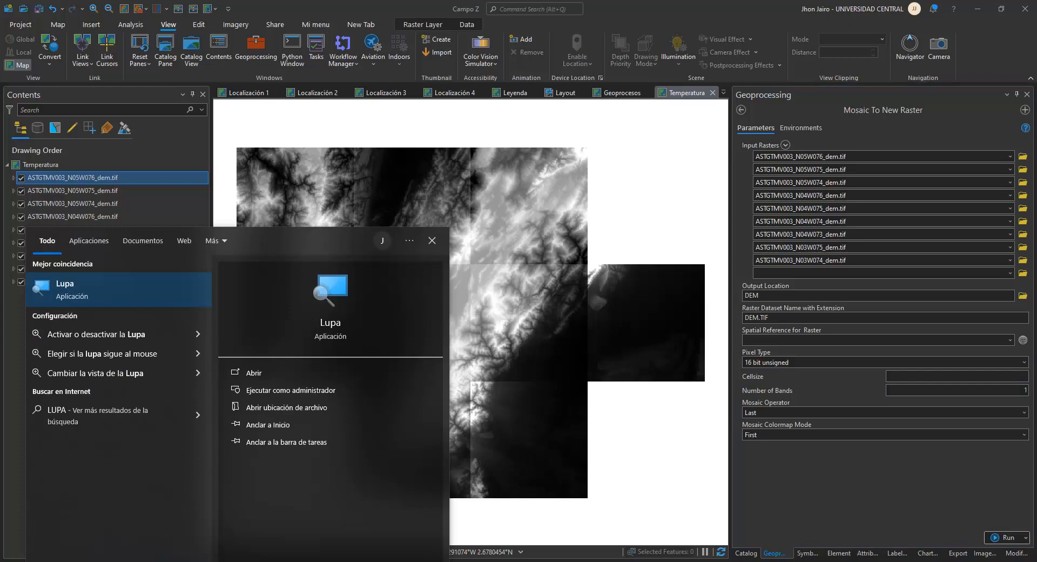
pyautogui.press('Escape')
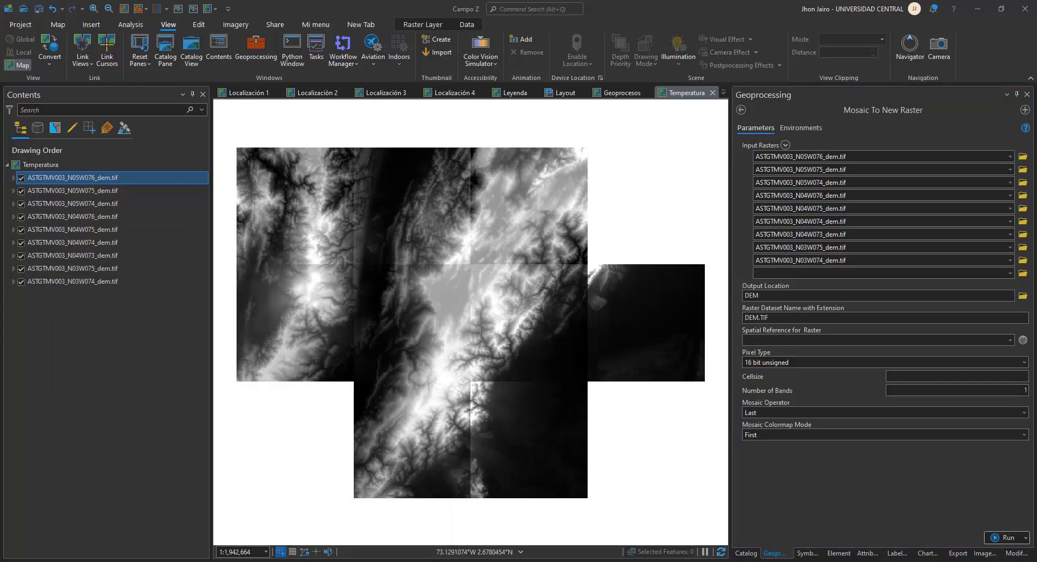
pyautogui.press('super+plus')
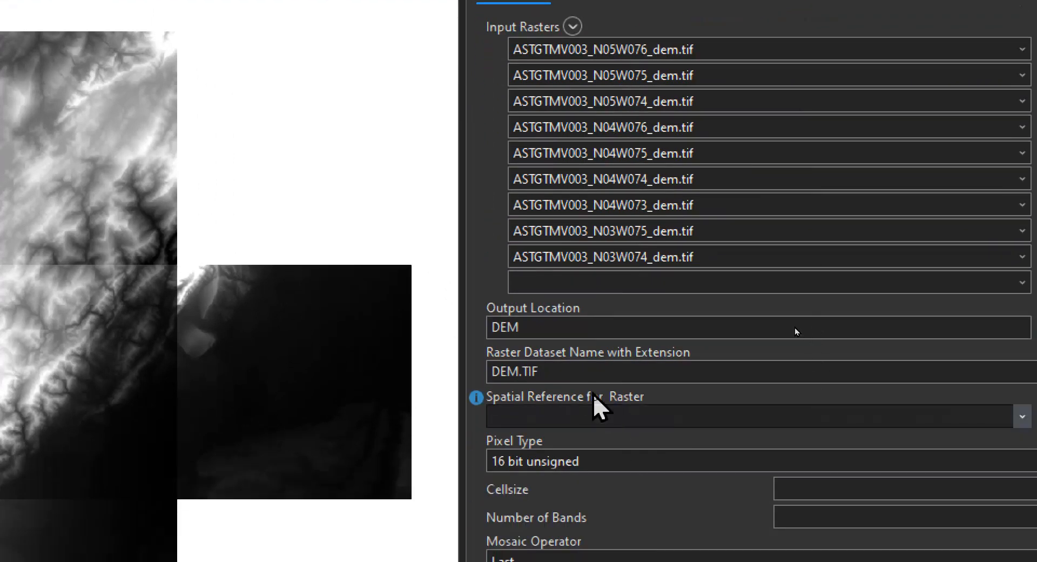
pyautogui.moveTo(532, 324); pyautogui.dragTo(499, 324)
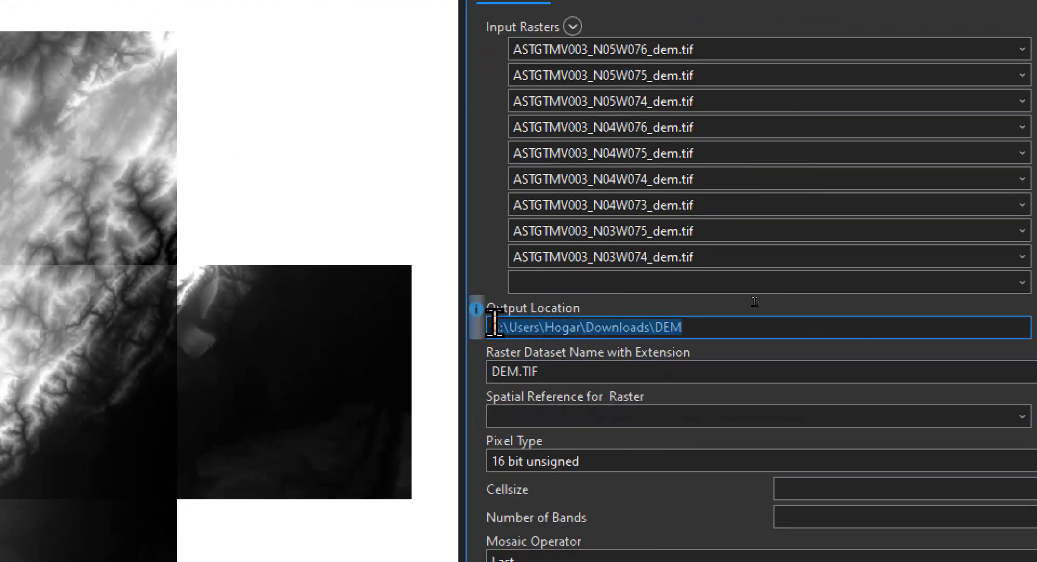
pyautogui.click(560, 373)
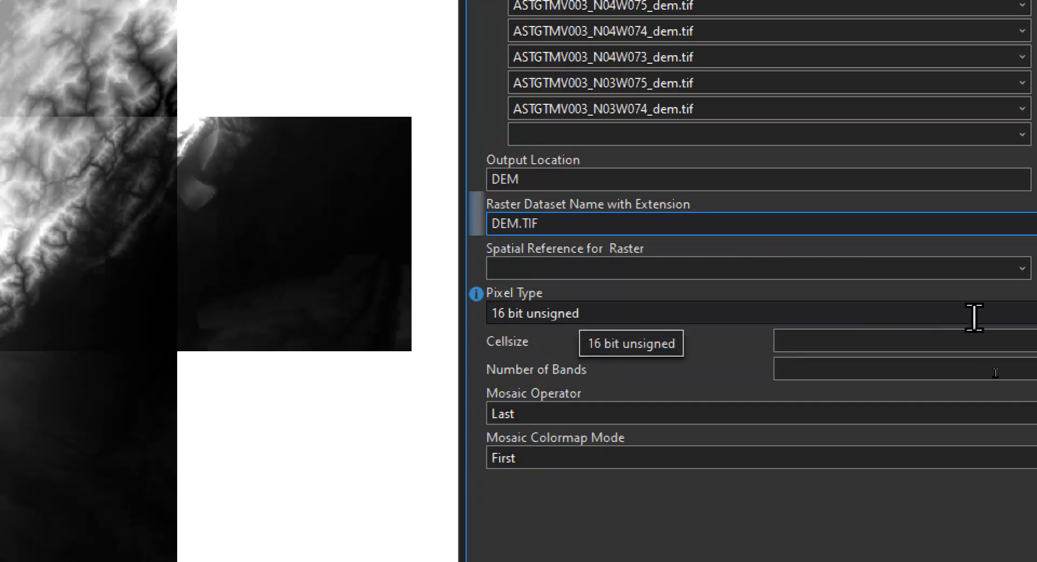
pyautogui.click(1013, 315)
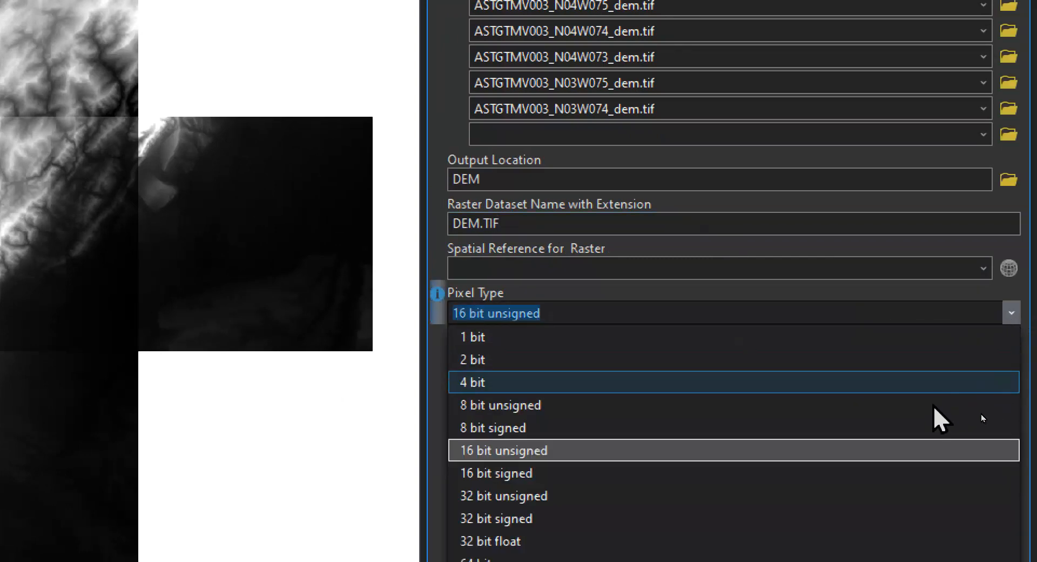
pyautogui.click(525, 452)
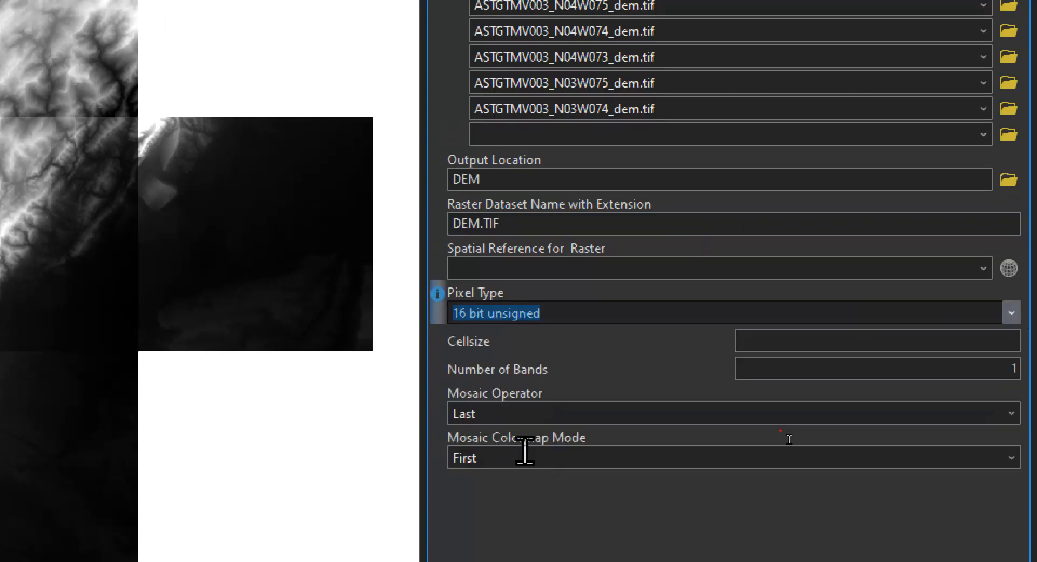
pyautogui.click(855, 345)
pyautogui.click(852, 363)
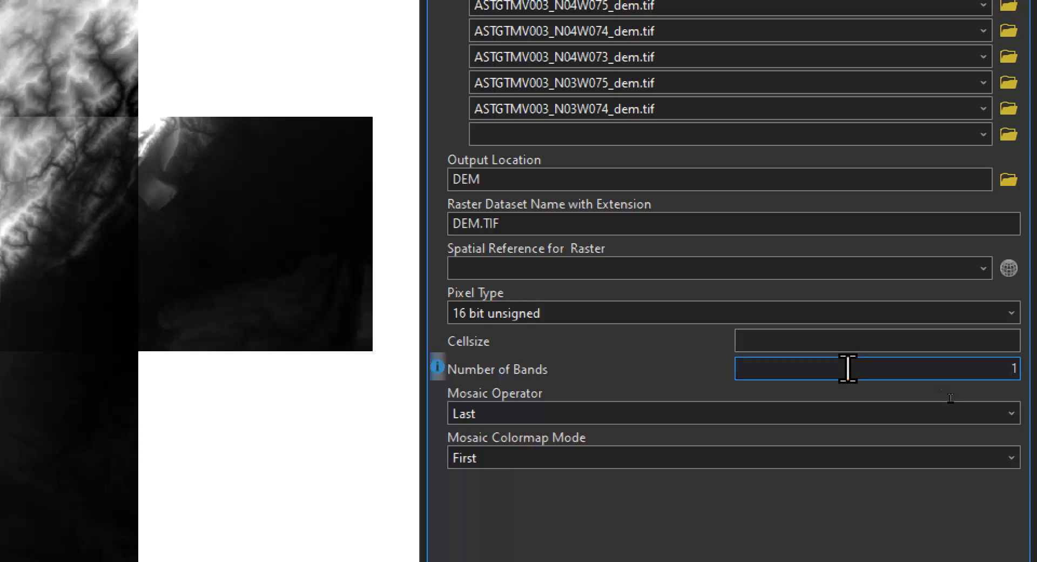
pyautogui.doubleClick(847, 368)
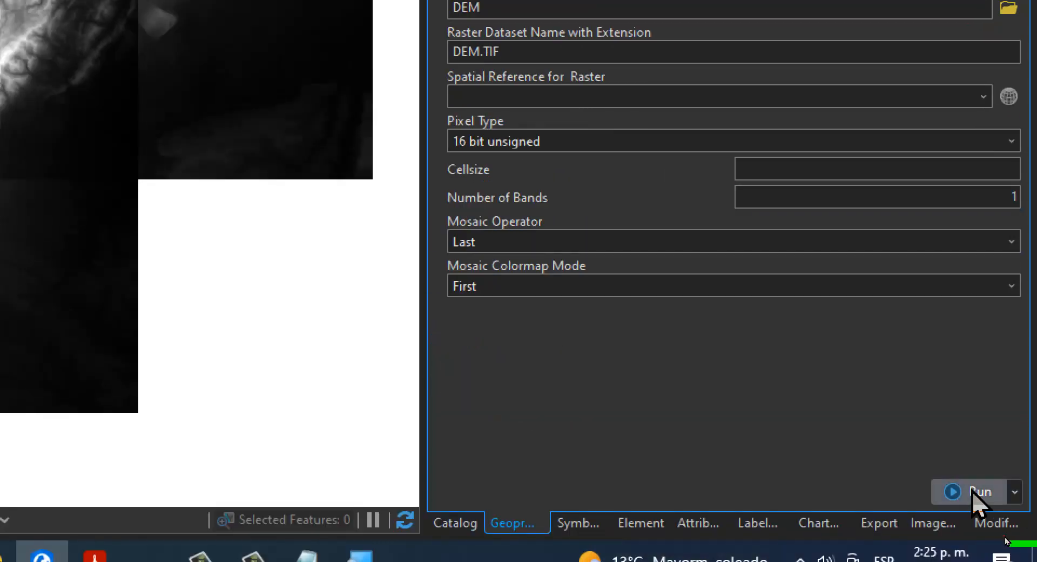
# Step: Run Mosaic To New Raster to merge the nine DEM tiles into DEM.TIF
pyautogui.click(971, 491)
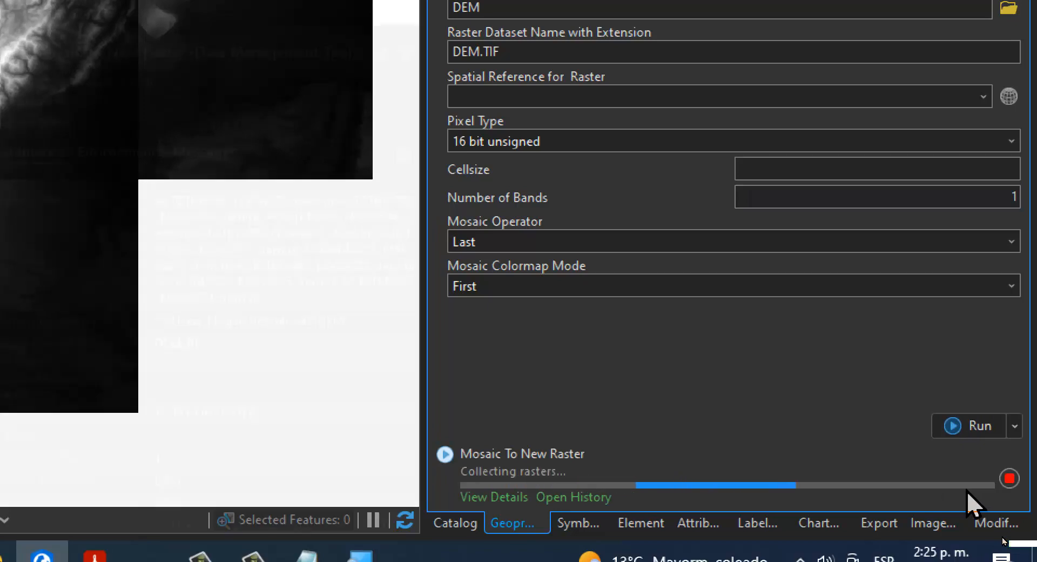
pyautogui.moveTo(967, 490)
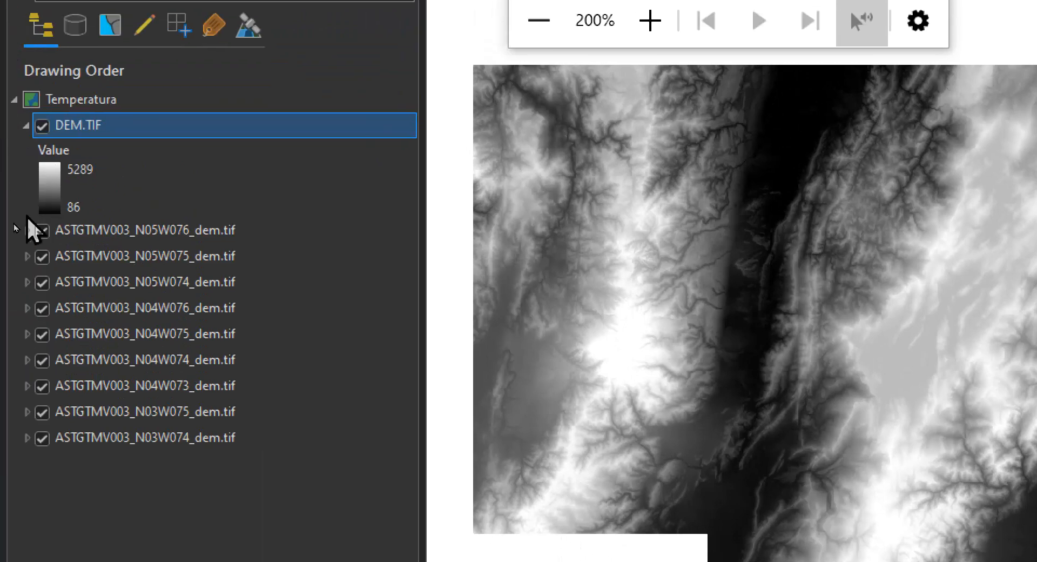
# Step: Remove the nine ASTGTMV003 tile layers from the Temperatura map and toggle the DEM.TIF layer's visibility off and on
pyautogui.click(0, 184)
pyautogui.click(0, 184)
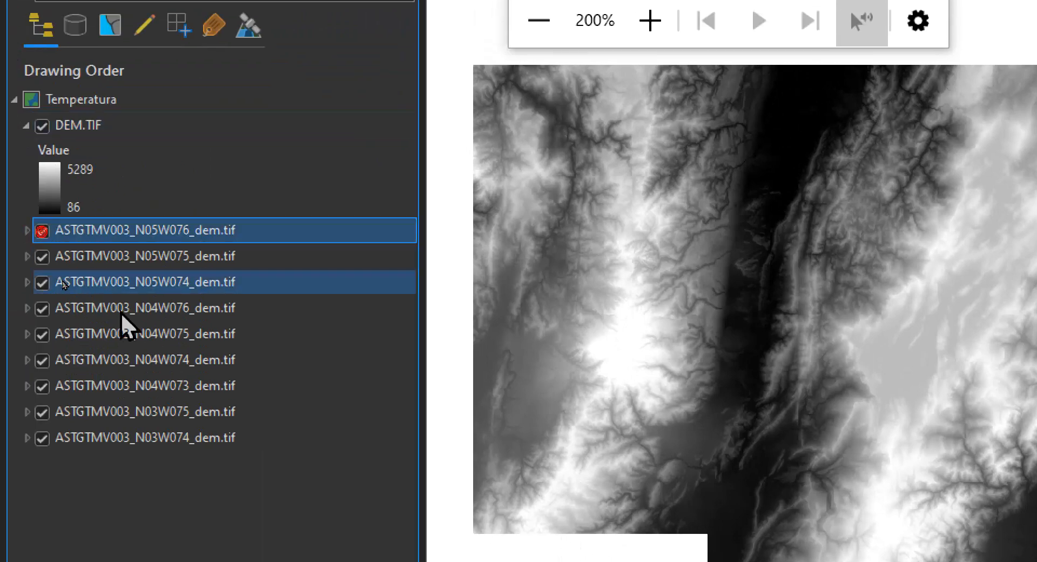
pyautogui.keyDown('shift'); pyautogui.click(131, 437); pyautogui.keyUp('shift')
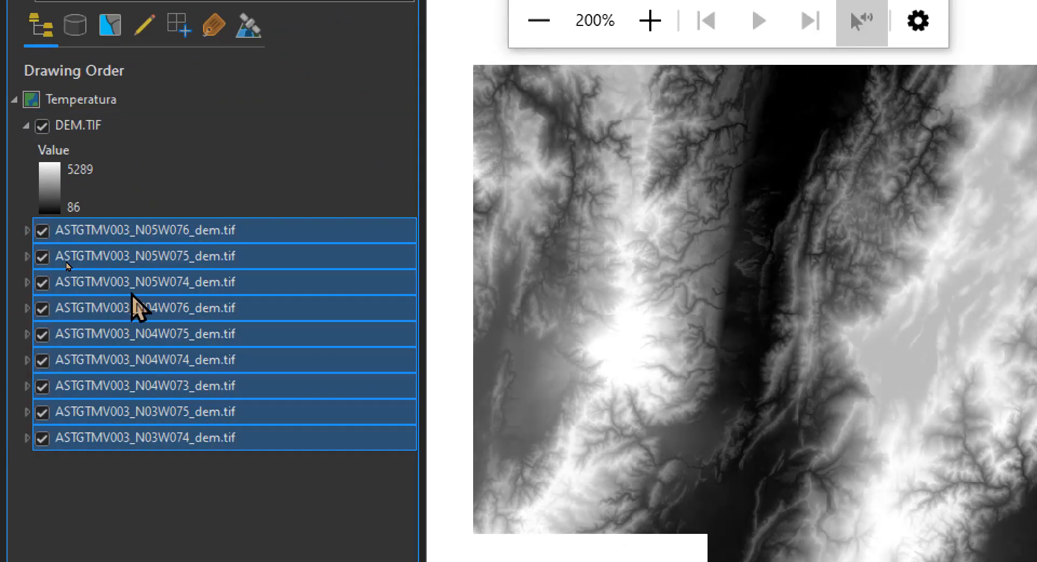
pyautogui.rightClick(132, 294)
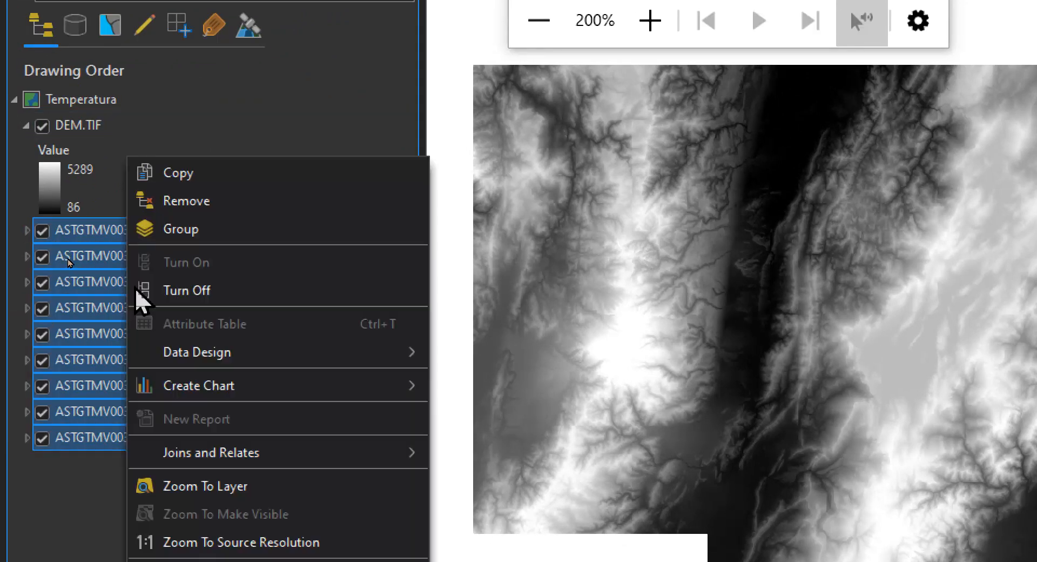
pyautogui.click(179, 204)
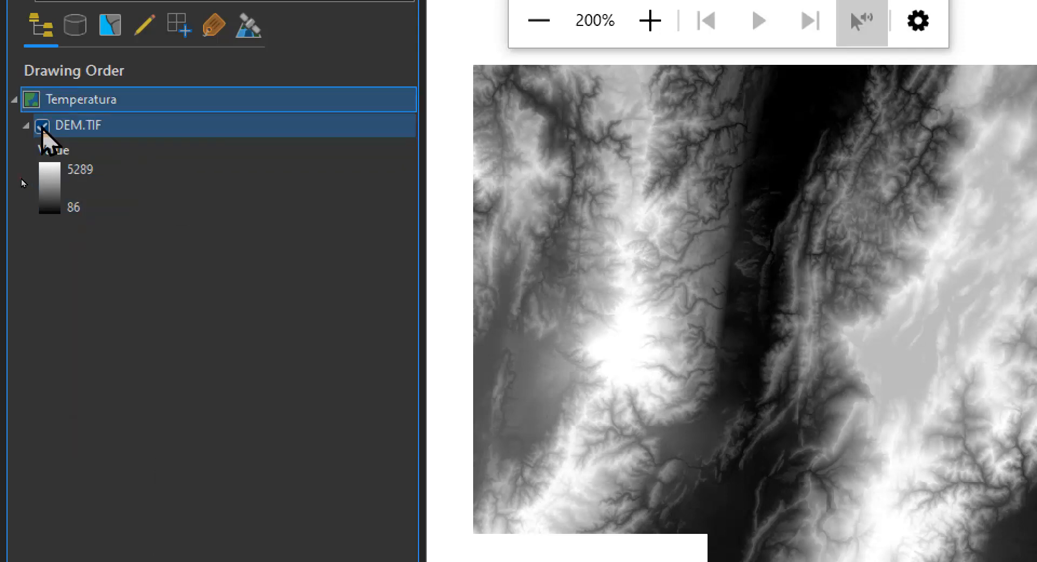
pyautogui.click(42, 126)
pyautogui.click(42, 126)
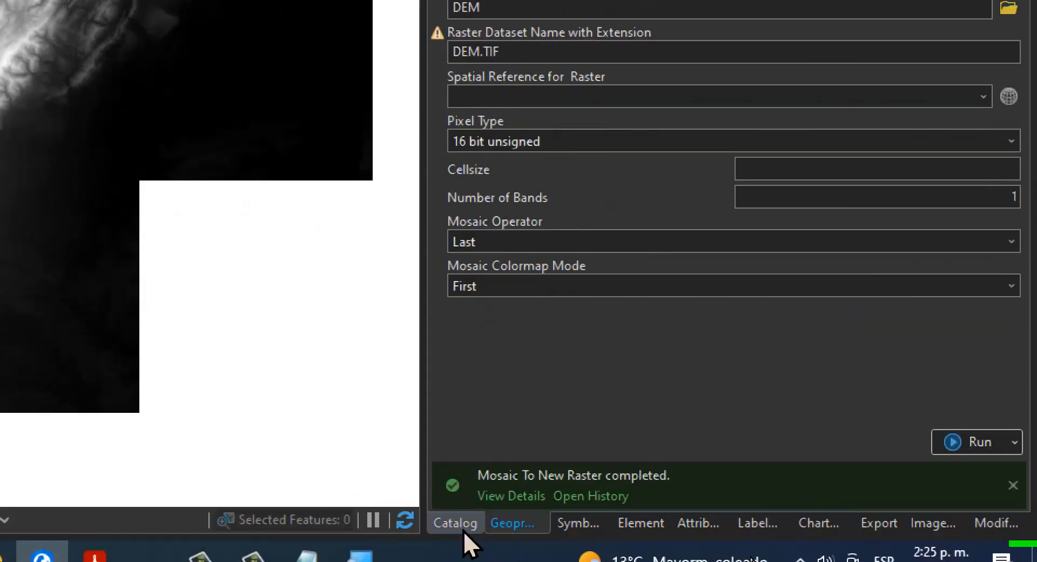
# Step: Add MGN_DPTO_POLITICO.shp from the MGN2021_DPTO_POLITICO folder in Geoprocesos to the Temperatura map
pyautogui.click(464, 529)
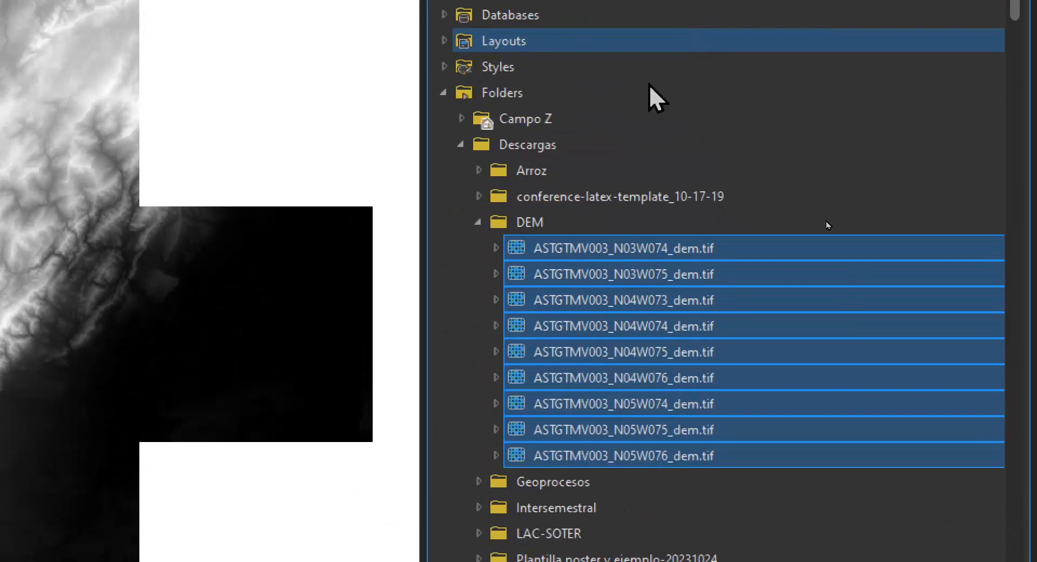
pyautogui.click(478, 223)
pyautogui.click(460, 146)
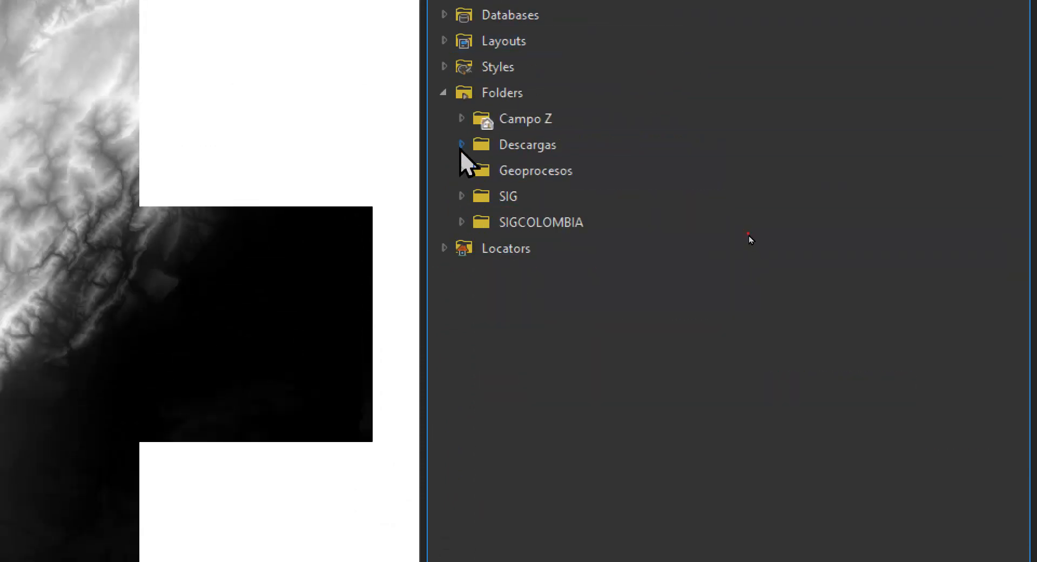
pyautogui.click(462, 170)
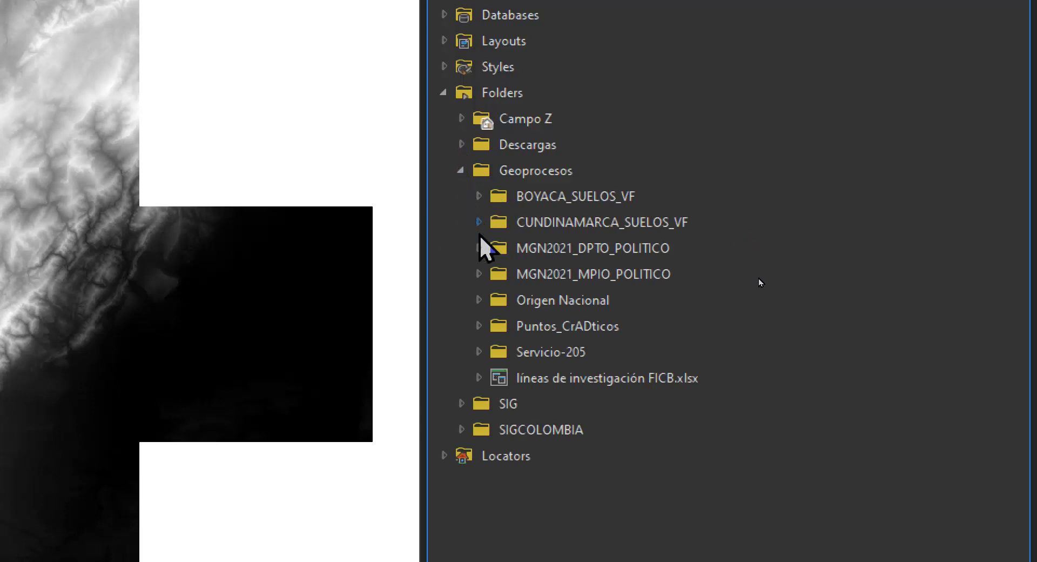
pyautogui.click(478, 248)
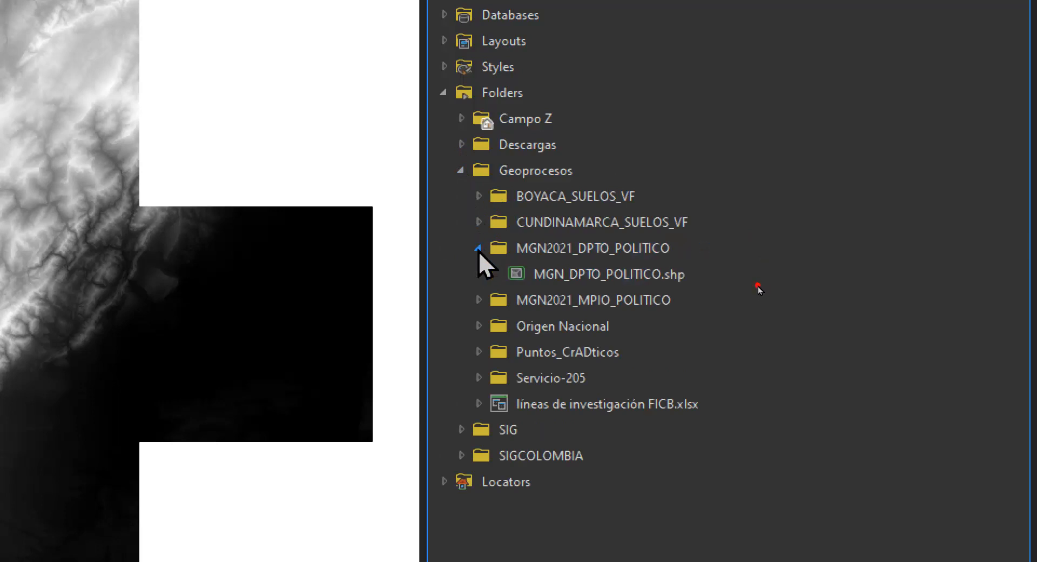
pyautogui.click(579, 270)
pyautogui.moveTo(579, 269); pyautogui.dragTo(250, 301)
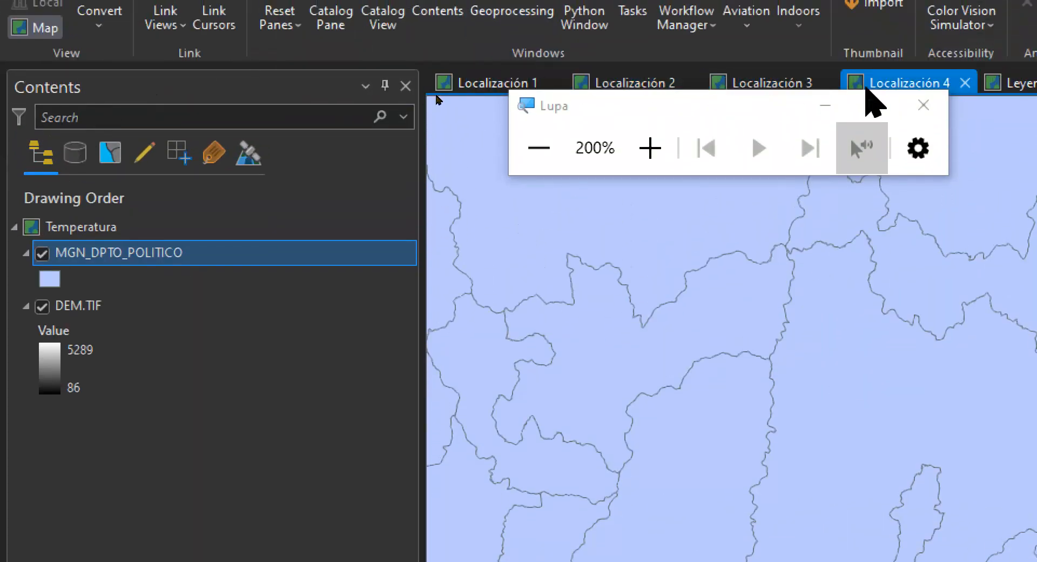
# Step: Close the Windows Magnifier and select the Cundinamarca department polygon in the MGN_DPTO_POLITICO layer on the map
pyautogui.click(917, 111)
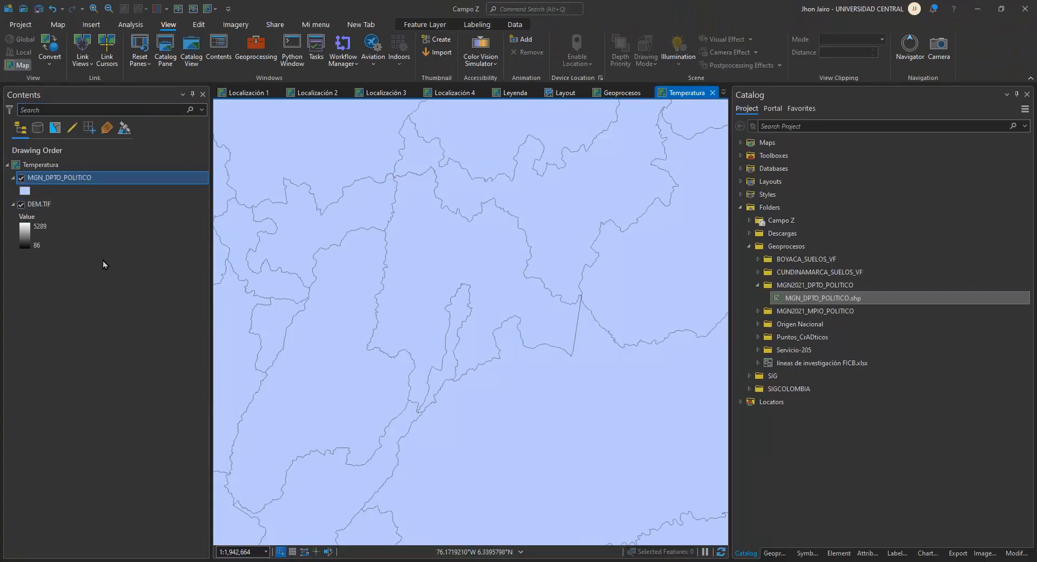
pyautogui.click(59, 25)
pyautogui.click(328, 47)
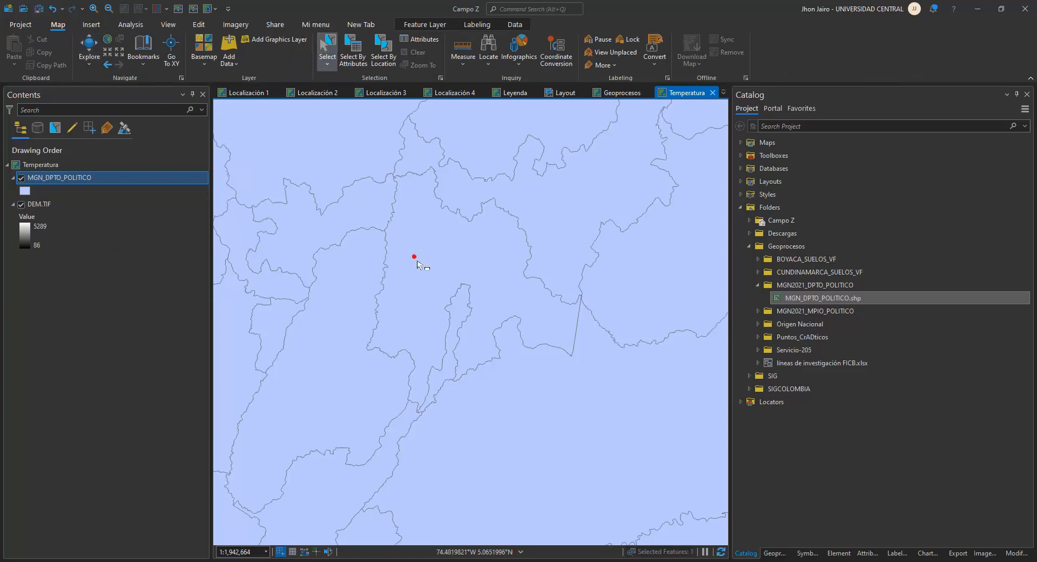
pyautogui.click(417, 261)
pyautogui.scroll(2, 460, 298)
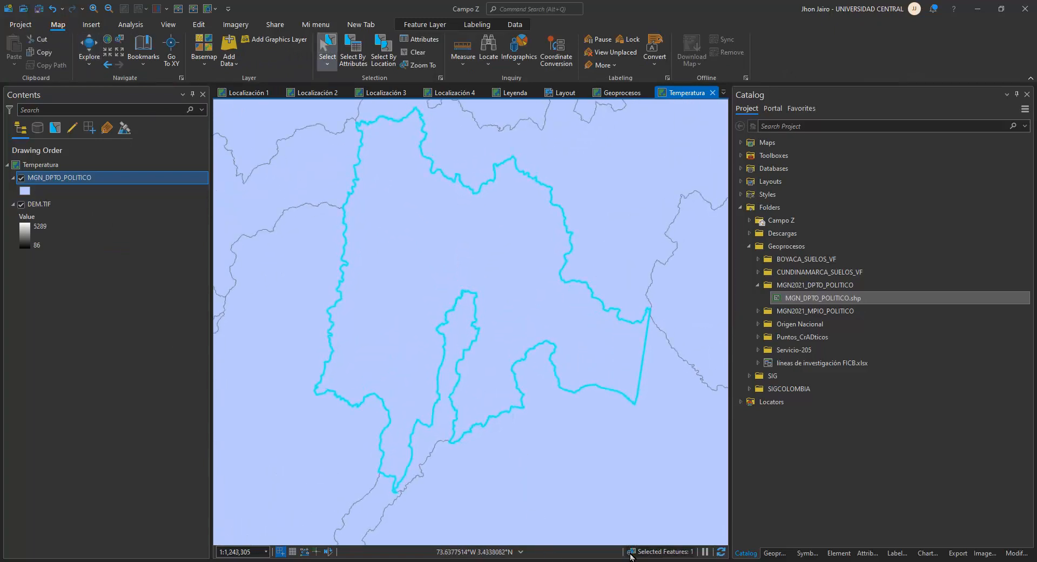
pyautogui.hotkey('alt', 'Tab')
pyautogui.moveTo(553, 320); pyautogui.dragTo(189, 325)
pyautogui.click(878, 209)
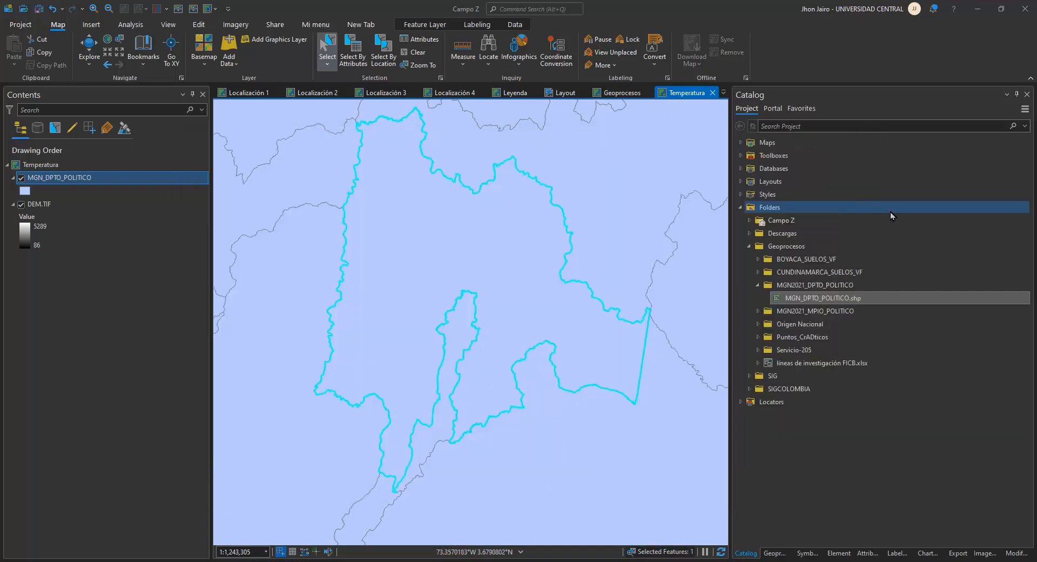
# Step: Search the geoprocessing tools for "extract by mask" and open the Extract by Mask tool
pyautogui.click(770, 553)
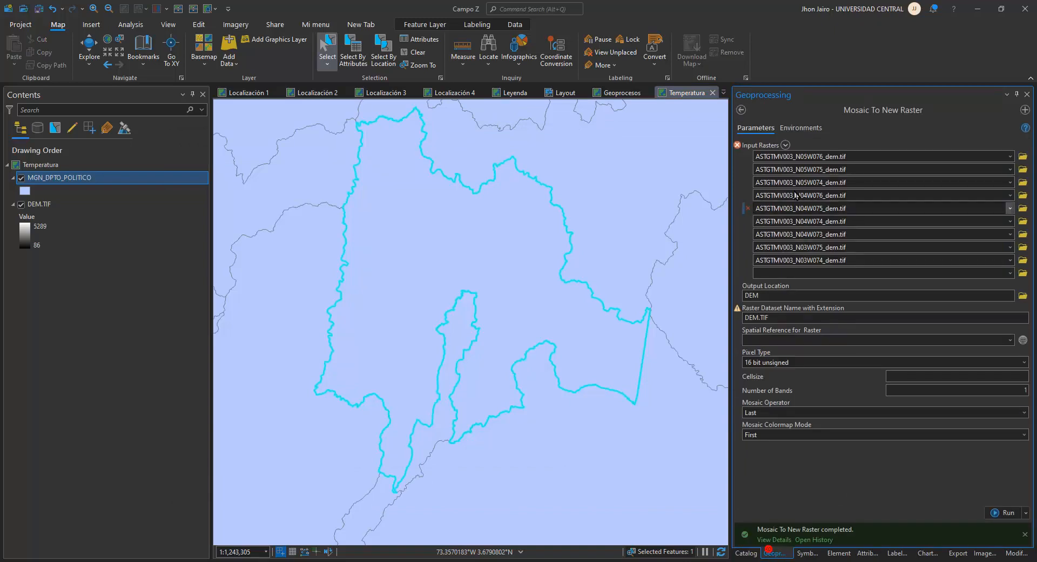
pyautogui.click(741, 110)
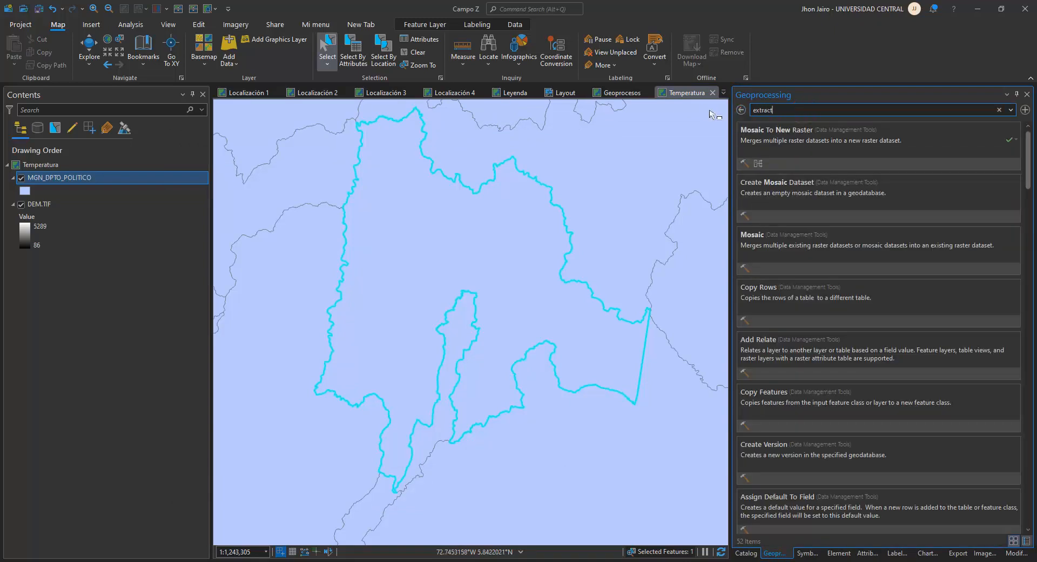
pyautogui.write('y mask')
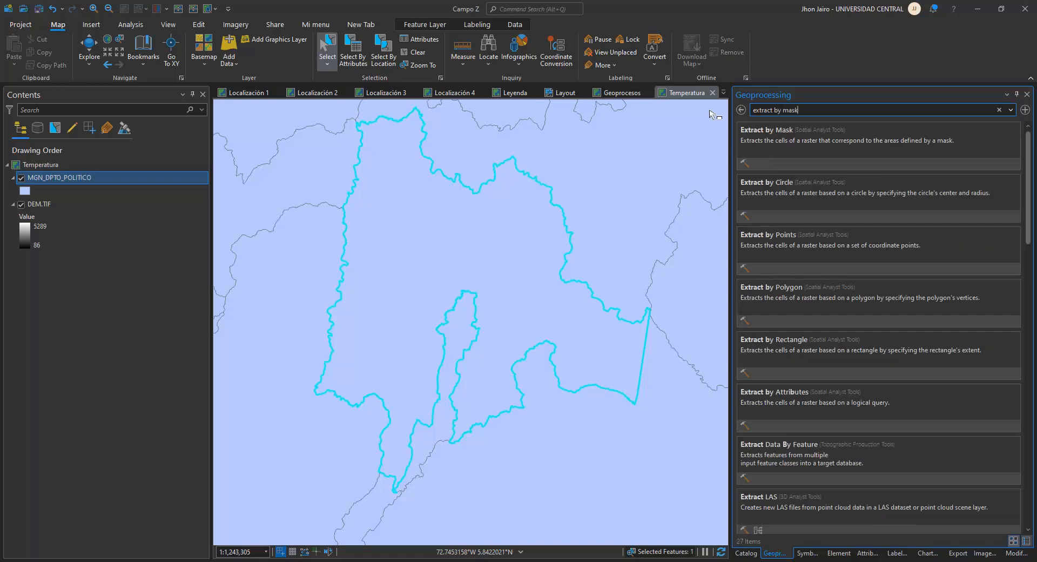
pyautogui.click(886, 133)
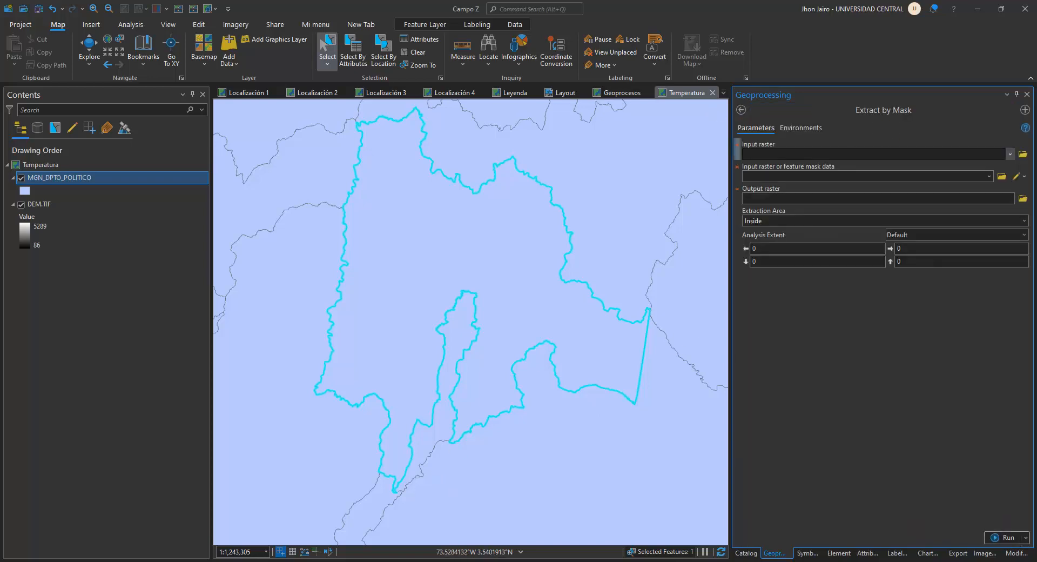
# Step: Enlarge the screen with the Windows Magnifier, then set DEM.TIF as the input raster and MGN_DPTO_POLITICO as the feature mask
pyautogui.press('super')
pyautogui.write('lupa')
pyautogui.press('Return')
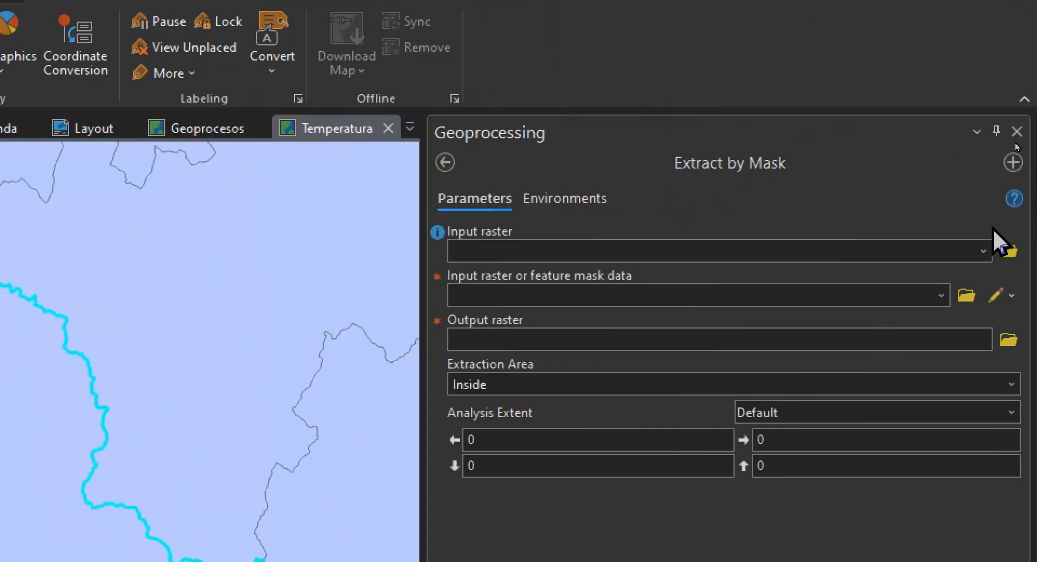
pyautogui.click(983, 251)
pyautogui.click(469, 274)
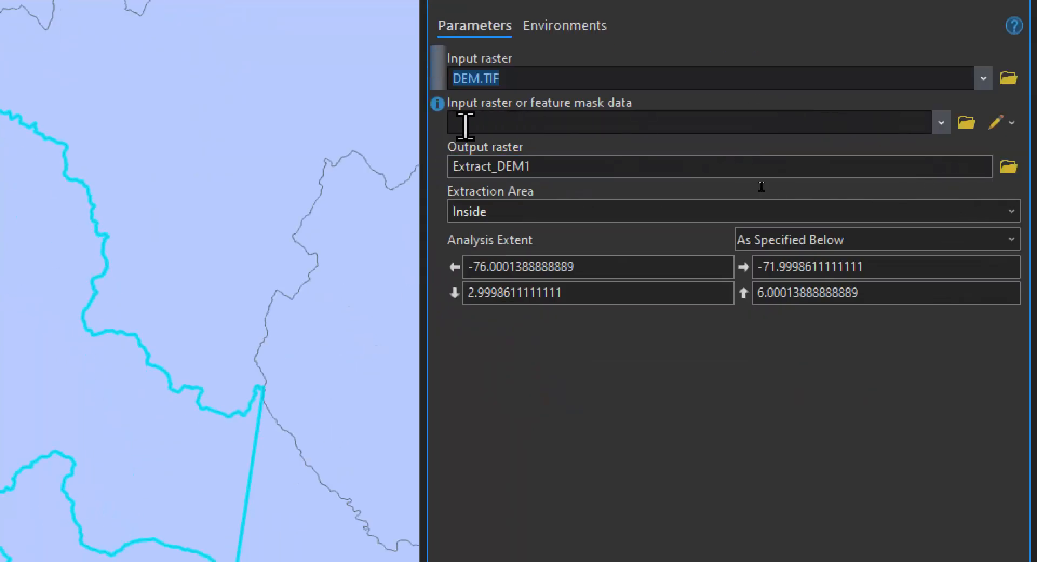
pyautogui.click(941, 122)
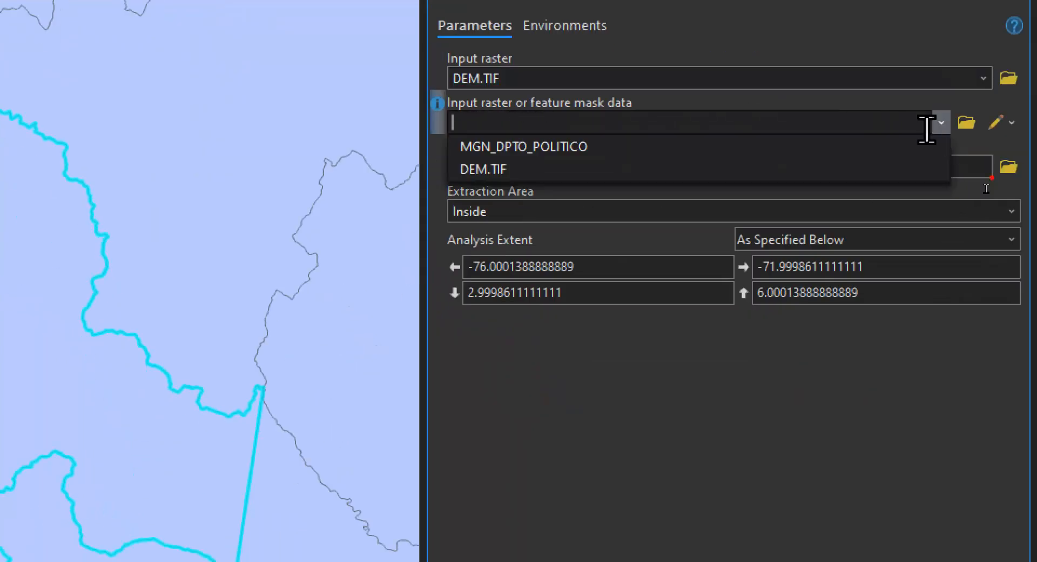
pyautogui.click(656, 147)
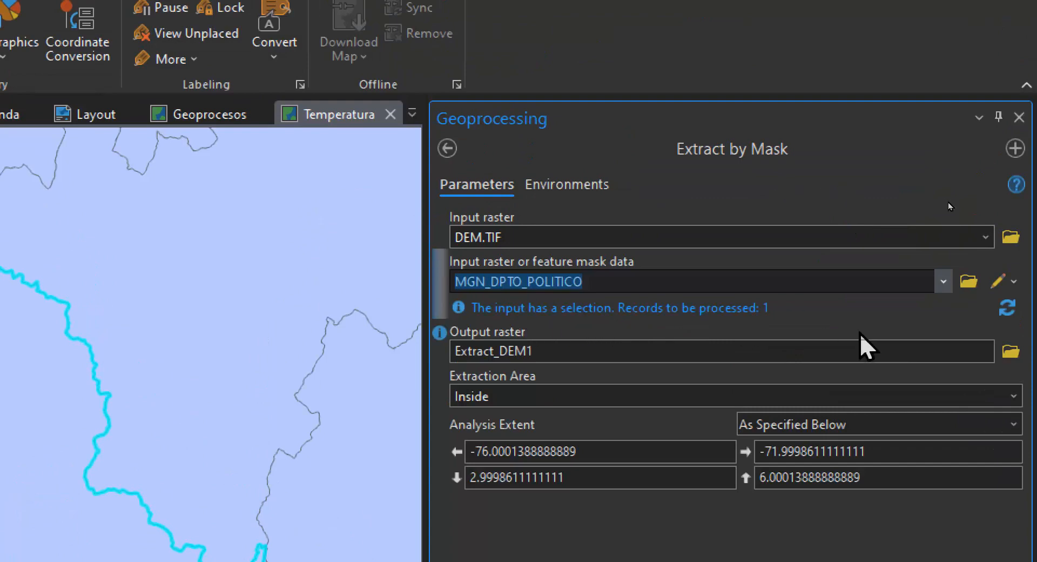
# Step: Set the output raster to DemCundi.tif in the DEM folder and run Extract by Mask
pyautogui.click(1006, 351)
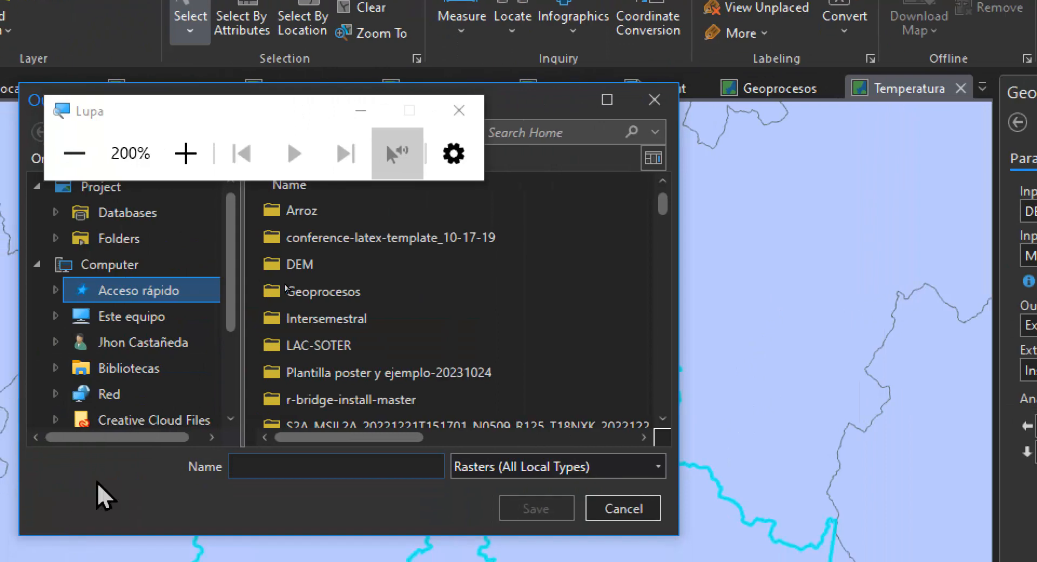
pyautogui.doubleClick(316, 264)
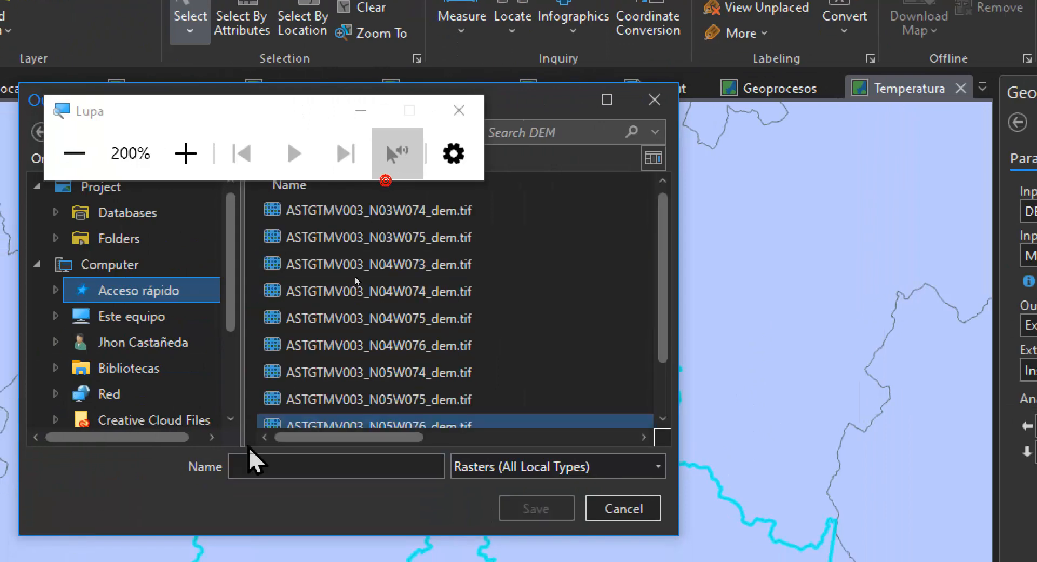
pyautogui.write('de')
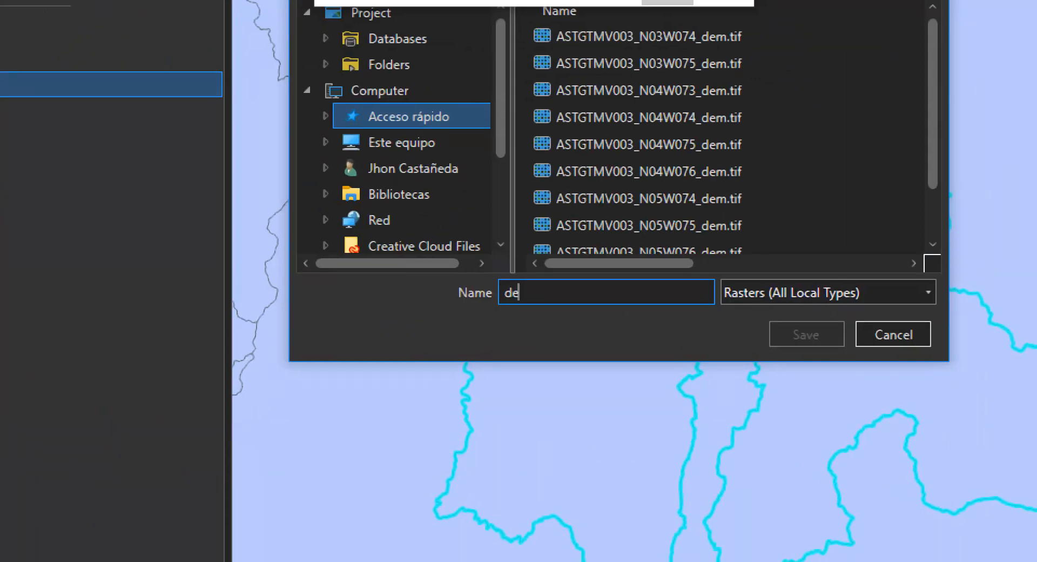
pyautogui.write('mC')
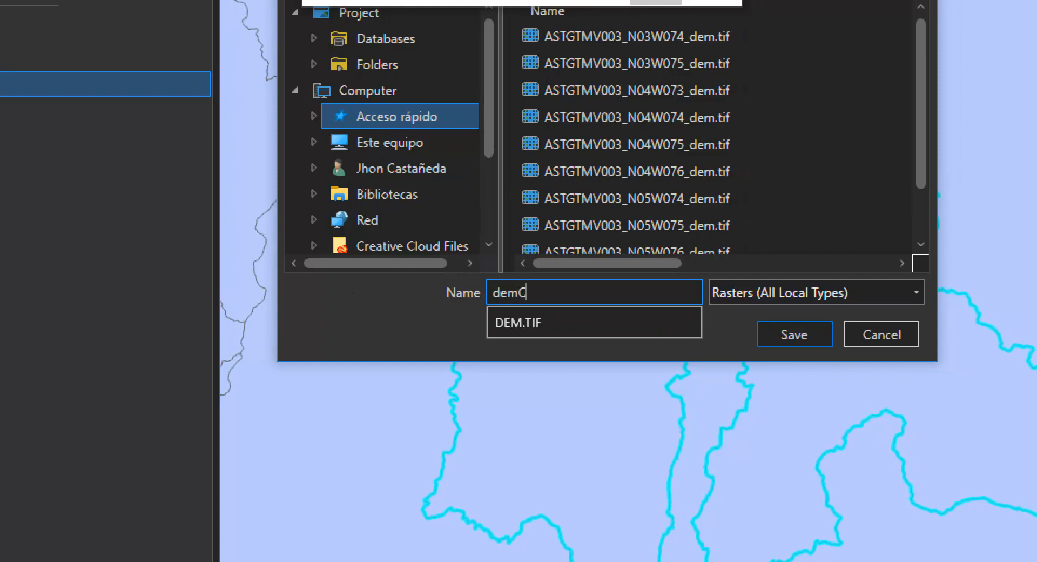
pyautogui.write('undi.tif')
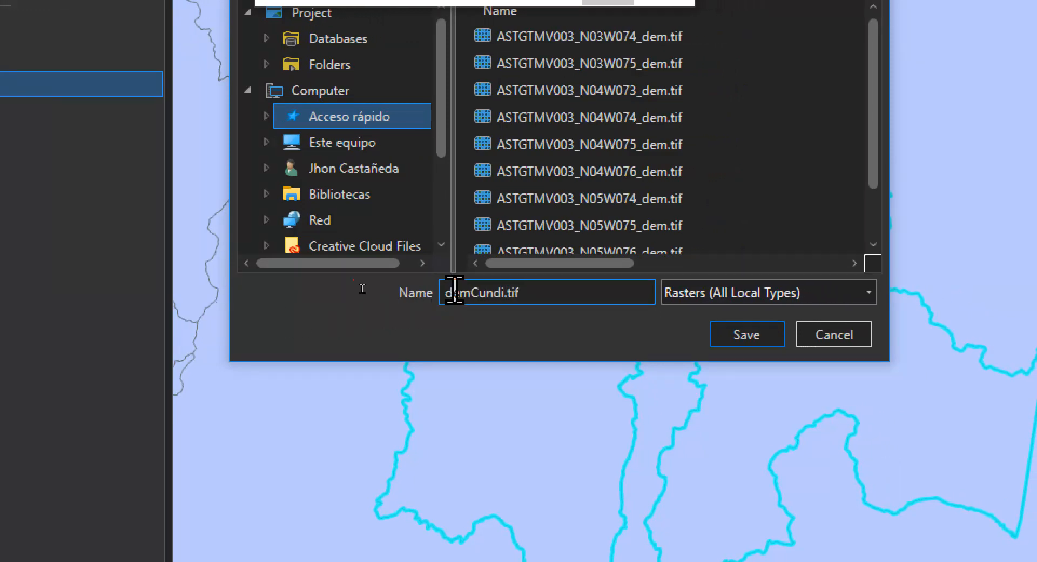
pyautogui.moveTo(455, 293); pyautogui.dragTo(433, 291)
pyautogui.write('D')
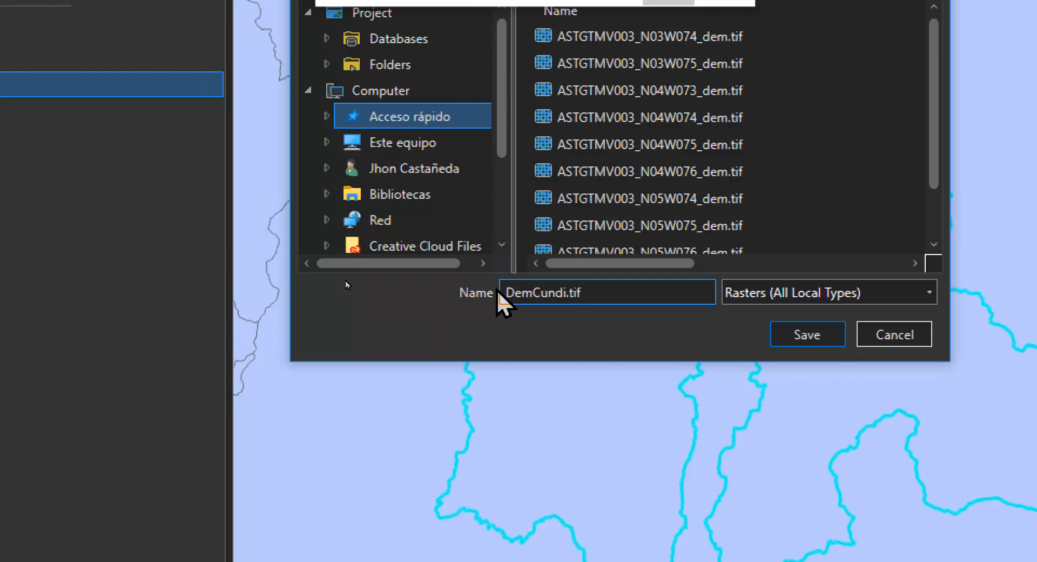
pyautogui.click(741, 324)
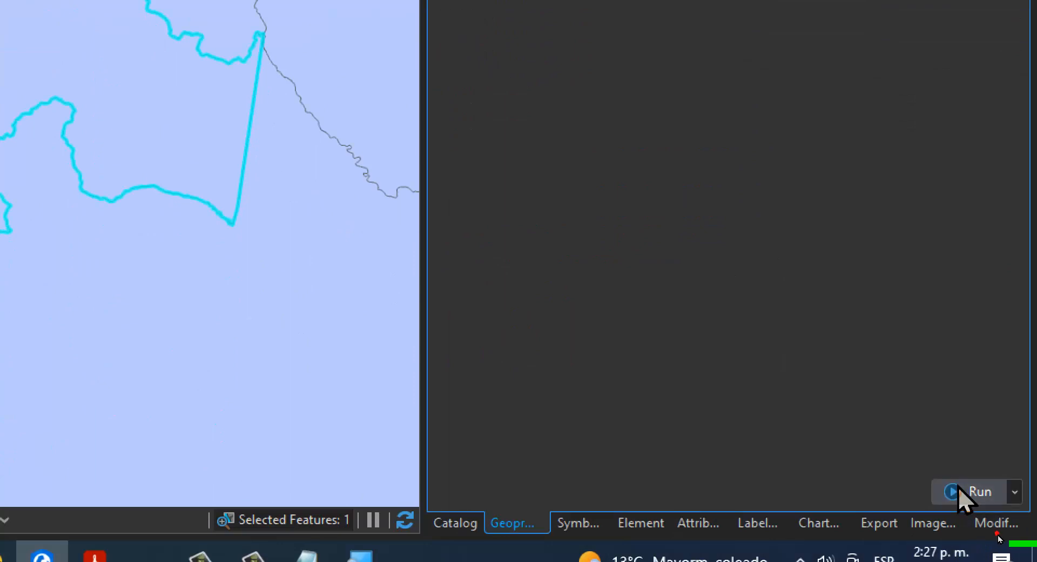
pyautogui.click(960, 488)
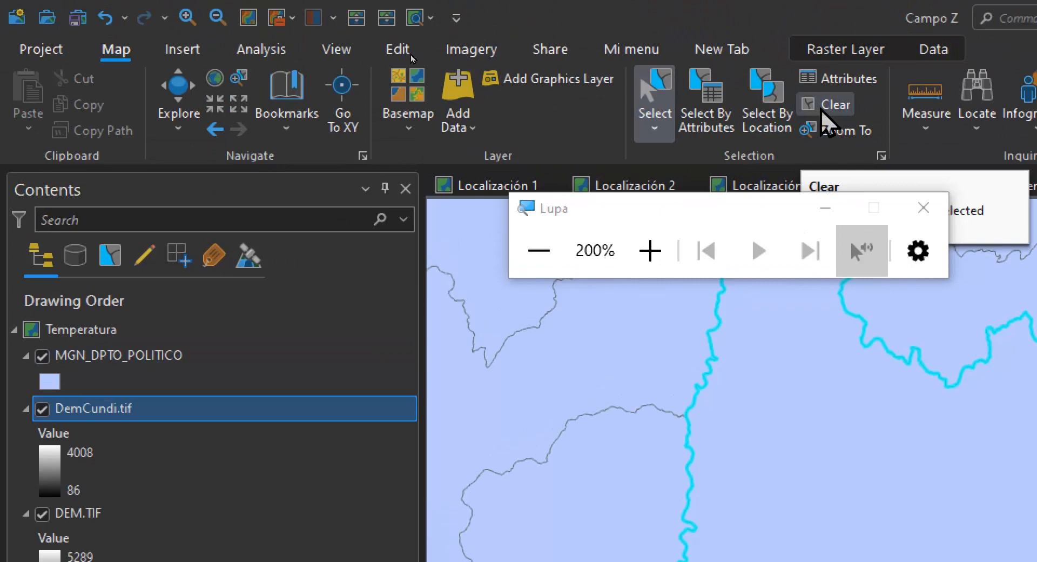
# Step: Clear the department selection and turn off the MGN_DPTO_POLITICO and DEM.TIF layers
pyautogui.click(824, 107)
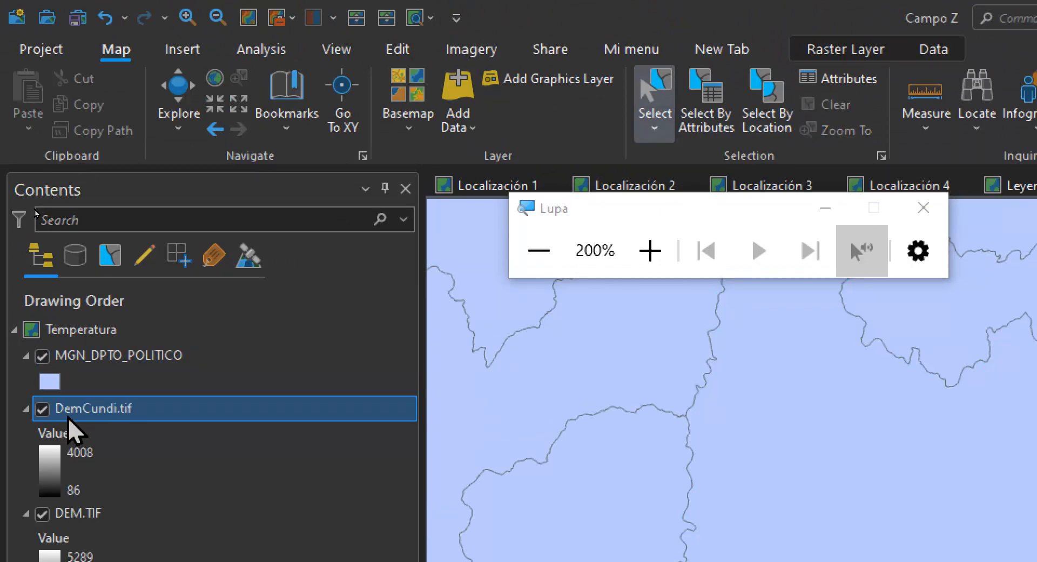
pyautogui.click(42, 356)
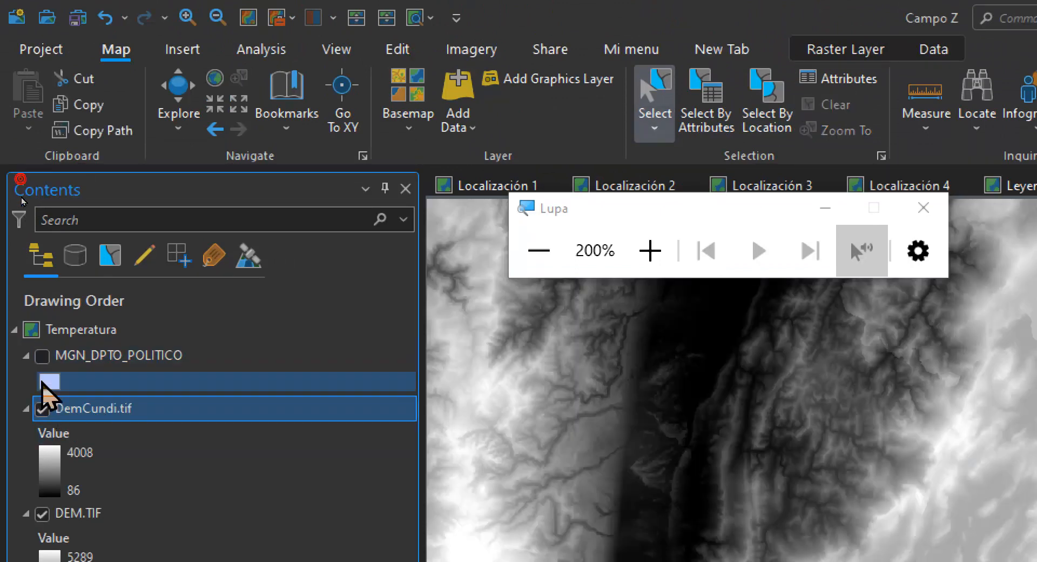
pyautogui.click(42, 513)
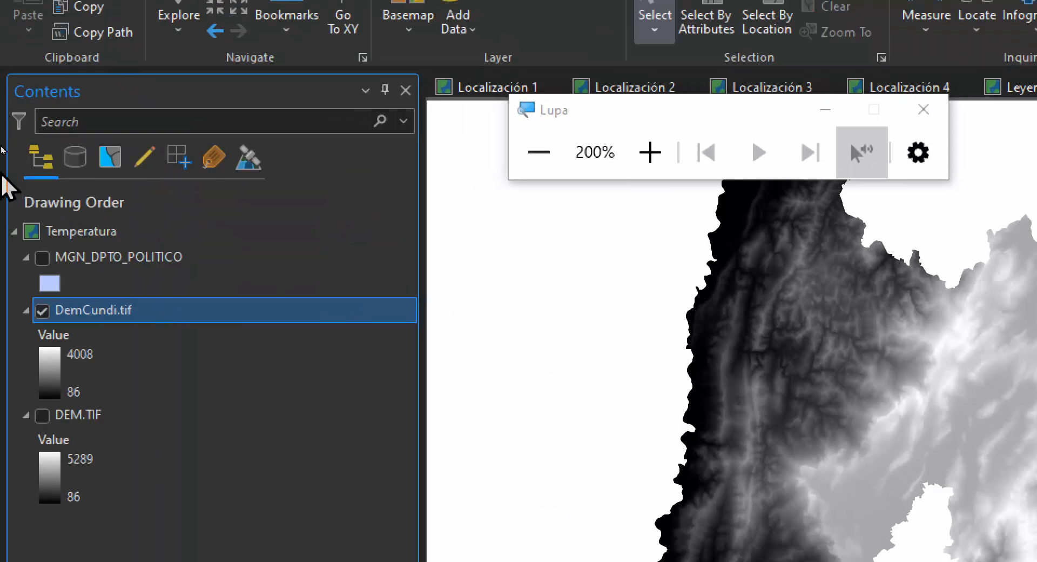
# Step: Remove the full DEM.TIF mosaic layer from the Temperatura map
pyautogui.click(75, 418)
pyautogui.rightClick(76, 420)
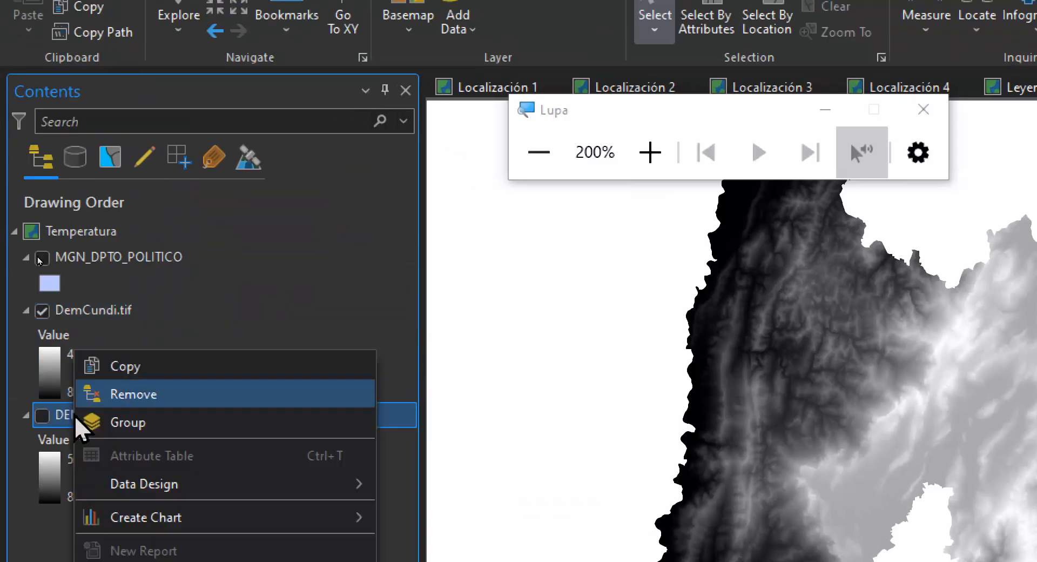
pyautogui.click(133, 395)
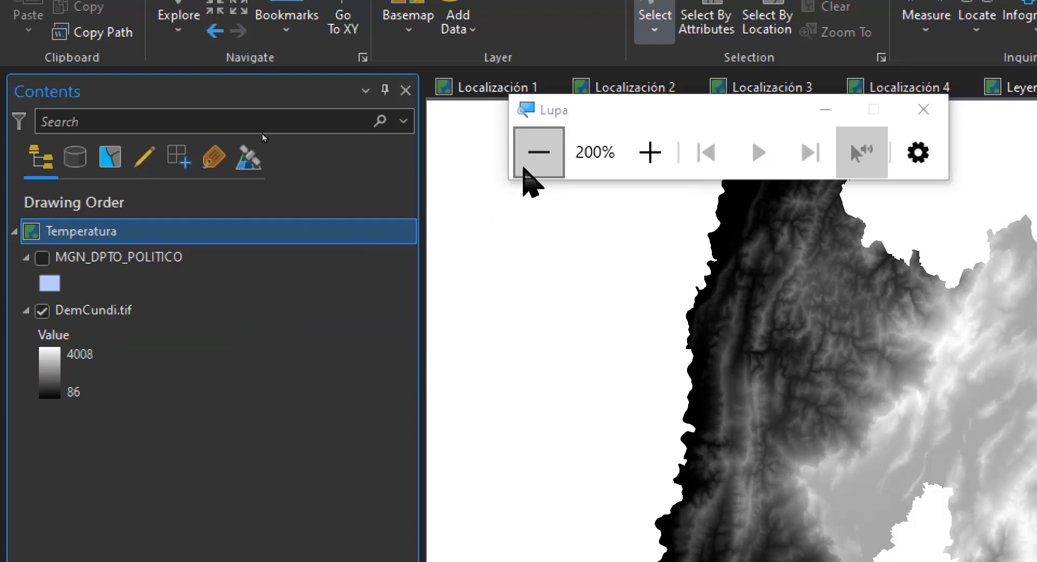
# Step: Reset the Magnifier zoom to 100% and switch to the Chrome window with the ASTER Global Digital Elevation Model search
pyautogui.click(535, 156)
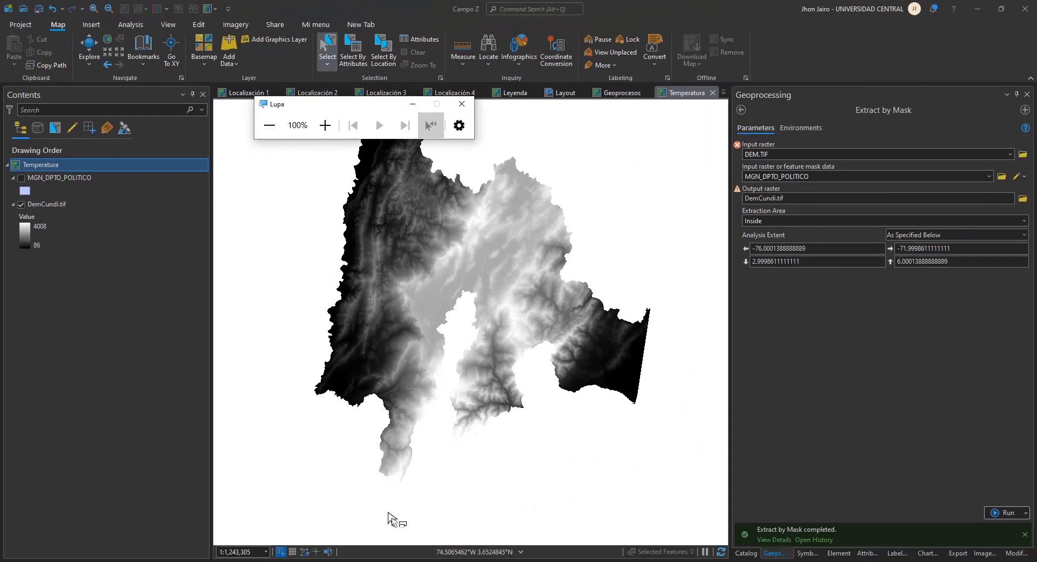
pyautogui.click(430, 557)
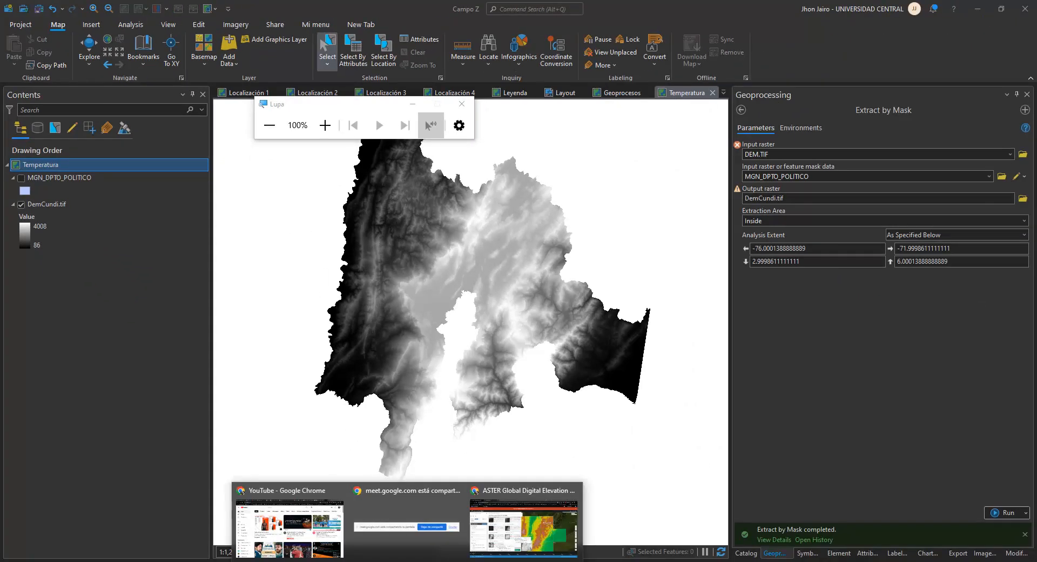
pyautogui.click(523, 521)
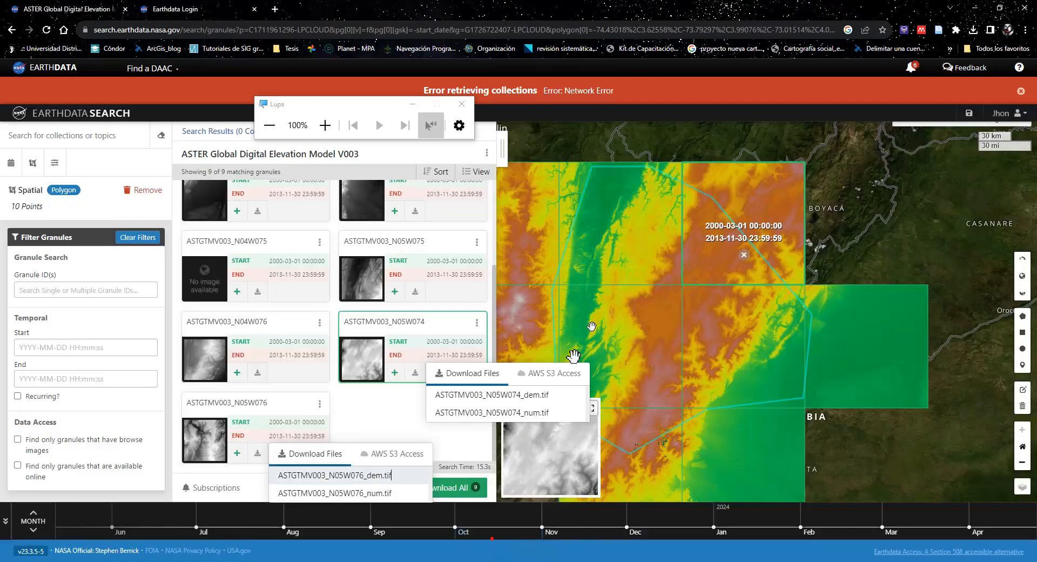
# Step: Search for ideam in a new browser tab and open the IDEAM website
pyautogui.click(275, 9)
pyautogui.write('ide')
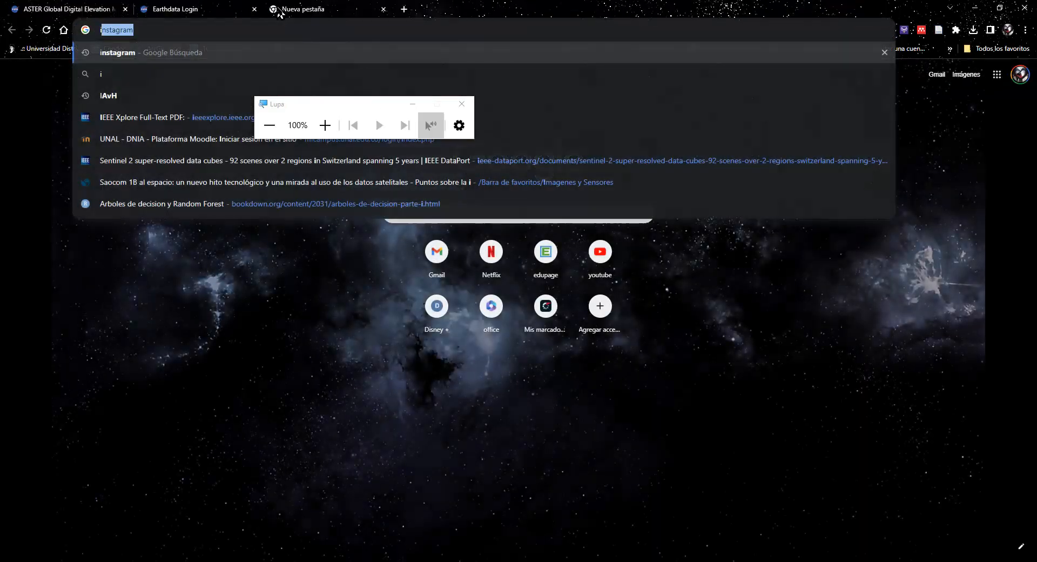
pyautogui.write('am')
pyautogui.press('Delete')
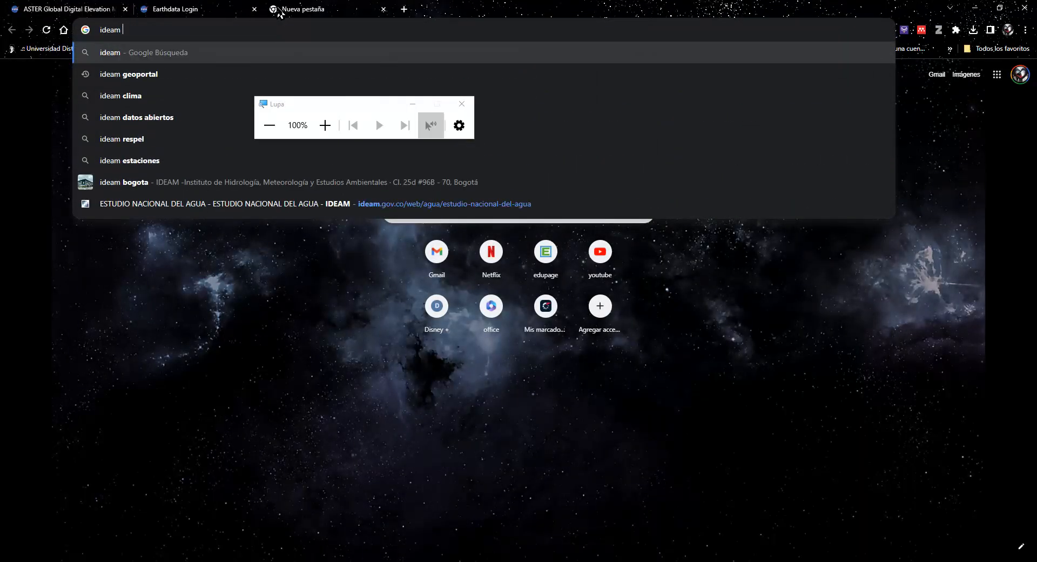
pyautogui.press('Return')
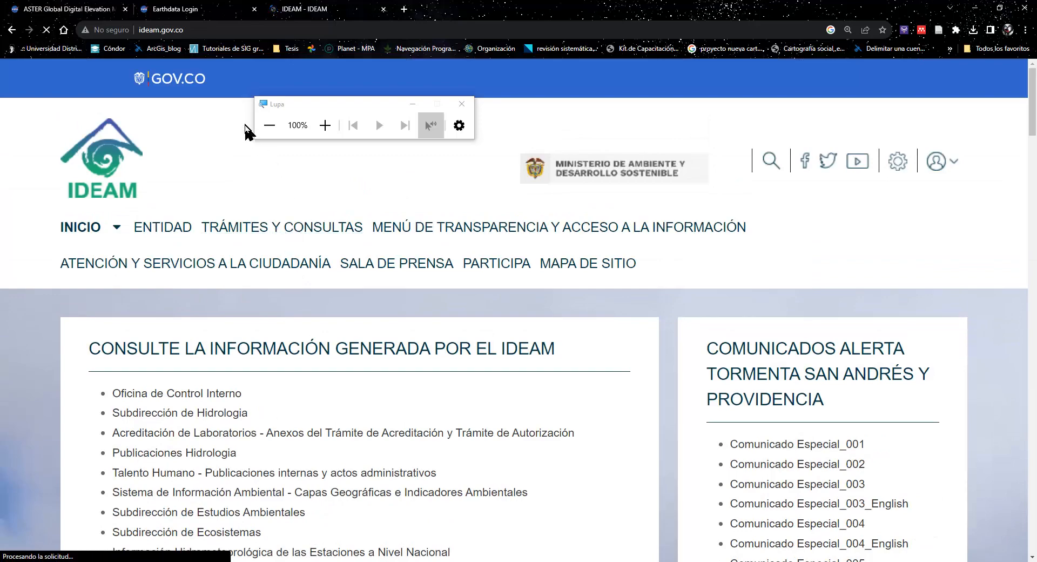
# Step: Open the Tiempo y Clima section of the IDEAM site and go to its Clima page
pyautogui.scroll(-7, 234, 254)
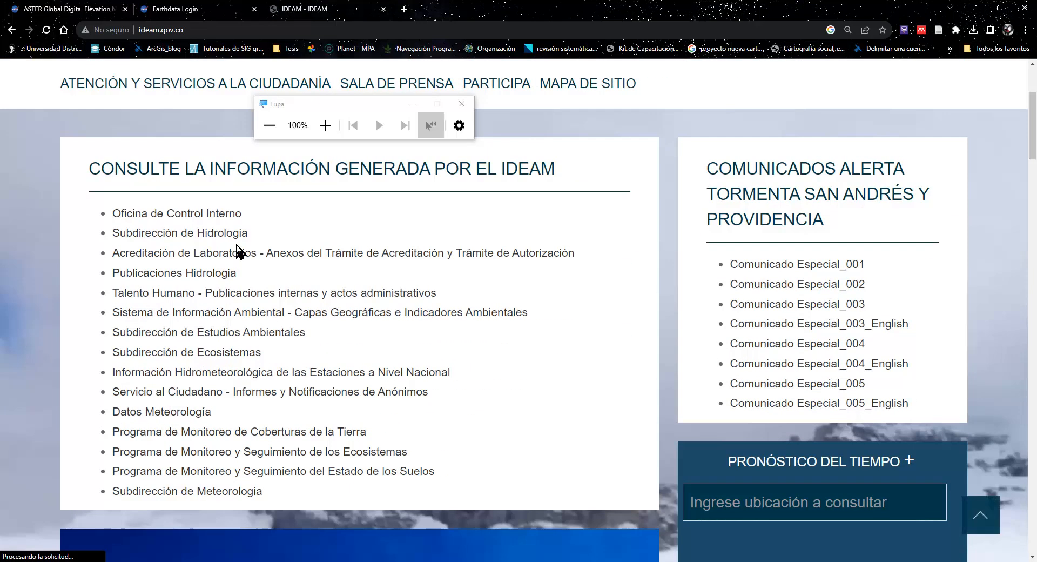
pyautogui.scroll(-10, 244, 254)
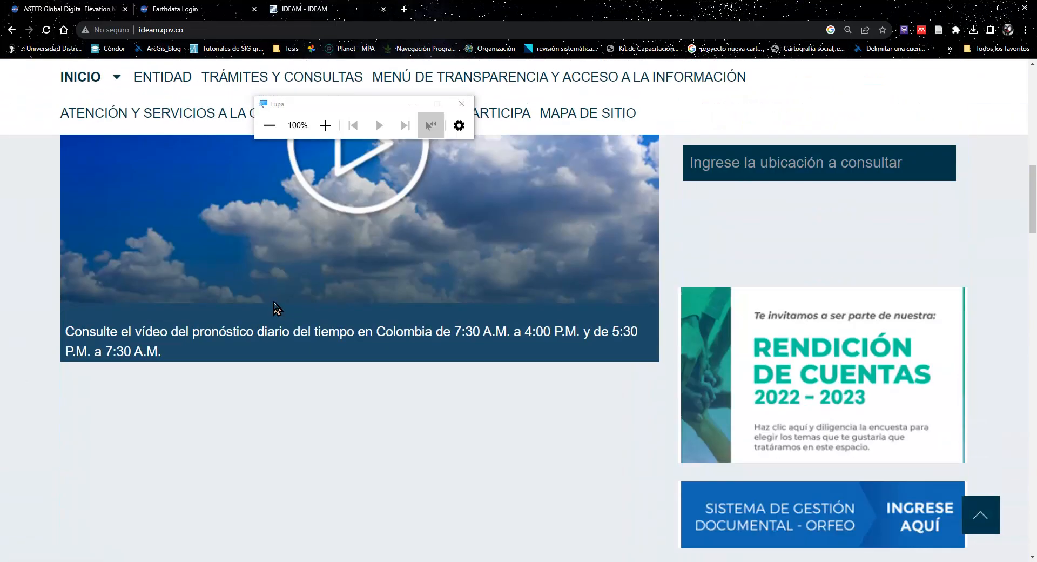
pyautogui.scroll(-3, 283, 324)
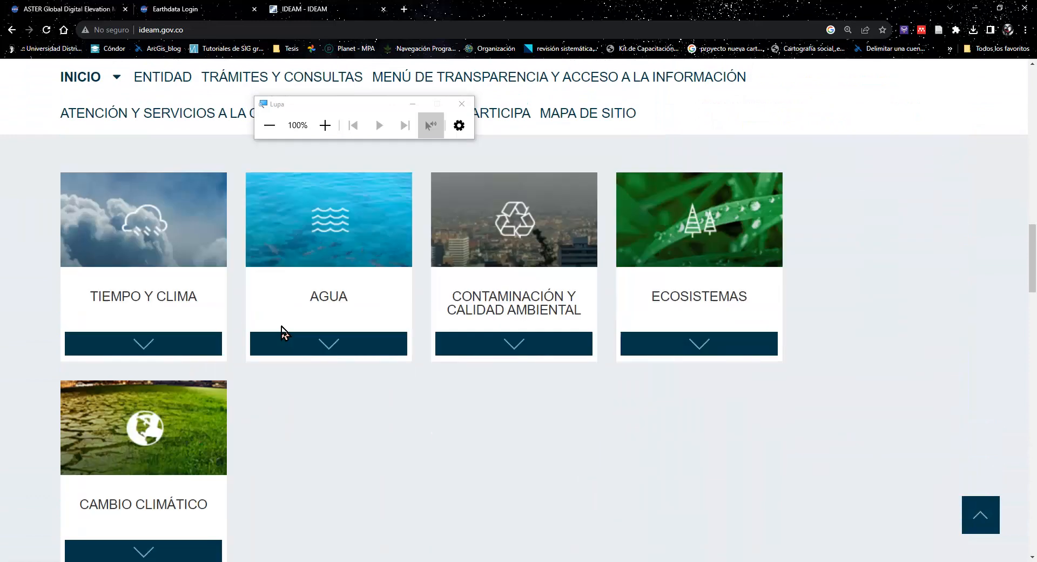
pyautogui.click(135, 304)
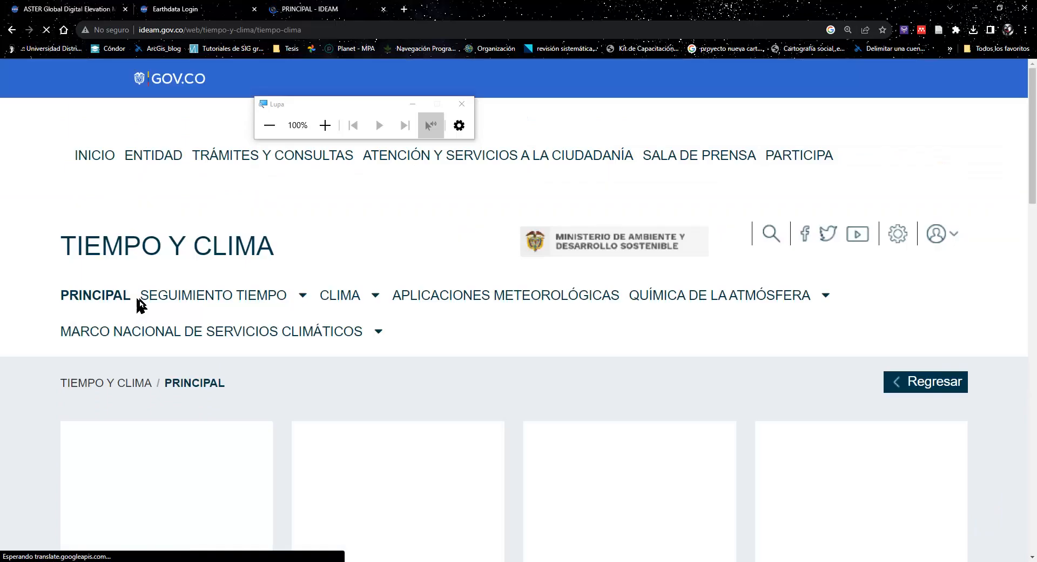
pyautogui.scroll(-4, 283, 324)
pyautogui.scroll(-1, 283, 323)
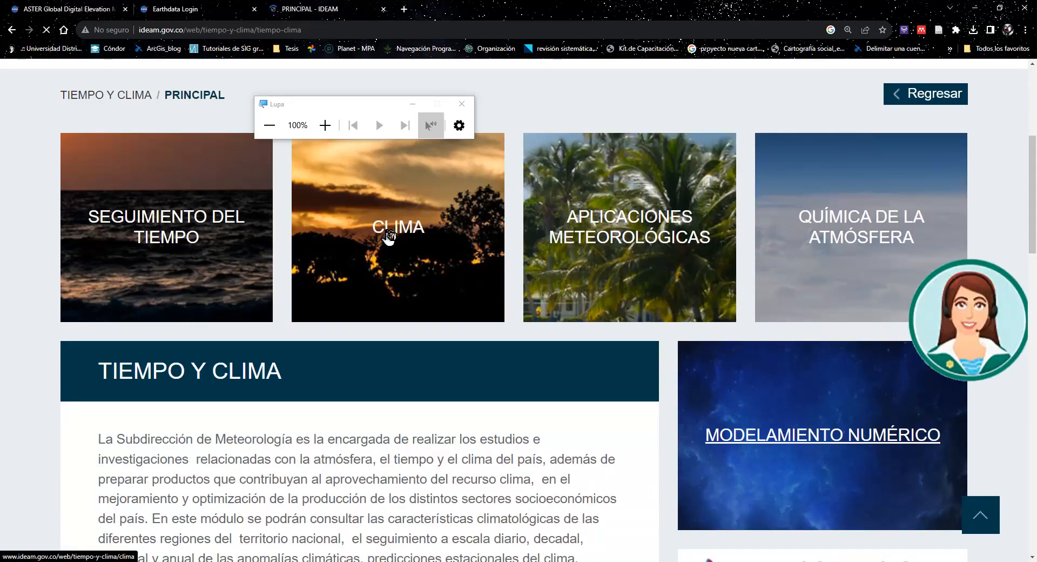
pyautogui.click(389, 232)
# Step: Download the 1981 - 2010 climatological normals workbook, saving Promedios Climatológicos 1981 - 2010.xlsx in the DEM folder
pyautogui.scroll(-12, 361, 330)
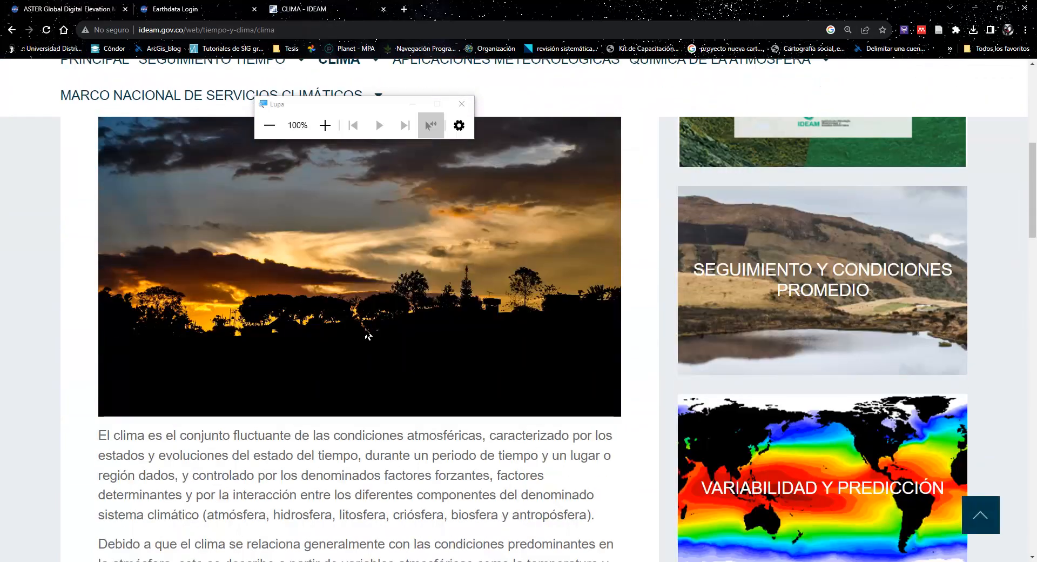
pyautogui.scroll(-8, 361, 330)
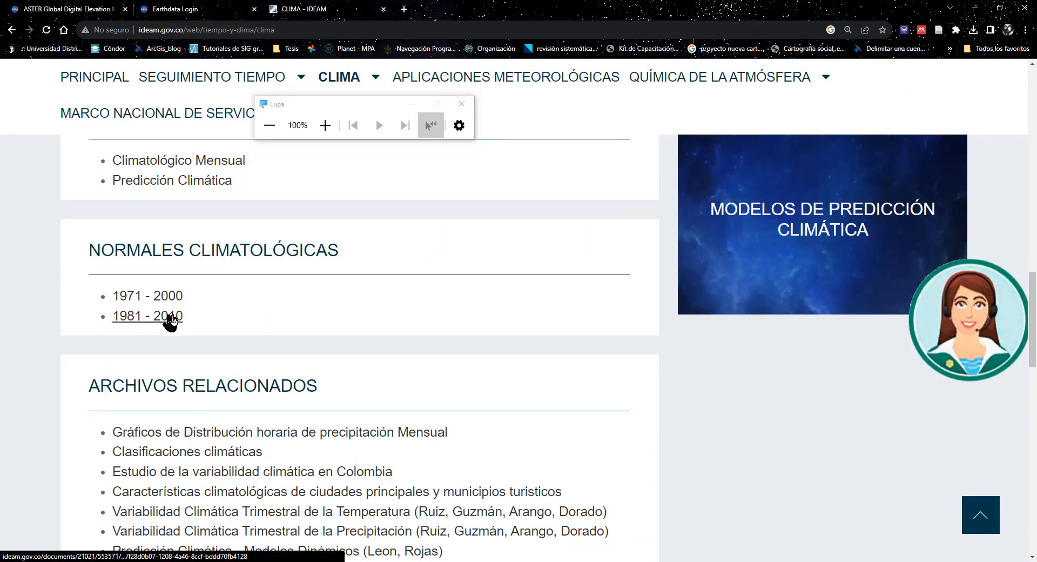
pyautogui.click(172, 322)
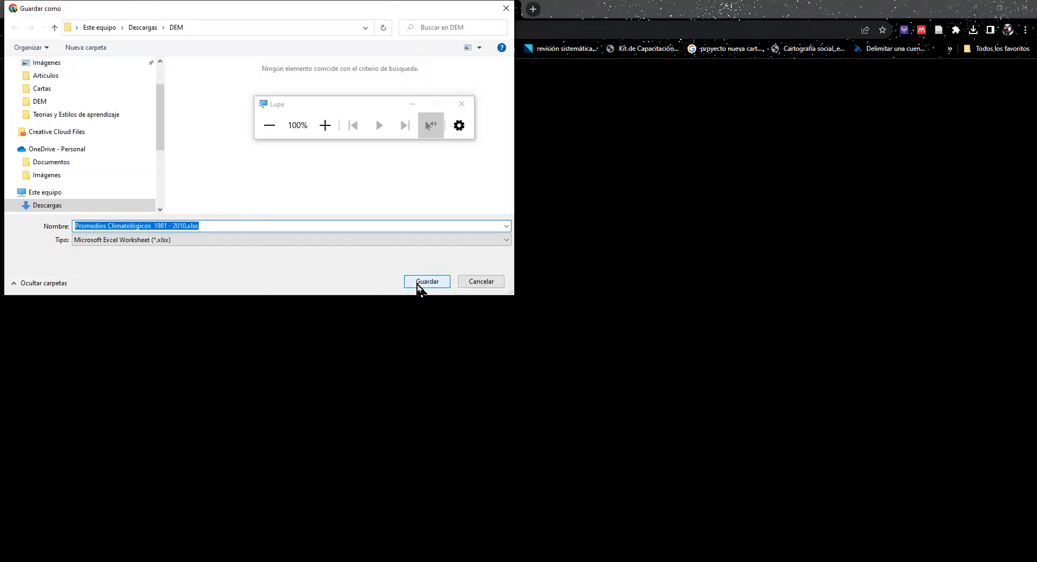
pyautogui.click(419, 284)
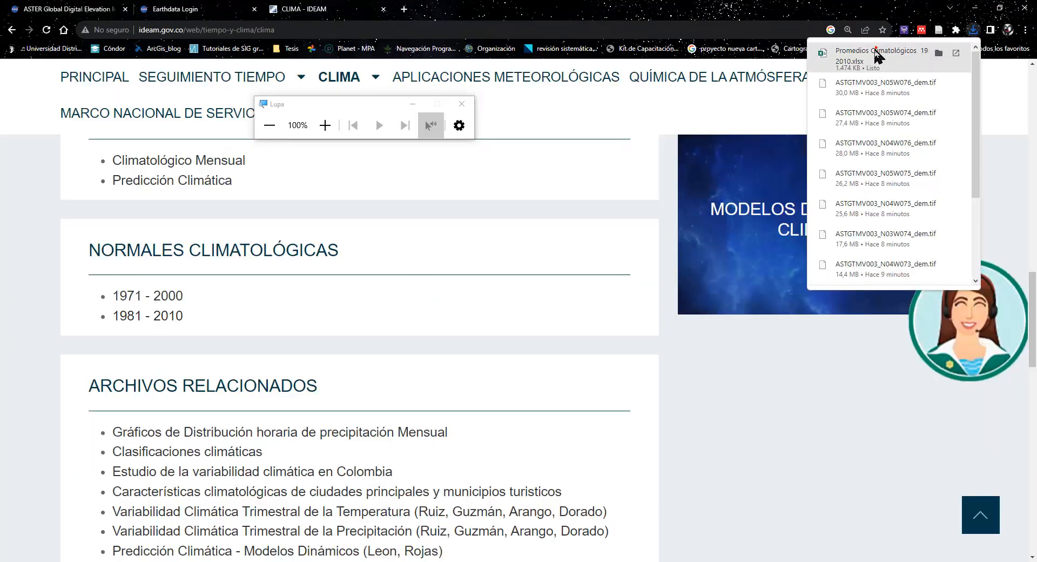
# Step: Open the downloaded climate workbook in Excel, maximize its window and minimize the Magnifier
pyautogui.moveTo(879, 56); pyautogui.dragTo(883, 56)
pyautogui.click(878, 56)
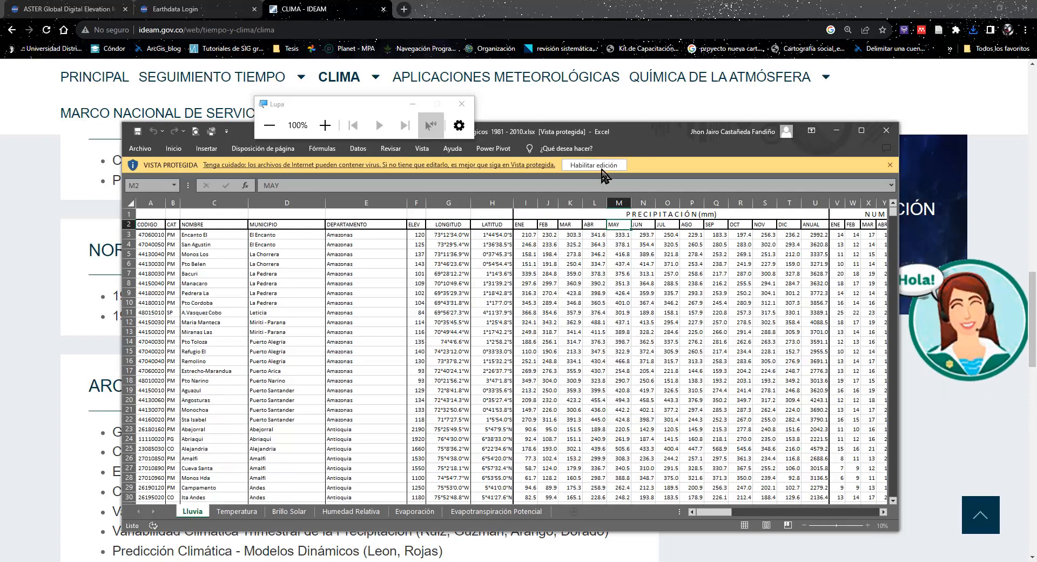
pyautogui.click(493, 342)
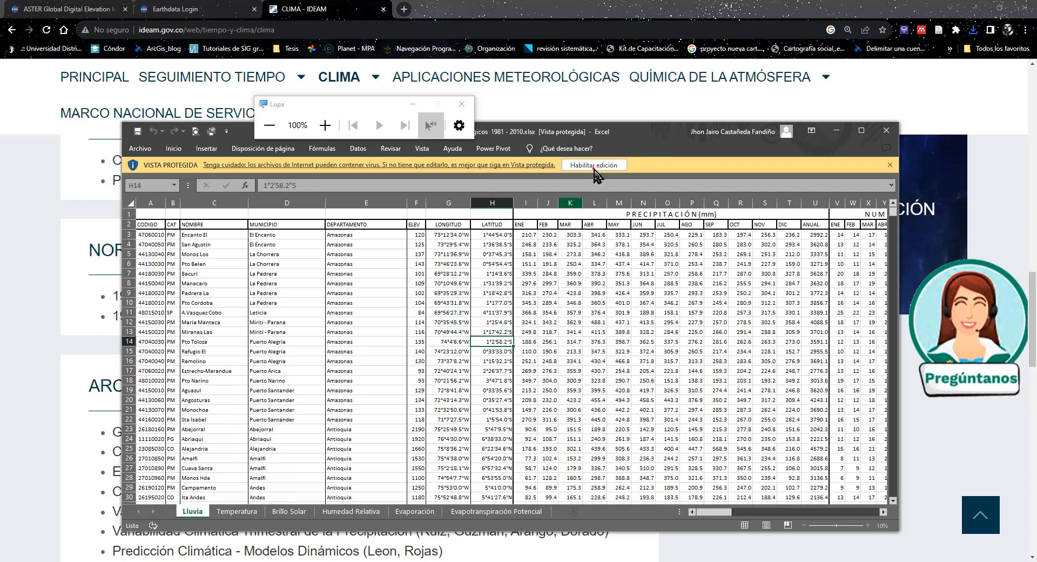
pyautogui.click(862, 130)
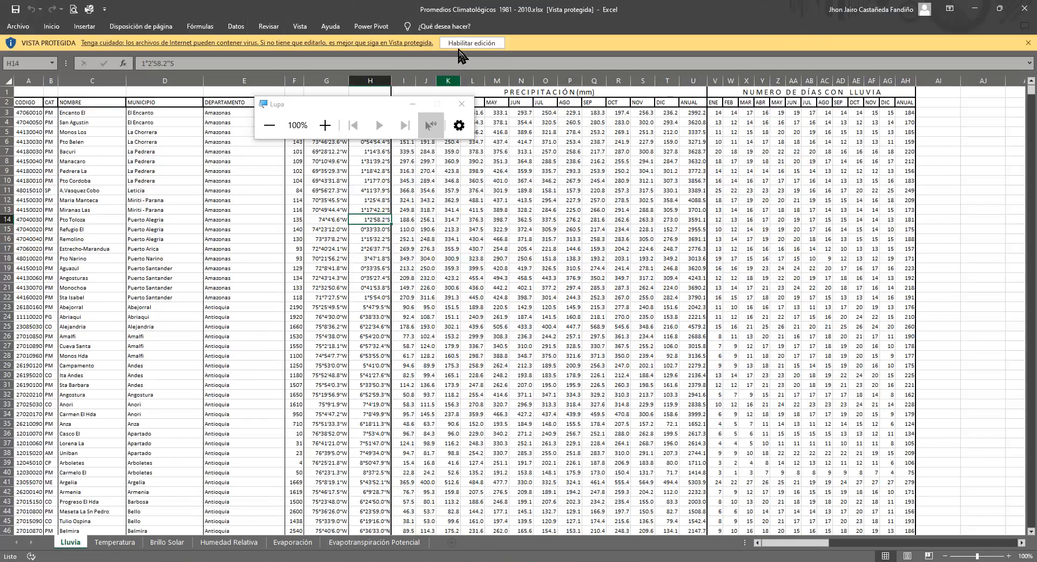
pyautogui.click(412, 104)
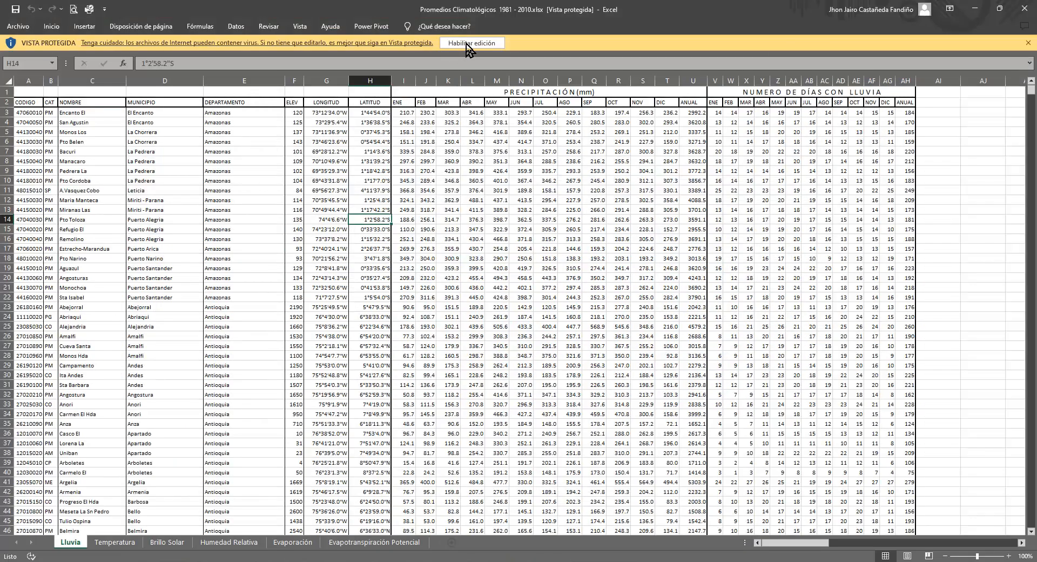
# Step: Copy the whole Temperatura sheet table from the CODIGO header row down to the last station row
pyautogui.click(120, 544)
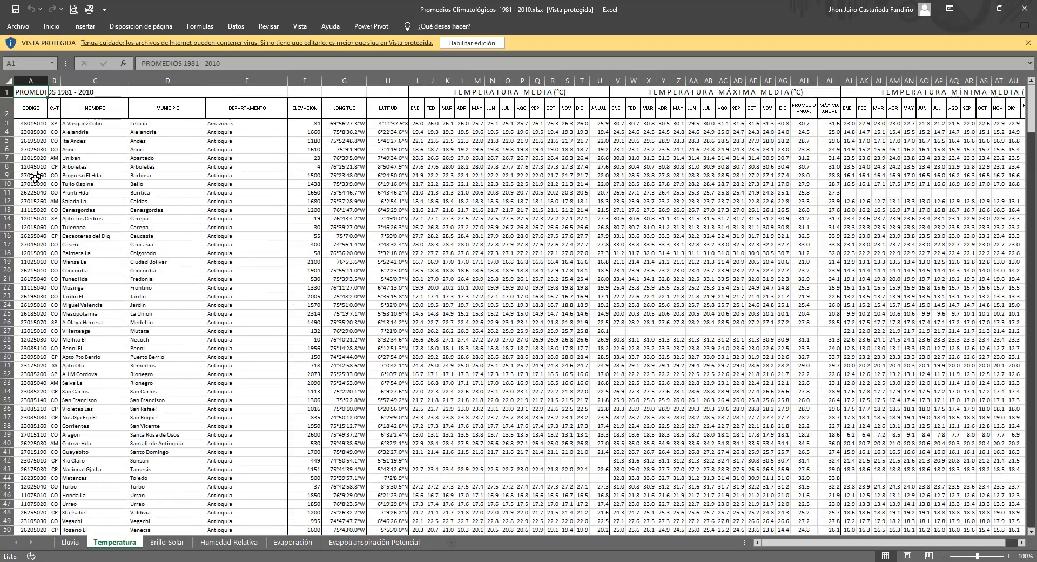
pyautogui.click(33, 107)
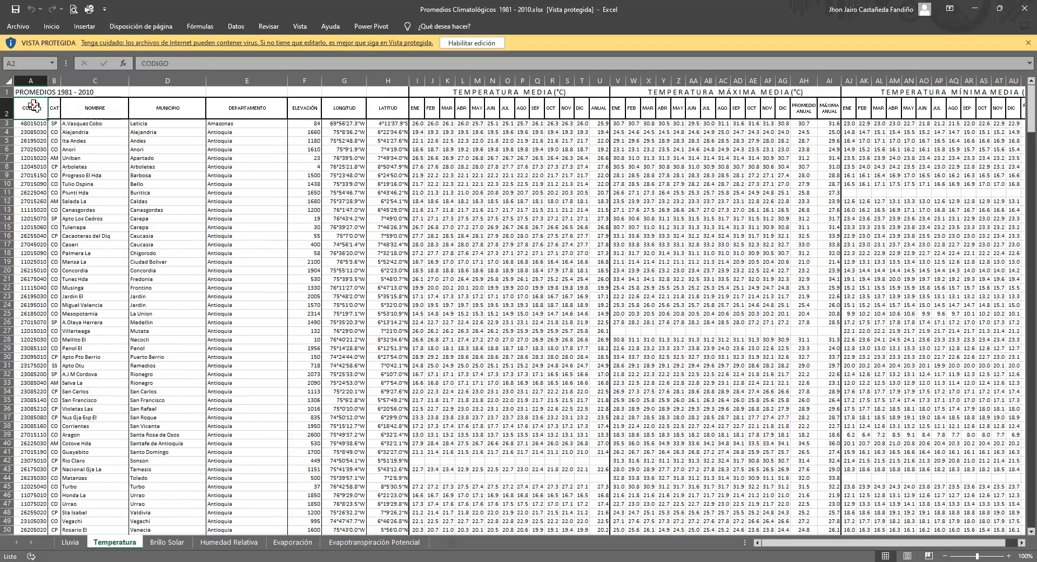
pyautogui.moveTo(32, 107); pyautogui.dragTo(952, 112)
pyautogui.hotkey('ctrl', 'shift', 'Down')
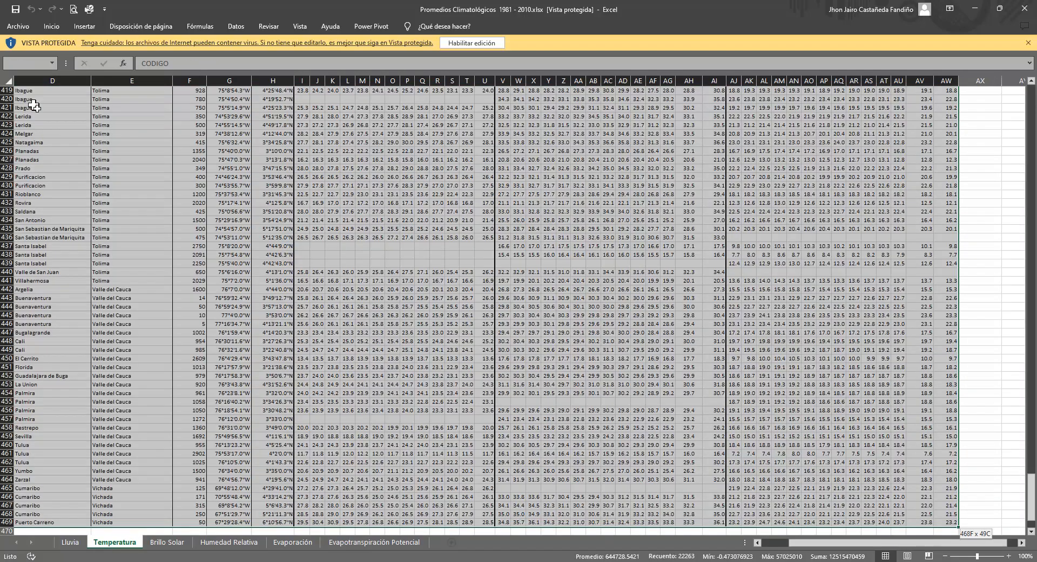
pyautogui.hotkey('ctrl', 'c')
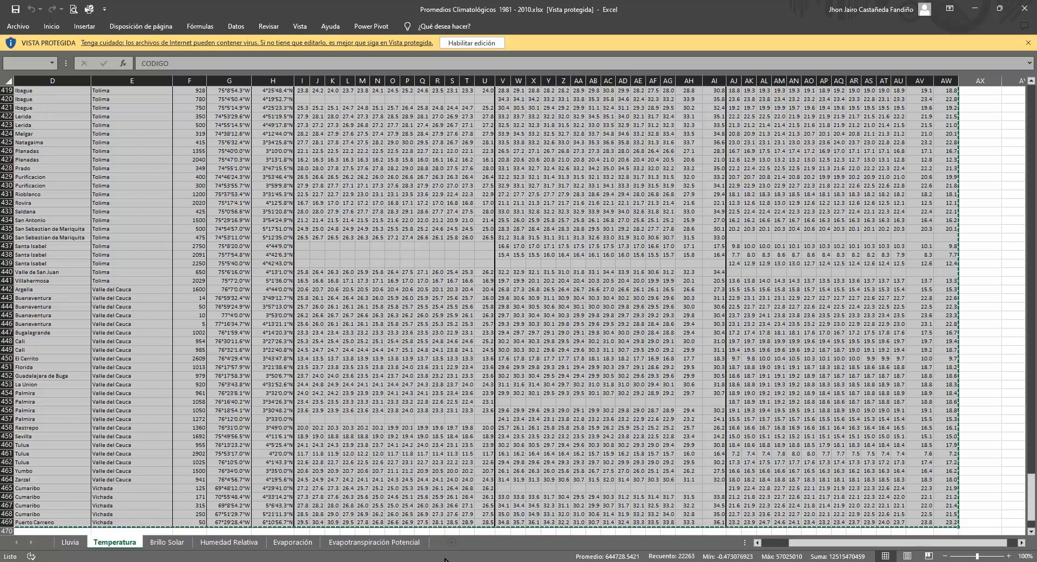
# Step: Paste the temperature table into cell A1 of the blank workbook Libro1 without its source formatting, and maximize that window
pyautogui.hotkey('alt', 'Tab')
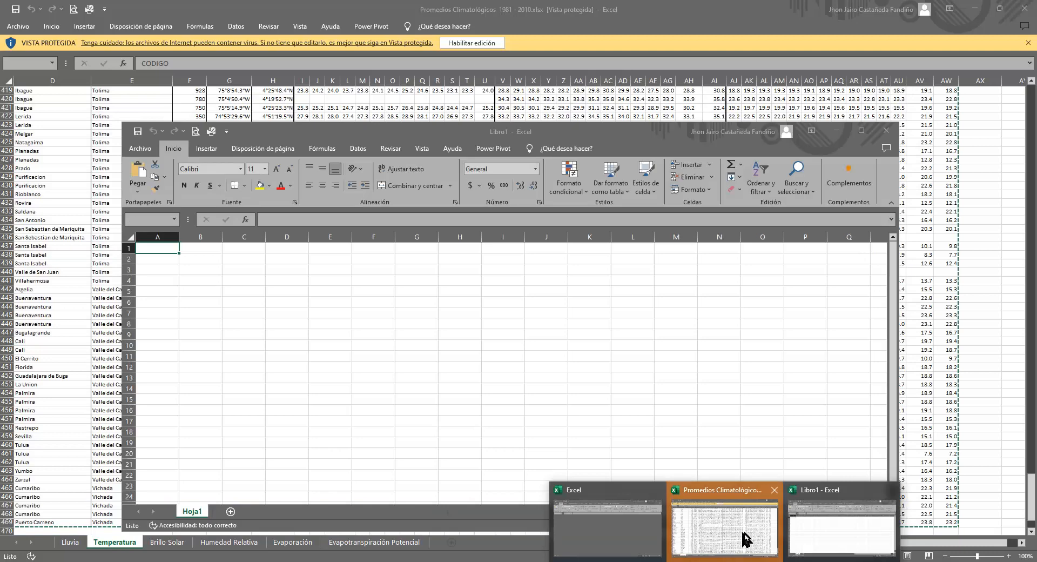
pyautogui.click(805, 524)
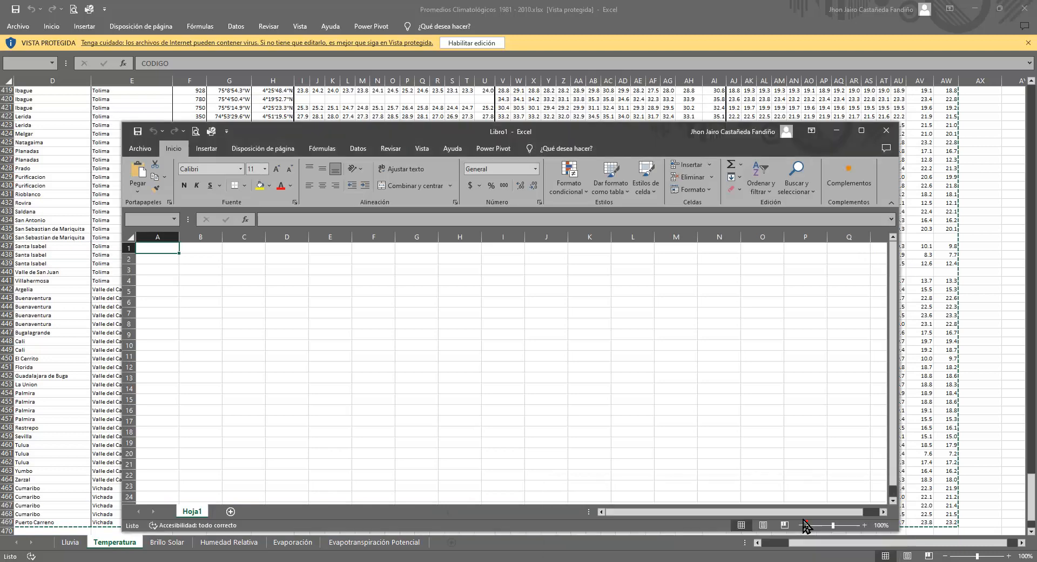
pyautogui.rightClick(158, 250)
pyautogui.click(194, 319)
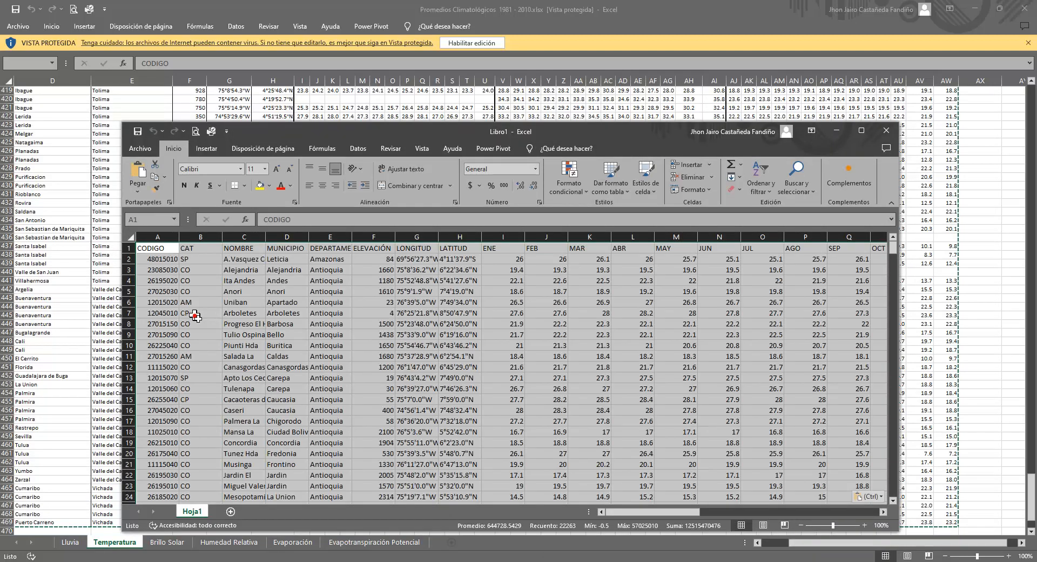
pyautogui.click(861, 130)
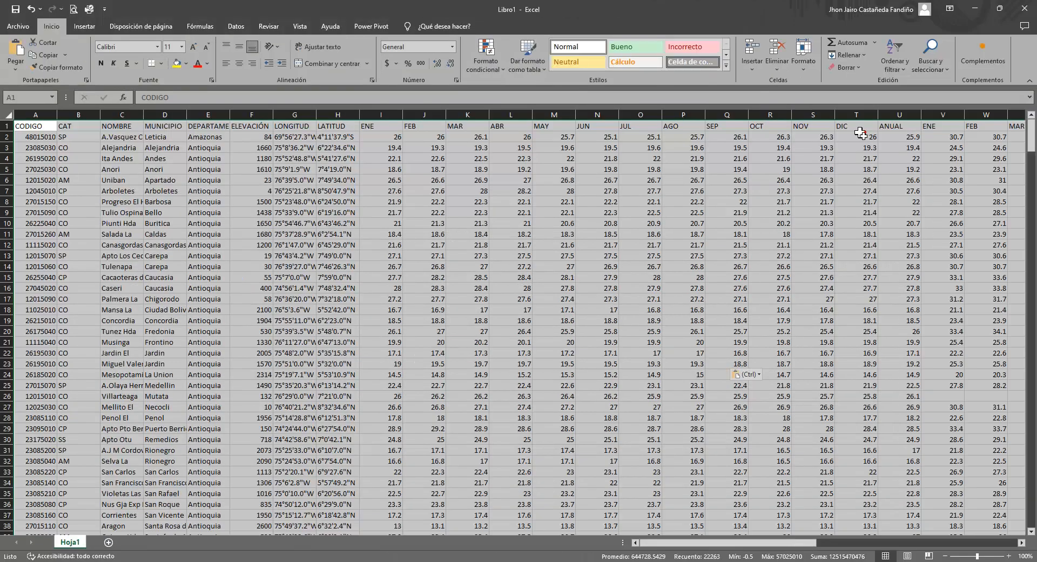
# Step: Examine the ELEVACIÓN, LONGITUD and LATITUD columns of the pasted station table
pyautogui.click(294, 114)
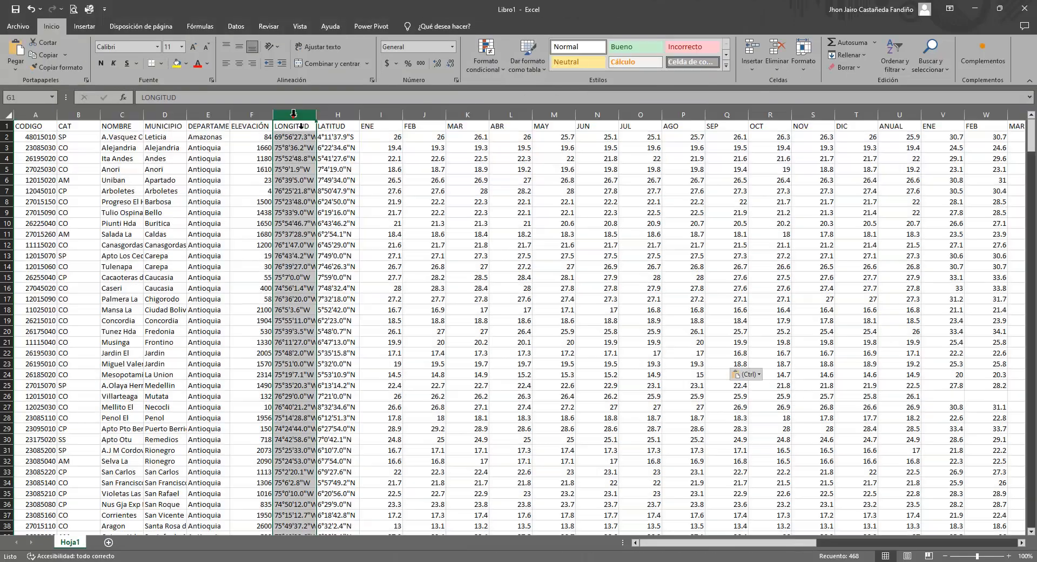
pyautogui.scroll(4, 278, 172)
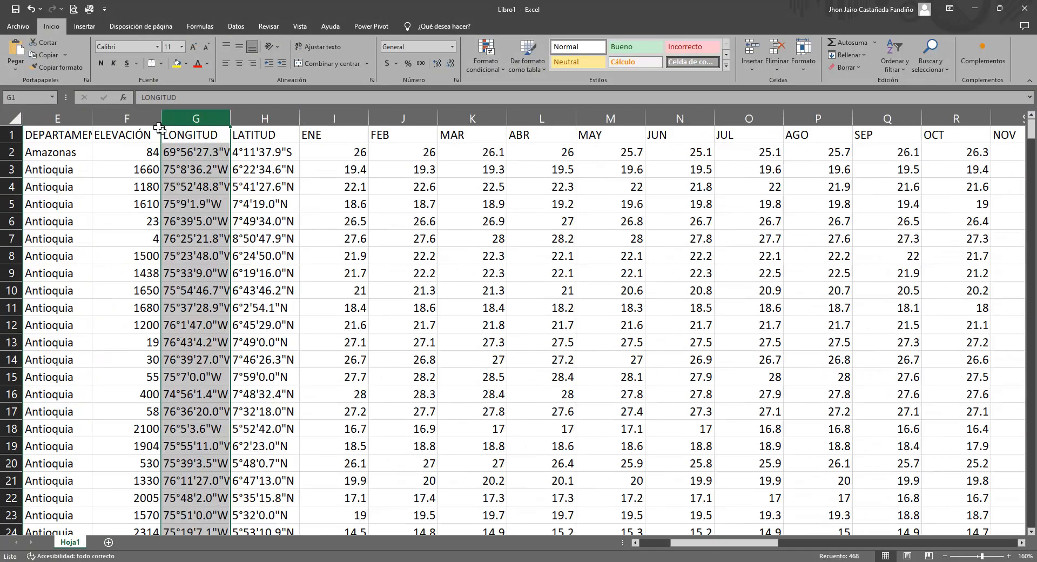
pyautogui.click(133, 114)
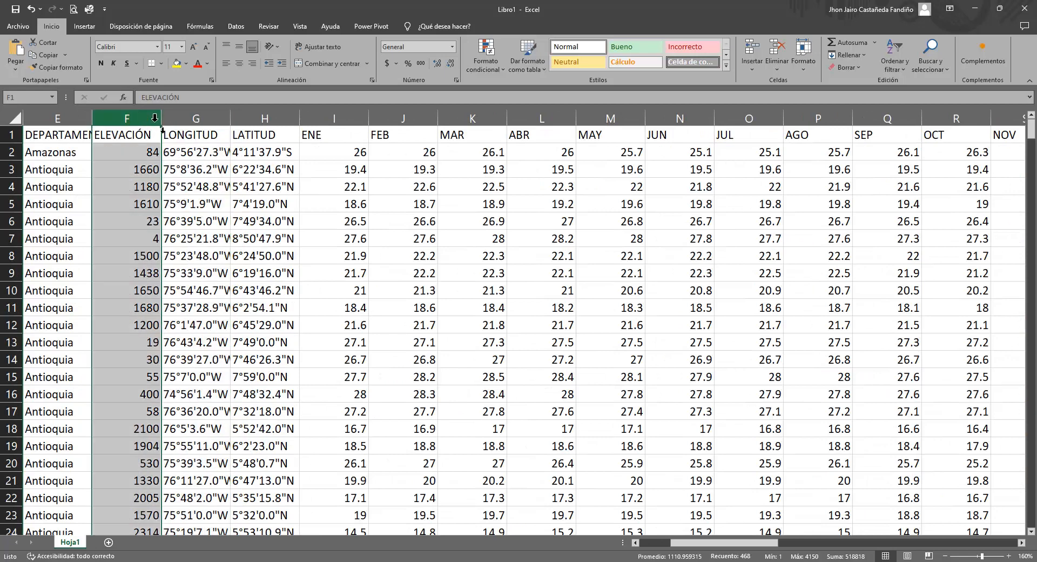
pyautogui.moveTo(181, 118); pyautogui.dragTo(246, 121)
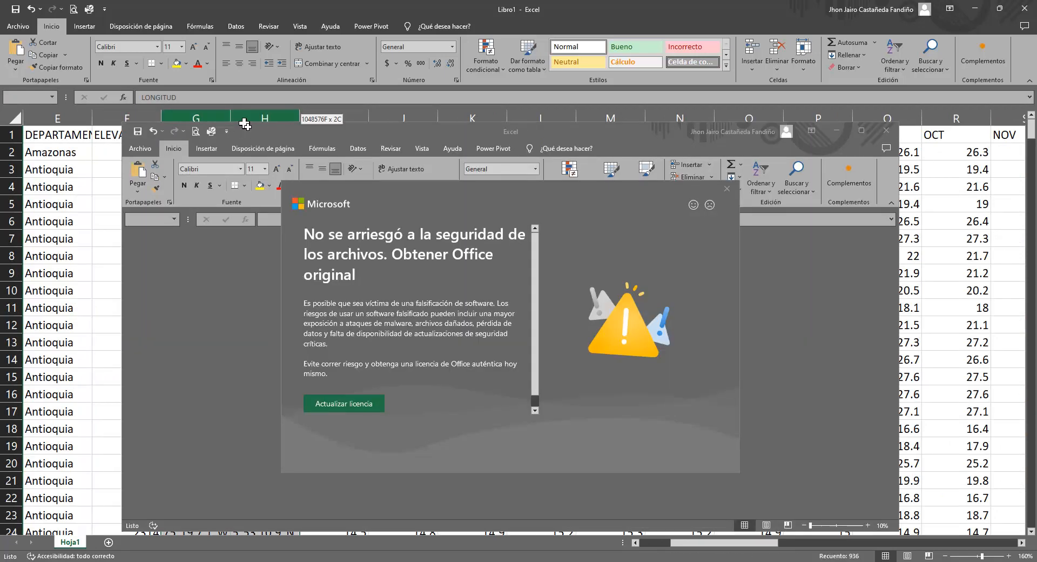
# Step: Dismiss the Office licence notice and its empty Excel window, keeping Libro1 open without saving
pyautogui.click(726, 188)
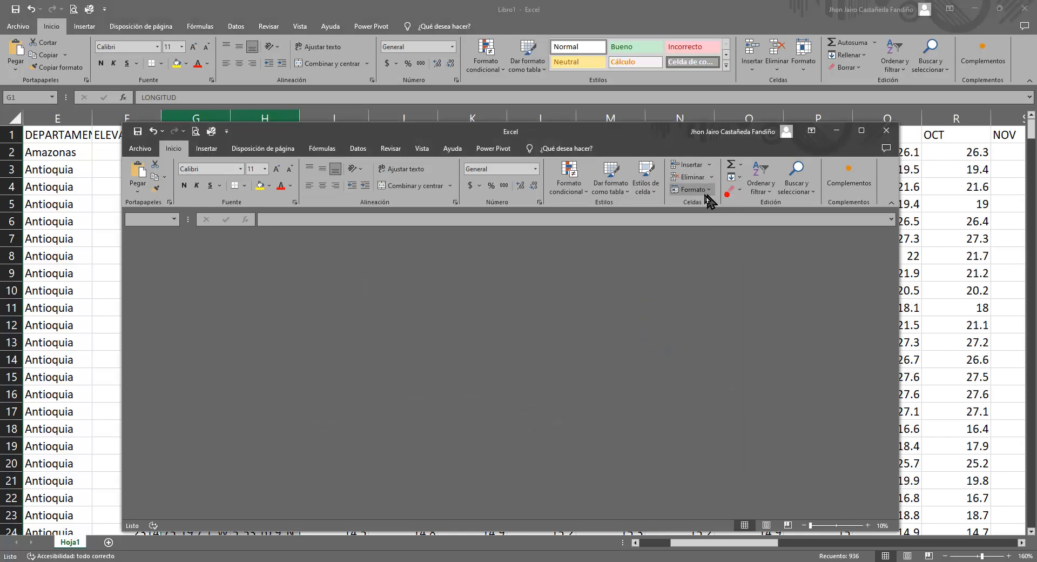
pyautogui.click(885, 134)
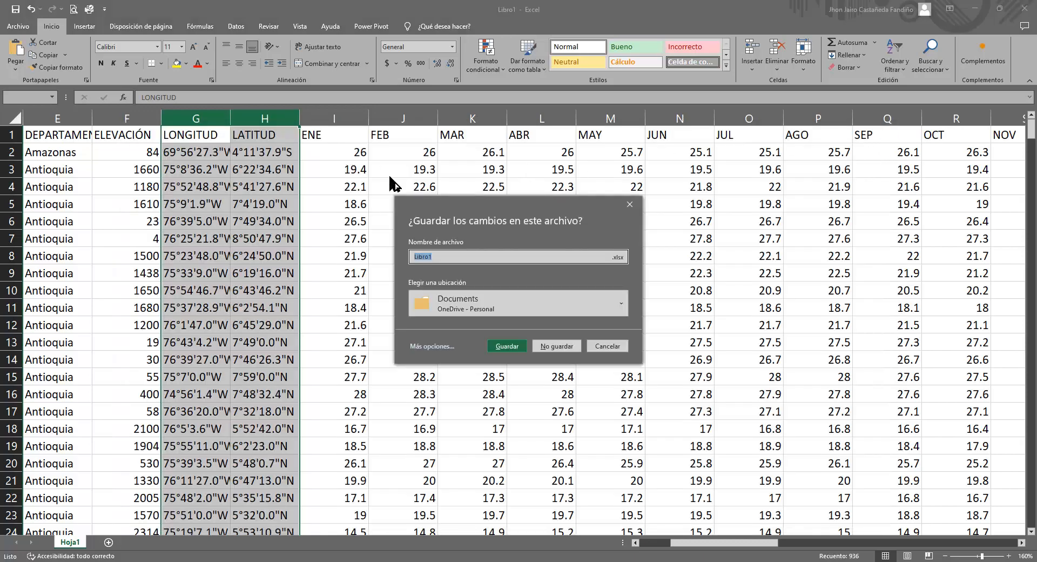
pyautogui.click(605, 346)
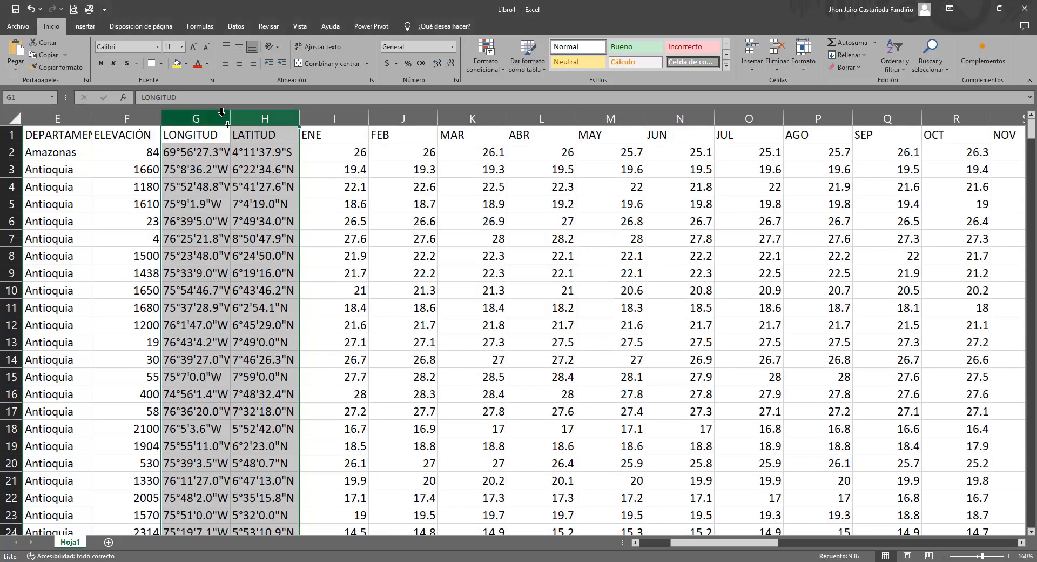
# Step: Review the coordinate columns and the ANUAL column of the mean temperature data
pyautogui.moveTo(216, 118); pyautogui.dragTo(278, 133)
pyautogui.click(267, 120)
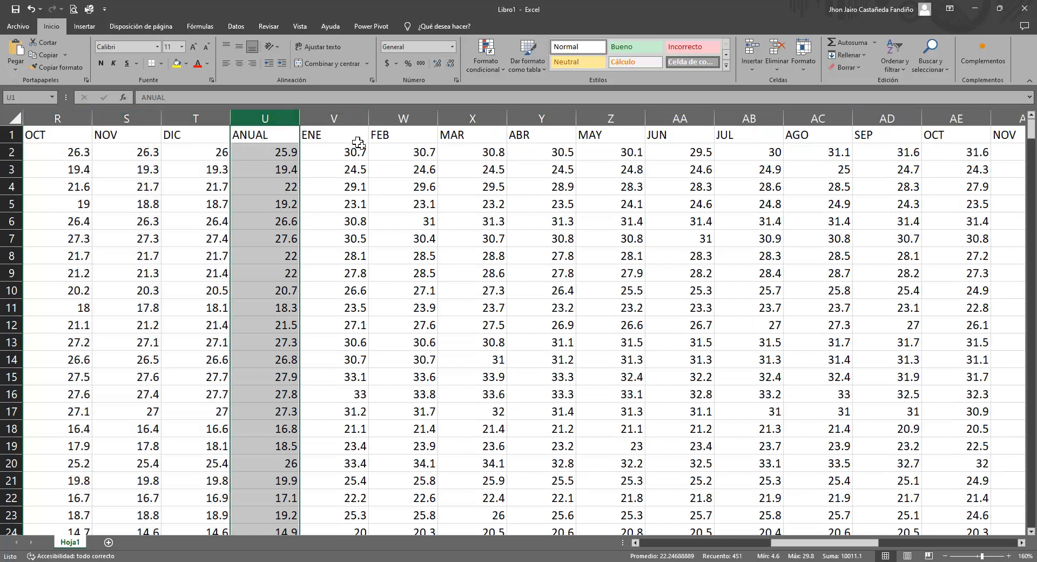
# Step: Check the monthly columns after ANUAL against the mean, maximum and minimum temperature headings in the source workbook's Temperatura sheet, and return to Libro1
pyautogui.moveTo(338, 117); pyautogui.dragTo(473, 345)
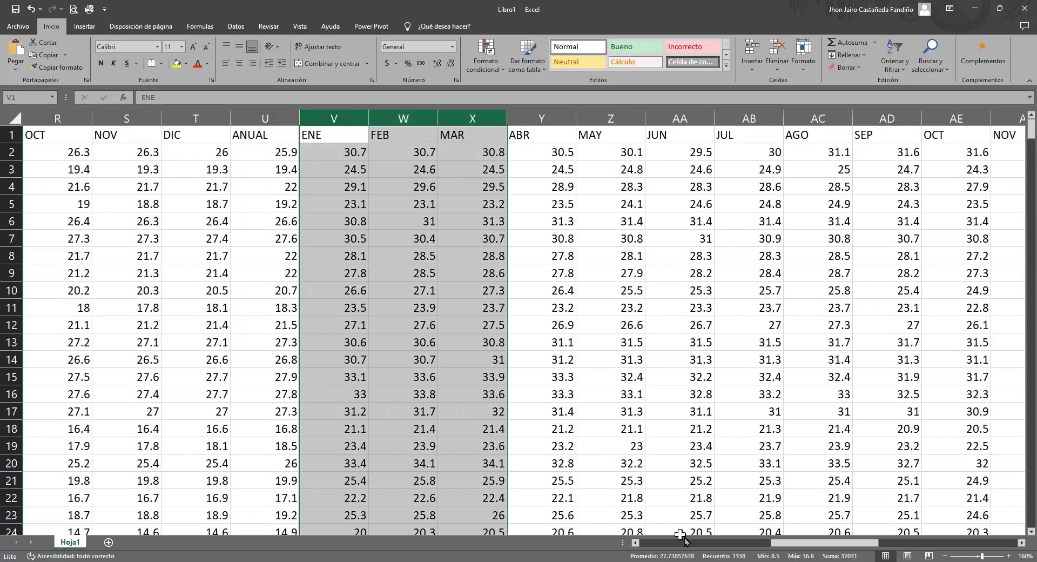
pyautogui.click(730, 548)
pyautogui.scroll(2, 687, 412)
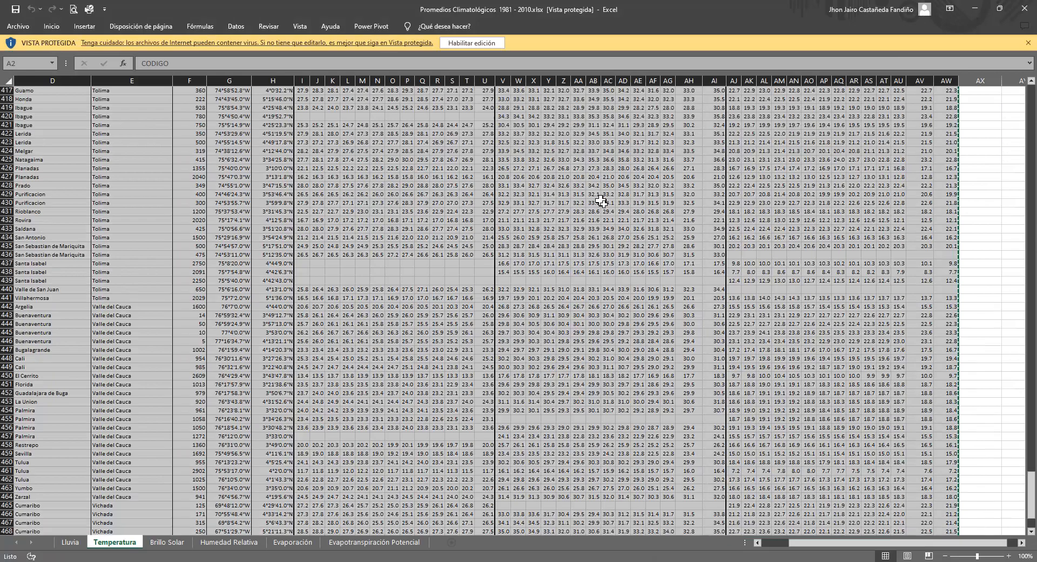
pyautogui.moveTo(1030, 492); pyautogui.dragTo(1031, 103)
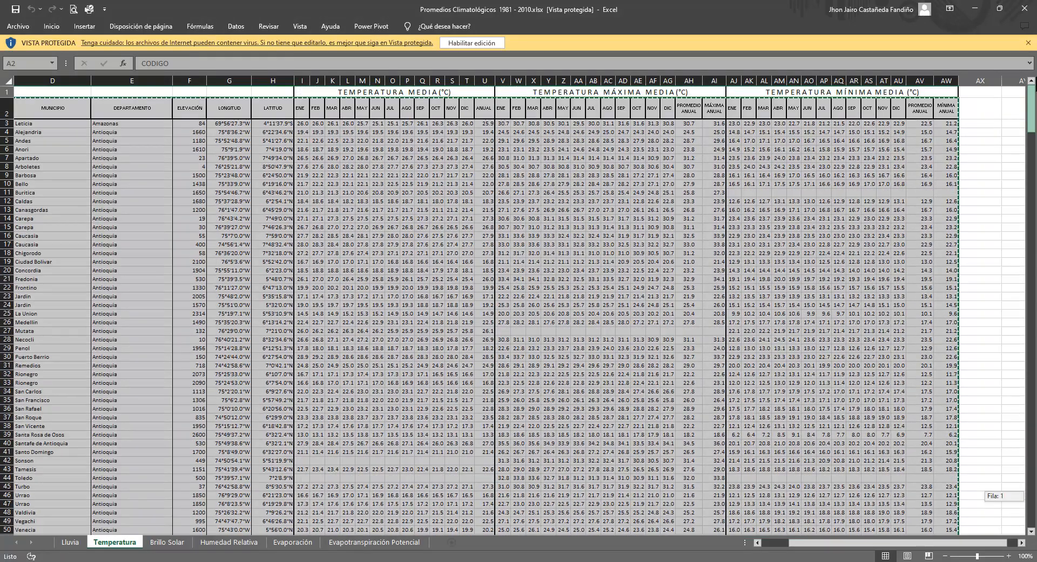
pyautogui.click(416, 95)
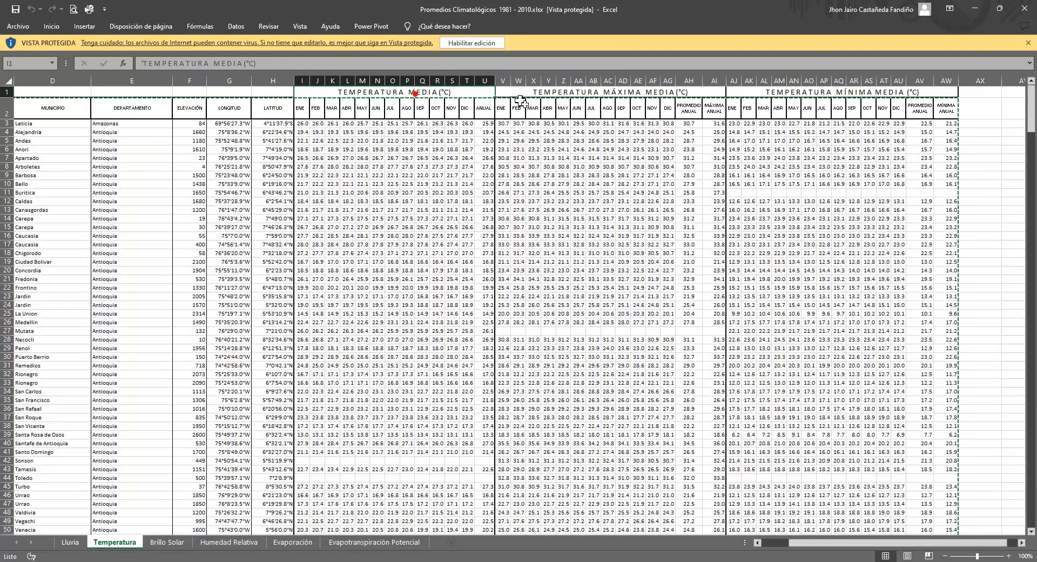
pyautogui.click(546, 94)
pyautogui.click(745, 96)
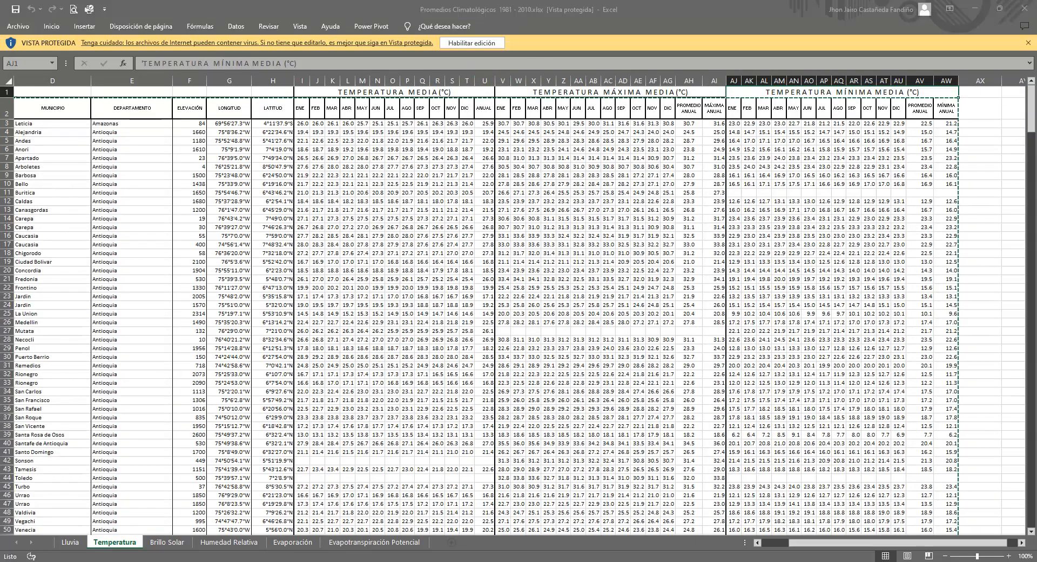
pyautogui.click(835, 522)
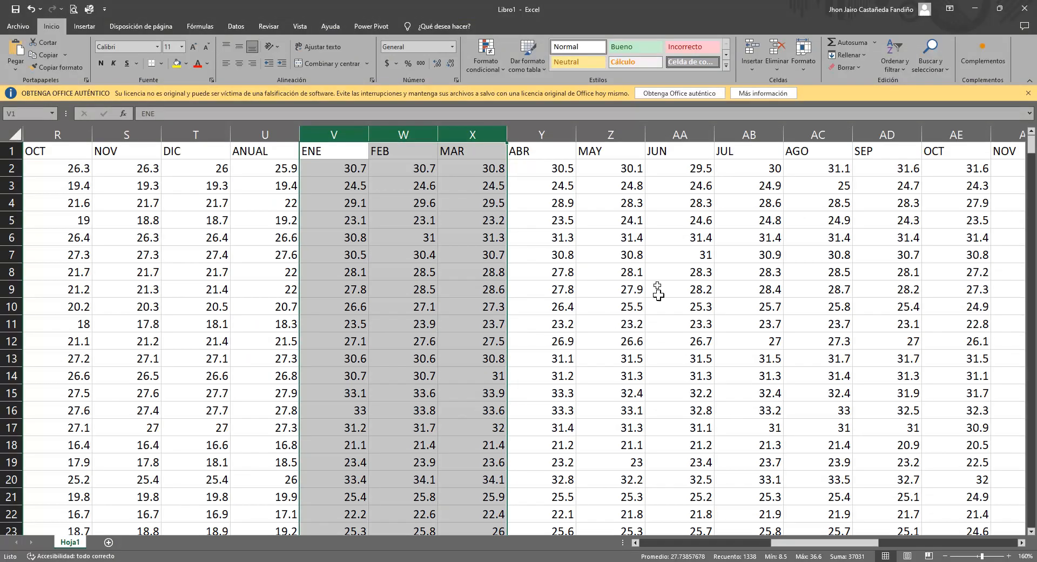
# Step: Delete columns V through AW, which follow the first ANUAL column
pyautogui.moveTo(320, 133); pyautogui.dragTo(910, 135)
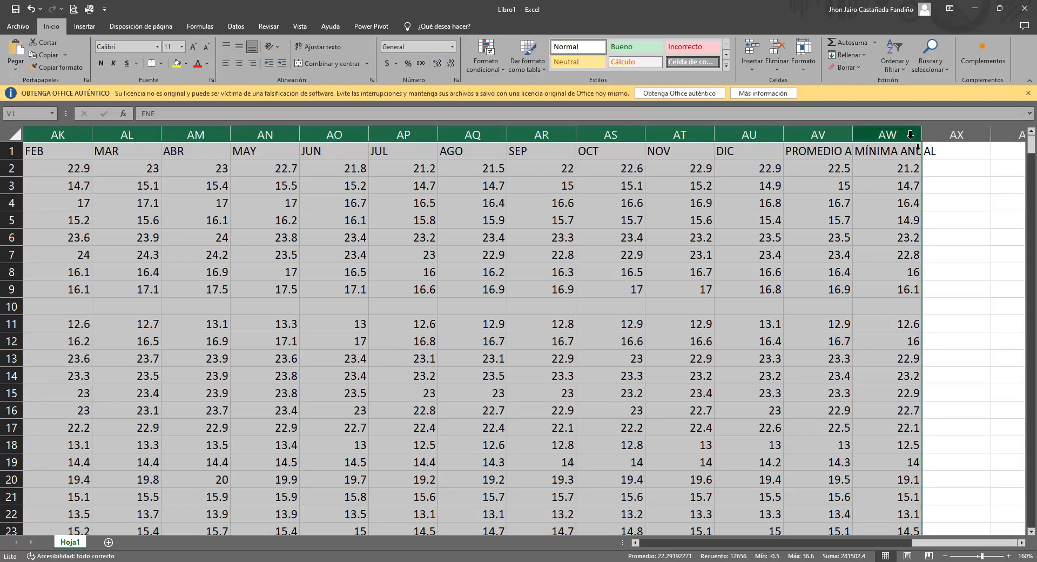
pyautogui.hotkey('ctrl', '-')
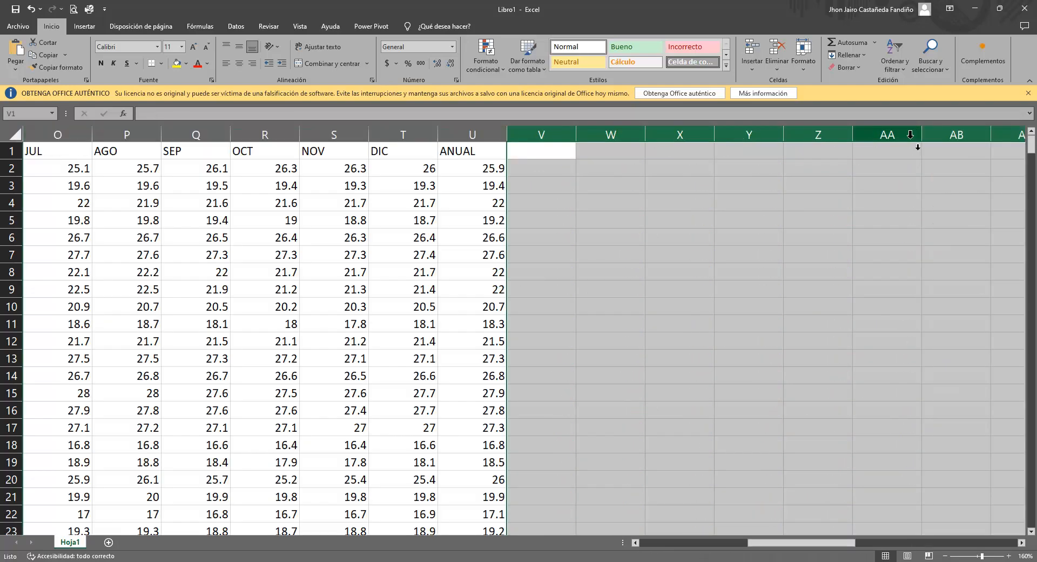
pyautogui.click(454, 169)
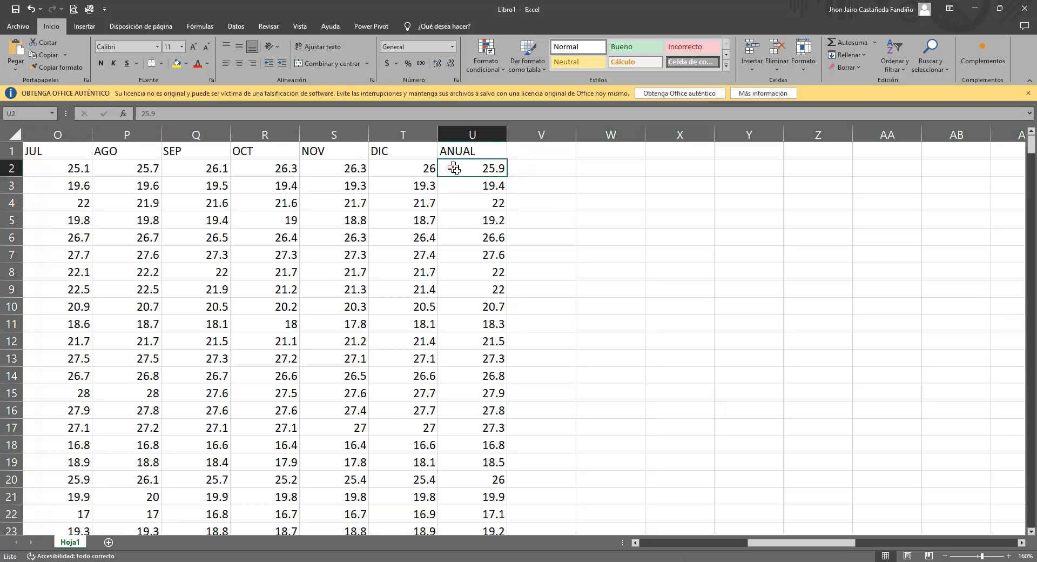
pyautogui.moveTo(761, 543); pyautogui.dragTo(638, 549)
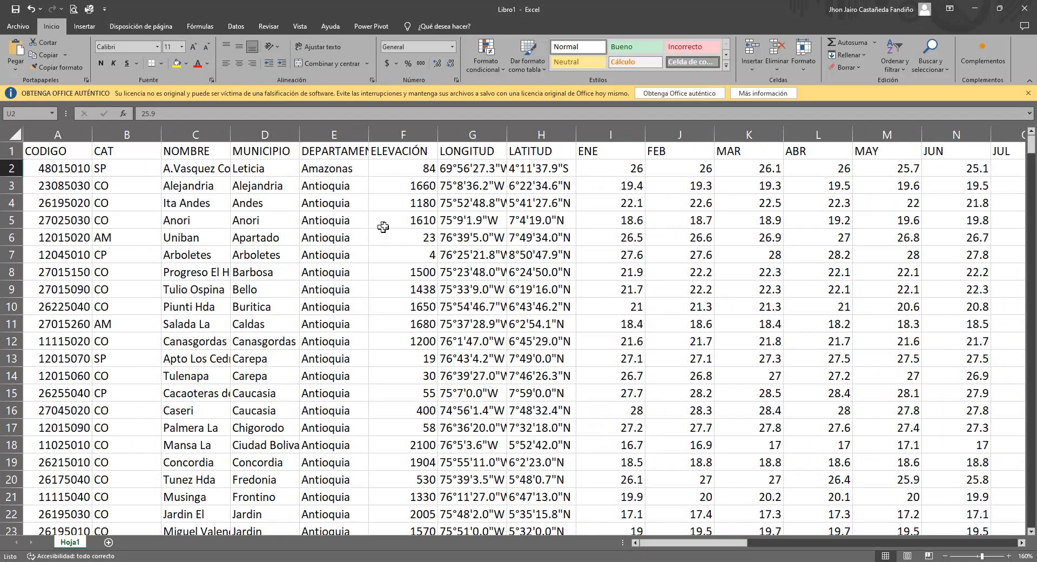
# Step: Add filters to the header row and filter DEPARTAMENTO to show only the Antioquia records
pyautogui.click(339, 157)
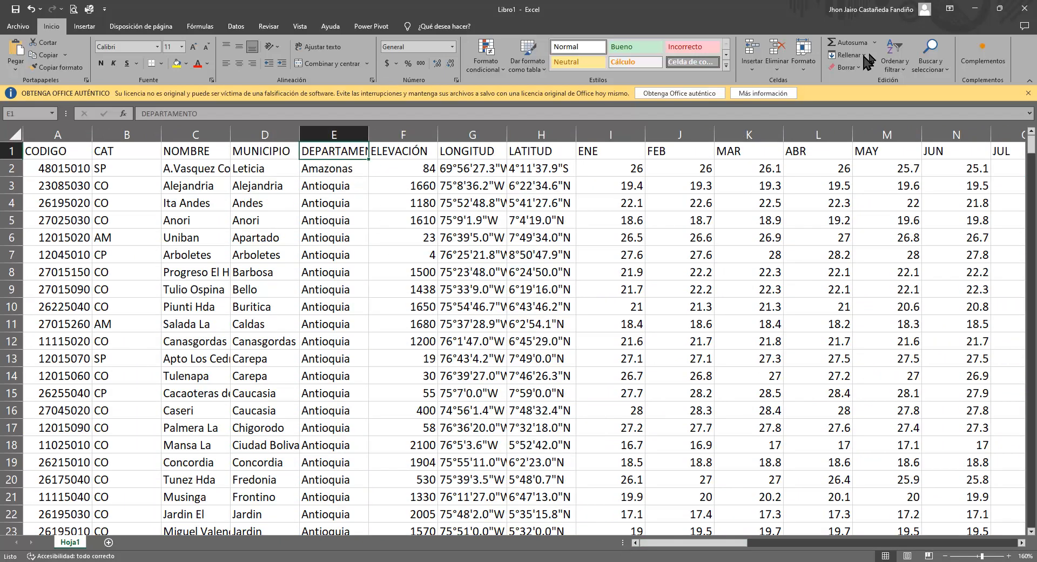
pyautogui.click(895, 61)
pyautogui.click(901, 121)
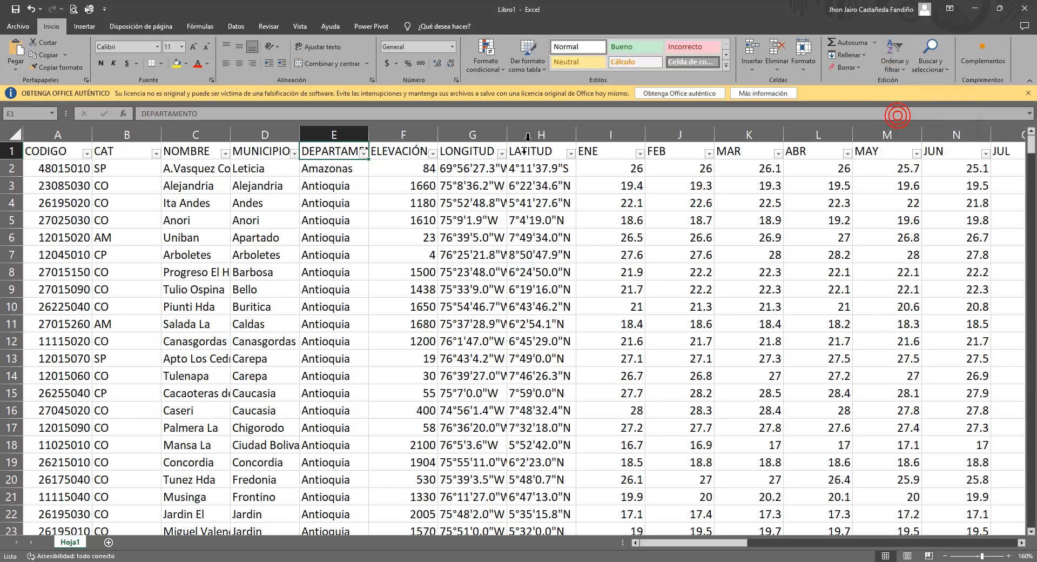
pyautogui.click(363, 154)
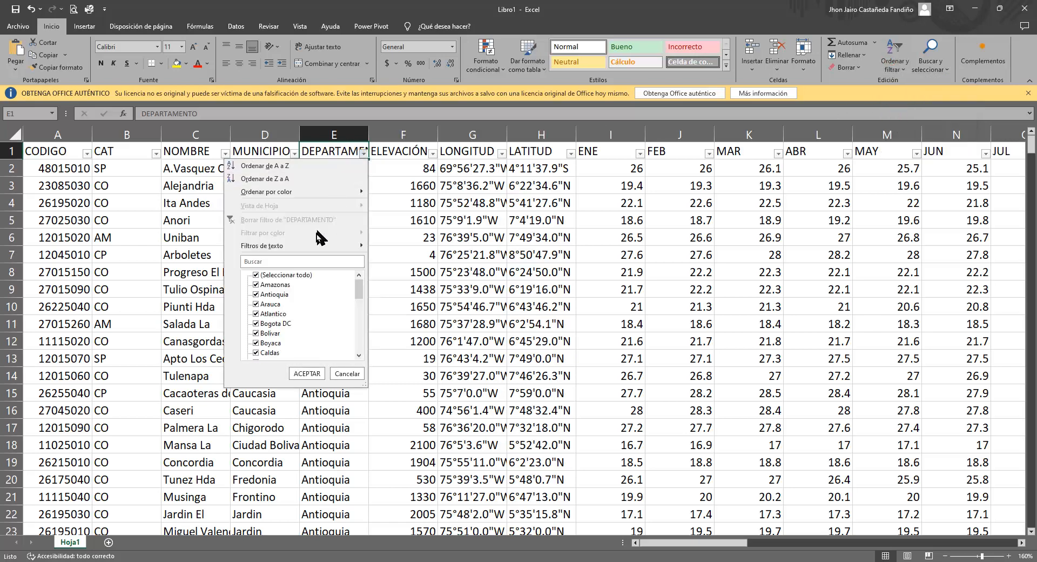
pyautogui.click(281, 275)
pyautogui.click(277, 284)
pyautogui.click(275, 294)
pyautogui.click(307, 373)
pyautogui.scroll(-1, 366, 320)
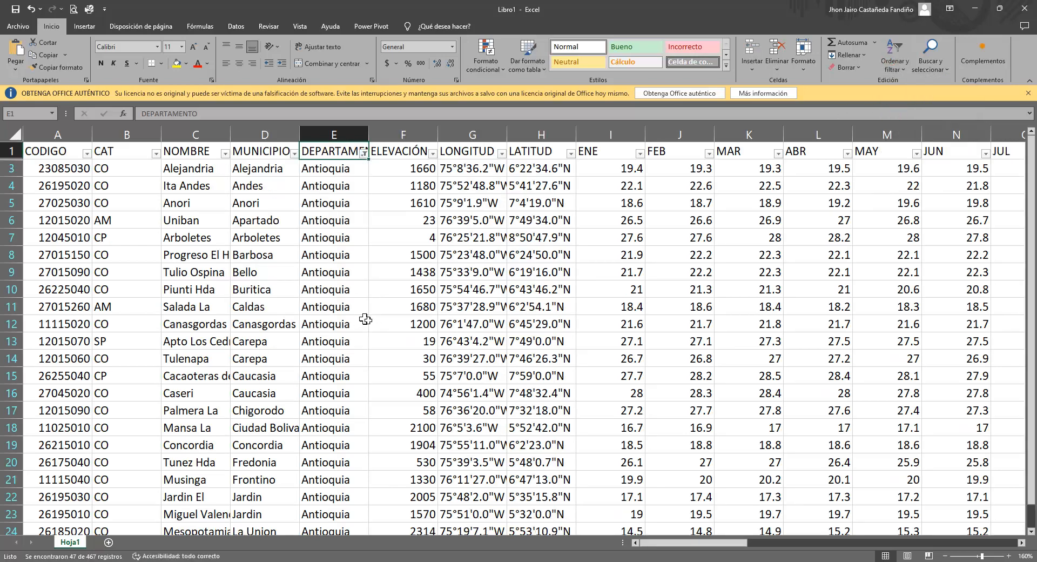
# Step: Copy the filtered ELEVACIÓN column with its header and paste it transposed at cell B472 below the table
pyautogui.click(409, 155)
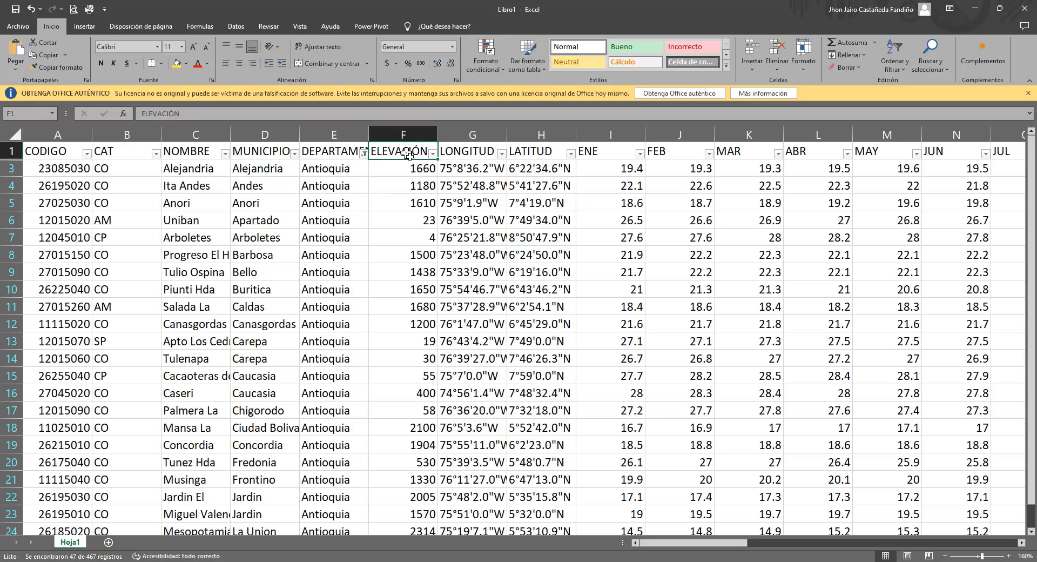
pyautogui.hotkey('ctrl', 'shift', 'Down')
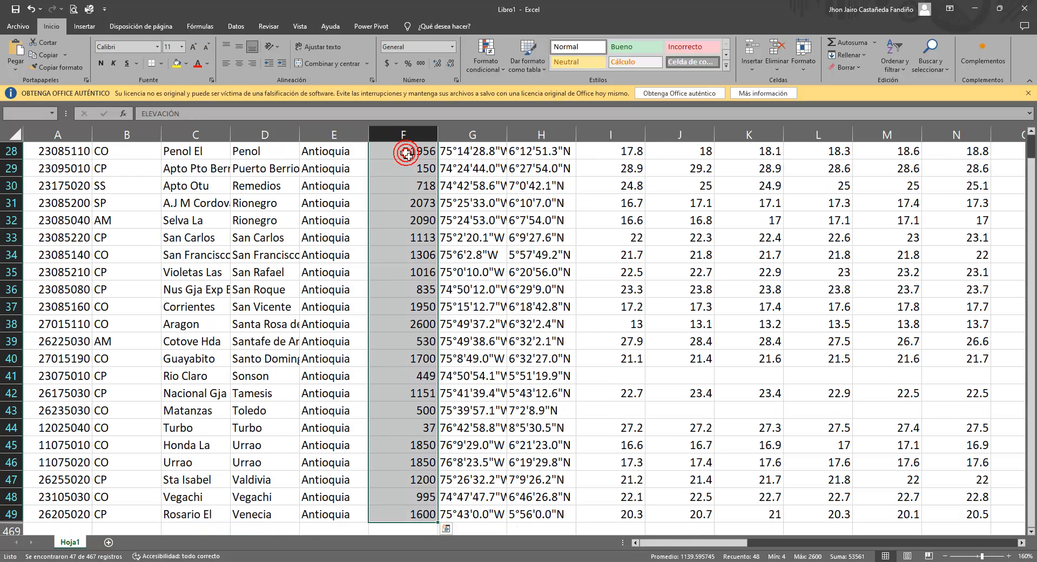
pyautogui.hotkey('ctrl', 'c')
pyautogui.scroll(-1, 341, 313)
pyautogui.scroll(-3, 222, 361)
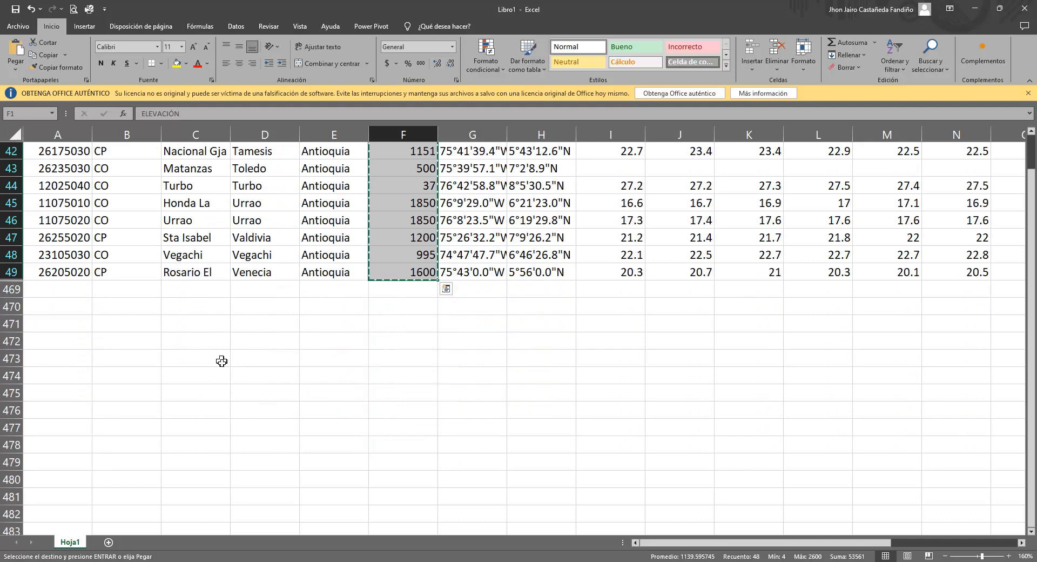
pyautogui.rightClick(132, 338)
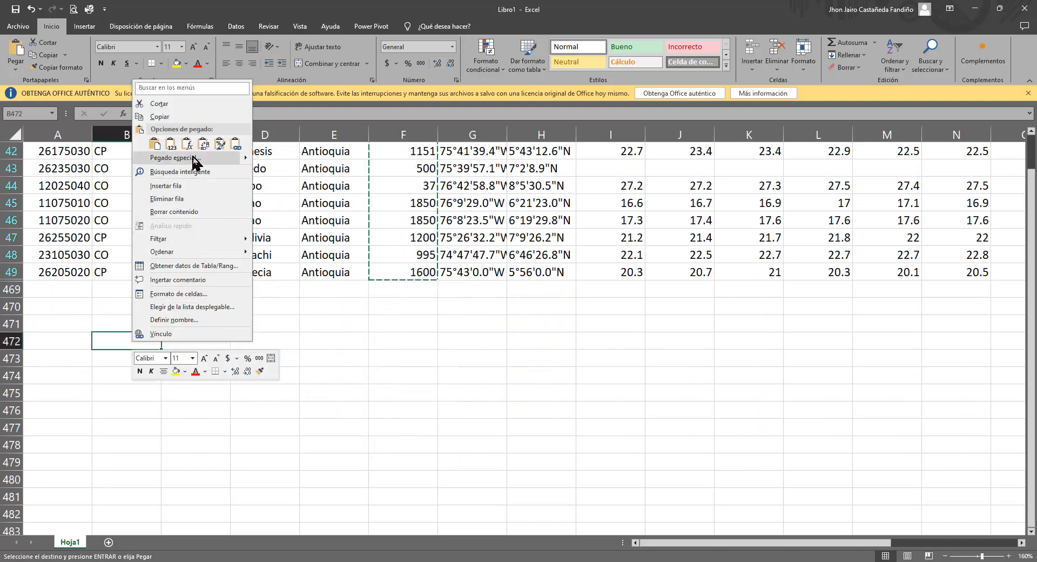
pyautogui.click(203, 144)
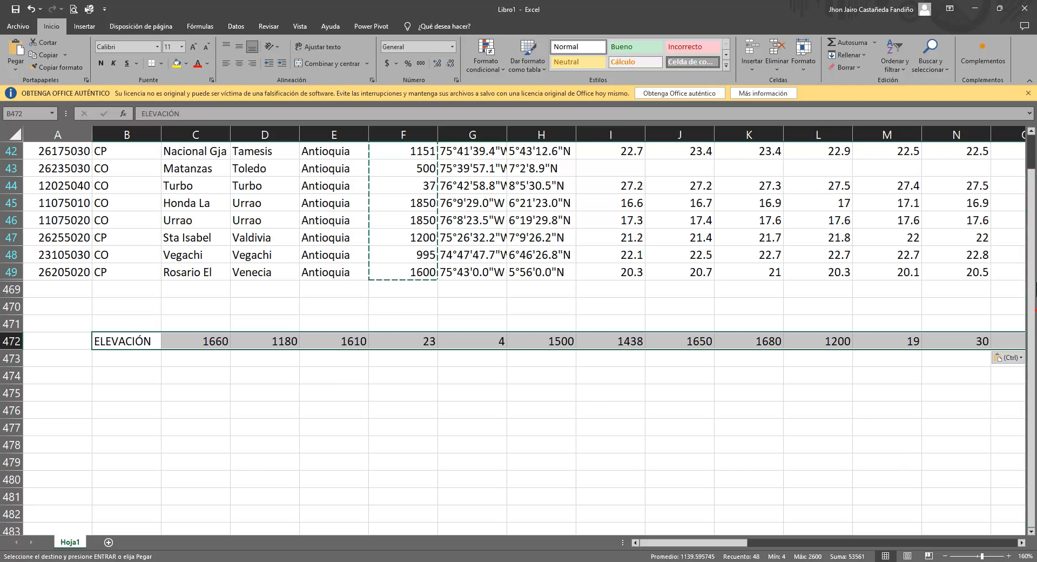
# Step: Copy the ANUAL values from U3 down to U40 and paste them transposed at B473, under the elevation row
pyautogui.moveTo(1033, 363); pyautogui.dragTo(1033, 204)
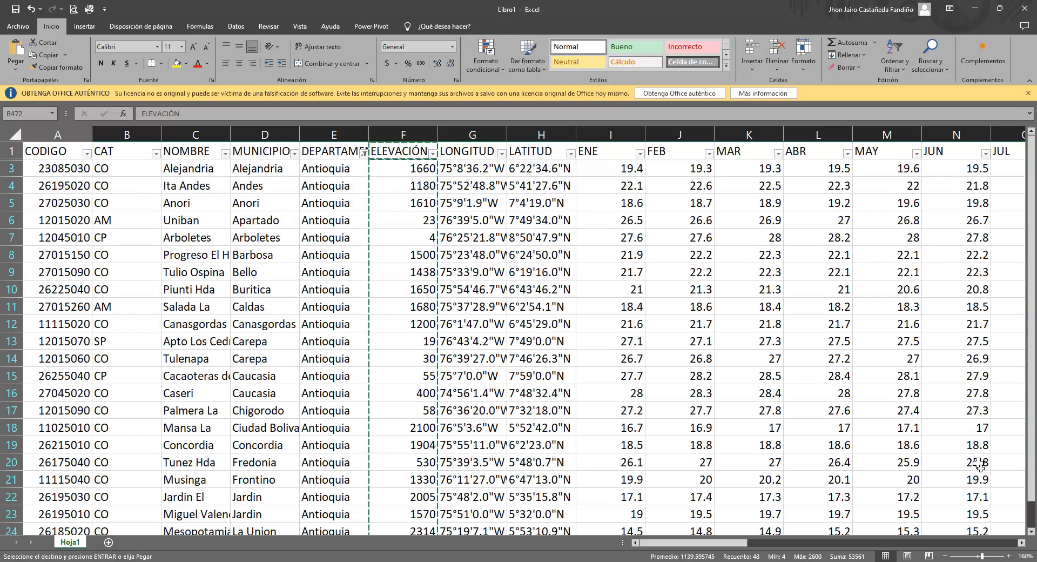
pyautogui.hscroll(6, 736, 311)
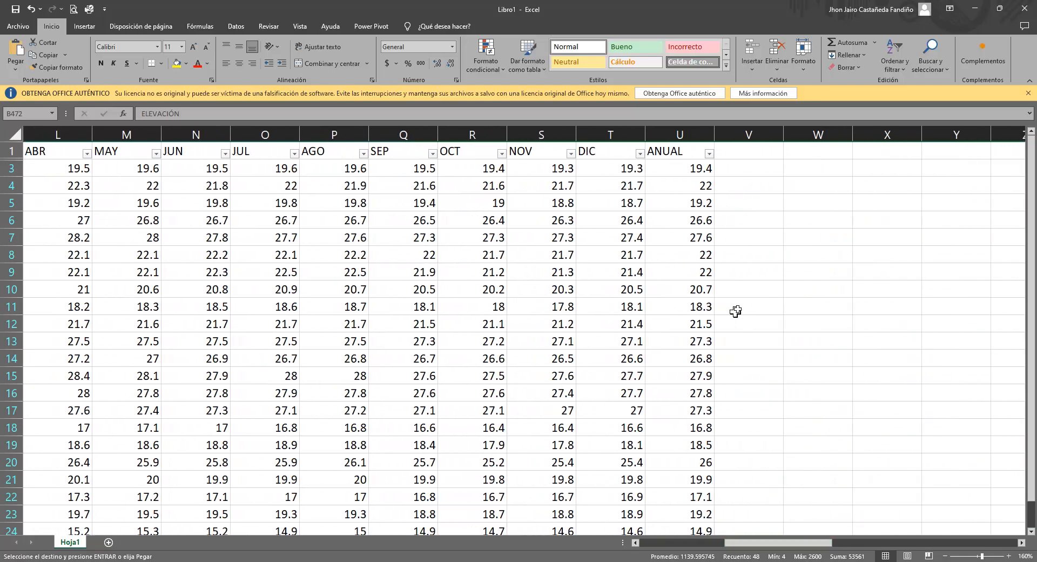
pyautogui.click(679, 173)
pyautogui.hotkey('ctrl', 'shift', 'Down')
pyautogui.hotkey('ctrl', 'c')
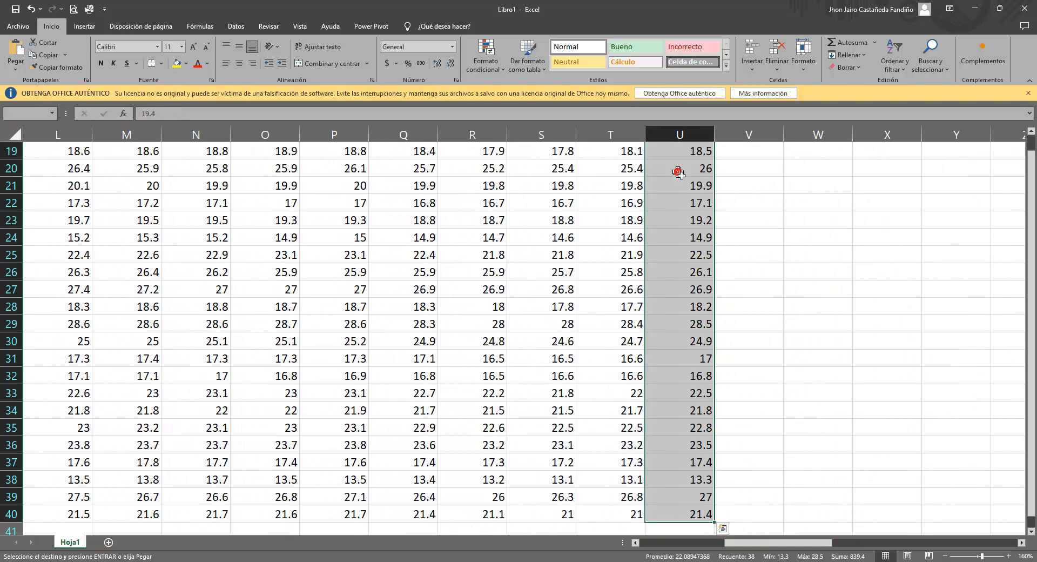
pyautogui.moveTo(810, 542); pyautogui.dragTo(727, 543)
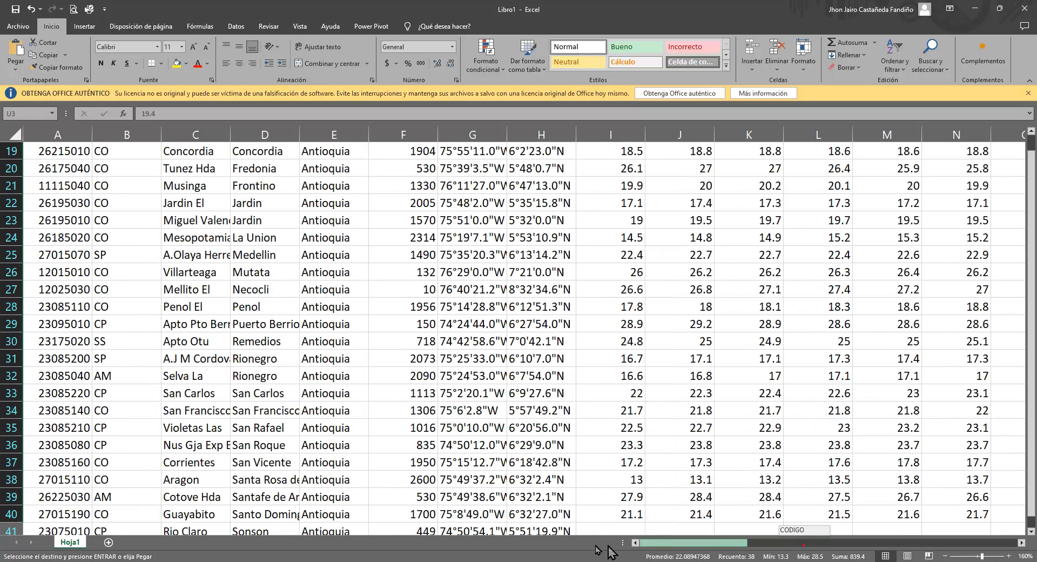
pyautogui.scroll(-2, 178, 459)
pyautogui.scroll(-5, 178, 458)
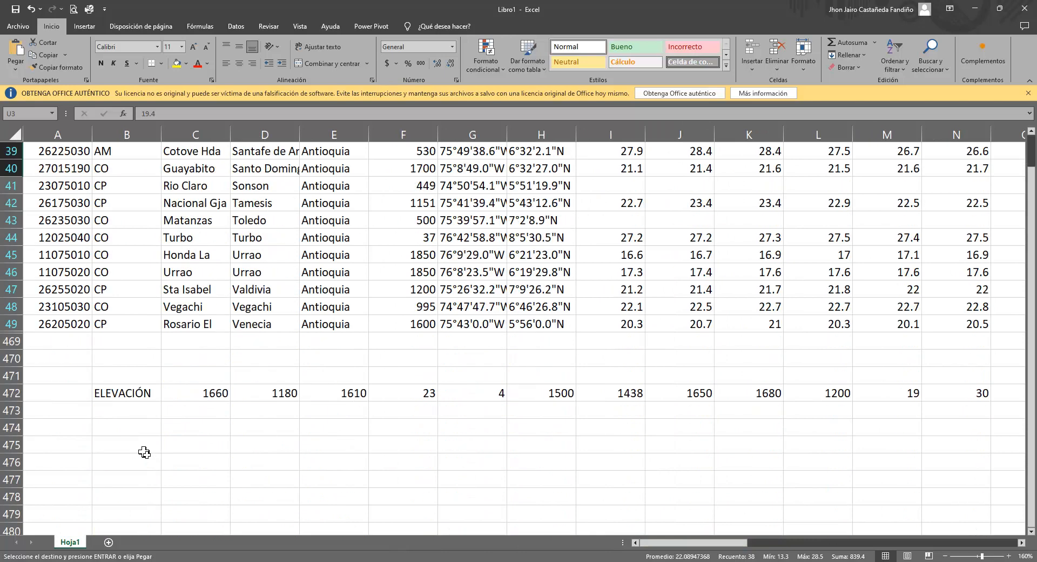
pyautogui.click(122, 417)
pyautogui.rightClick(122, 418)
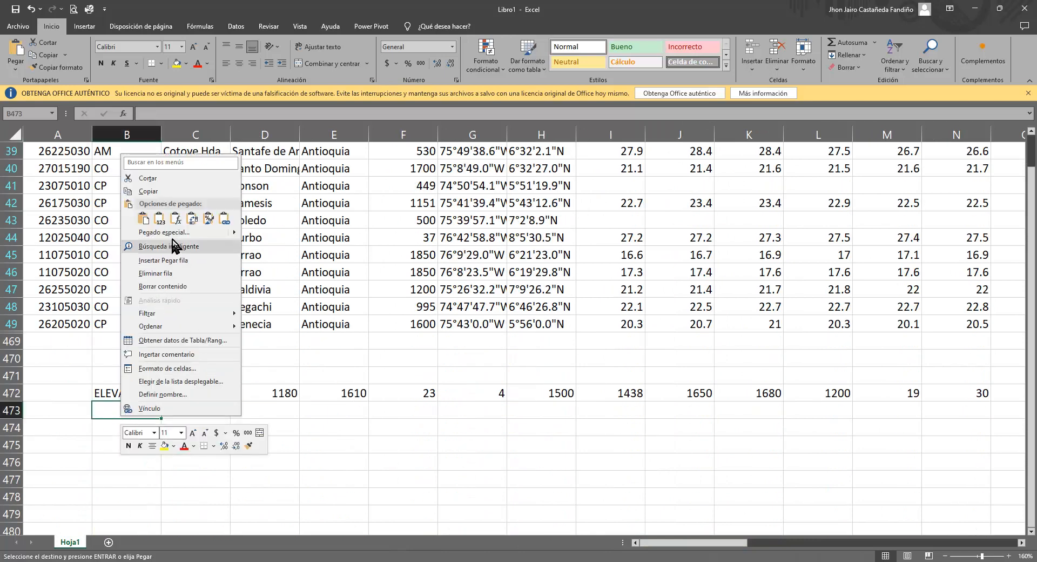
pyautogui.click(191, 219)
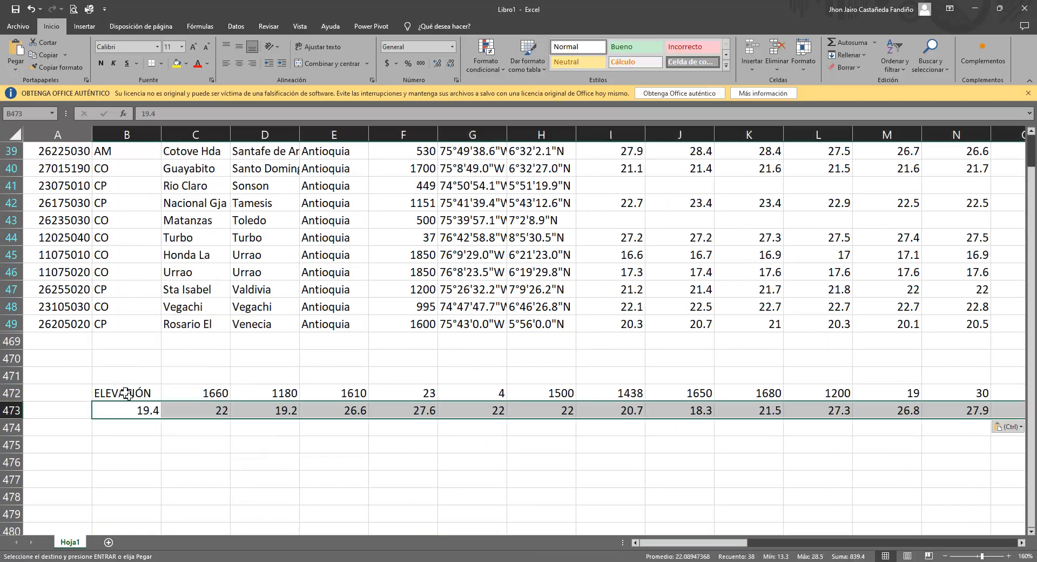
# Step: Shift the transposed annual values one cell to start at C473, and label B473 "Media Anual"
pyautogui.moveTo(129, 424); pyautogui.dragTo(191, 423)
pyautogui.click(137, 414)
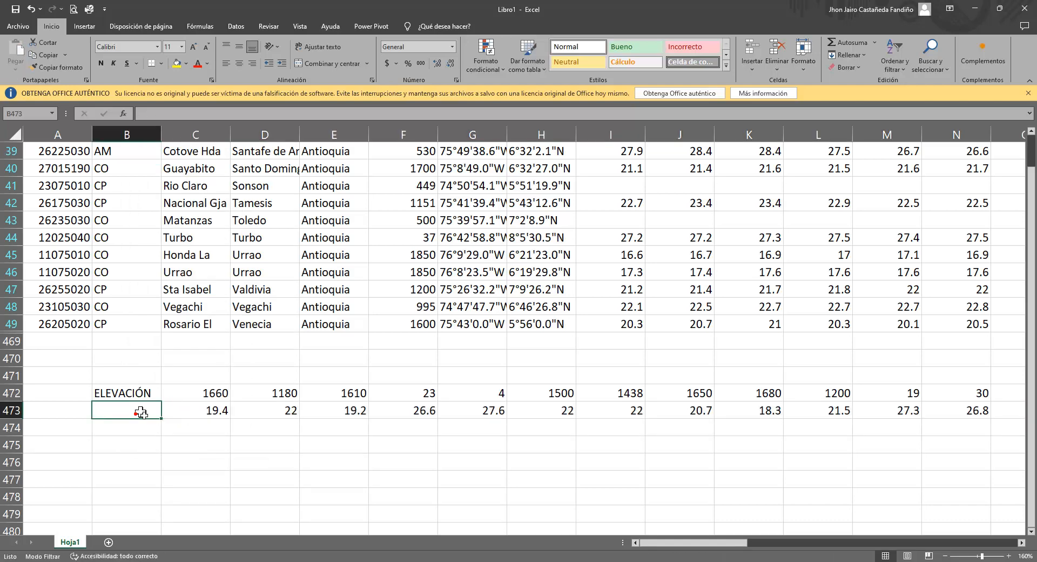
pyautogui.write('a Anual')
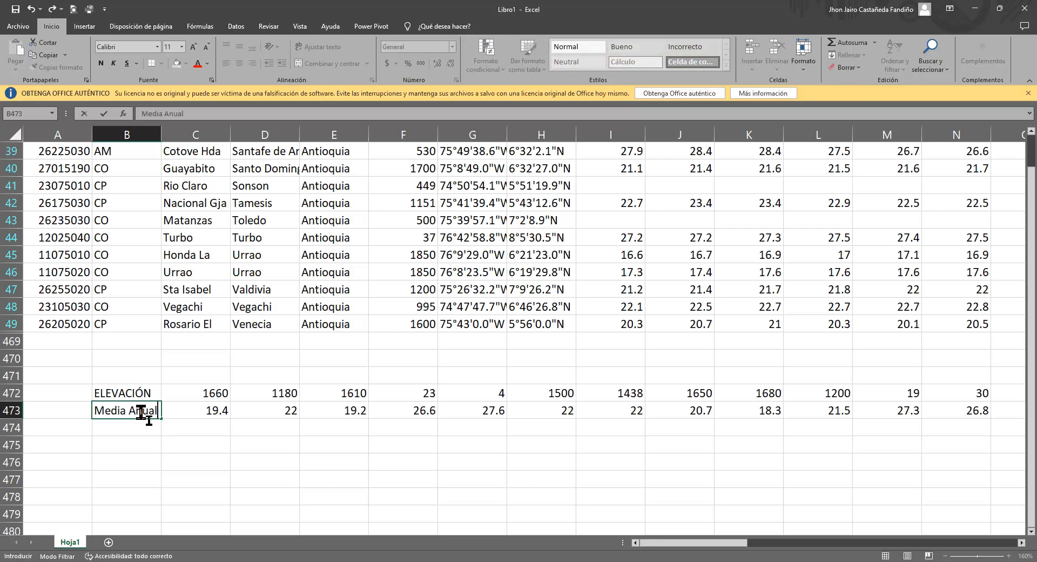
pyautogui.click(208, 397)
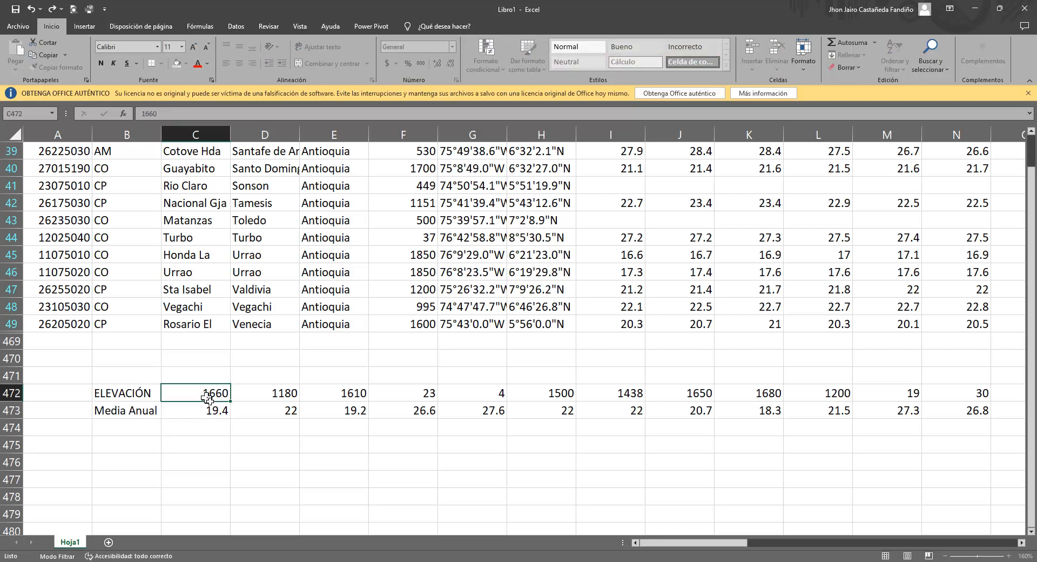
pyautogui.click(149, 392)
pyautogui.press('Down')
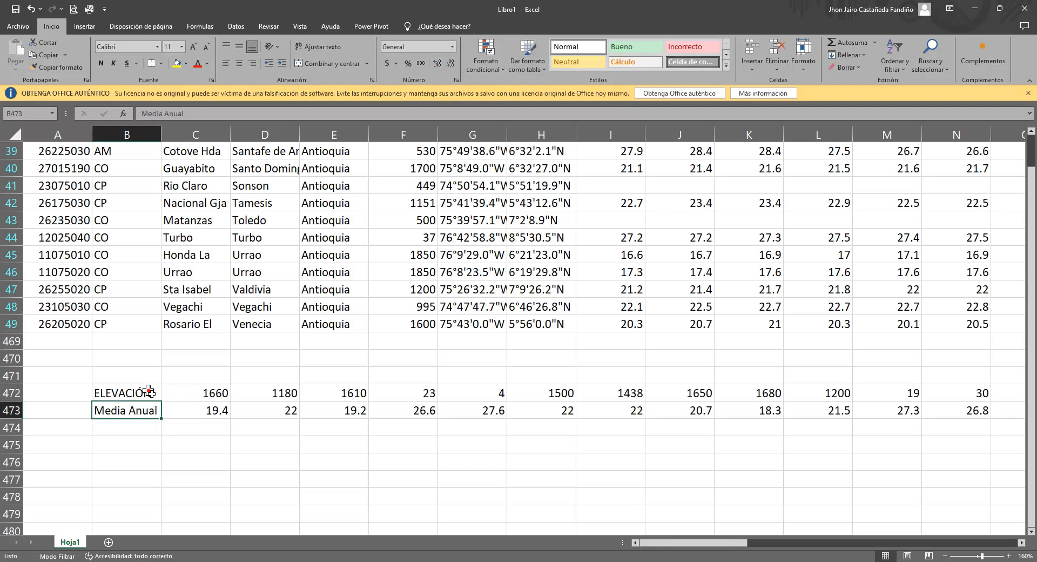
pyautogui.click(149, 392)
pyautogui.hotkey('shift', 'Down')
pyautogui.hotkey('ctrl', 'shift', 'Right')
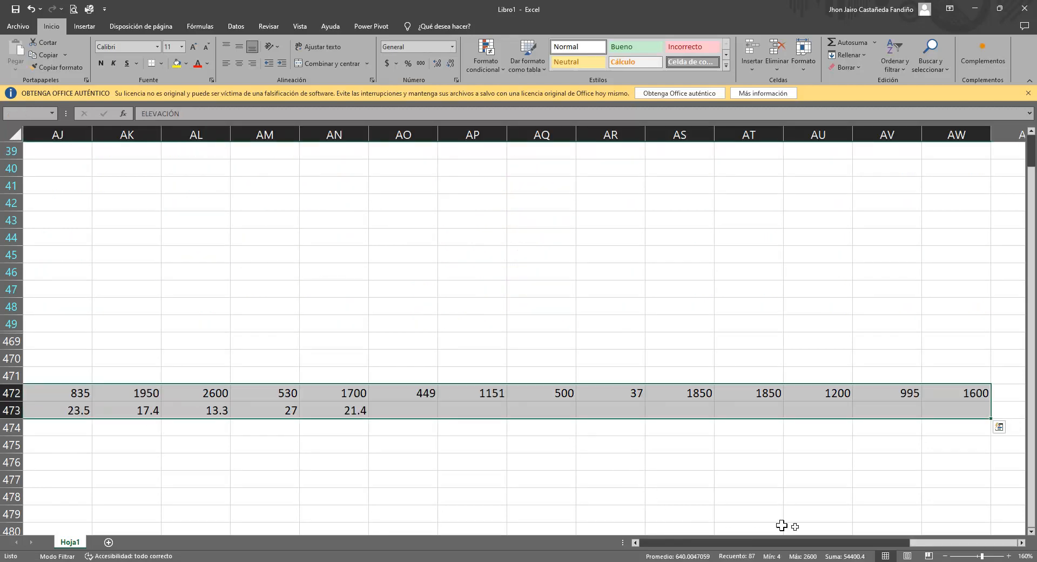
pyautogui.moveTo(915, 543); pyautogui.dragTo(642, 545)
pyautogui.moveTo(778, 548); pyautogui.dragTo(916, 548)
# Step: Insert the recommended line chart from the elevation and annual mean rows, using the range B472:AN473
pyautogui.click(413, 393)
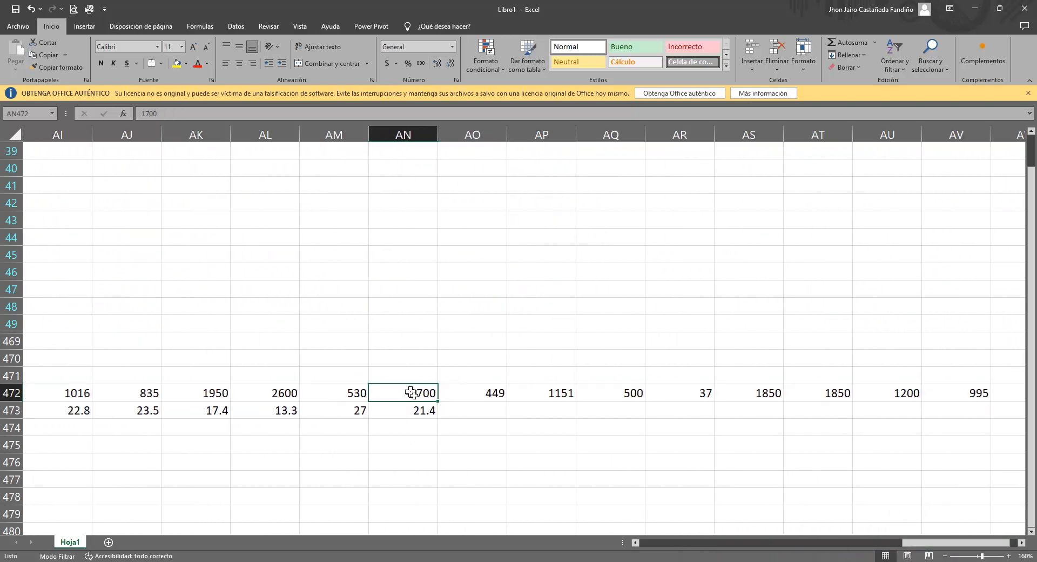
pyautogui.hotkey('shift', 'Down')
pyautogui.hotkey('shift', 'Home')
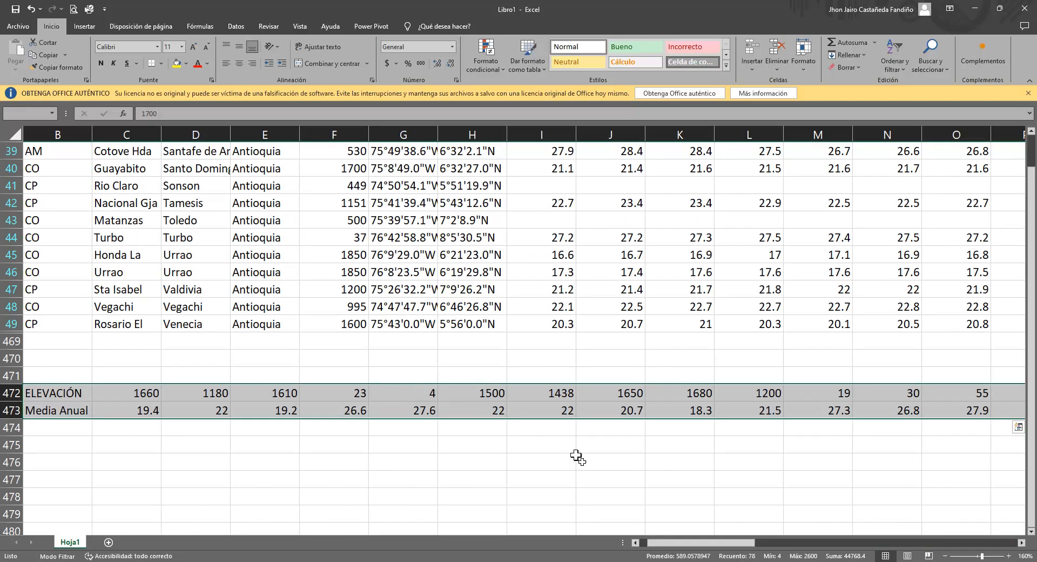
pyautogui.moveTo(672, 543); pyautogui.dragTo(643, 544)
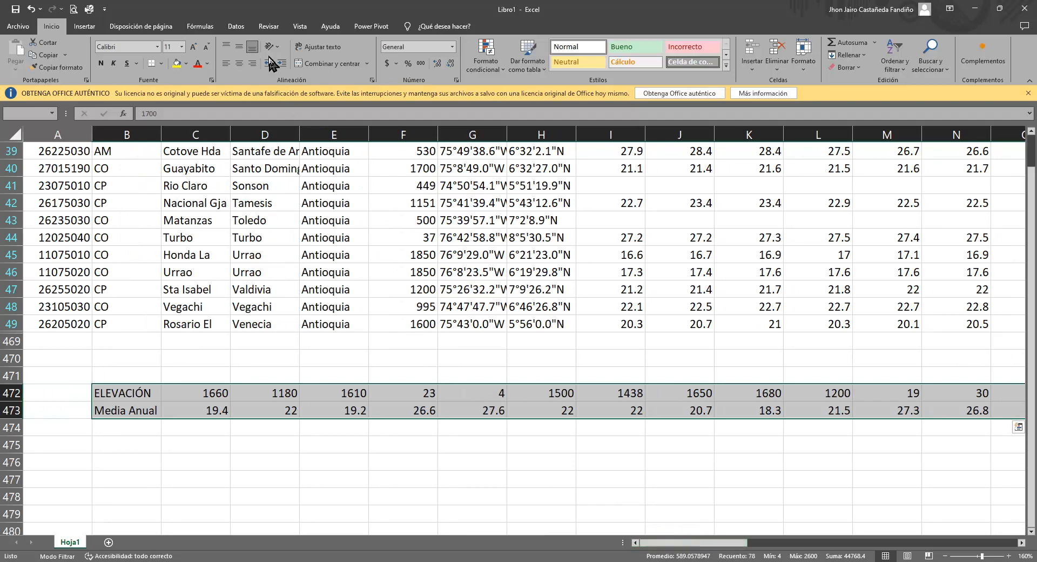
pyautogui.click(84, 25)
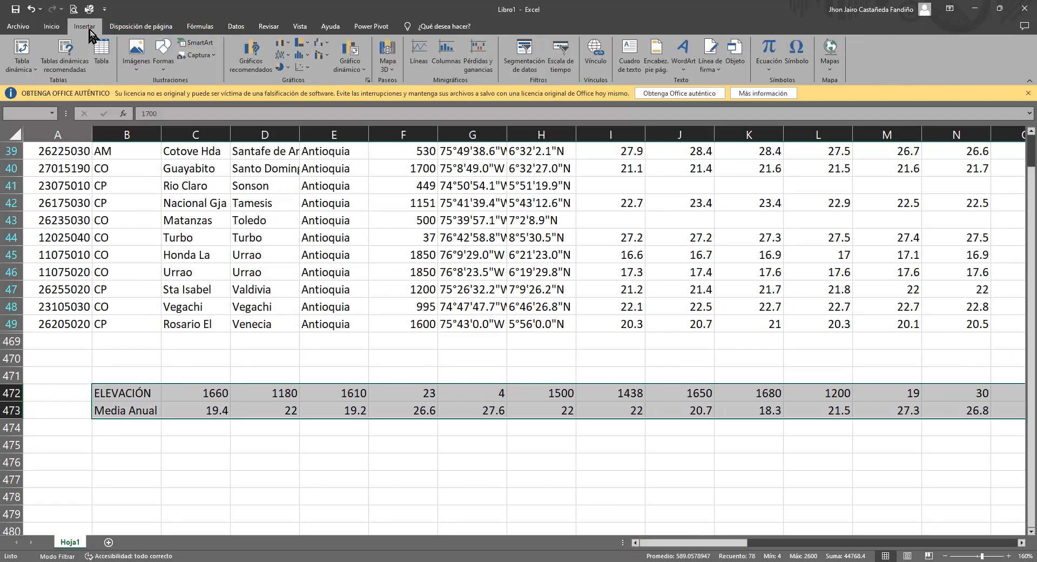
pyautogui.click(246, 63)
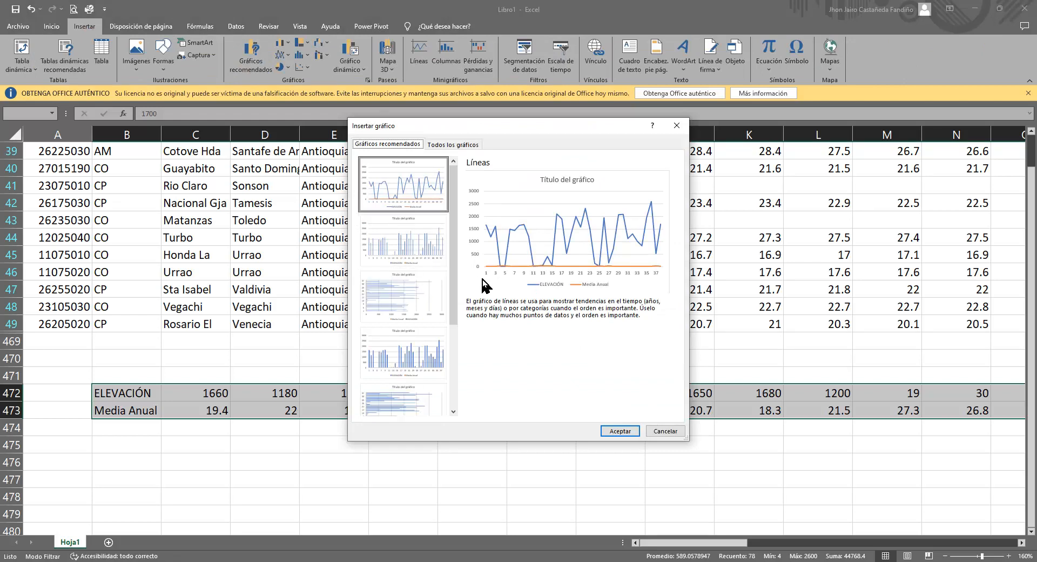
pyautogui.scroll(-3, 419, 286)
pyautogui.scroll(5, 453, 344)
pyautogui.click(620, 431)
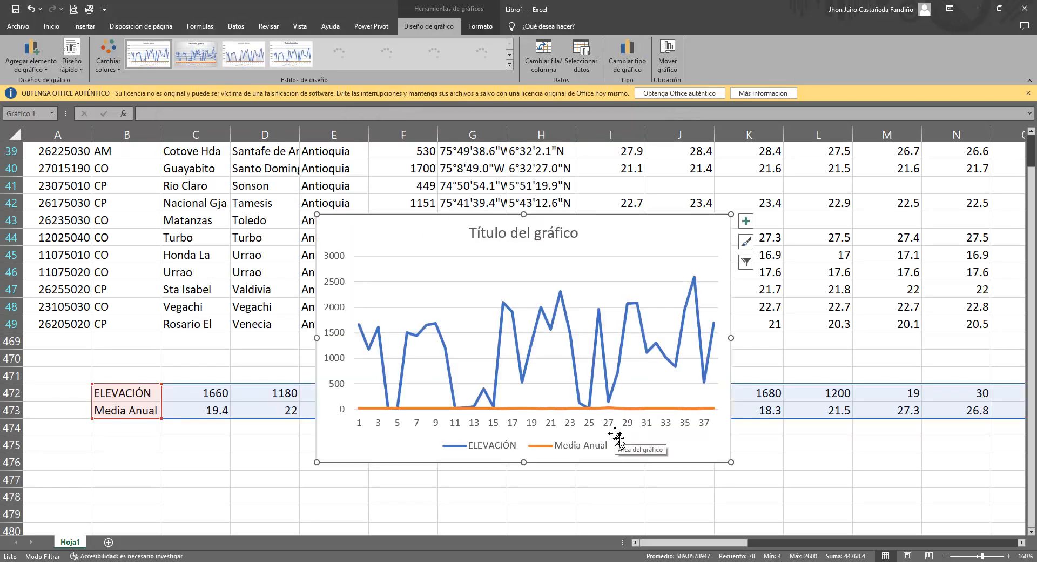
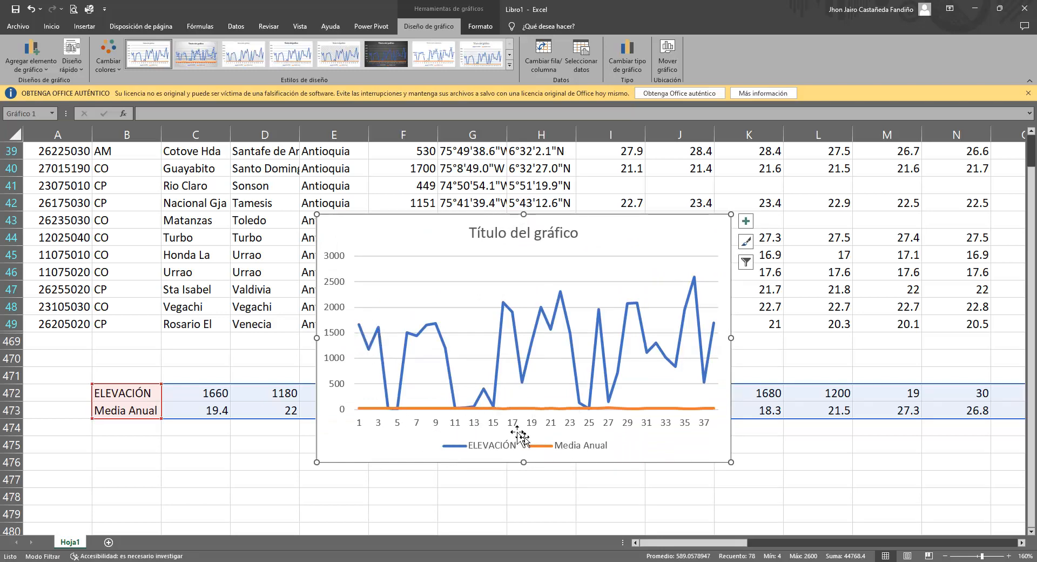
# Step: Check the cell ranges behind the ELEVACIÓN series in the line chart's data source
pyautogui.rightClick(470, 369)
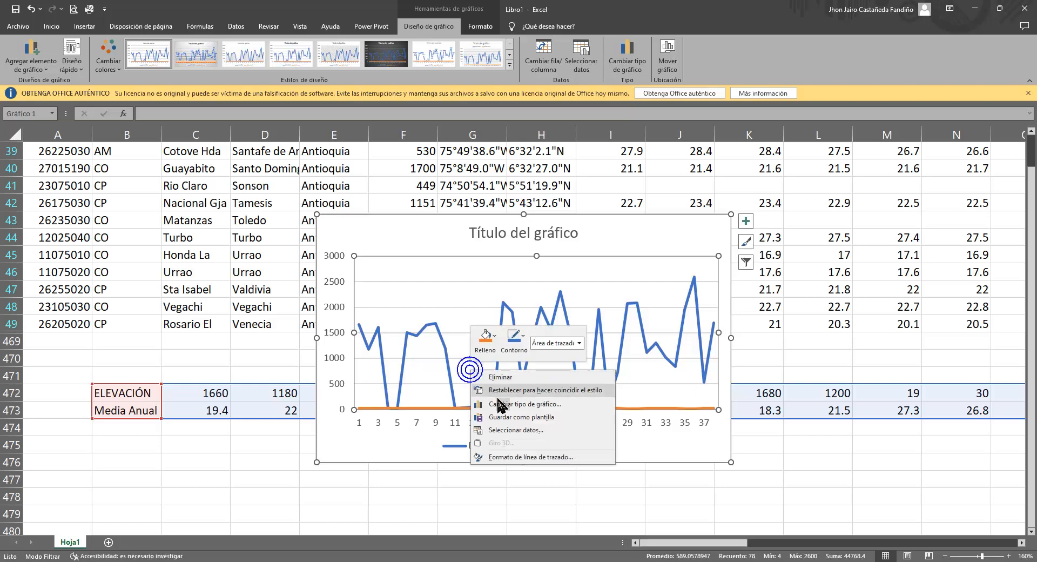
pyautogui.click(507, 430)
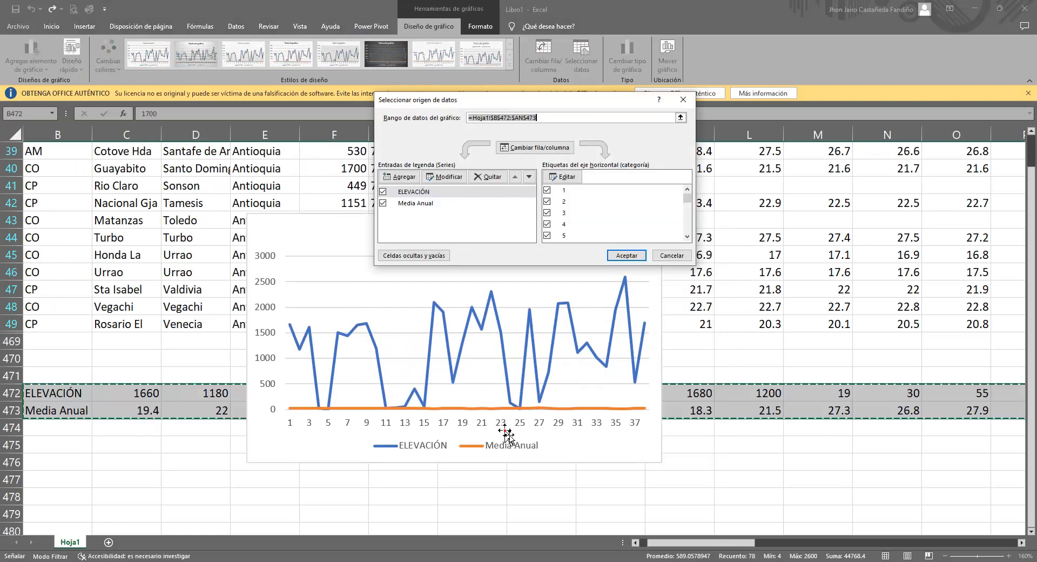
pyautogui.click(420, 195)
pyautogui.click(444, 177)
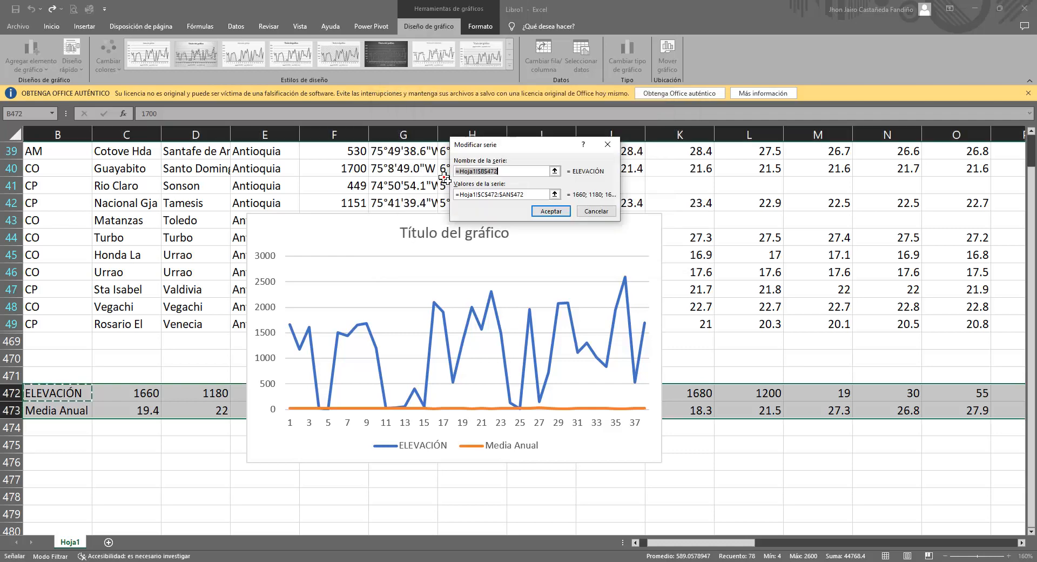
pyautogui.click(555, 194)
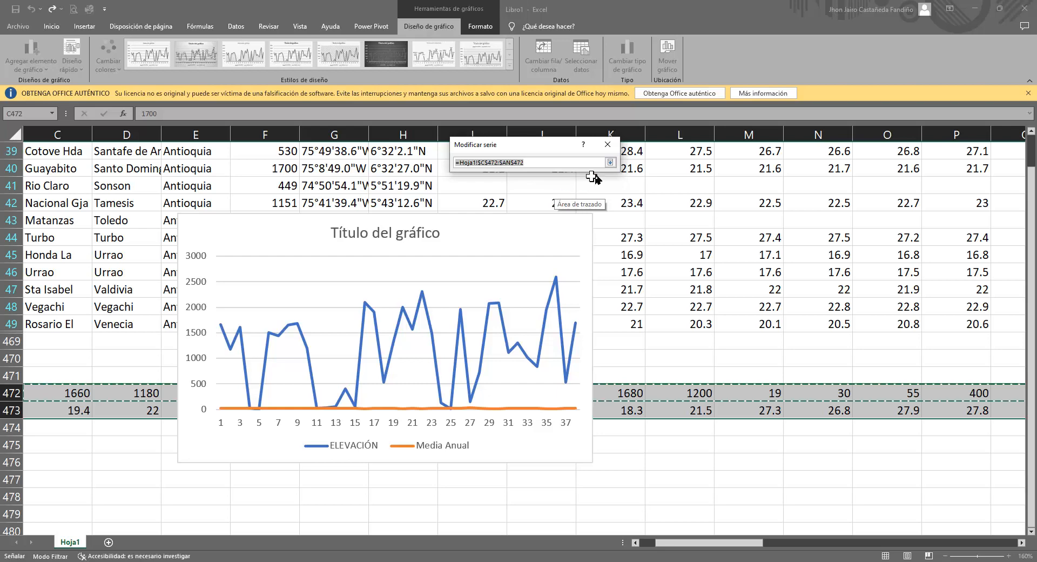
pyautogui.click(610, 162)
pyautogui.click(551, 211)
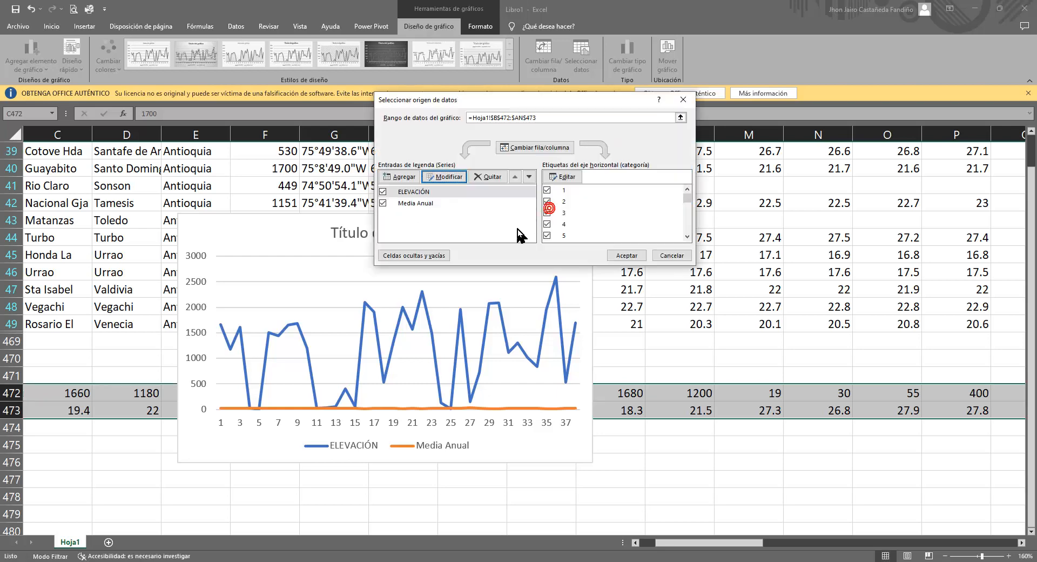
# Step: Check the cell ranges behind the Media Anual series, then close the chart's data source settings
pyautogui.click(419, 204)
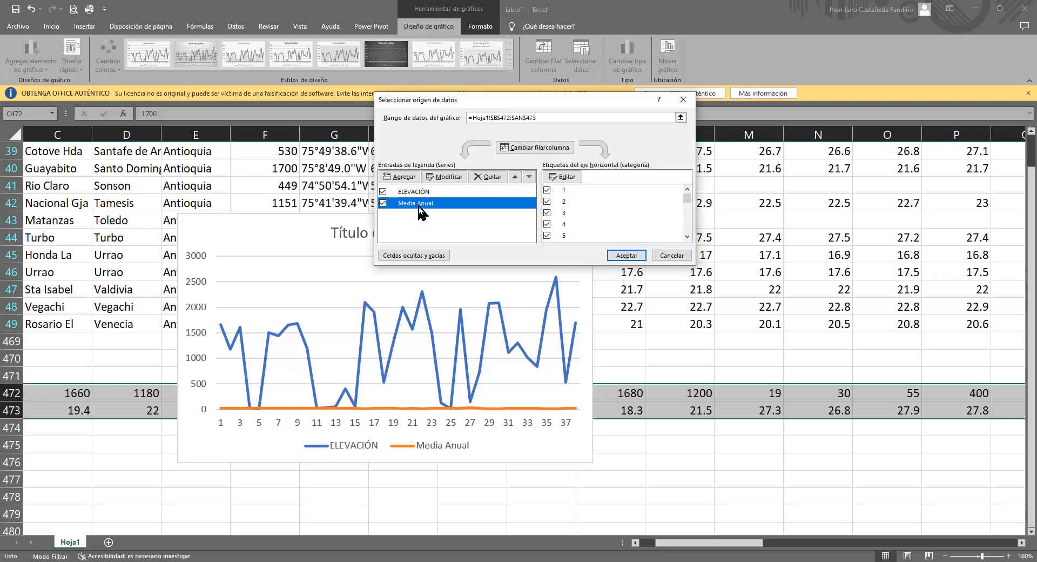
pyautogui.click(444, 177)
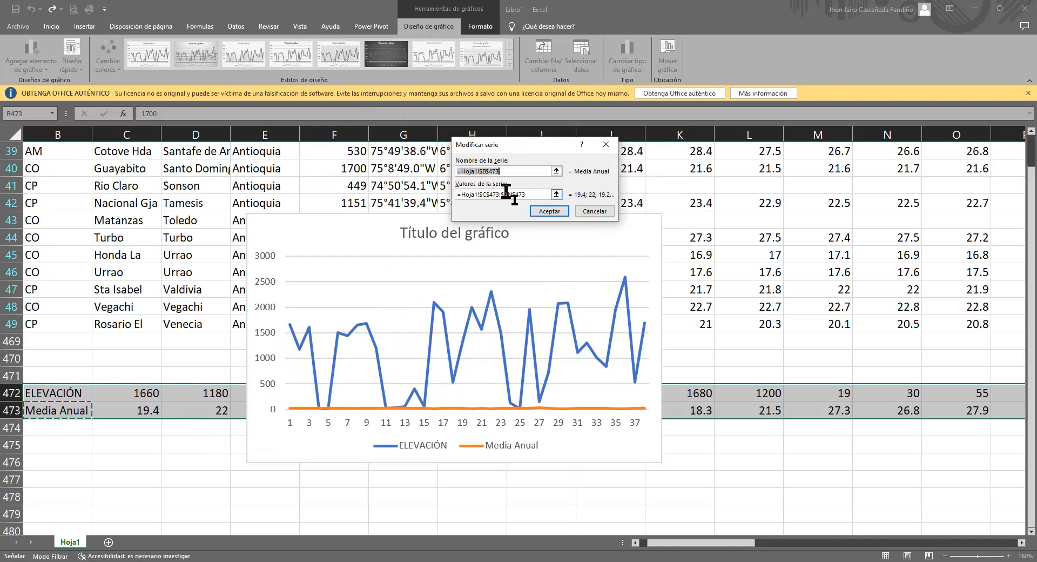
pyautogui.click(556, 194)
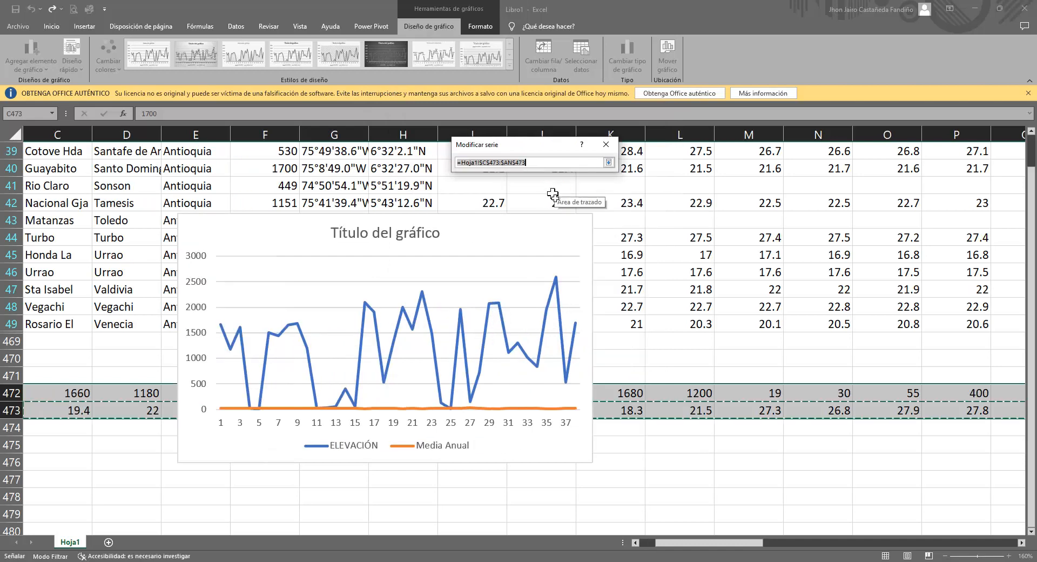
pyautogui.click(609, 163)
pyautogui.click(553, 211)
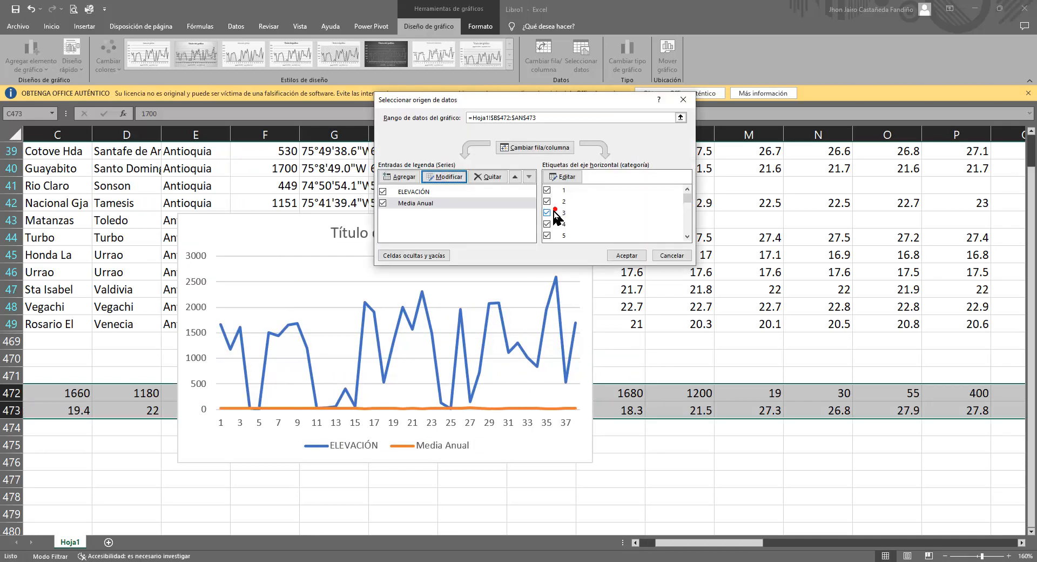
pyautogui.click(627, 255)
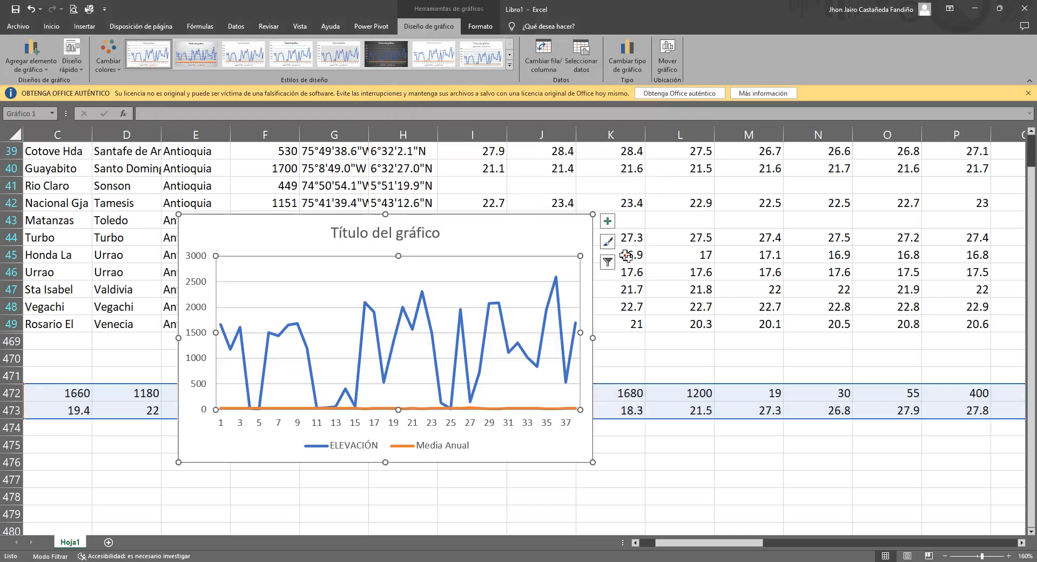
# Step: Delete the line chart and insert a markers-only scatter chart from the elevation and annual mean rows
pyautogui.click(585, 218)
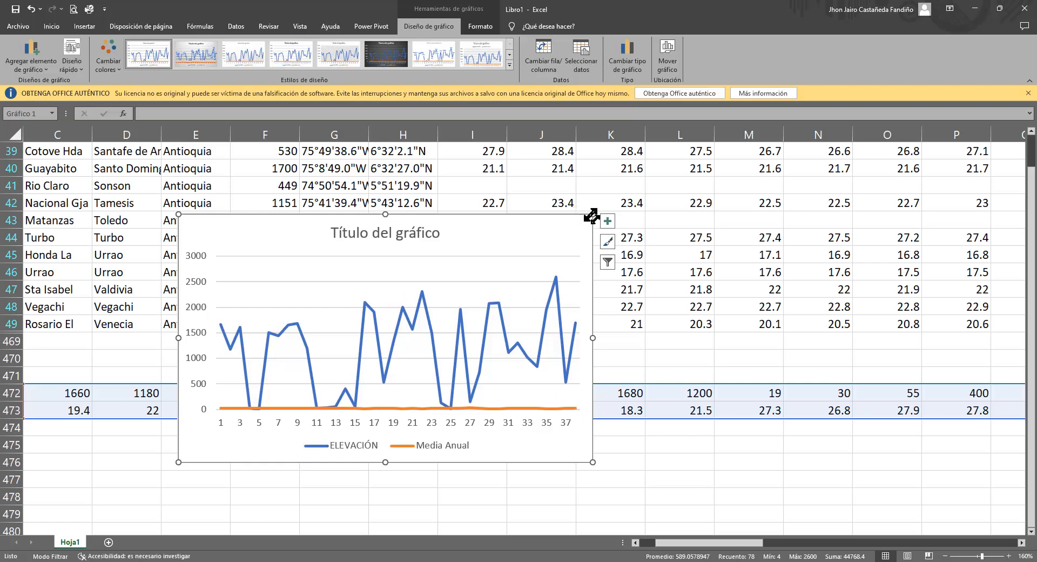
pyautogui.press('Delete')
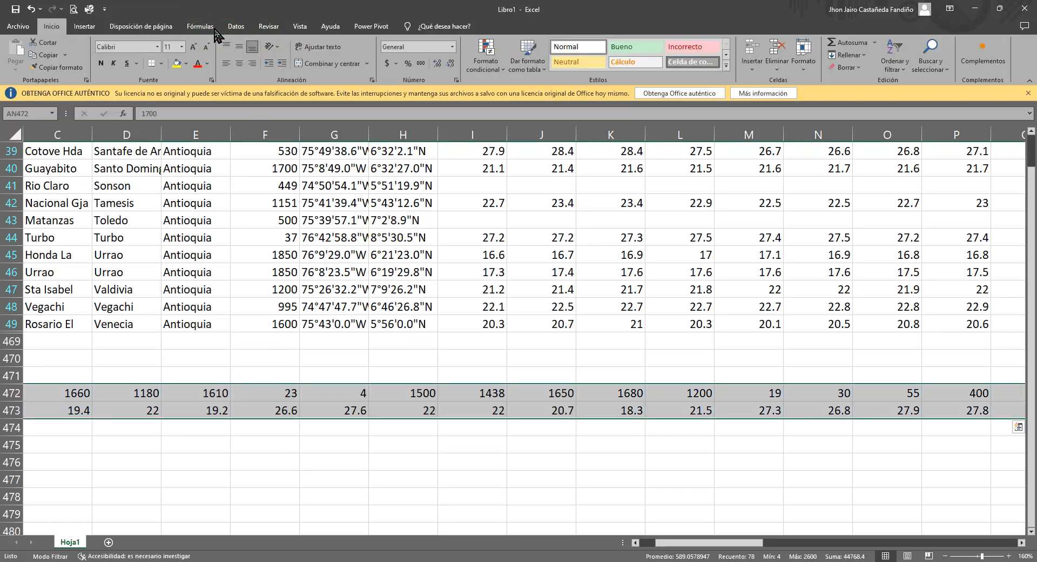
pyautogui.click(88, 30)
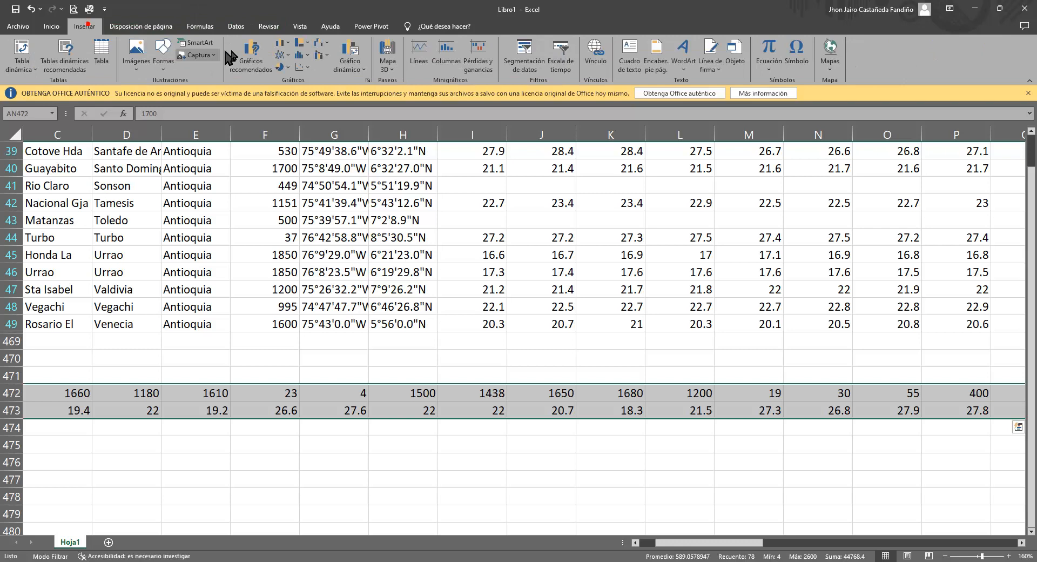
pyautogui.click(308, 68)
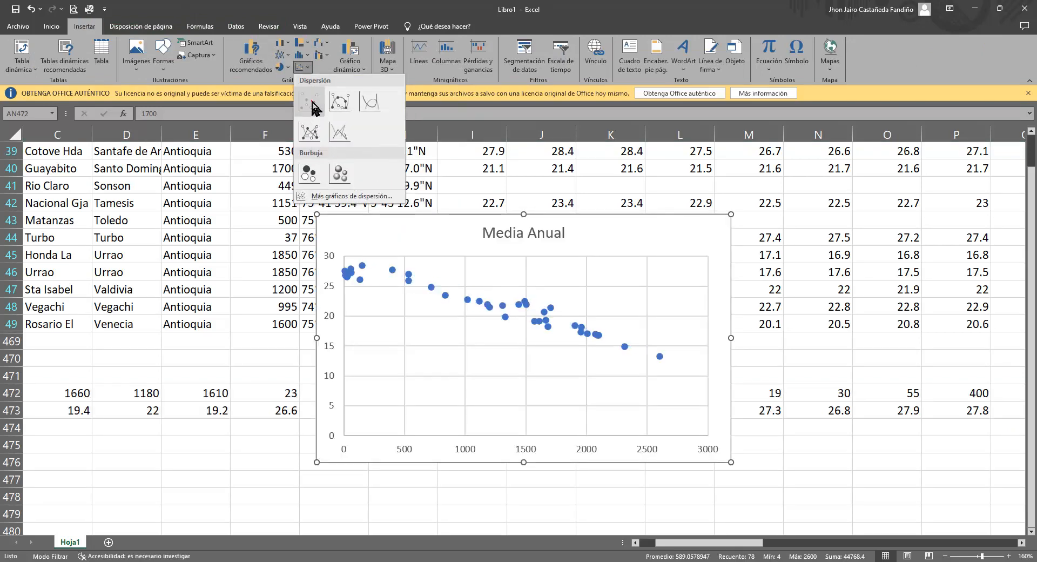
pyautogui.click(312, 105)
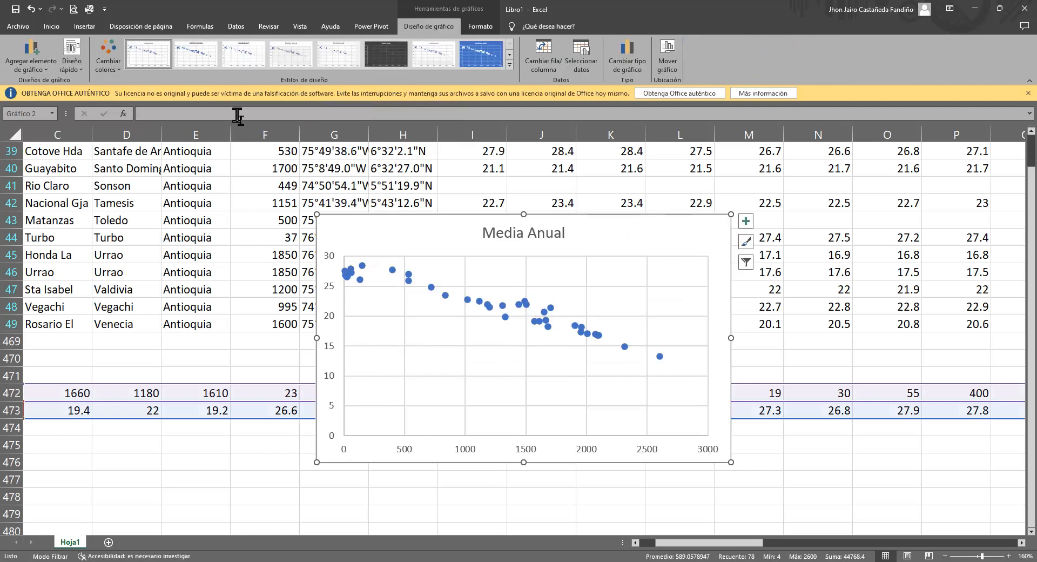
# Step: Apply the quick layout with axis titles, linear trendline, equation and R² to the scatter chart, and enlarge the chart
pyautogui.click(75, 72)
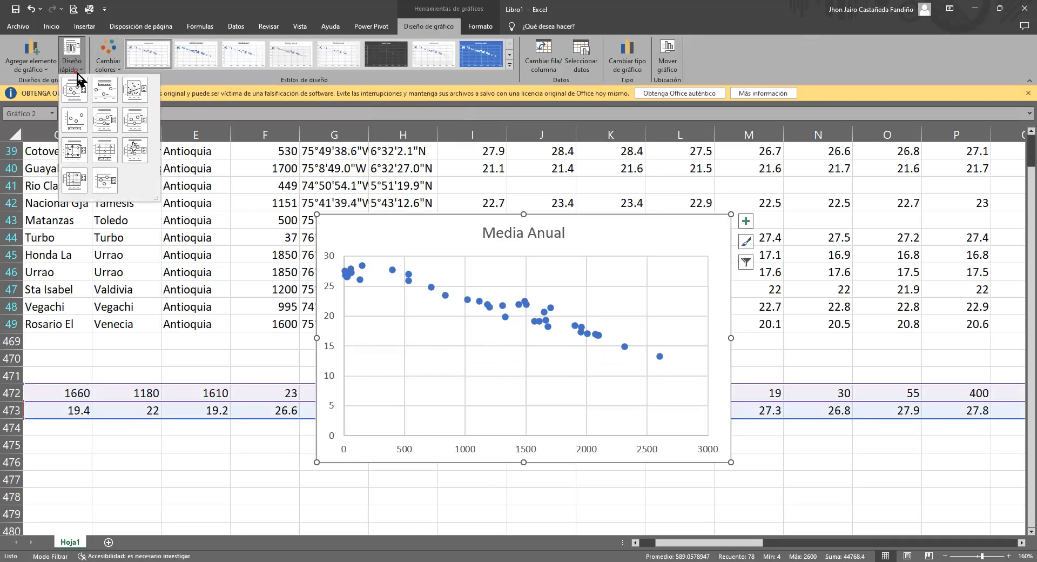
pyautogui.click(134, 151)
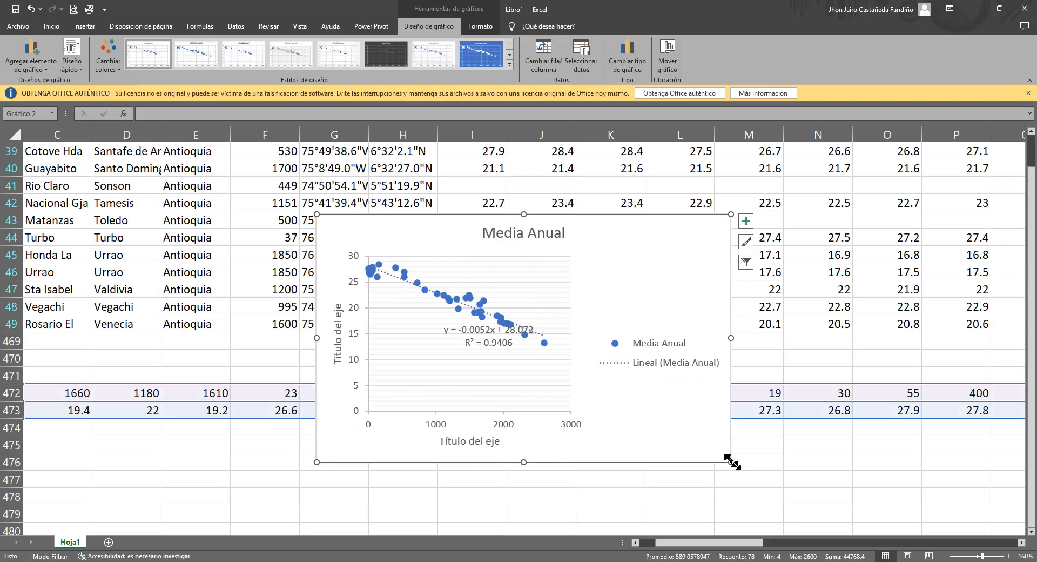
pyautogui.moveTo(732, 462); pyautogui.dragTo(830, 511)
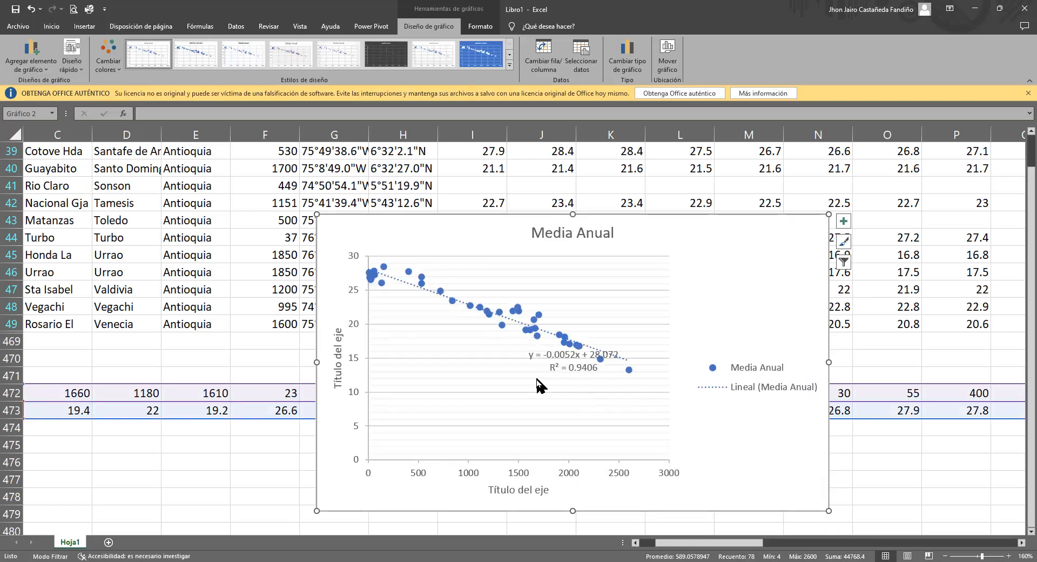
pyautogui.moveTo(317, 214); pyautogui.dragTo(258, 197)
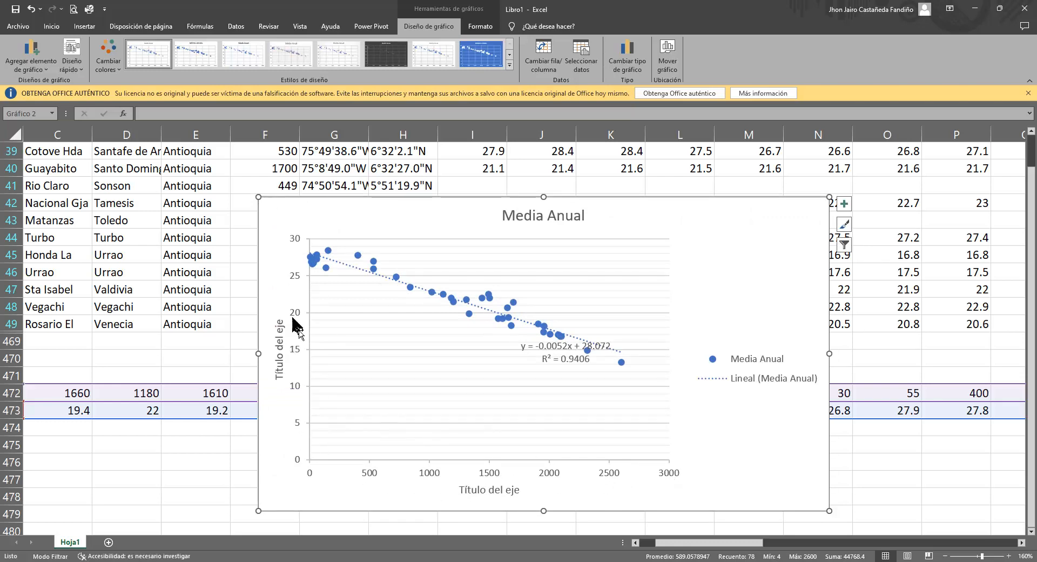
# Step: Move the trendline equation label into the empty area below the data points and enlarge its font to 16
pyautogui.click(562, 354)
pyautogui.moveTo(551, 339); pyautogui.dragTo(410, 345)
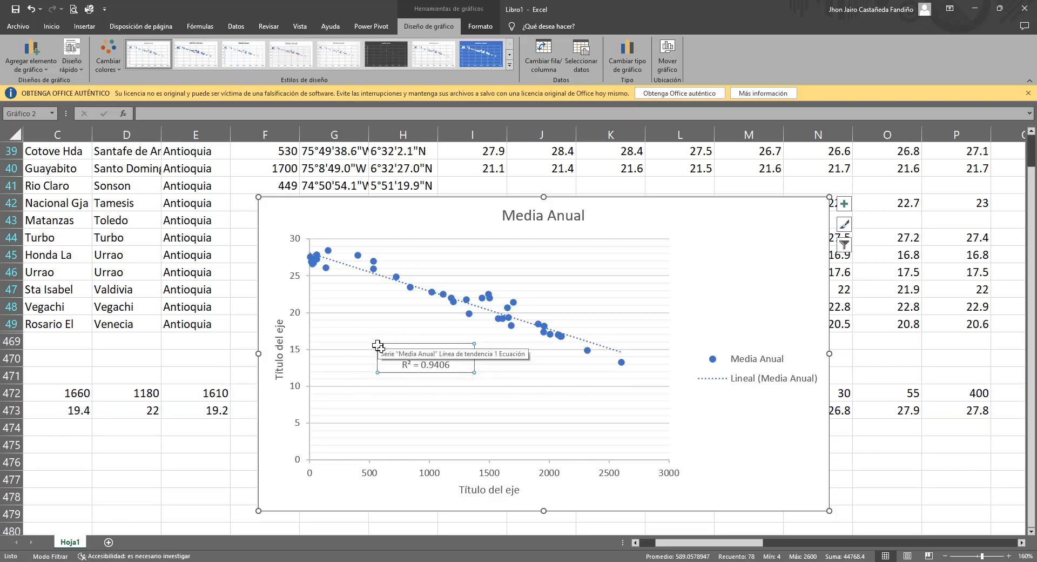
pyautogui.click(51, 26)
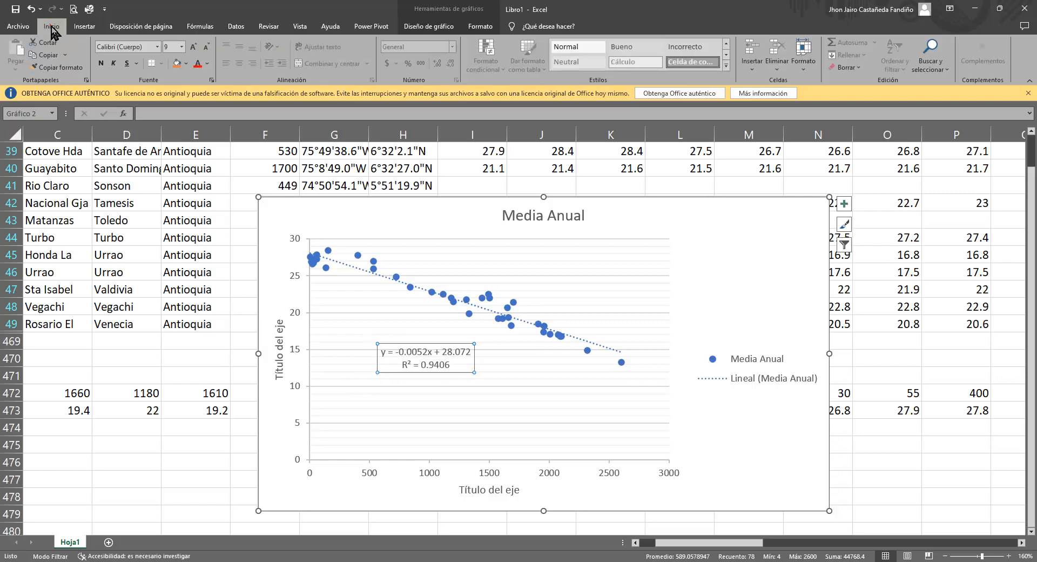
pyautogui.click(192, 46)
pyautogui.click(192, 46)
pyautogui.click(192, 47)
pyautogui.click(192, 47)
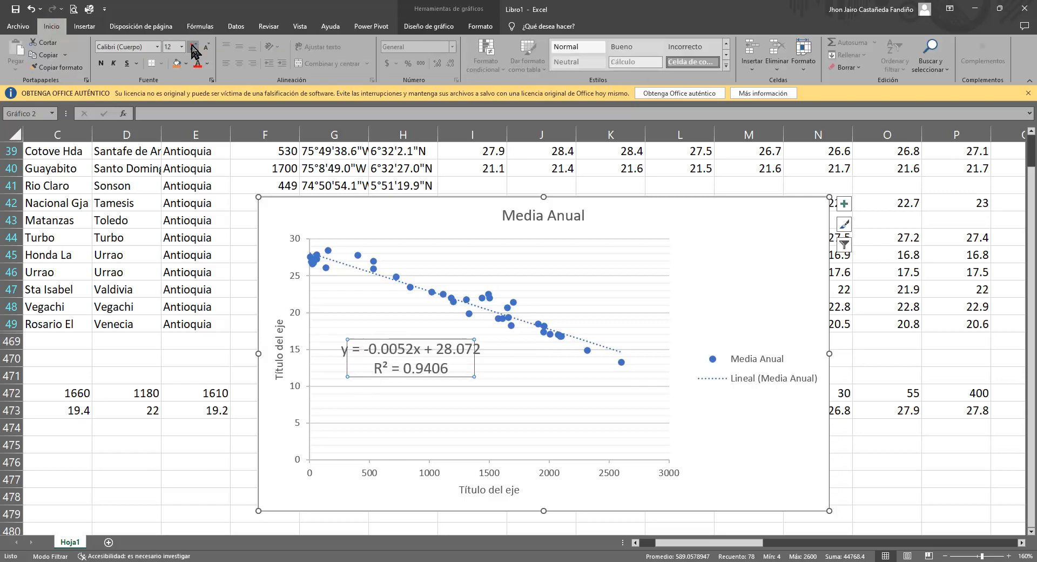
pyautogui.click(192, 46)
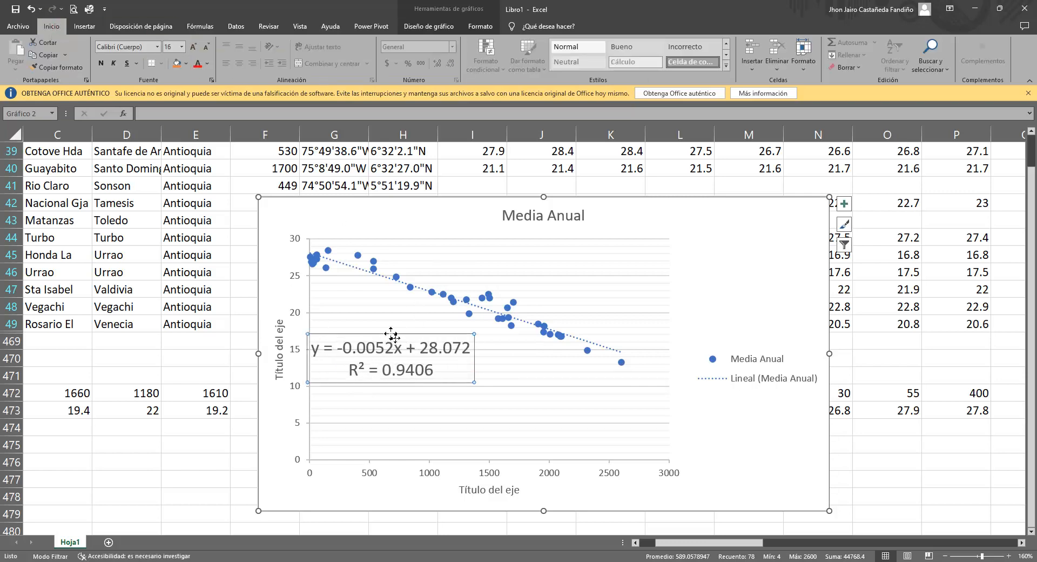
pyautogui.moveTo(393, 335)
pyautogui.mouseDown()
pyautogui.moveTo(421, 342)
pyautogui.moveTo(413, 355)
pyautogui.moveTo(369, 357)
pyautogui.mouseUp()
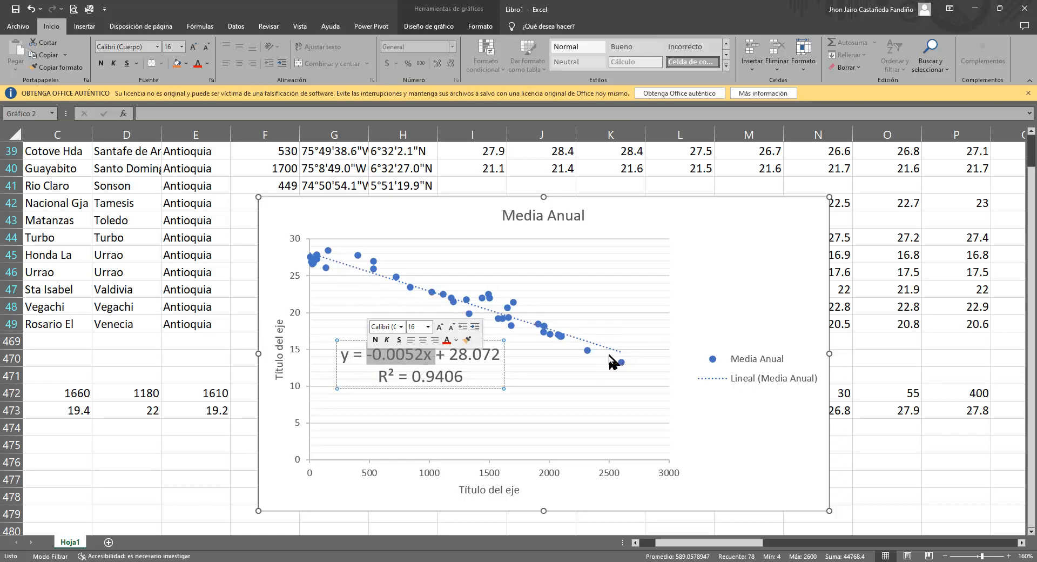
# Step: Examine the intercept, the regression equation and the R² value in the trendline label
pyautogui.click(471, 358)
pyautogui.moveTo(449, 355); pyautogui.dragTo(500, 357)
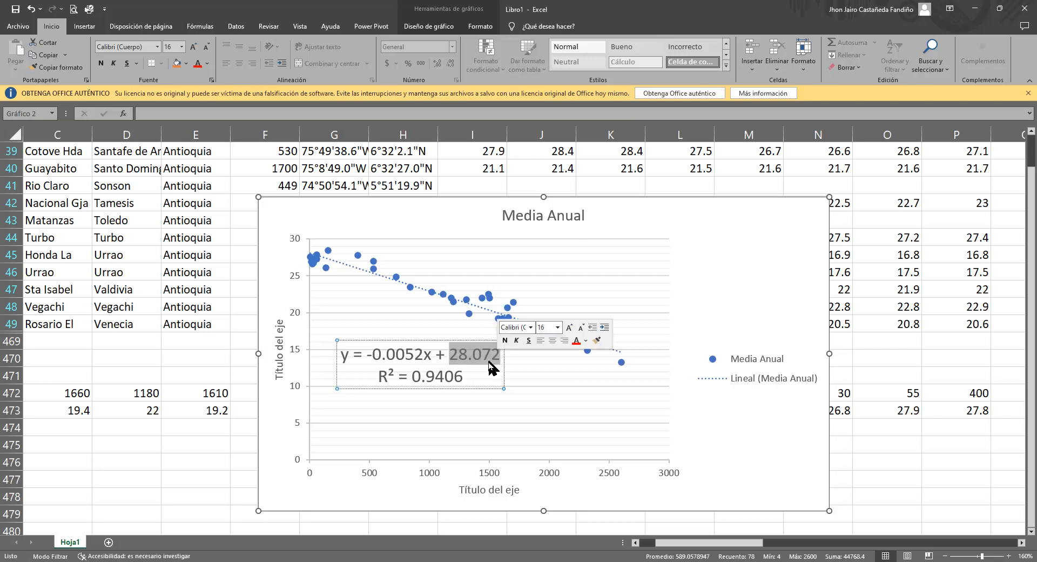
pyautogui.moveTo(413, 377); pyautogui.dragTo(465, 384)
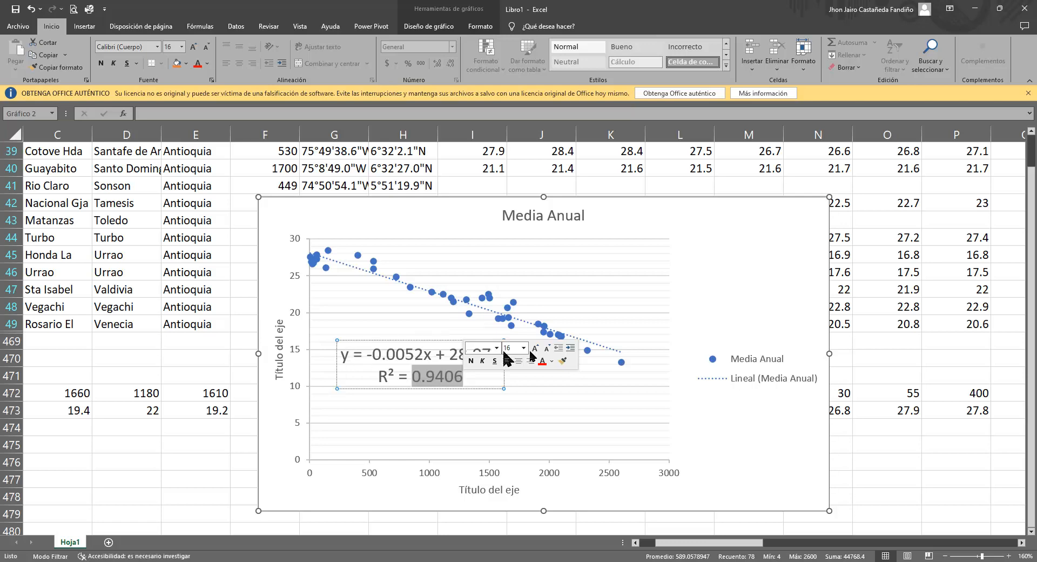
pyautogui.click(452, 432)
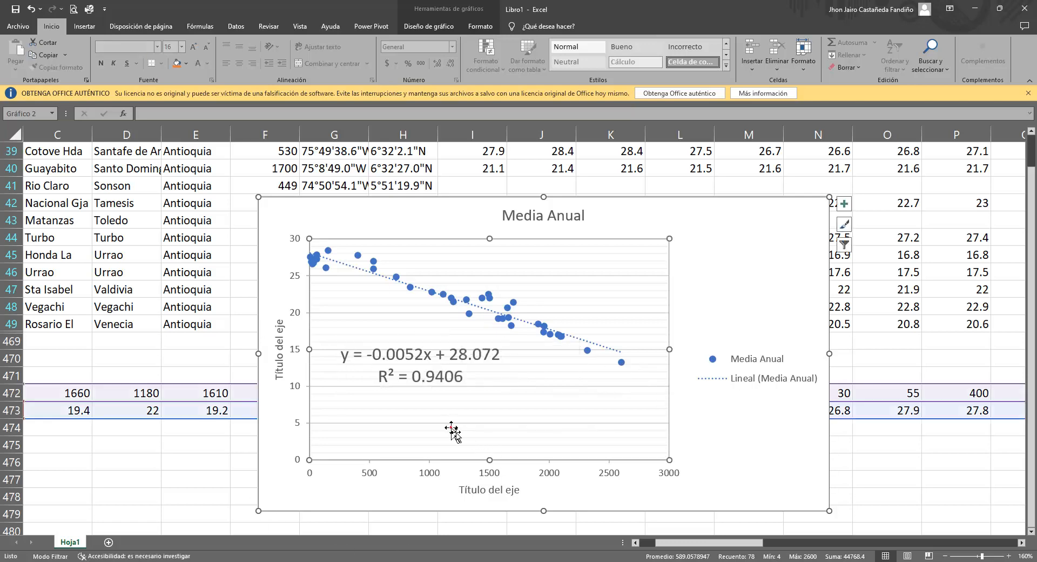
pyautogui.click(395, 359)
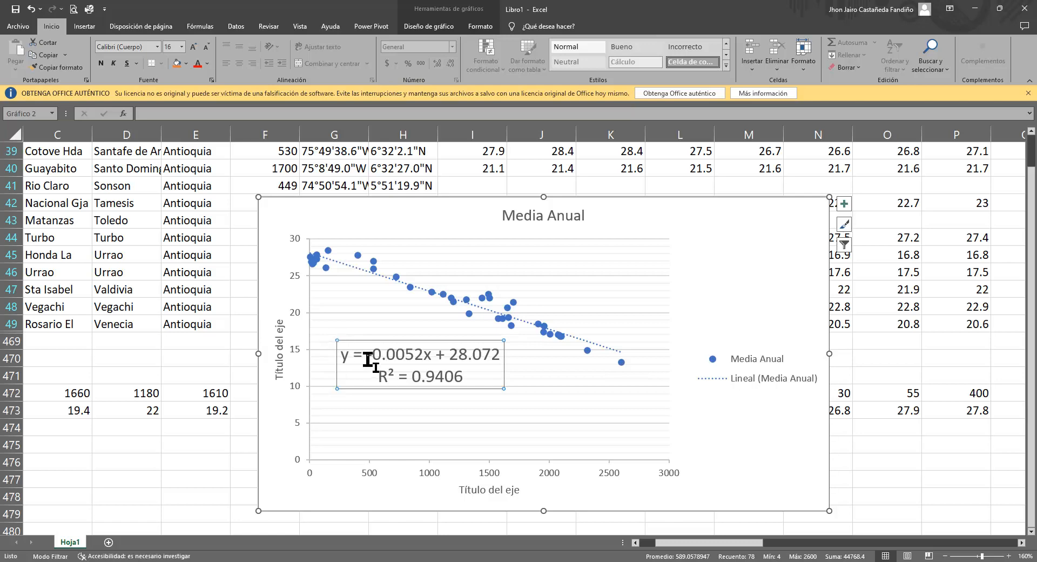
pyautogui.moveTo(365, 355); pyautogui.dragTo(499, 354)
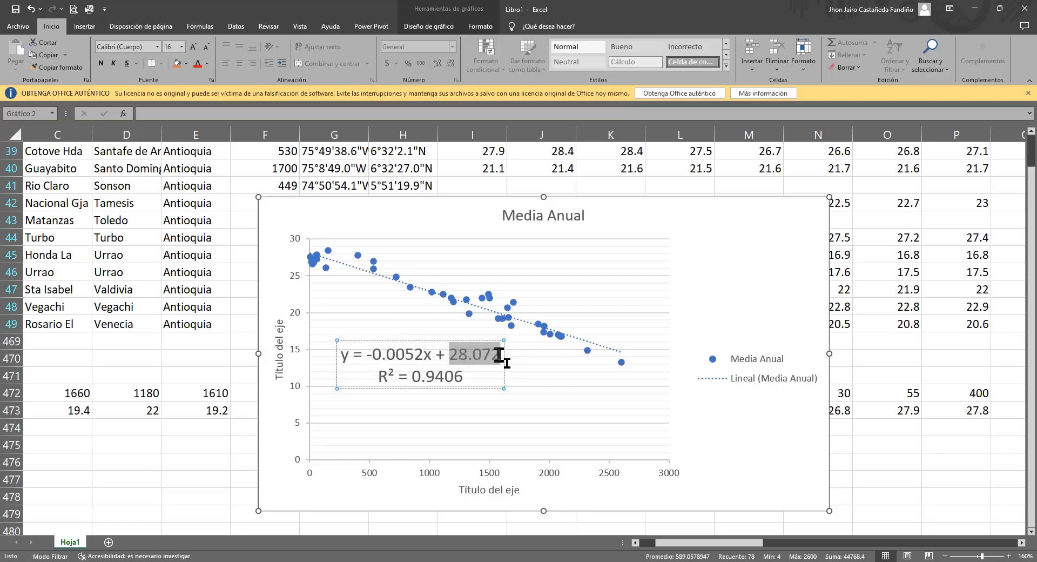
pyautogui.doubleClick(463, 377)
pyautogui.moveTo(442, 377); pyautogui.dragTo(380, 377)
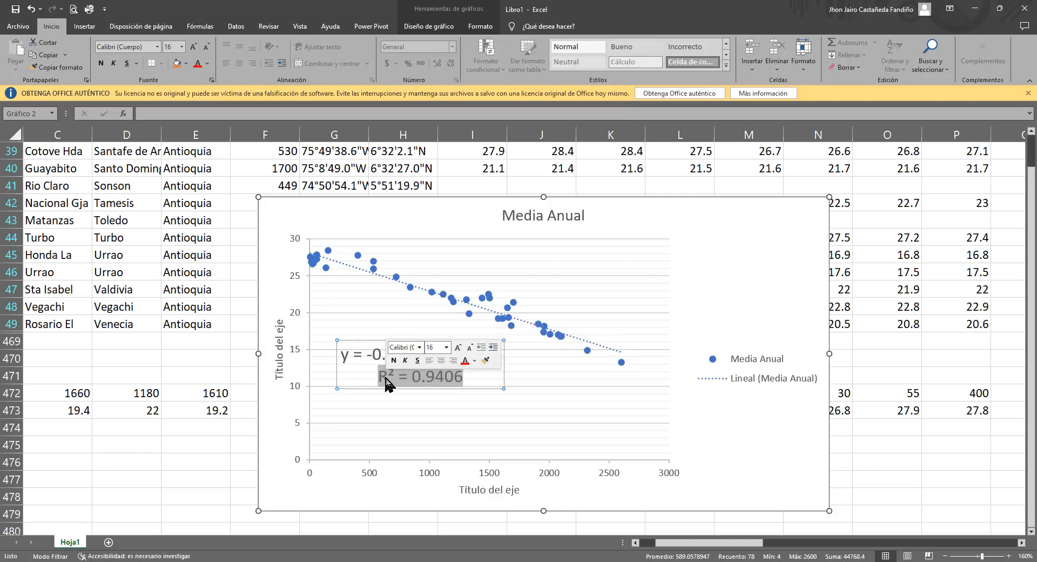
# Step: Switch to the IN-GAG-PC05-13 PDF in Acrobat and review its title, the TEMPERATURA section and the regression equations in Tabla 1
pyautogui.click(558, 561)
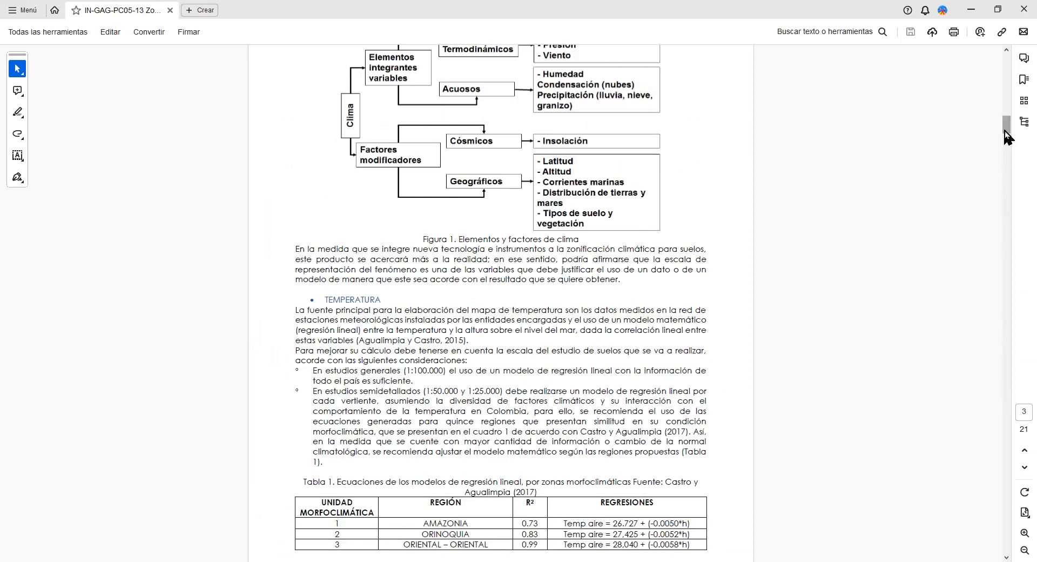
pyautogui.moveTo(1006, 126); pyautogui.dragTo(1008, 62)
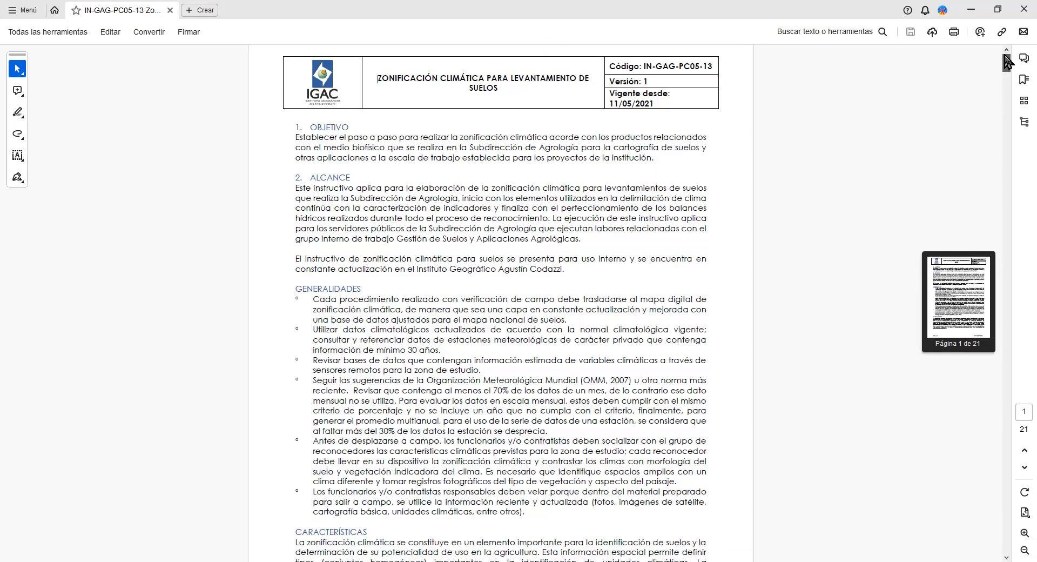
pyautogui.moveTo(508, 96); pyautogui.dragTo(393, 90)
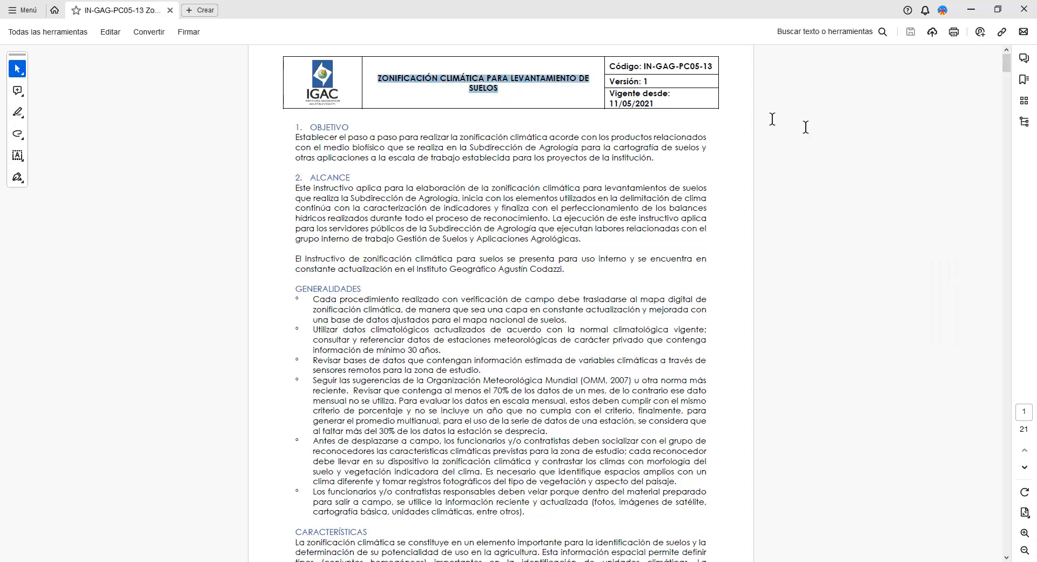
pyautogui.moveTo(1006, 62); pyautogui.dragTo(1006, 130)
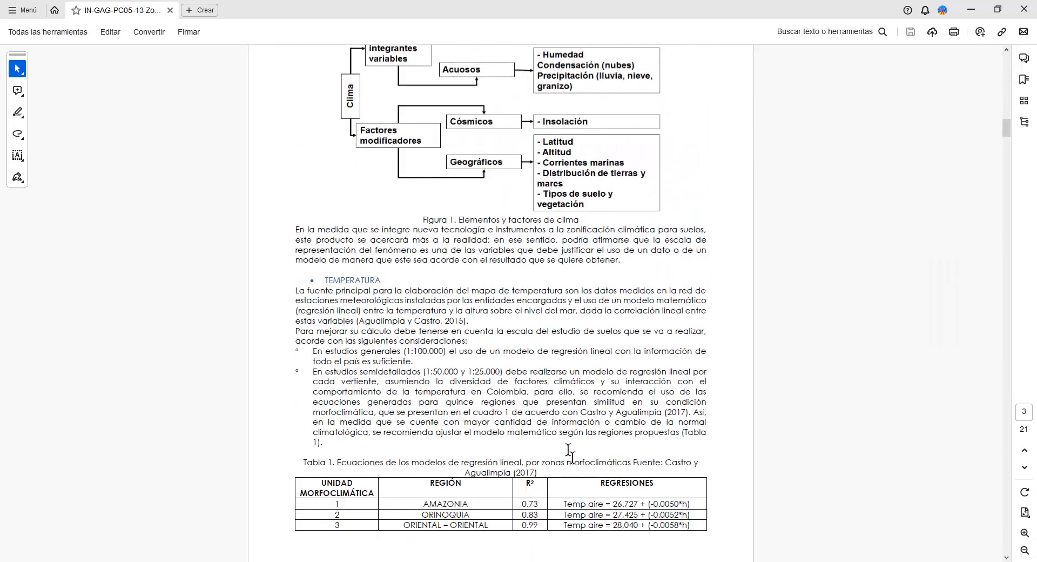
pyautogui.scroll(-1, 569, 451)
pyautogui.scroll(2, 512, 468)
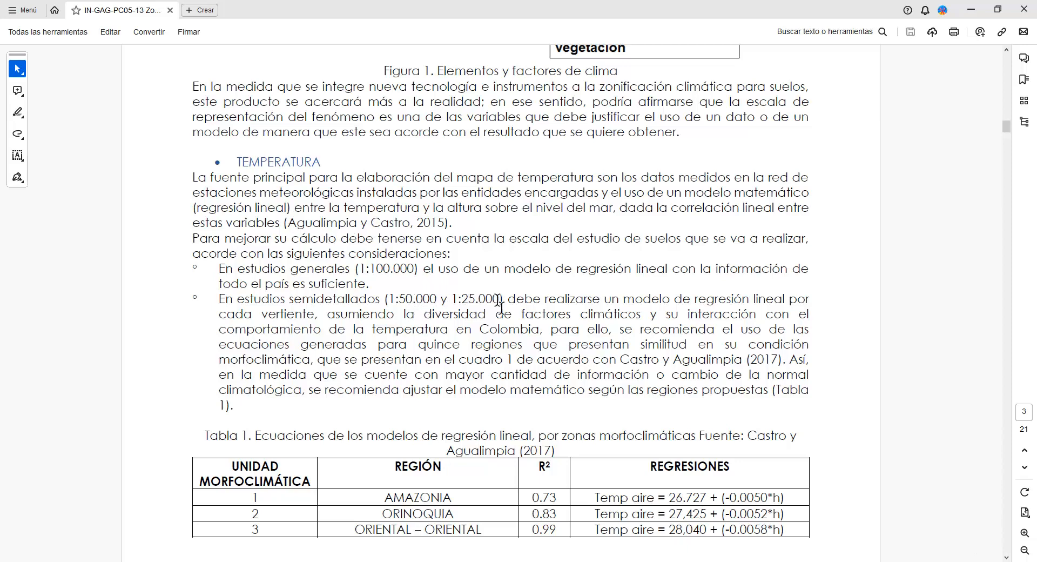
# Step: Examine the Amazonia regression equation in Tabla 1, looking at its intercept and its elevation coefficient separately
pyautogui.scroll(-2, 513, 327)
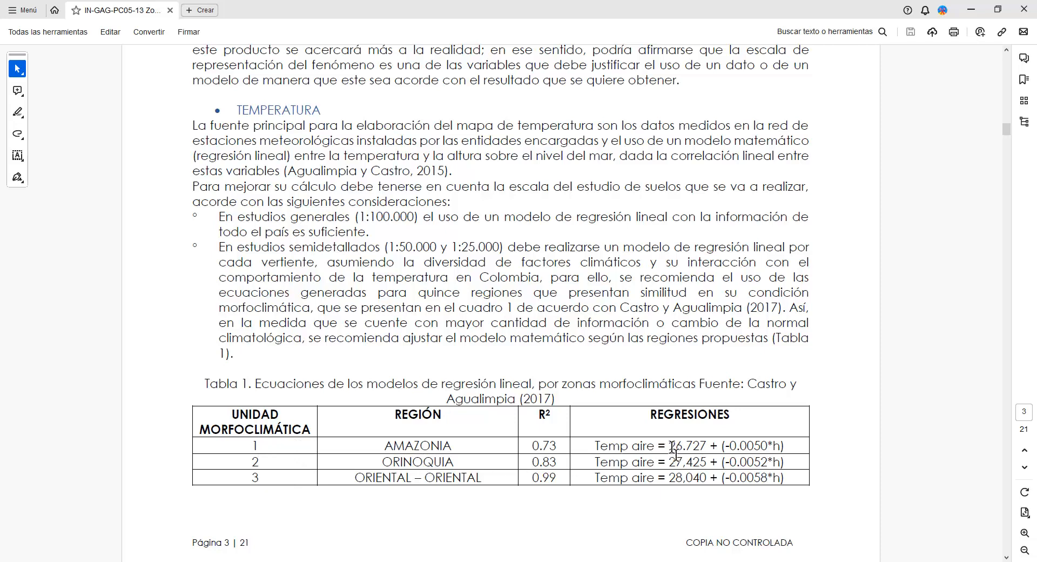
pyautogui.moveTo(675, 449); pyautogui.dragTo(790, 454)
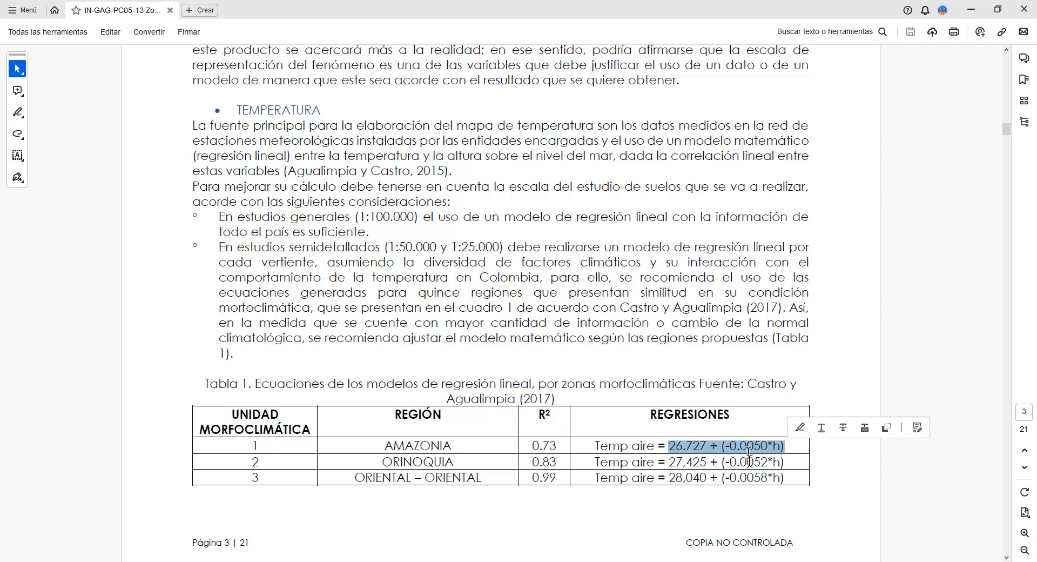
pyautogui.moveTo(705, 452); pyautogui.dragTo(706, 462)
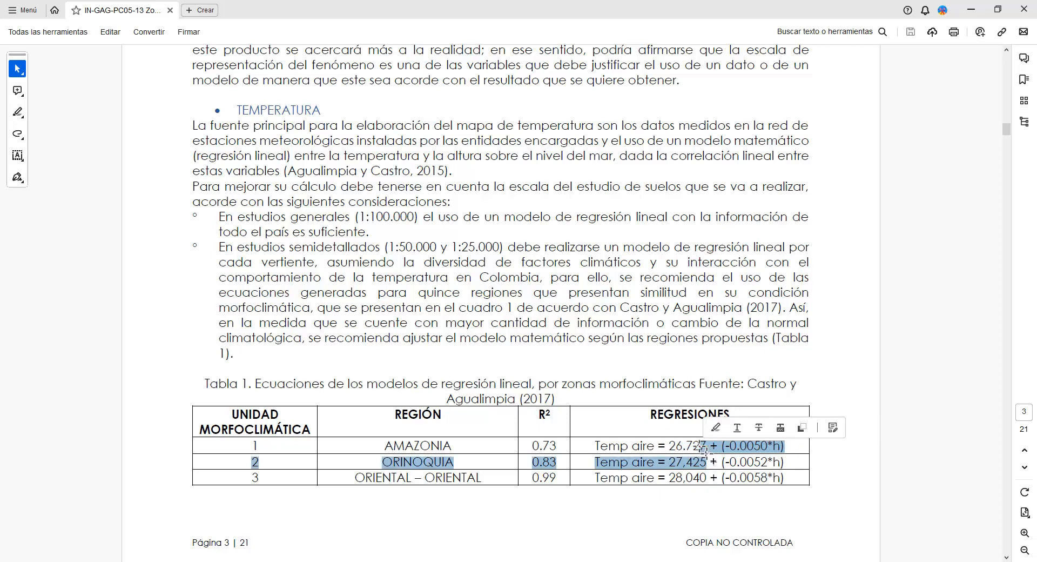
pyautogui.click(691, 450)
pyautogui.moveTo(675, 446); pyautogui.dragTo(723, 452)
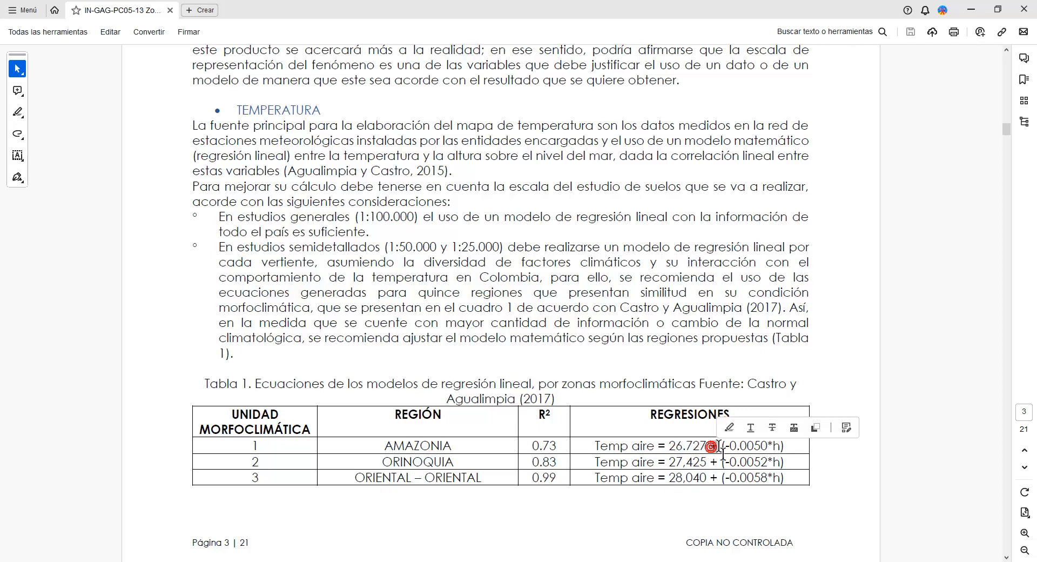
pyautogui.click(723, 452)
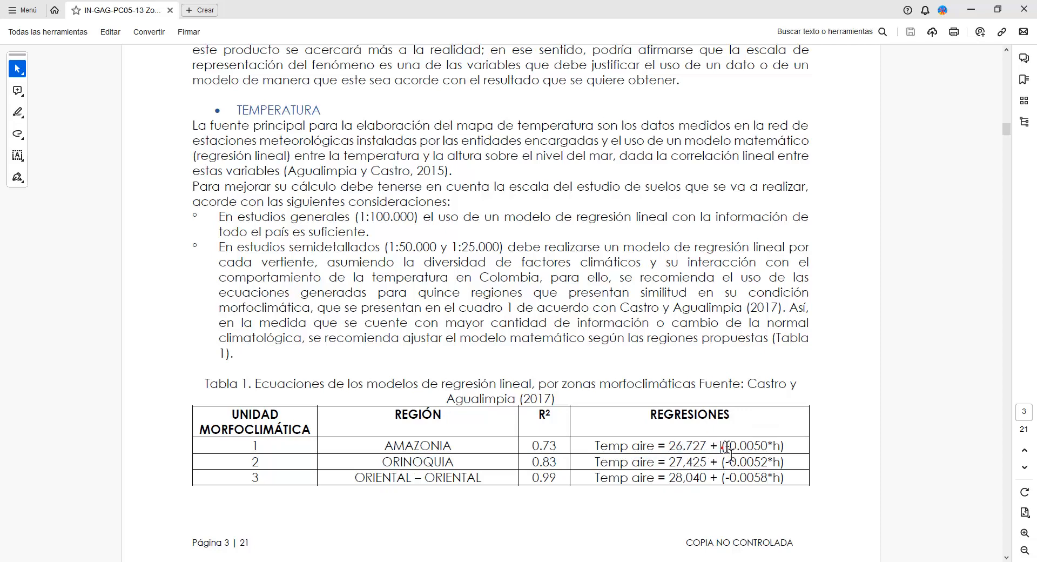
pyautogui.moveTo(769, 449); pyautogui.dragTo(725, 451)
pyautogui.click(779, 450)
# Step: Read the remaining regional equations of Tabla 1 and the Amazonia thermal gradient example in Tabla 2, then return to the equations
pyautogui.scroll(-10, 558, 426)
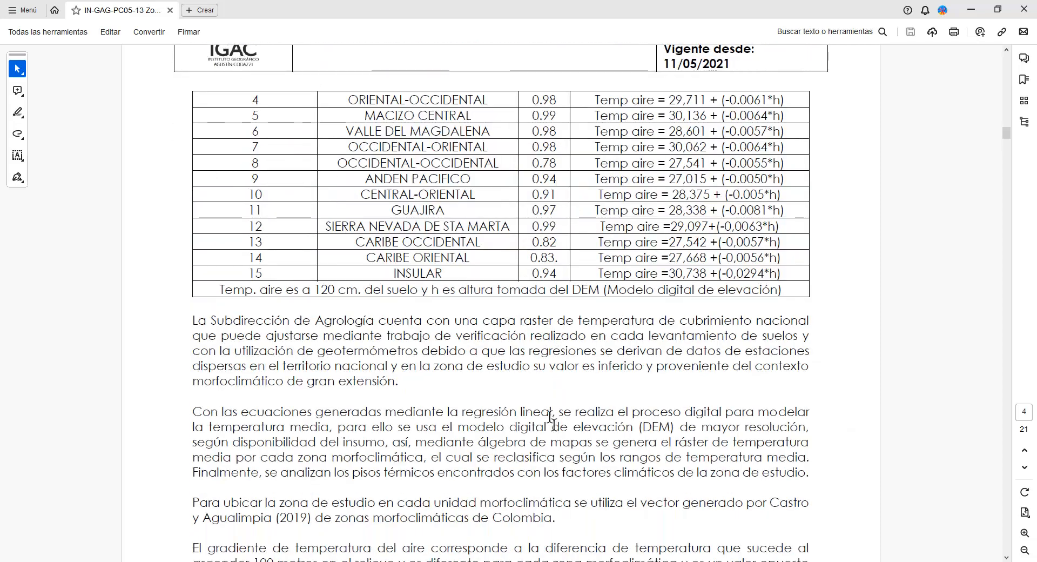
pyautogui.scroll(-5, 551, 418)
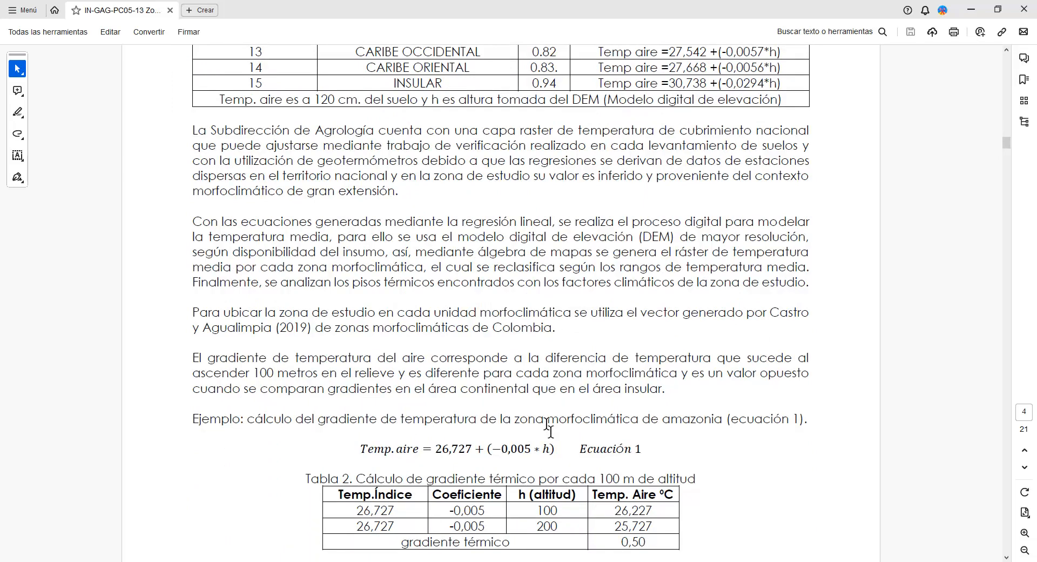
pyautogui.scroll(-1, 549, 427)
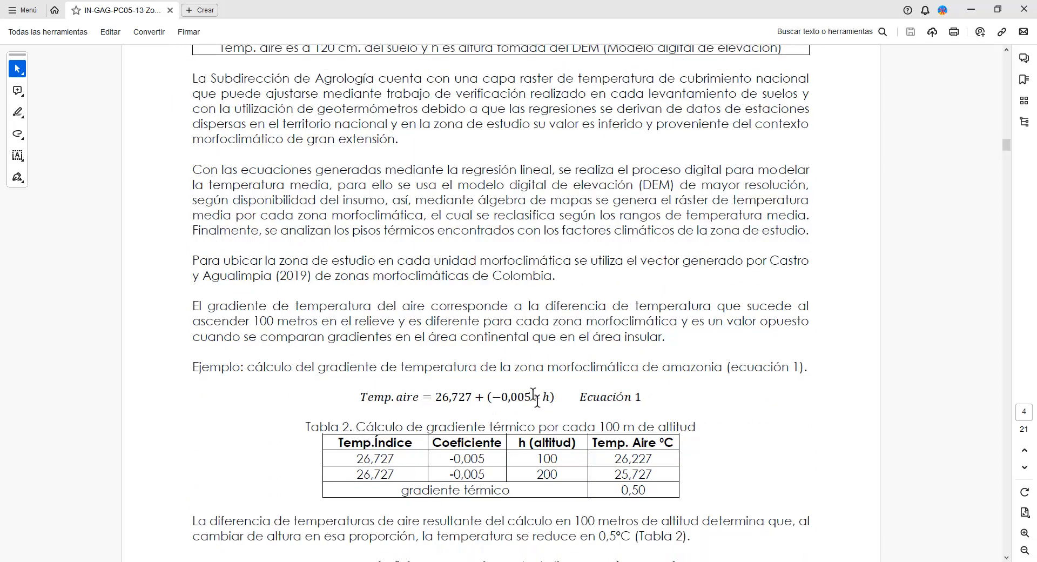
pyautogui.scroll(-1, 505, 378)
pyautogui.scroll(-1, 507, 373)
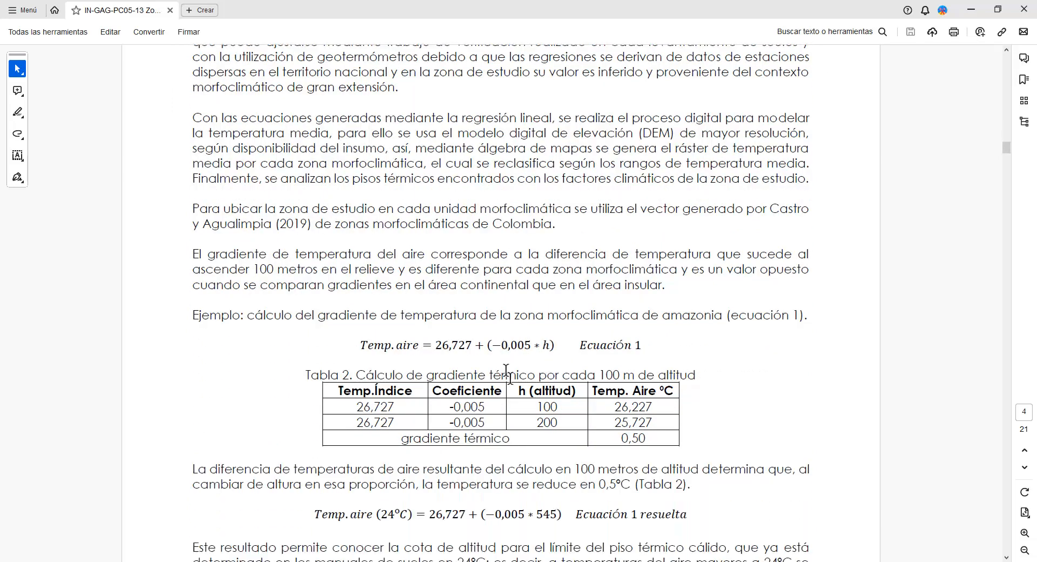
pyautogui.scroll(-2, 507, 373)
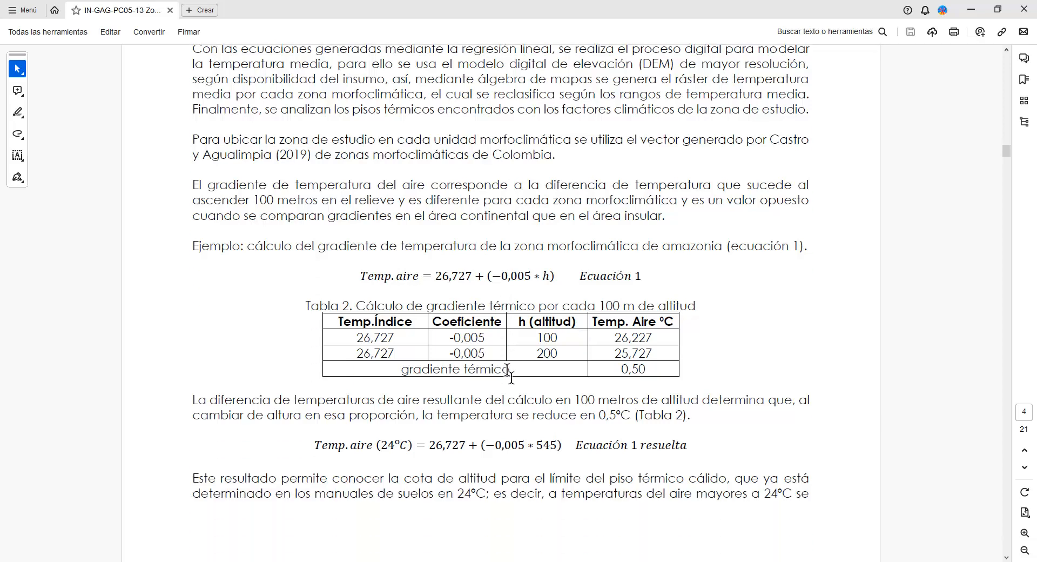
pyautogui.scroll(6, 511, 375)
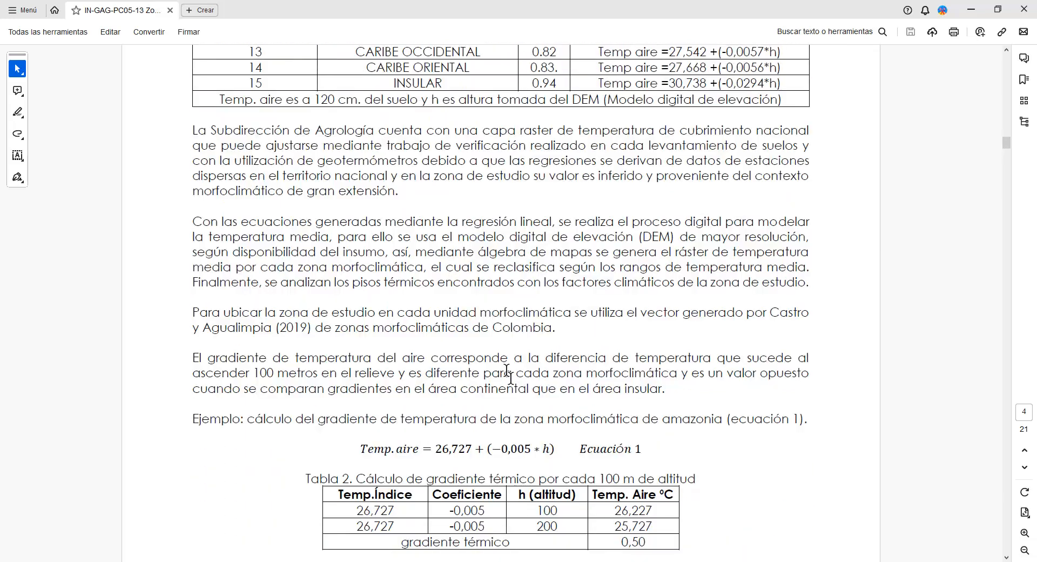
pyautogui.scroll(4, 510, 377)
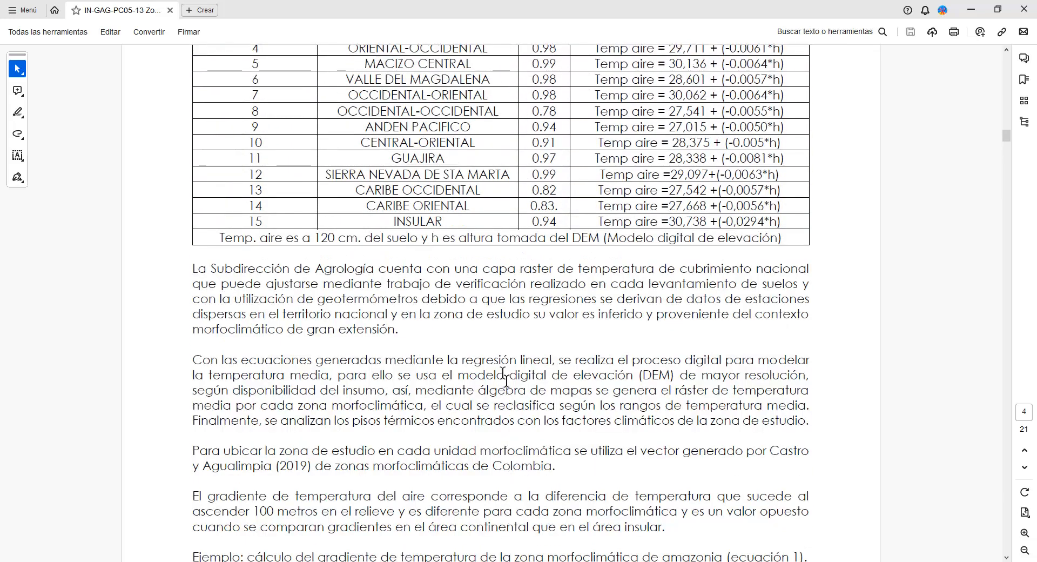
pyautogui.scroll(1, 501, 377)
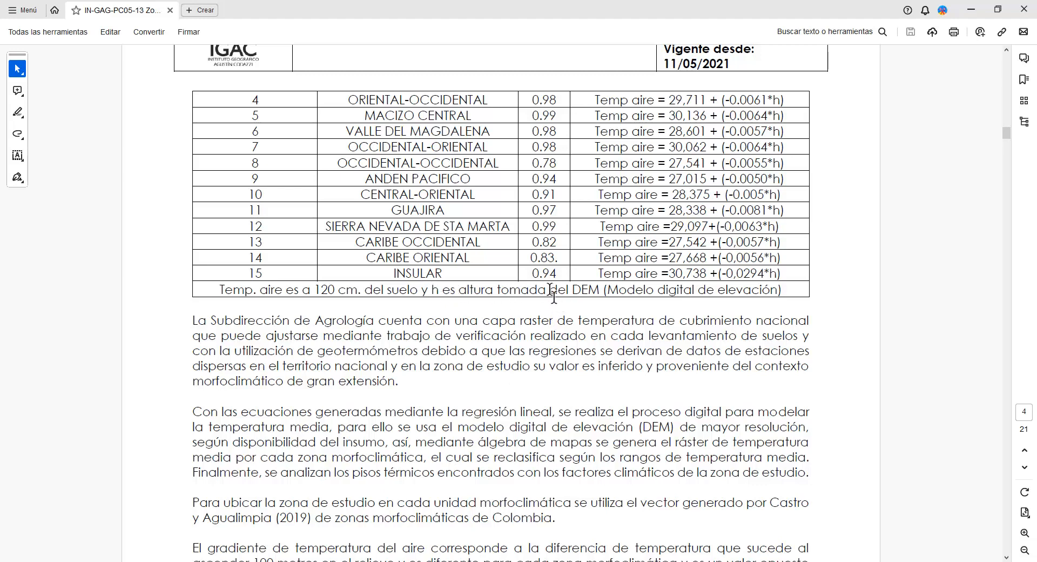
# Step: Examine the DEM elevation note beneath Tabla 1 and the regression equation of the Macizo Central region
pyautogui.moveTo(550, 290); pyautogui.dragTo(588, 291)
pyautogui.scroll(10, 562, 319)
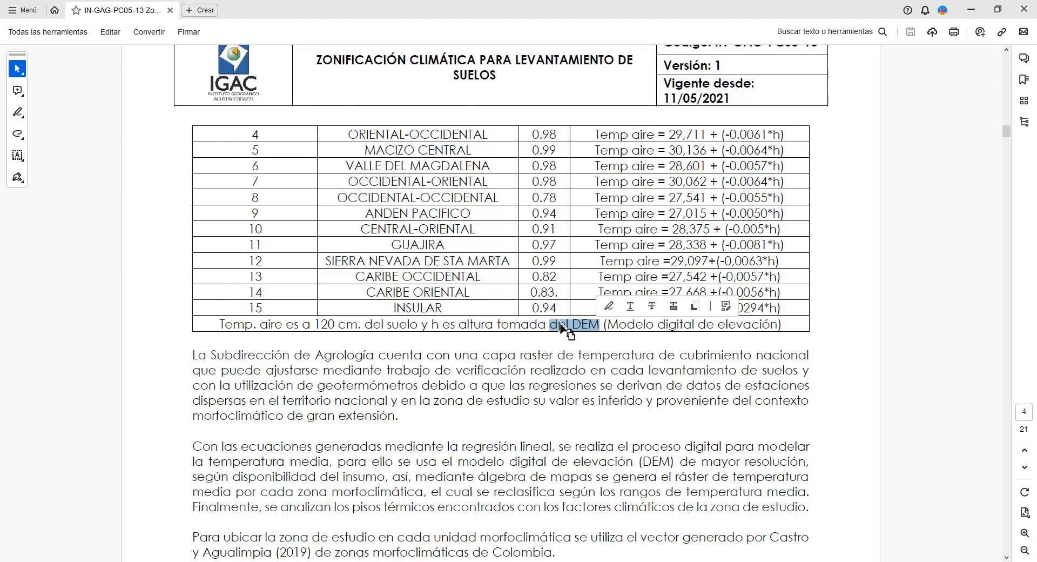
pyautogui.scroll(-10, 572, 350)
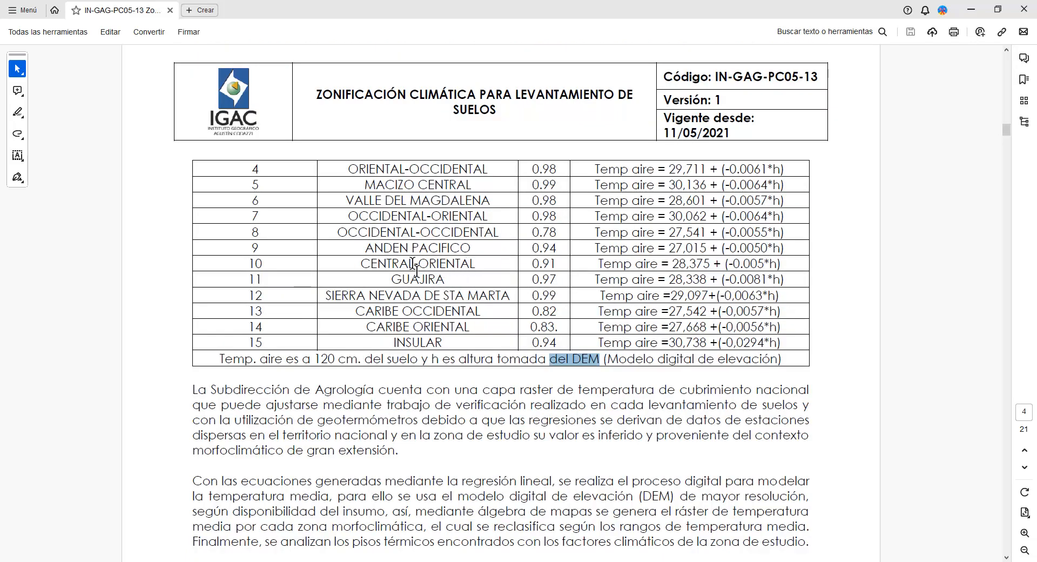
pyautogui.scroll(10, 415, 266)
pyautogui.scroll(-10, 445, 372)
pyautogui.moveTo(471, 192); pyautogui.dragTo(395, 189)
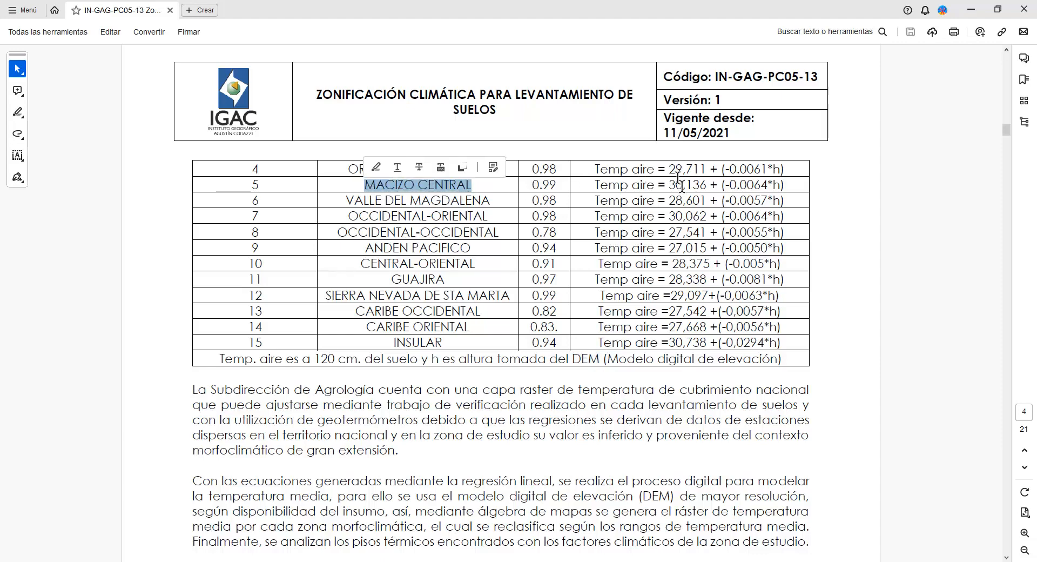
pyautogui.moveTo(669, 185); pyautogui.dragTo(783, 188)
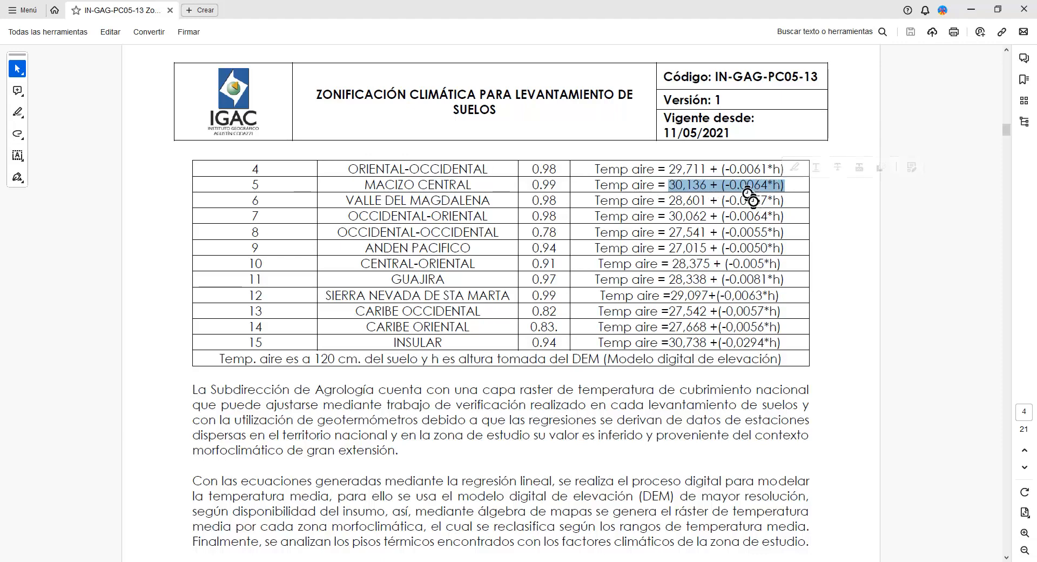
# Step: Switch to the Notepad workflow list, add the line "5. Raster calculator" after Project Raster, and return to the PDF
pyautogui.click(681, 561)
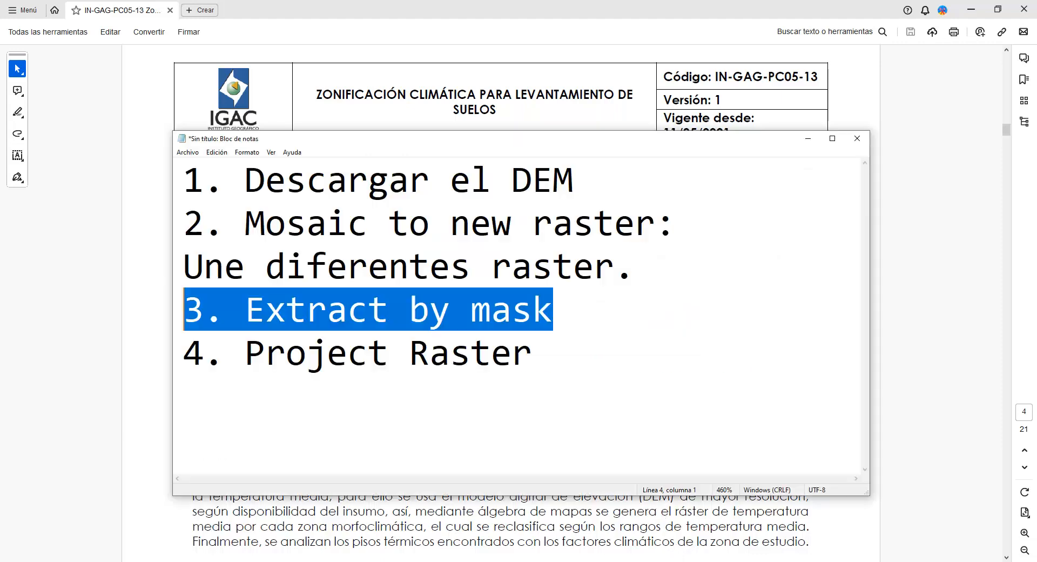
pyautogui.click(539, 353)
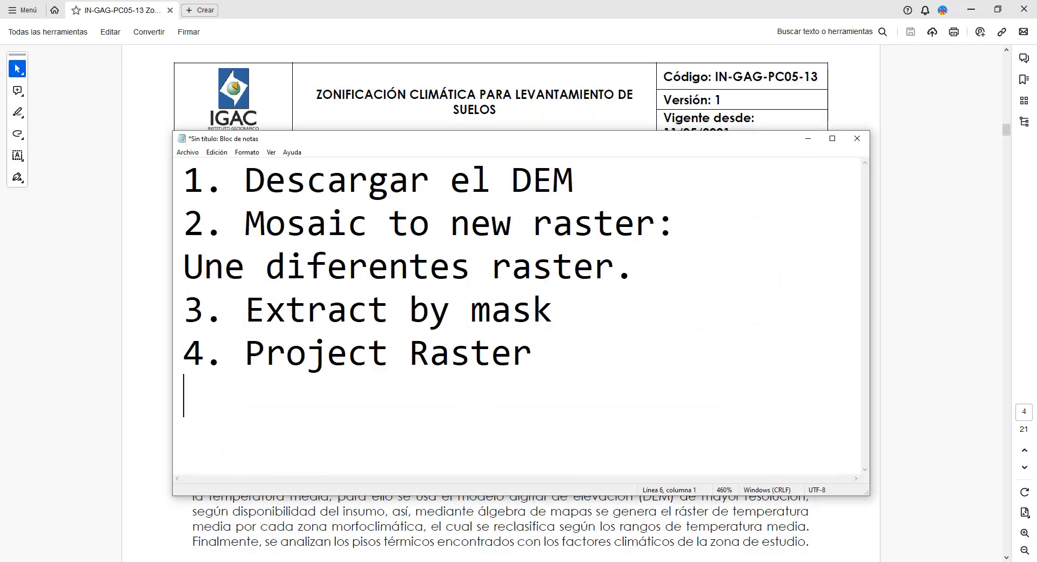
pyautogui.write('5. Ras')
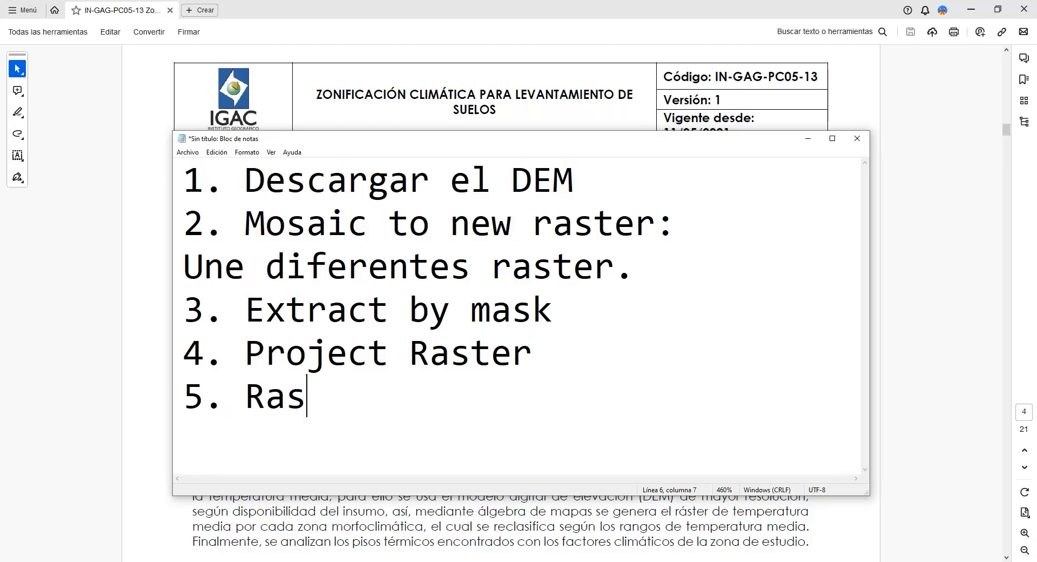
pyautogui.write('ter calc')
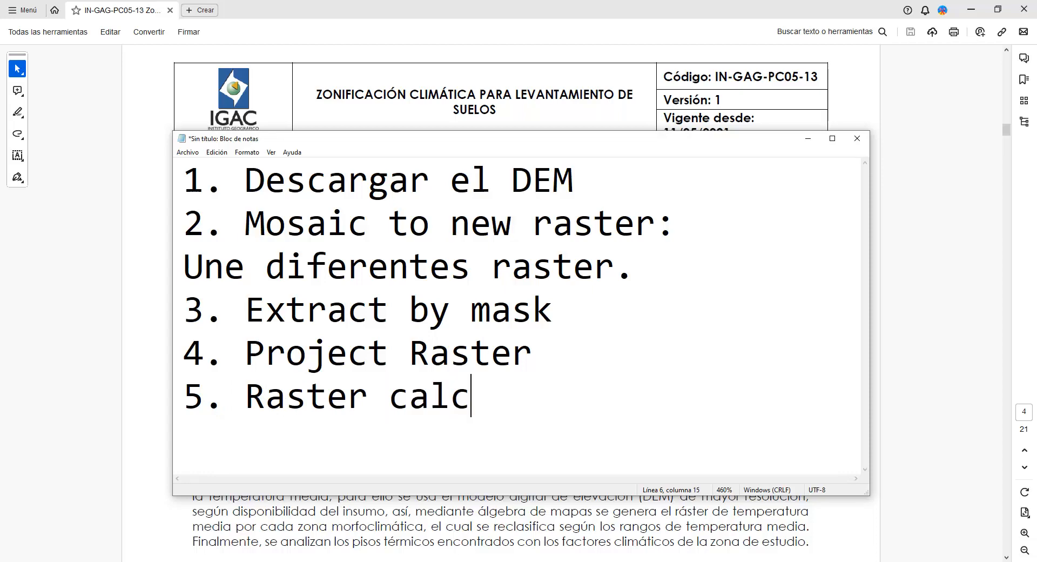
pyautogui.write('ulator')
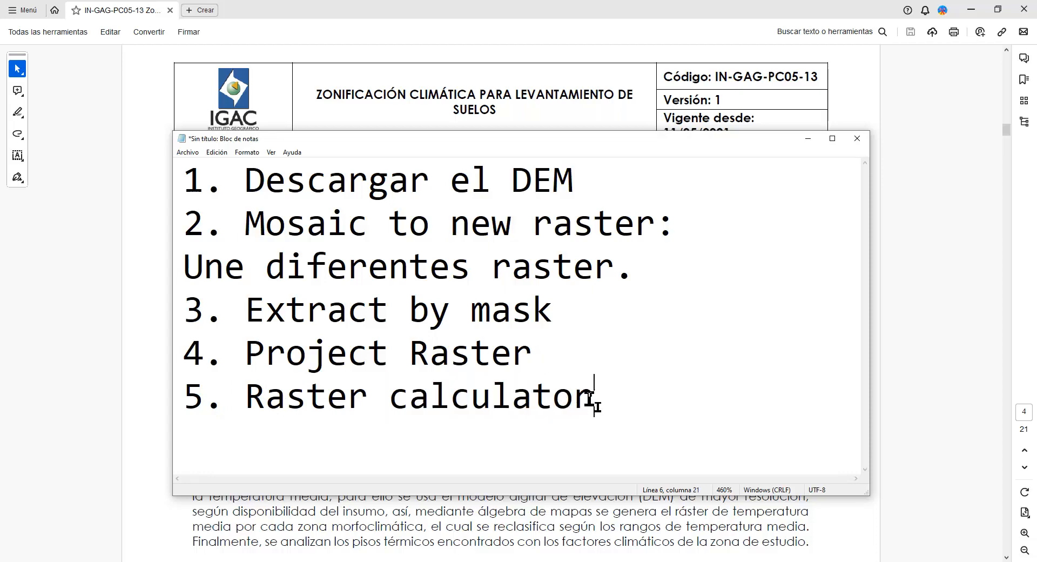
pyautogui.moveTo(595, 406); pyautogui.dragTo(261, 403)
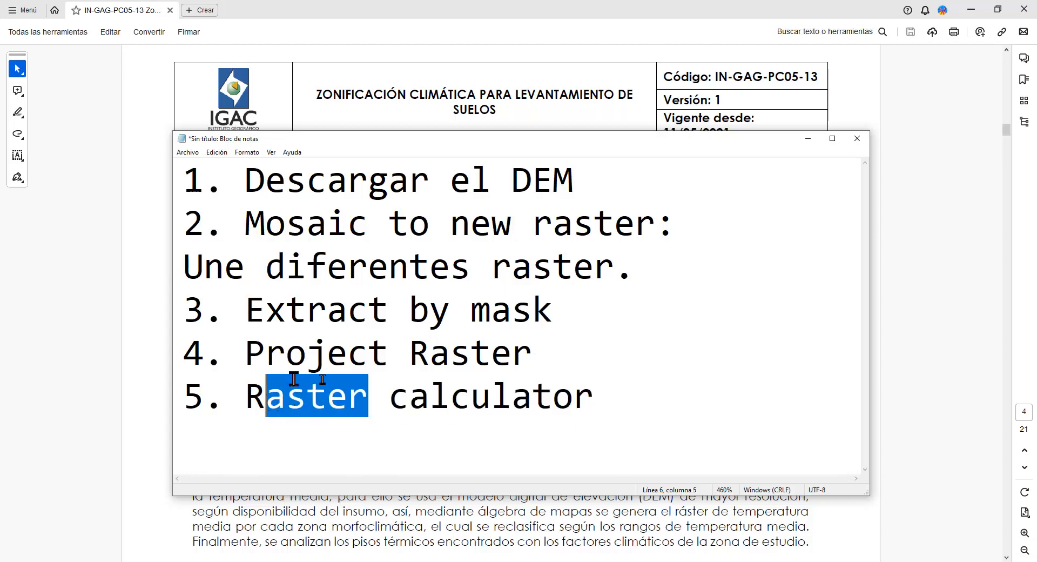
pyautogui.click(808, 138)
pyautogui.moveTo(695, 190)
pyautogui.mouseDown()
pyautogui.moveTo(774, 193)
pyautogui.moveTo(694, 186)
pyautogui.mouseUp()
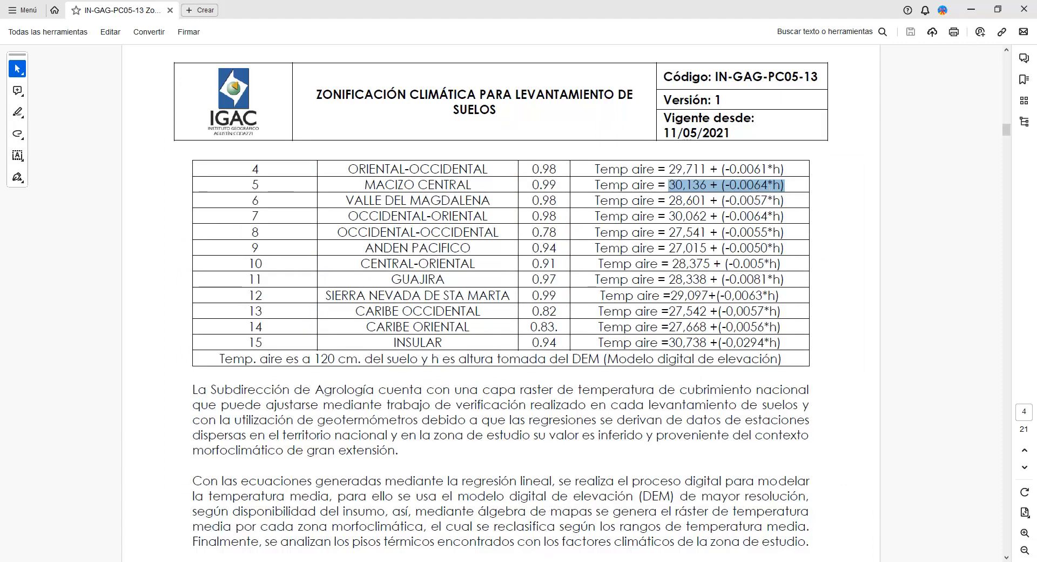
# Step: Switch to ArcGIS Pro, search the geoprocessing tools for "project raster" and open the Project Raster tool
pyautogui.hotkey('alt', 'Tab')
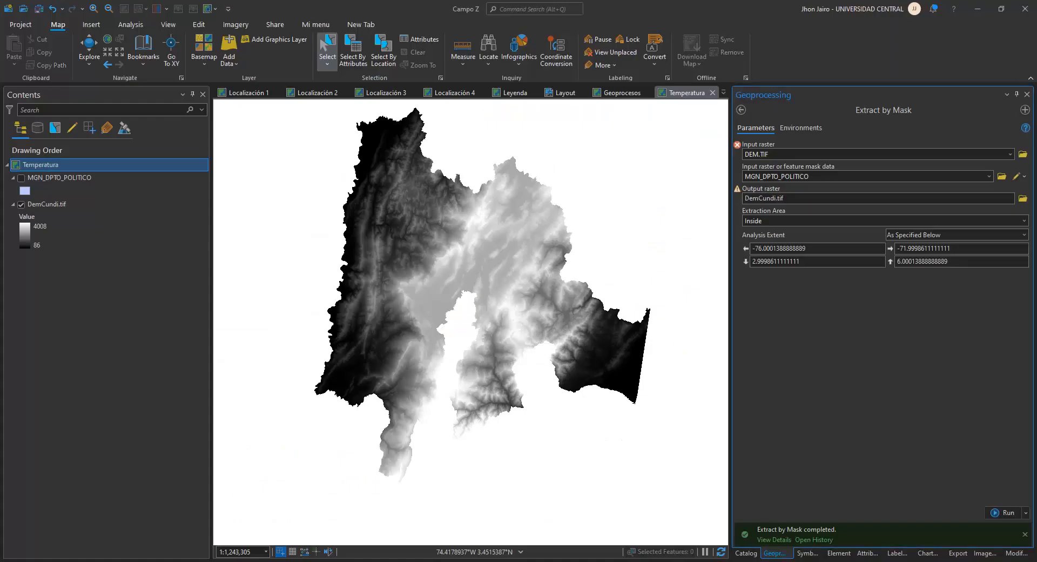
pyautogui.click(741, 109)
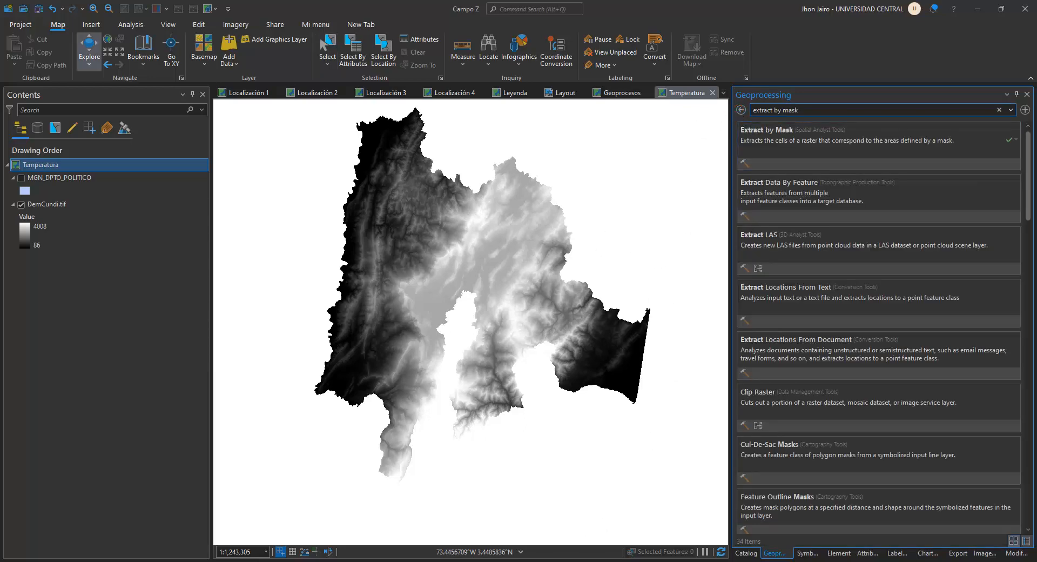
pyautogui.press('super+plus')
pyautogui.click(327, 126)
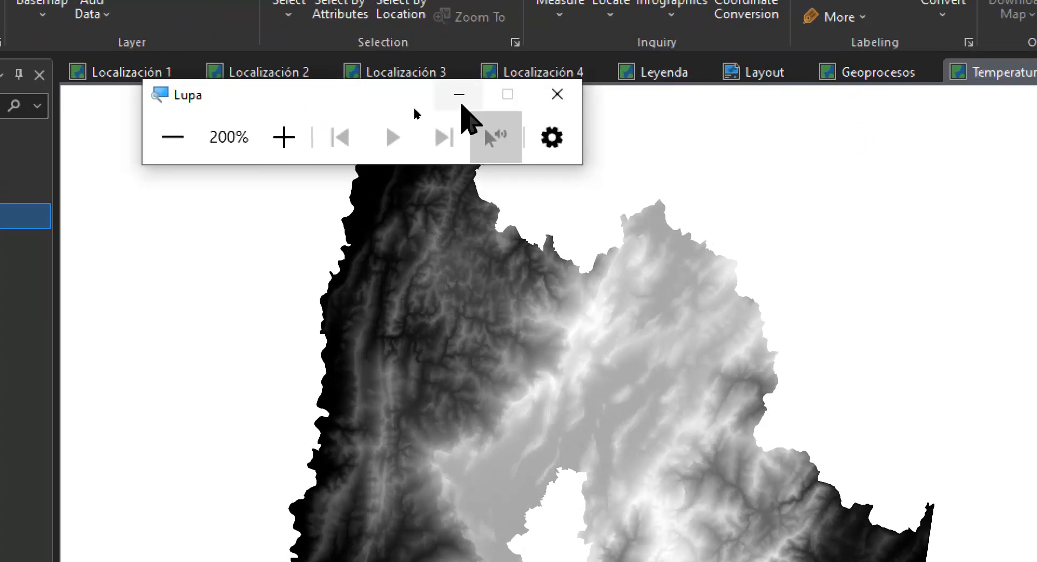
pyautogui.click(414, 107)
pyautogui.click(808, 112)
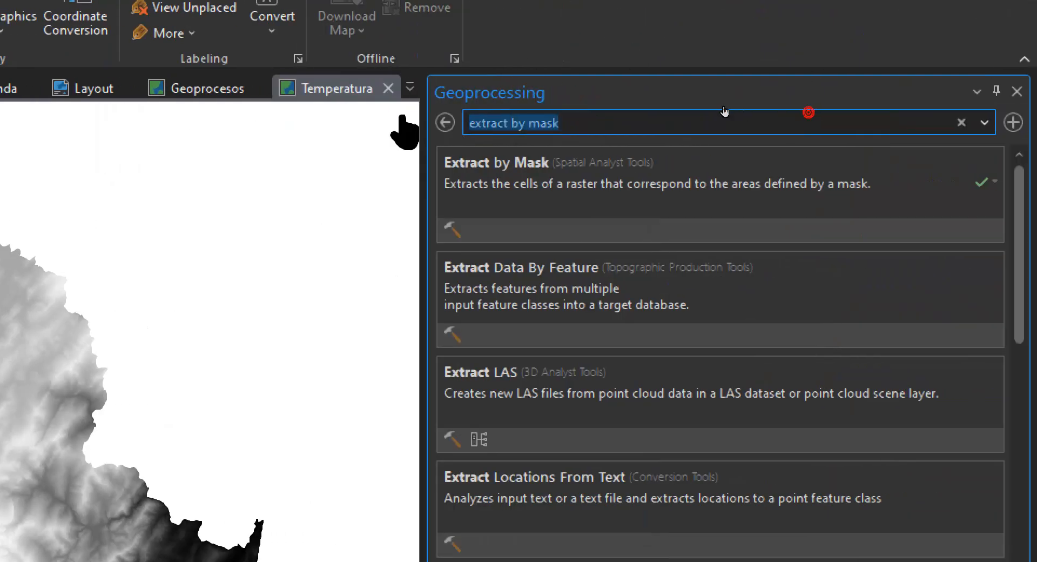
pyautogui.write('projec')
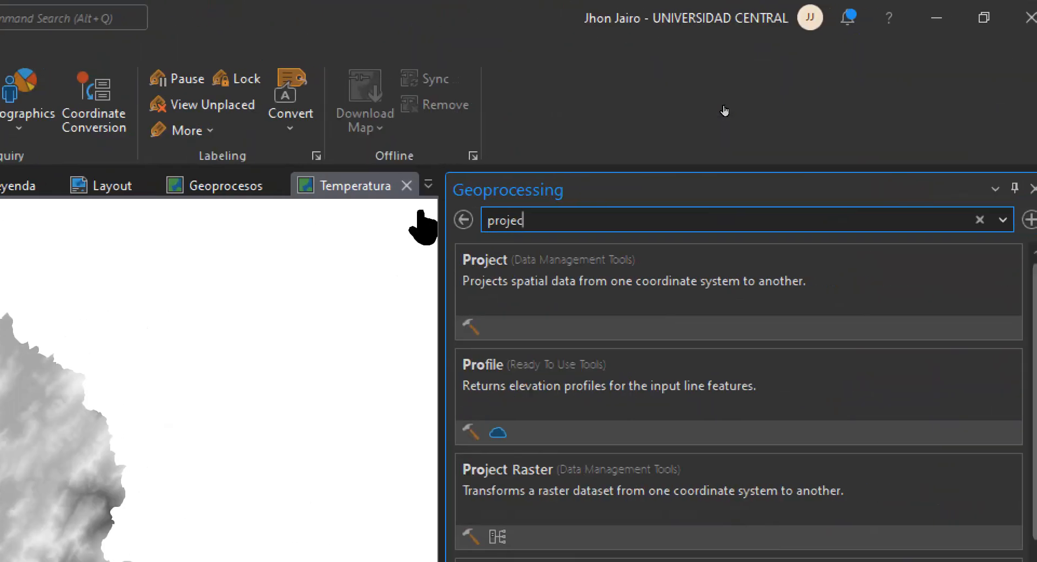
pyautogui.write('t raster')
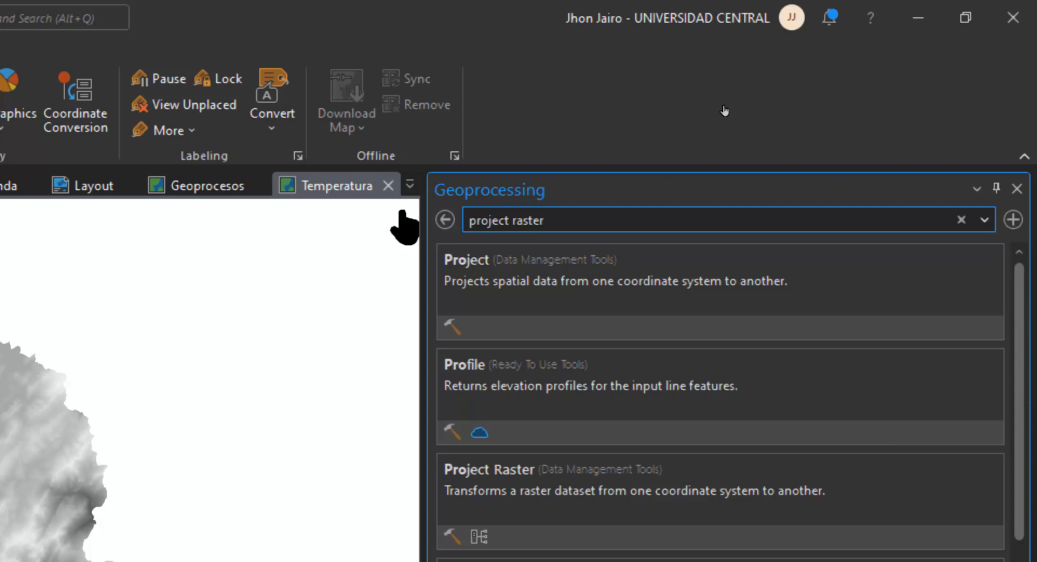
pyautogui.click(711, 270)
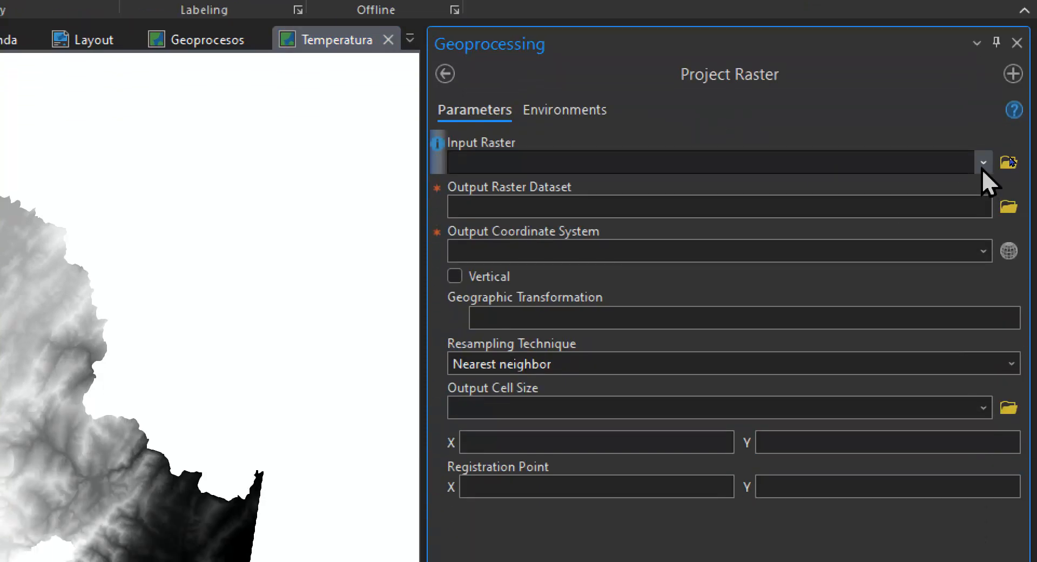
# Step: Set DemCundi.tif as the input raster of Project Raster and 9377 as the output coordinate system
pyautogui.click(983, 162)
pyautogui.click(587, 184)
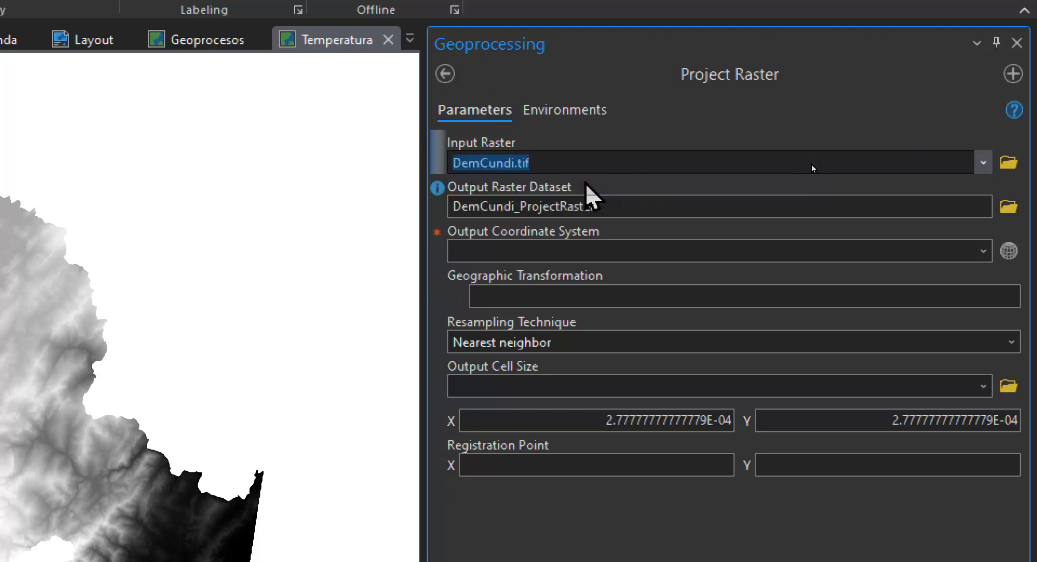
pyautogui.click(574, 248)
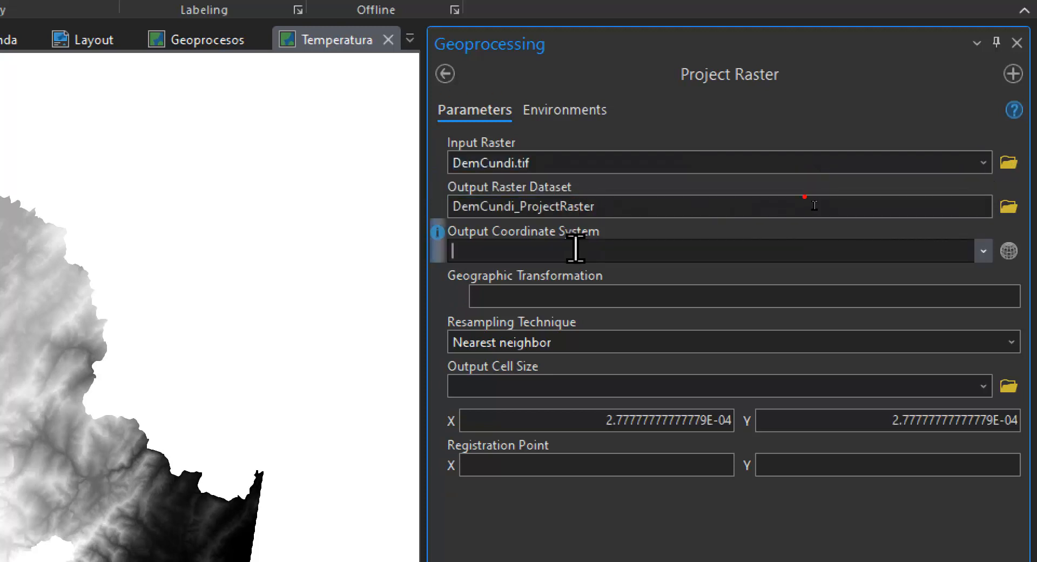
pyautogui.write('9377')
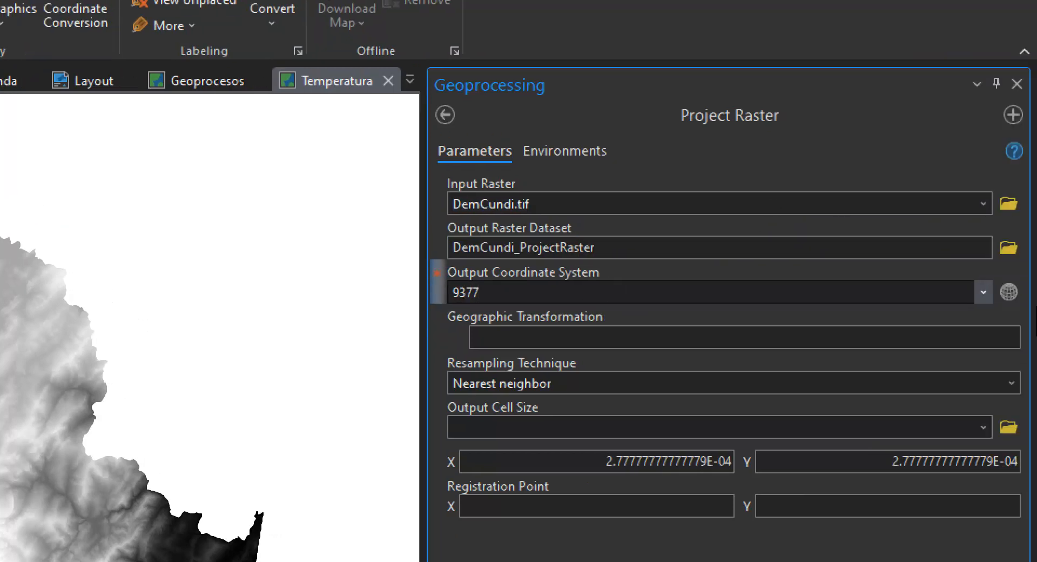
# Step: Name the projected output raster DEMProject.tif and save it in the DEM folder
pyautogui.click(1008, 253)
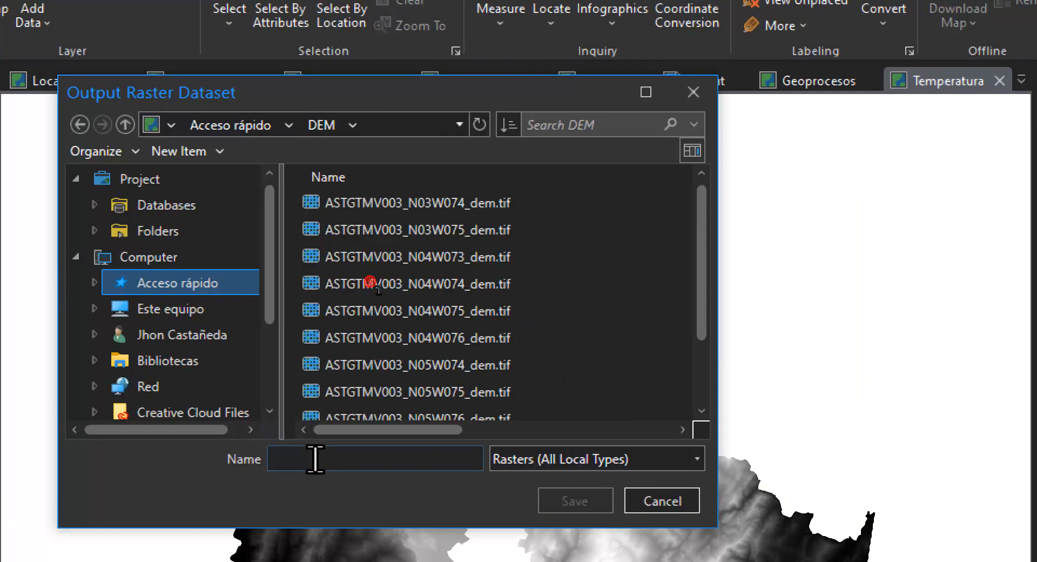
pyautogui.write('DEMP')
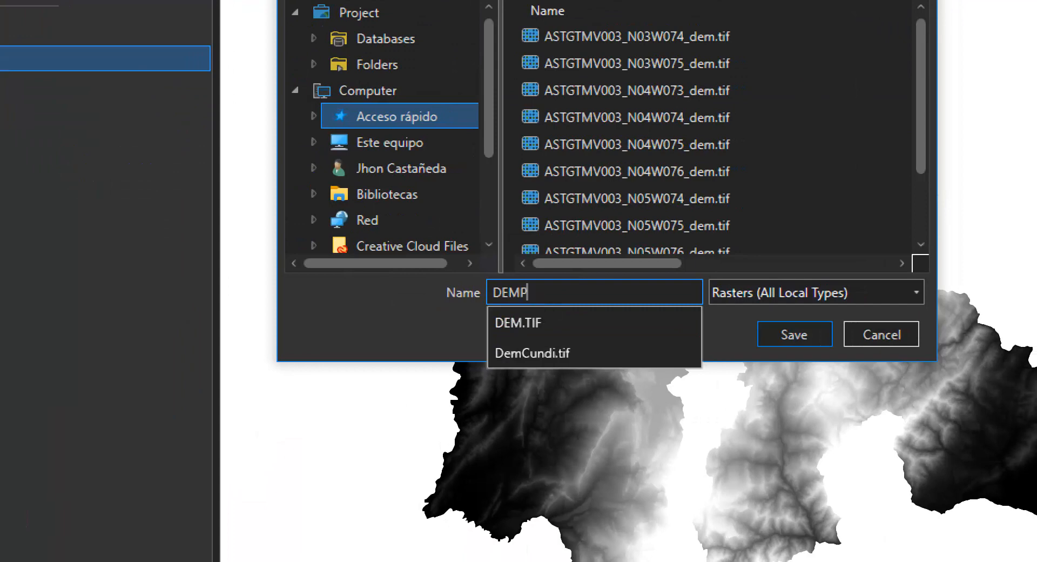
pyautogui.write('roject')
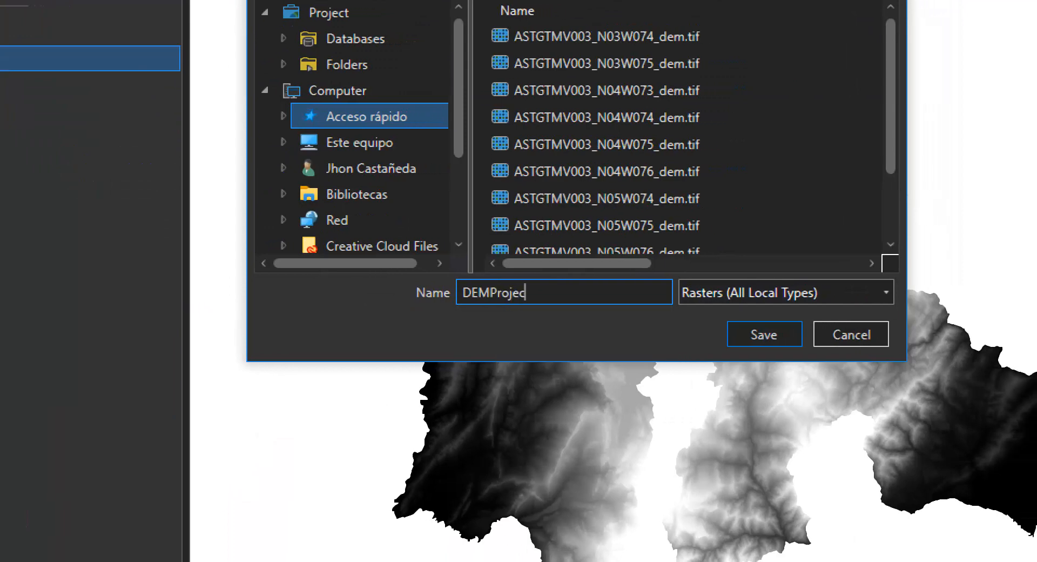
pyautogui.write('.tif')
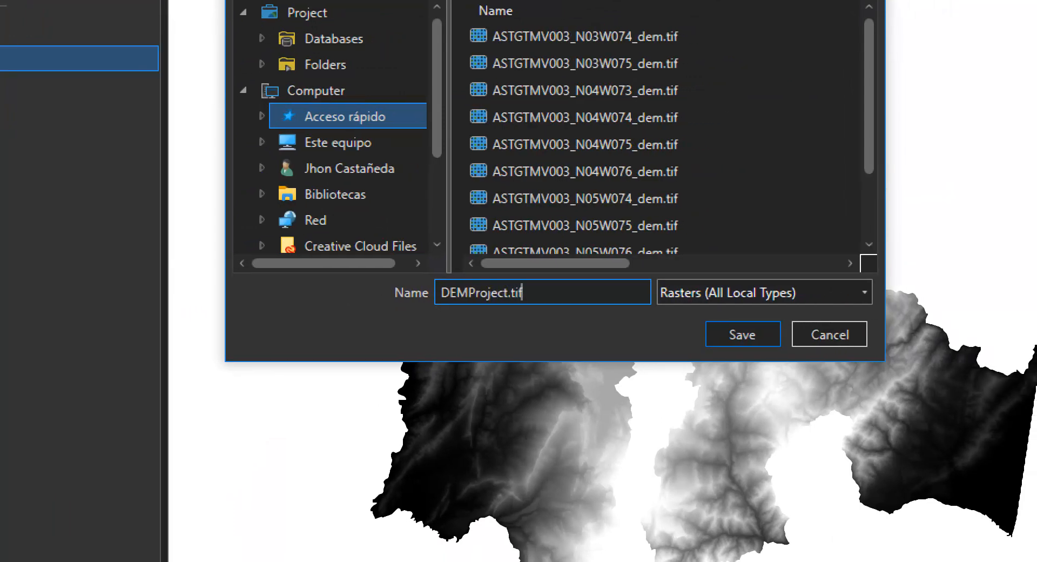
pyautogui.click(739, 336)
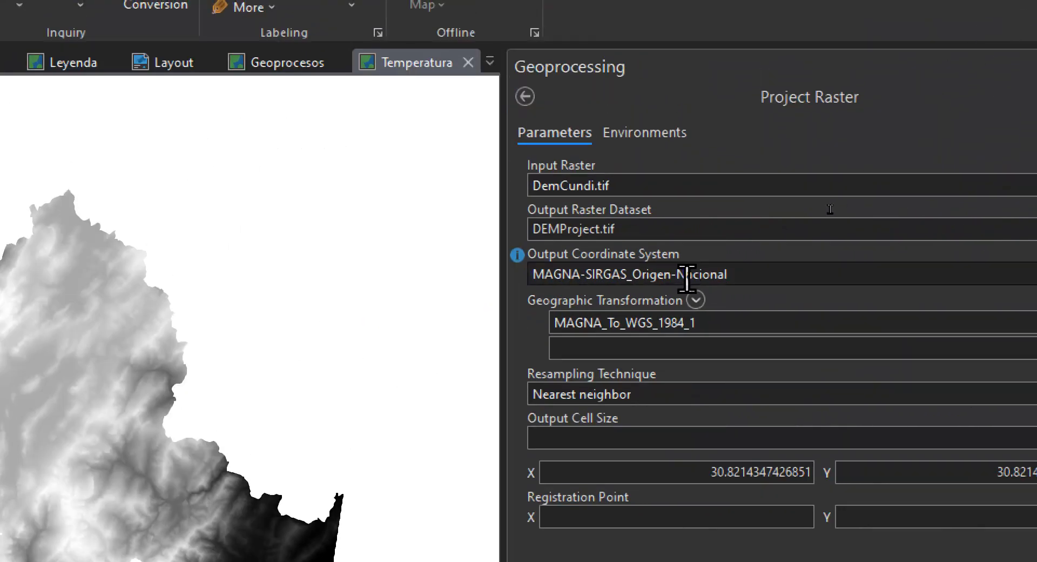
# Step: Run Project Raster and remove the original DemCundi.tif layer from the map
pyautogui.moveTo(690, 271)
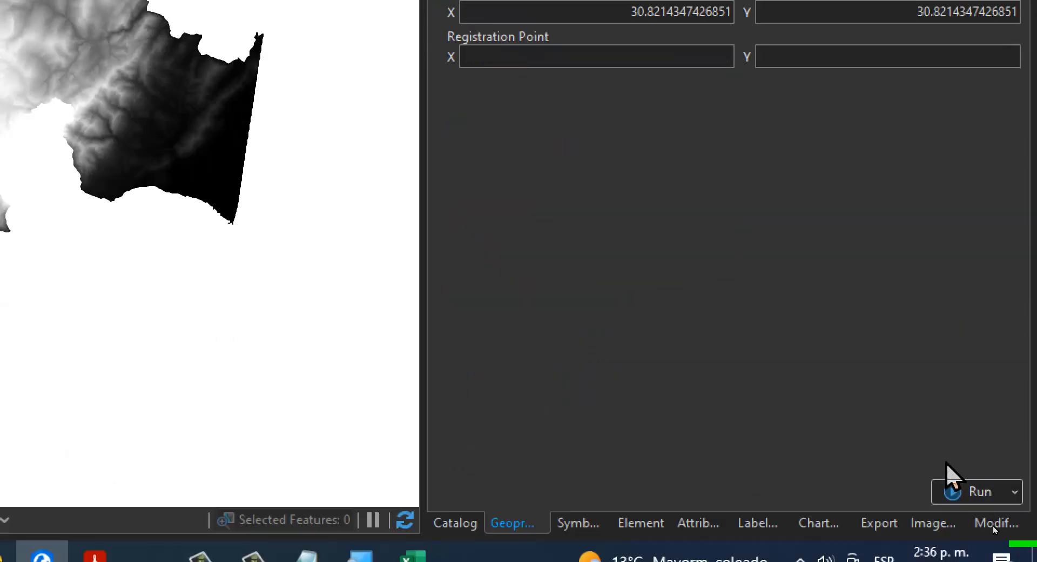
pyautogui.click(954, 490)
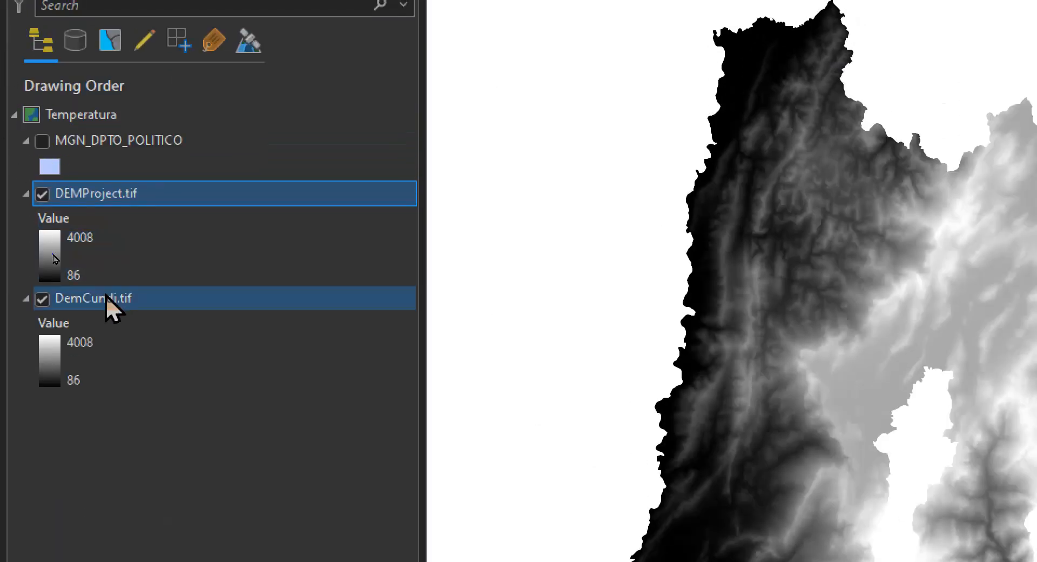
pyautogui.rightClick(105, 107)
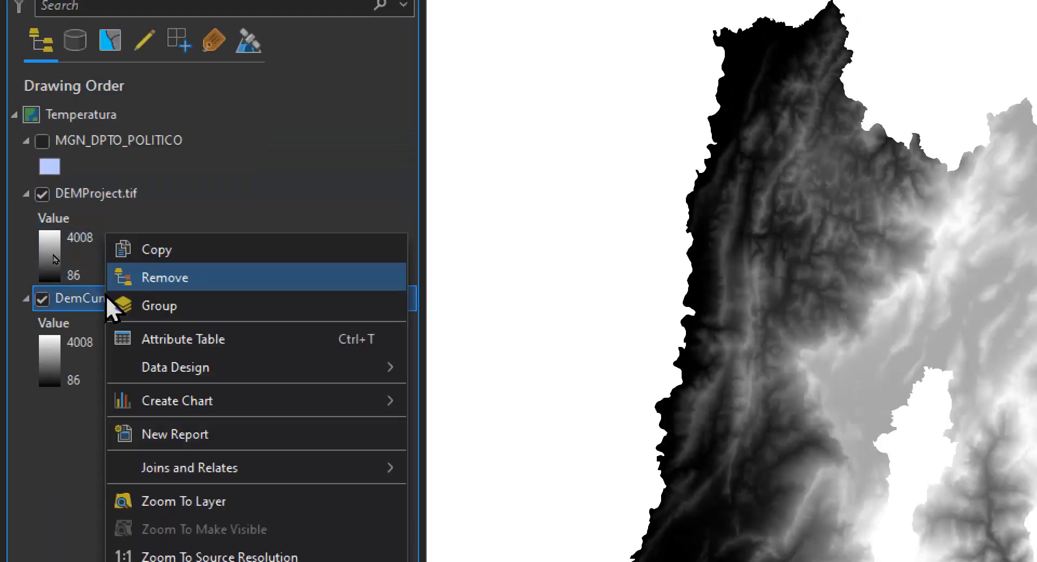
pyautogui.click(125, 283)
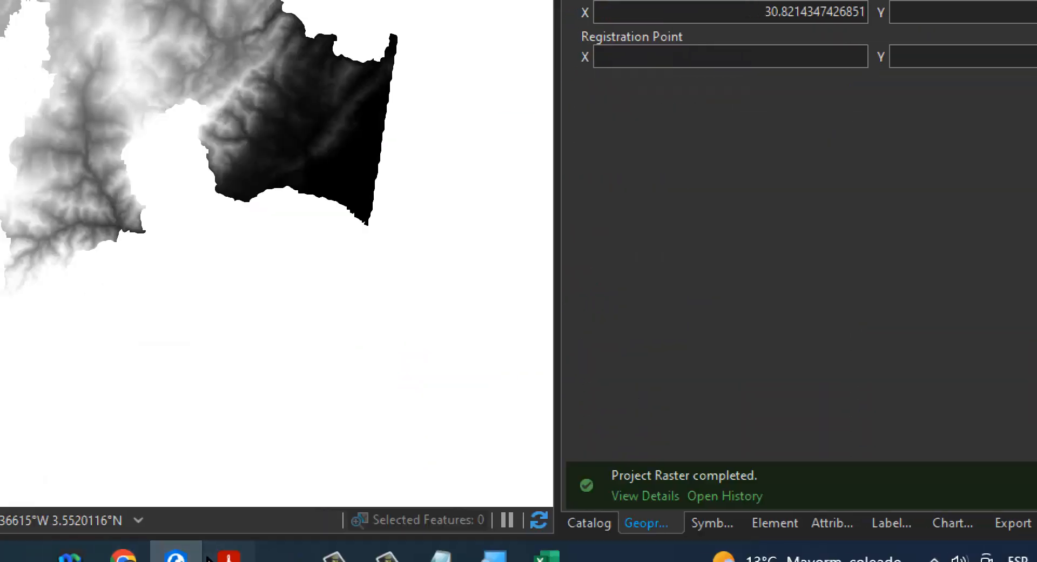
# Step: Consult the regression equations in the PDF, return to ArcGIS Pro, search for "raster calculator" and open the Spatial Analyst version
pyautogui.click(229, 555)
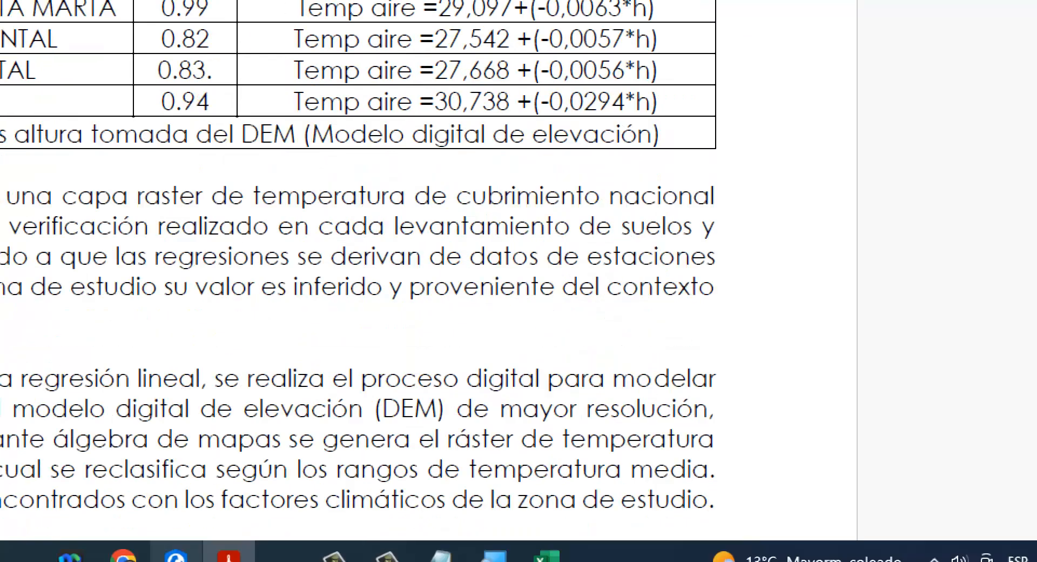
pyautogui.click(176, 554)
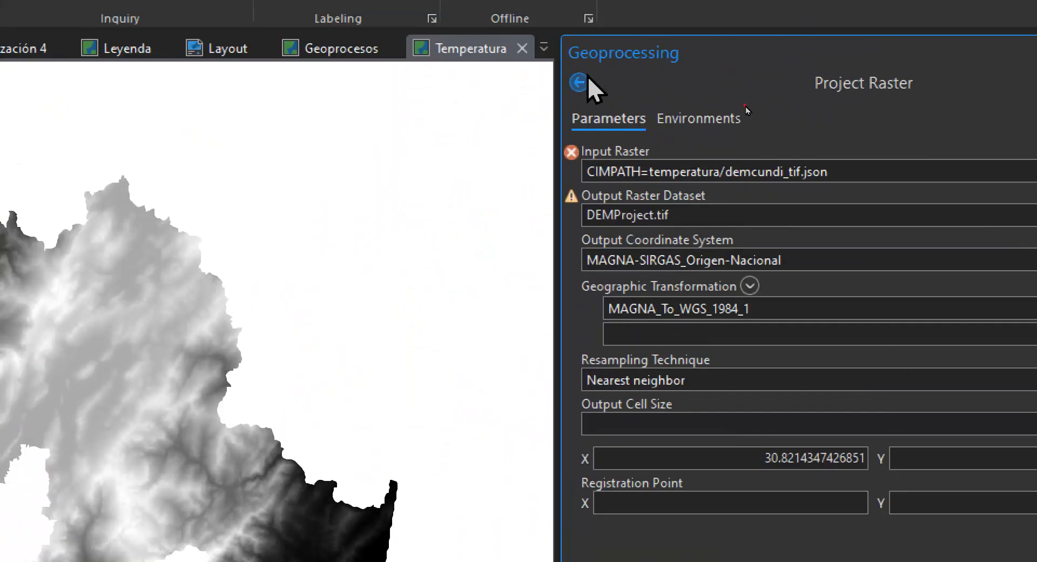
pyautogui.click(579, 82)
pyautogui.write('raster calculator')
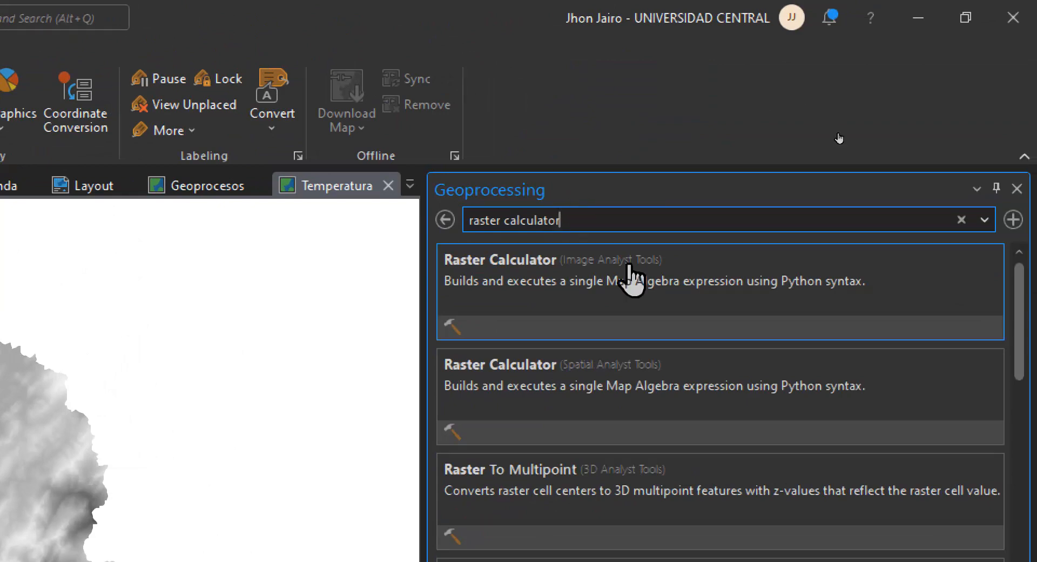
pyautogui.click(679, 368)
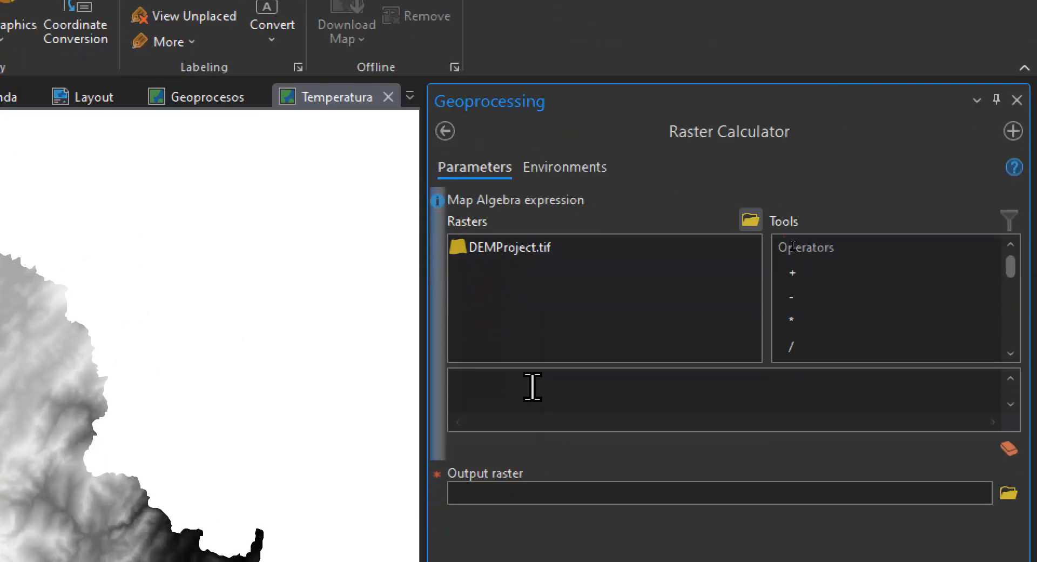
# Step: Enter the equation 30.136 + (-0.0064*h) as the map algebra expression, with points as decimal separators
pyautogui.click(530, 387)
pyautogui.write('30,136 + (-0.0064*h)')
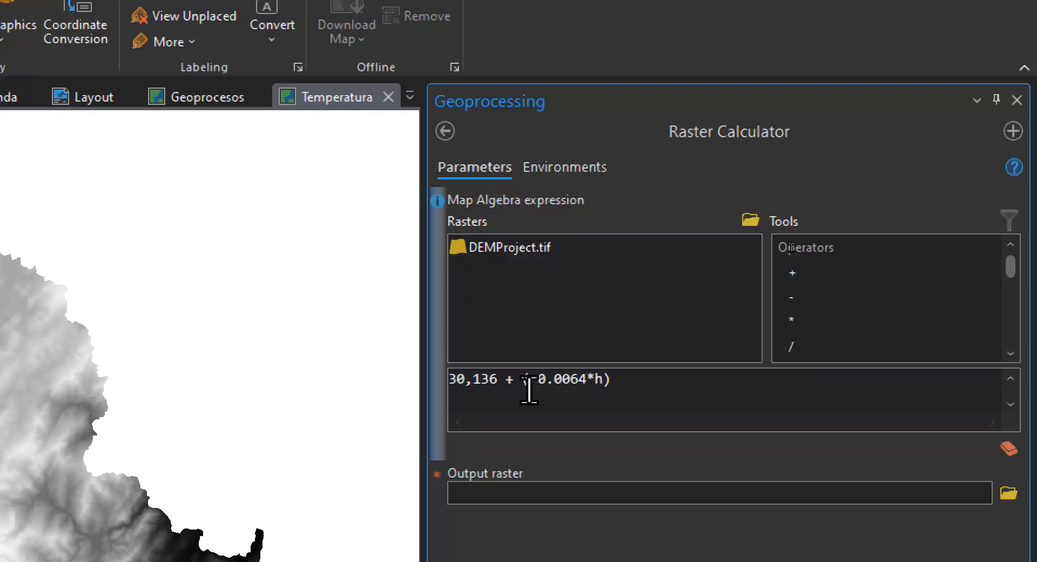
pyautogui.scroll(5, 530, 389)
pyautogui.click(487, 385)
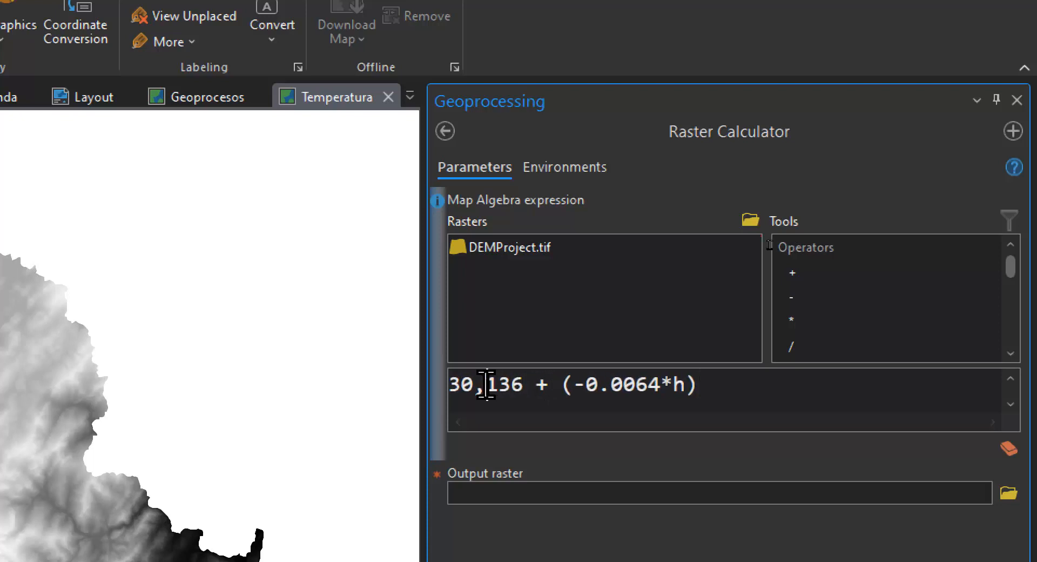
pyautogui.press('BackSpace')
pyautogui.write('.')
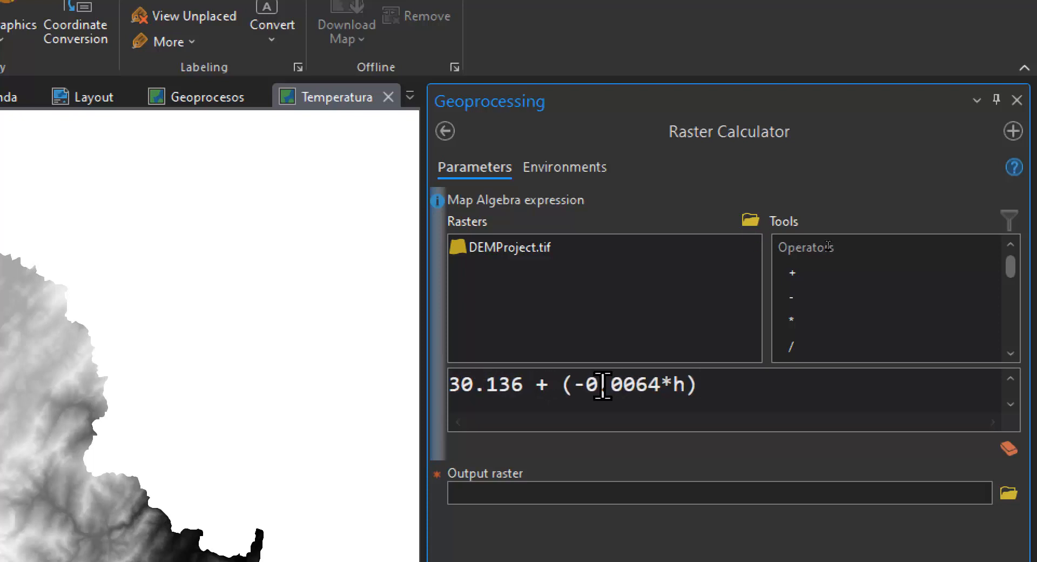
pyautogui.click(618, 385)
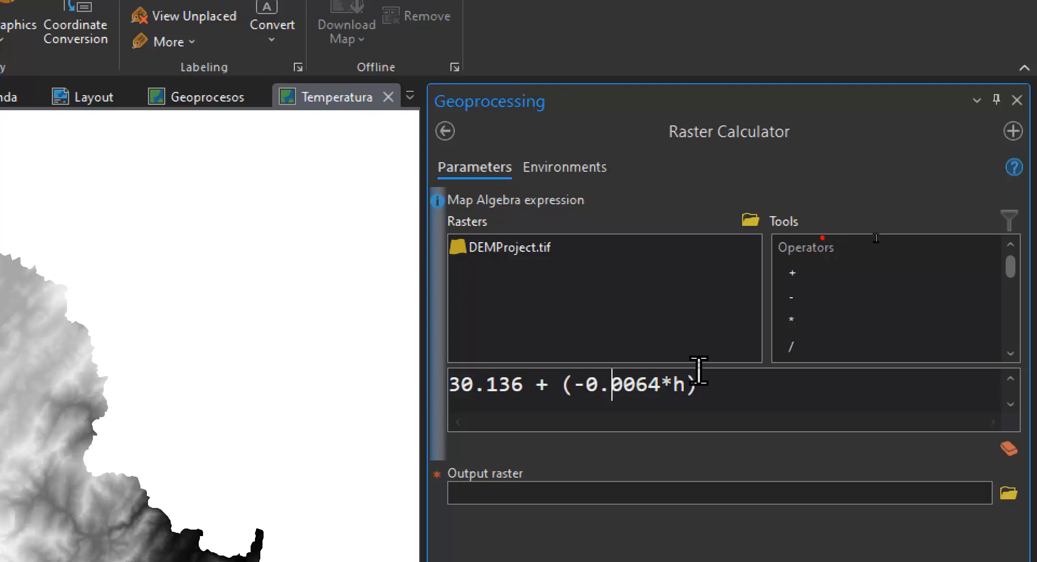
pyautogui.press('BackSpace')
pyautogui.write('.')
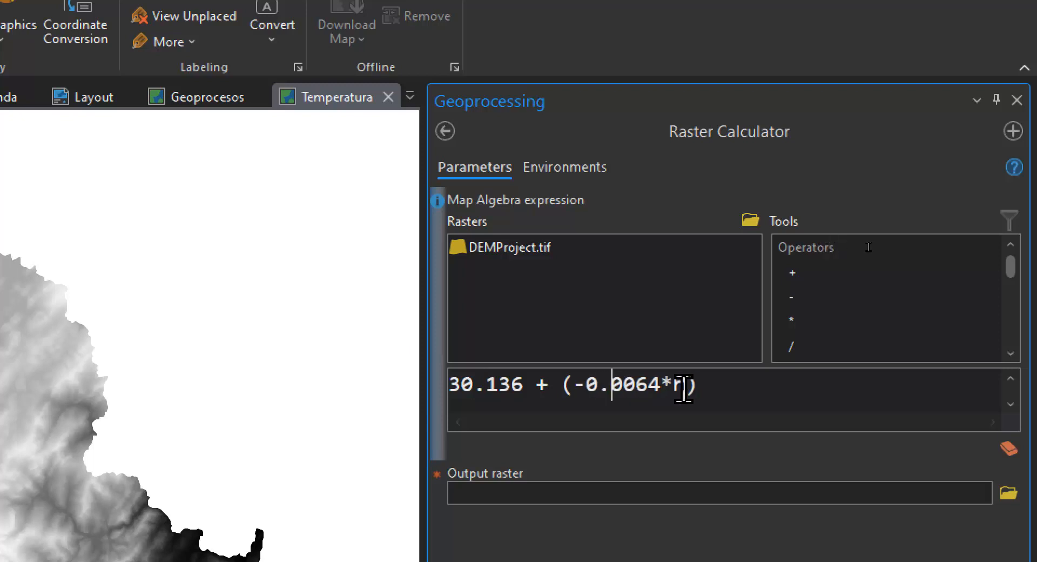
# Step: Replace the variable h in the map algebra expression with the DEMProject.tif raster
pyautogui.click(685, 383)
pyautogui.press('BackSpace')
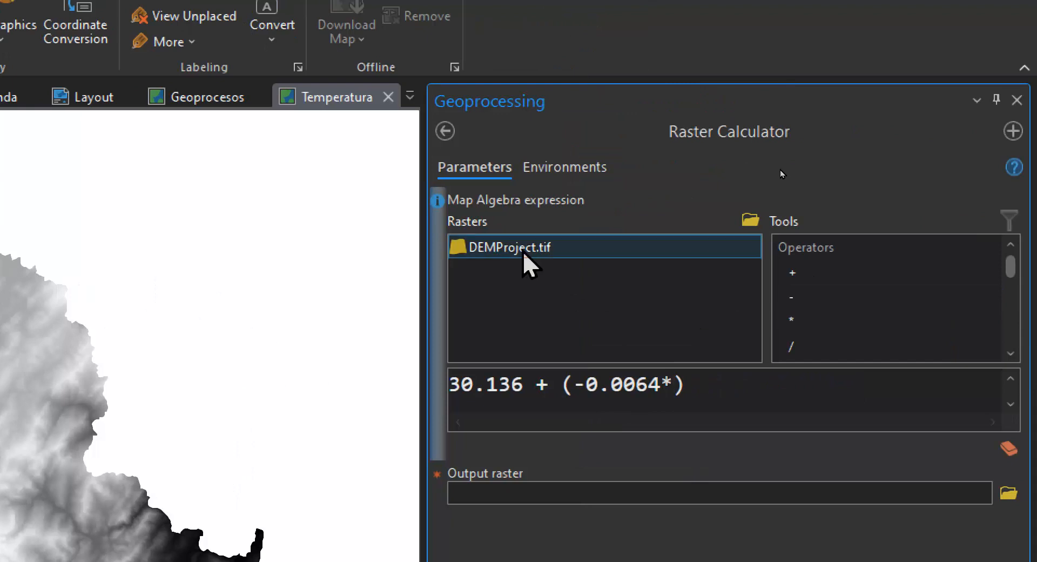
pyautogui.click(523, 253)
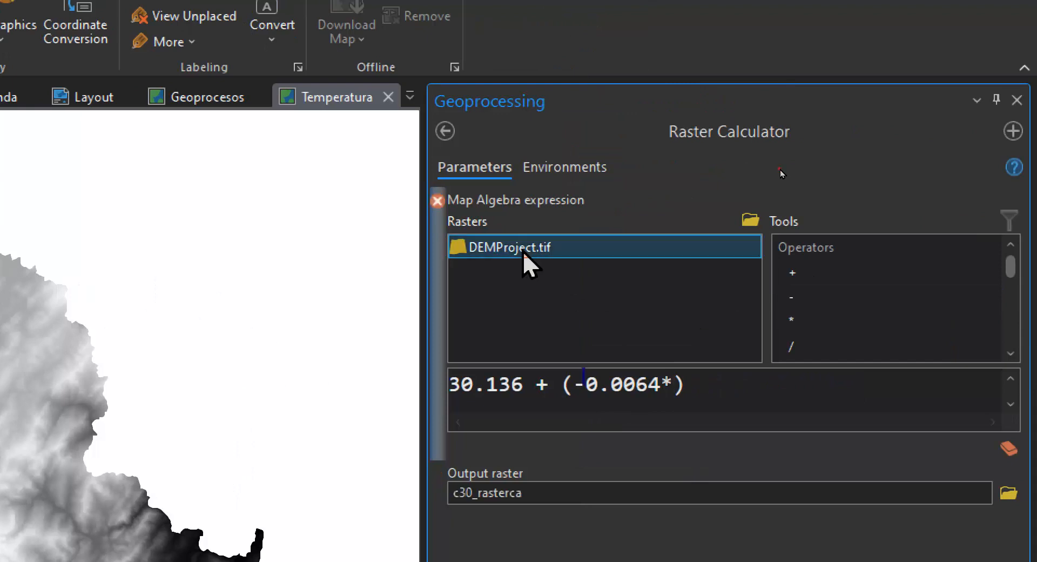
pyautogui.click(675, 383)
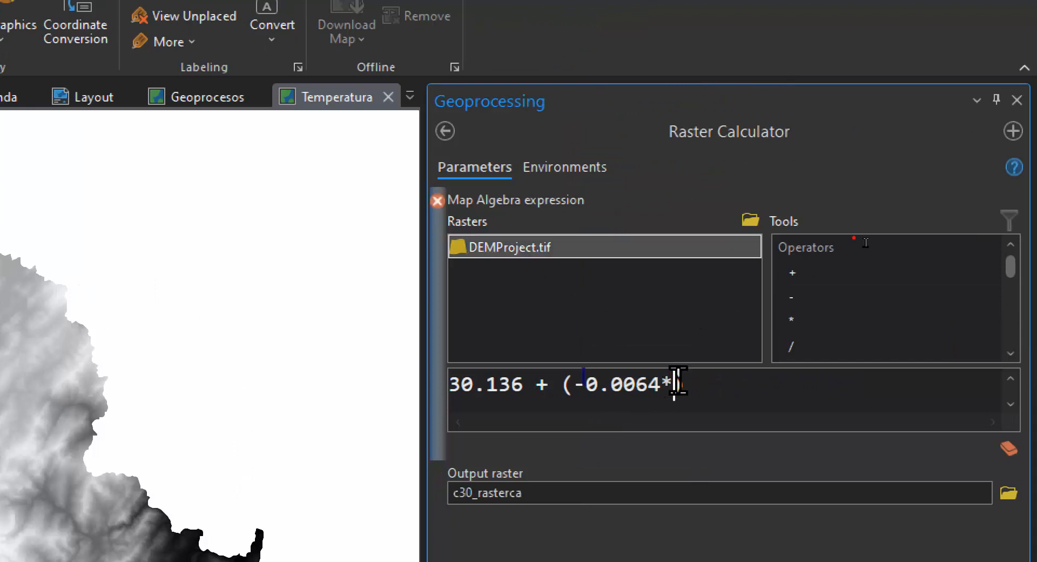
pyautogui.doubleClick(535, 249)
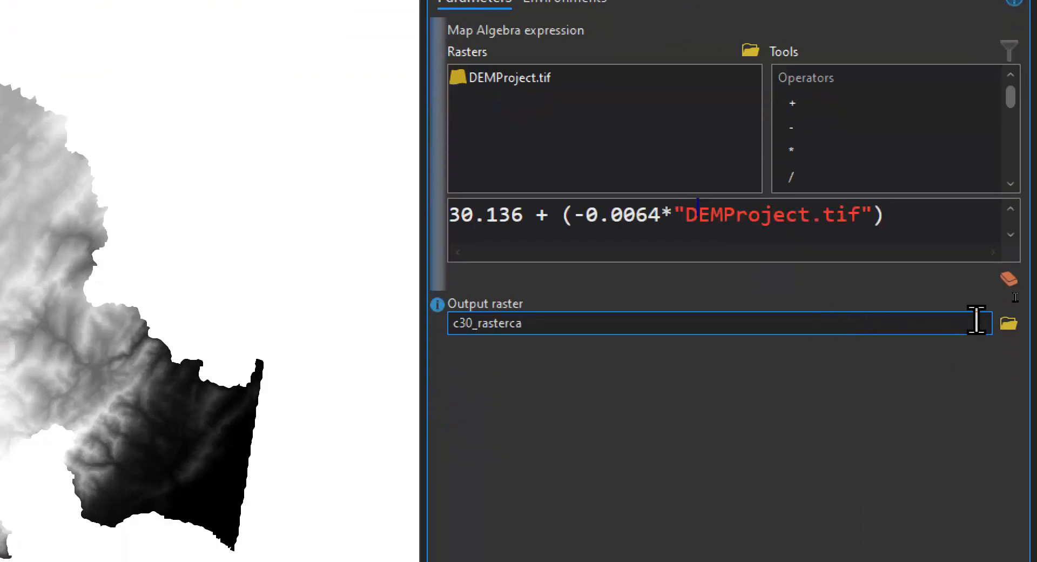
# Step: Save the output raster as TemperaturaM.tif in the DEM folder and run Raster Calculator
pyautogui.click(1006, 324)
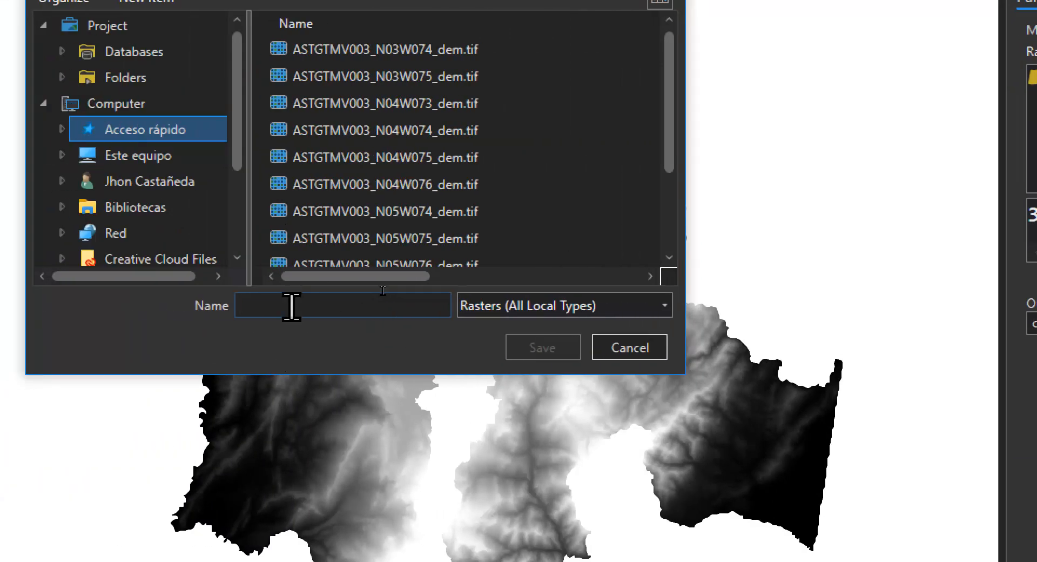
pyautogui.write('Temperatu')
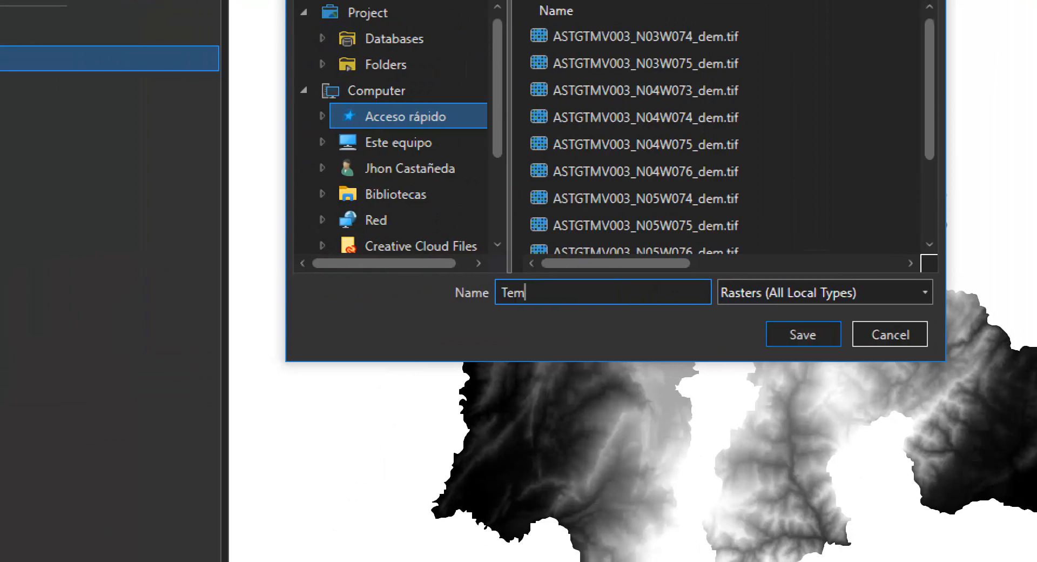
pyautogui.write('ra')
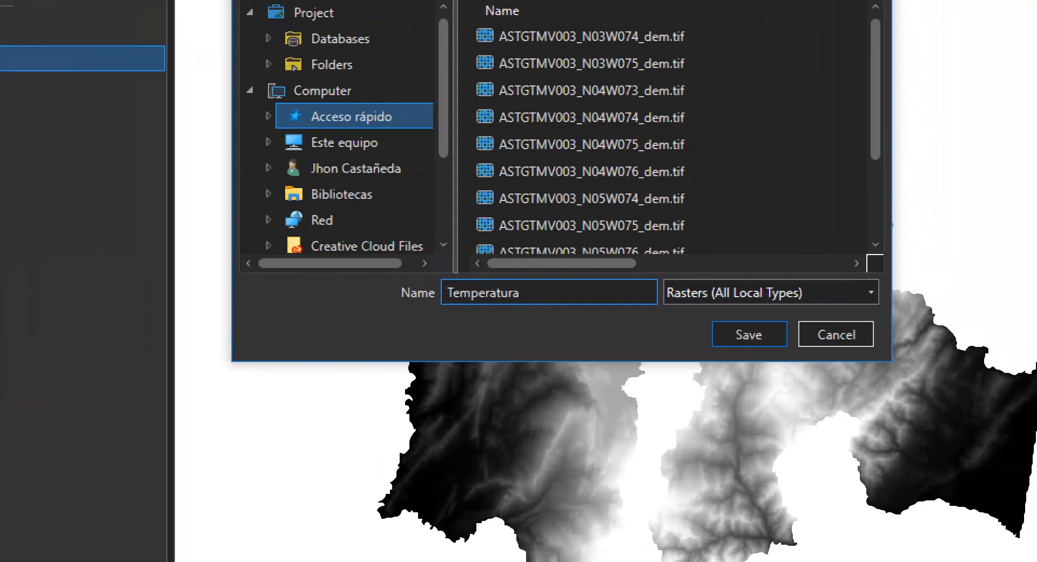
pyautogui.write('M')
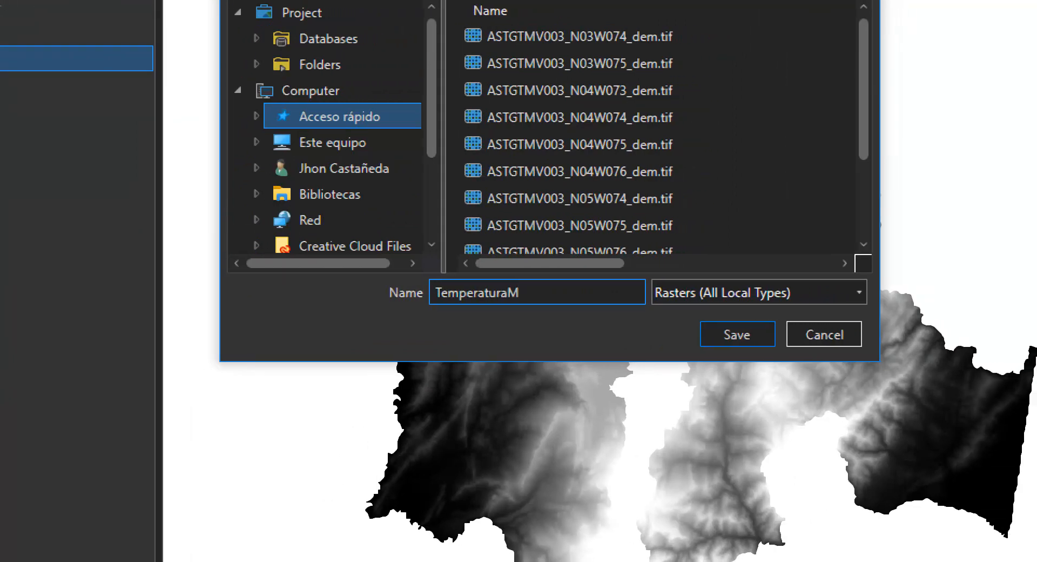
pyautogui.write('.tif')
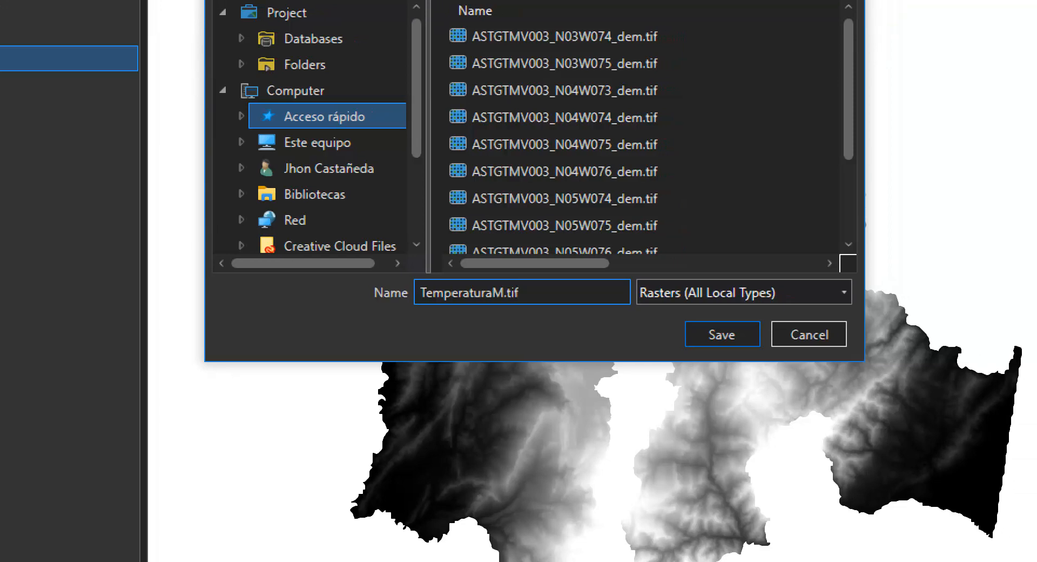
pyautogui.press('Return')
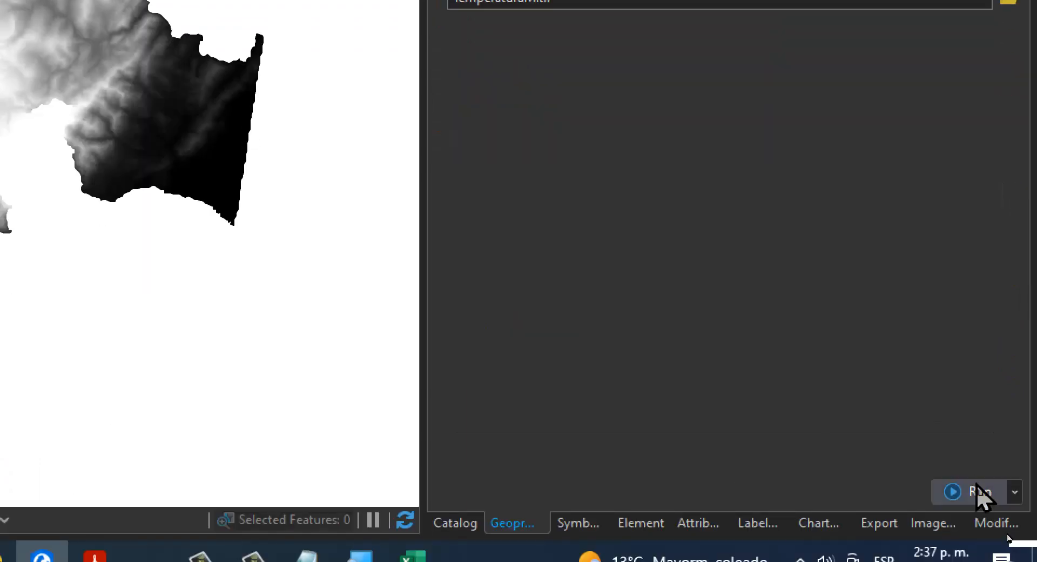
pyautogui.click(978, 492)
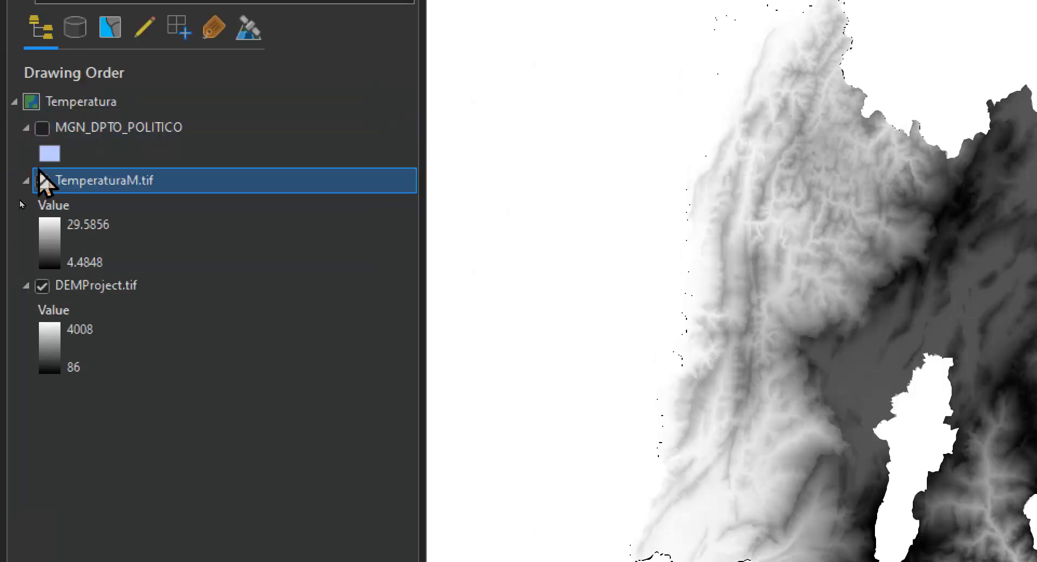
# Step: Hide TemperaturaM.tif and apply the continuous green-yellow-orange color scheme to its raster symbology
pyautogui.click(43, 181)
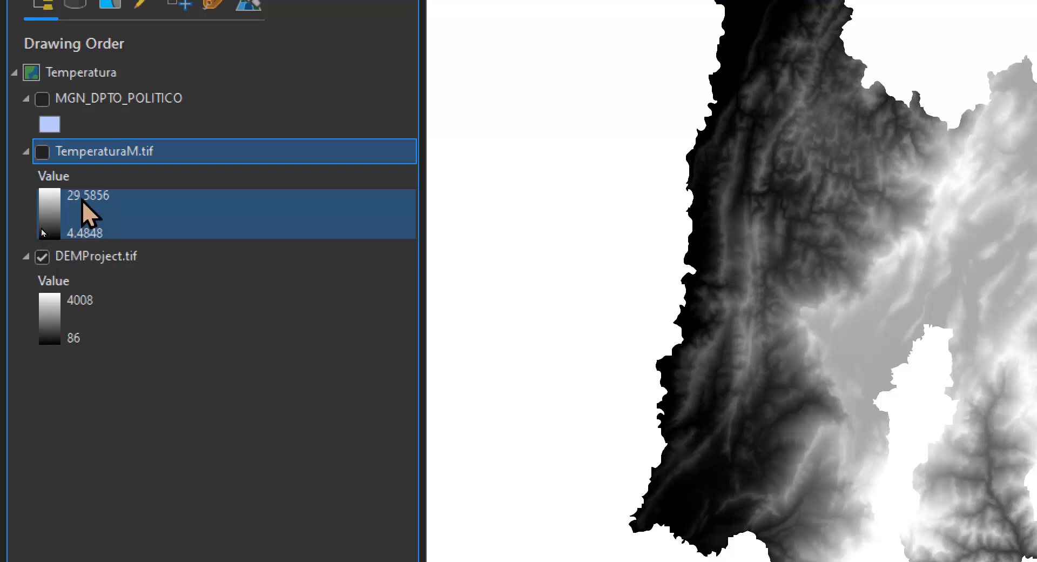
pyautogui.click(48, 211)
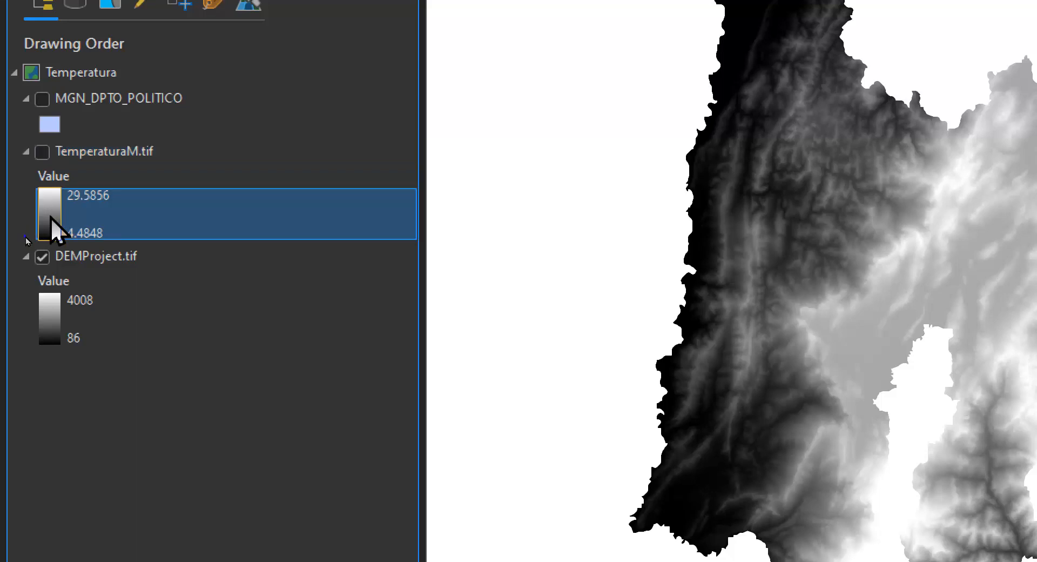
pyautogui.click(50, 217)
pyautogui.click(233, 234)
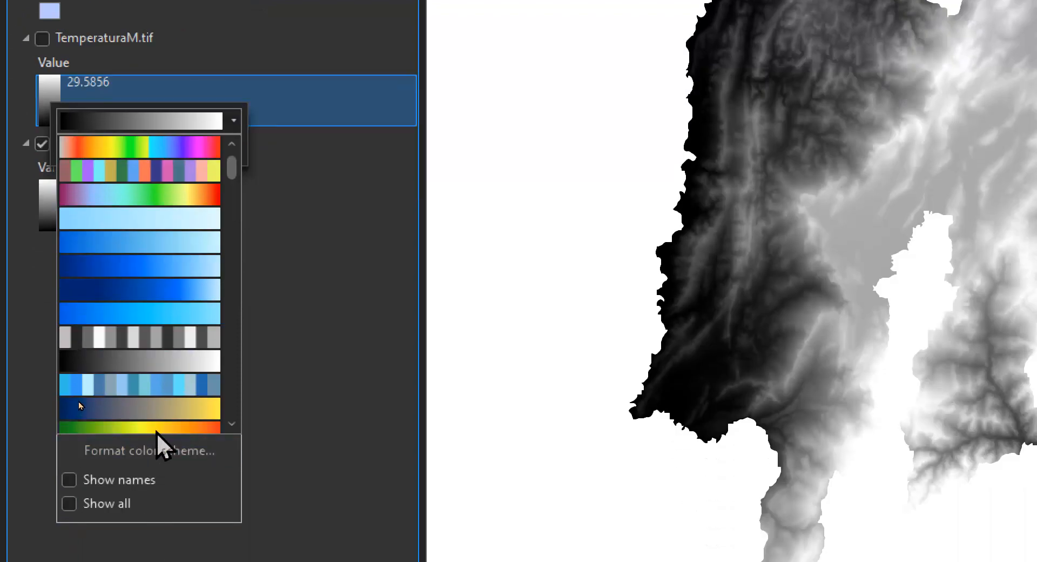
pyautogui.click(156, 541)
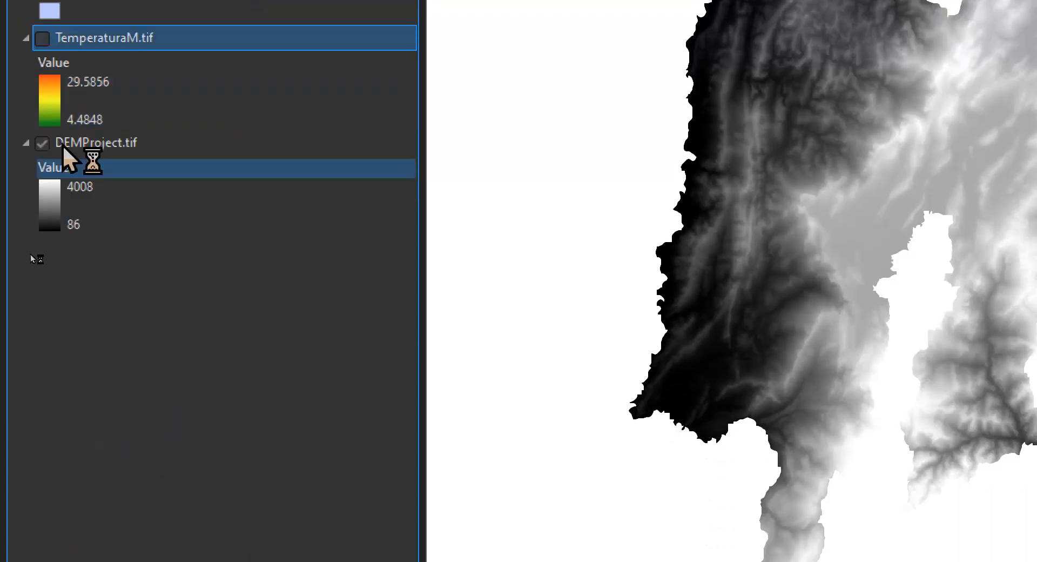
# Step: Show the TemperaturaM.tif layer, toggle DEMProject.tif to compare the rasters, and inspect the temperature map
pyautogui.click(44, 92)
pyautogui.click(42, 38)
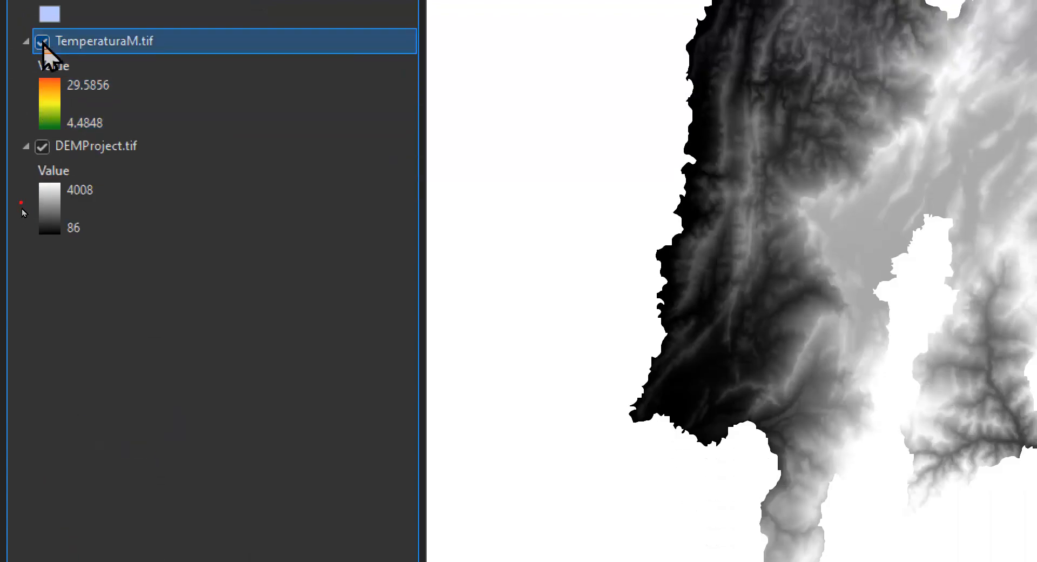
pyautogui.click(42, 146)
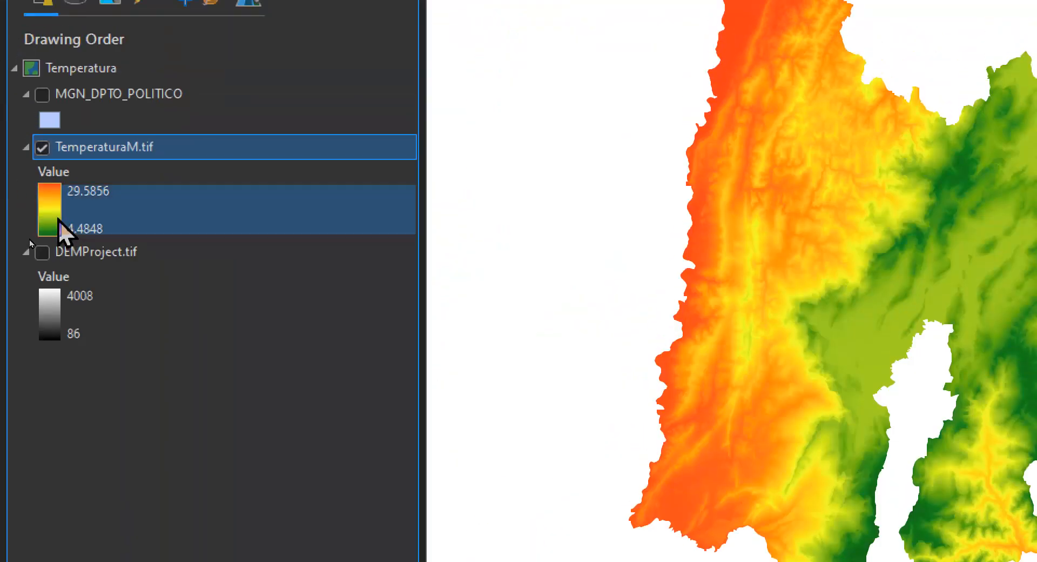
pyautogui.click(42, 253)
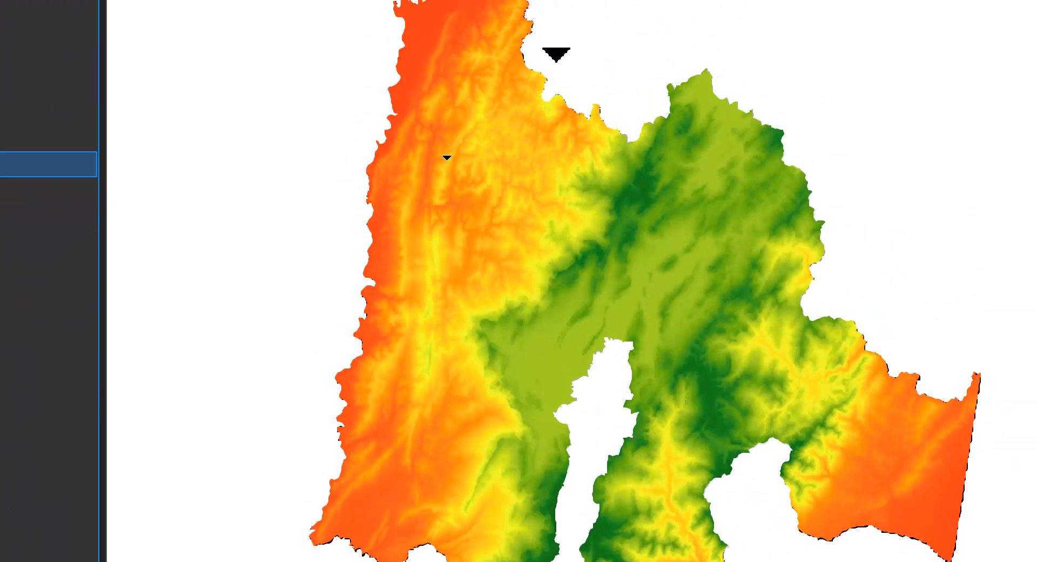
pyautogui.moveTo(556, 54)
pyautogui.mouseDown()
pyautogui.moveTo(480, 533)
pyautogui.moveTo(604, 201)
pyautogui.moveTo(583, 281)
pyautogui.moveTo(729, 162)
pyautogui.moveTo(736, 346)
pyautogui.moveTo(688, 493)
pyautogui.moveTo(746, 341)
pyautogui.moveTo(767, 116)
pyautogui.moveTo(712, 24)
pyautogui.moveTo(440, 19)
pyautogui.mouseUp()
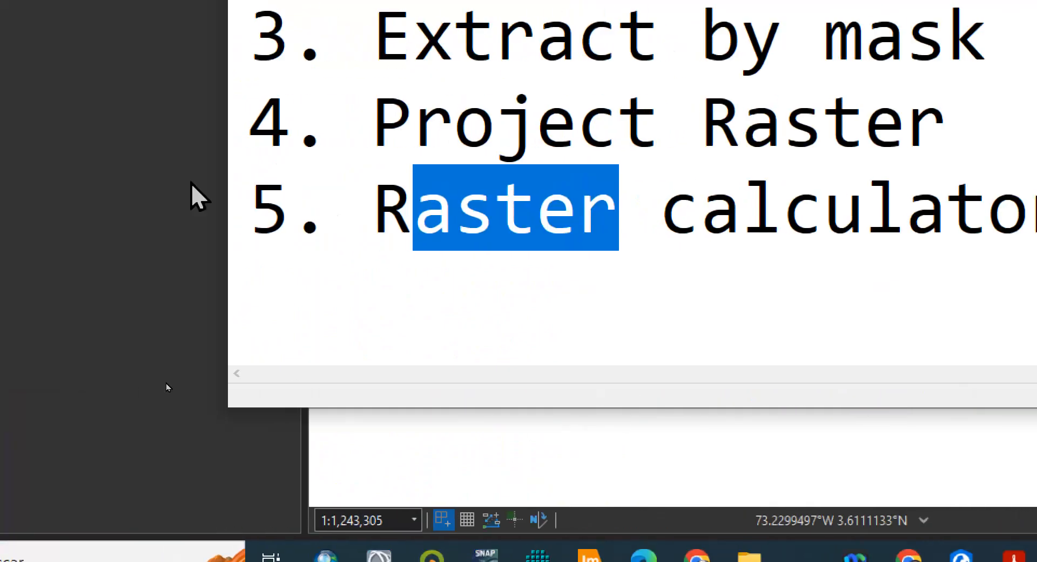
# Step: Add "6. Contour" below the Raster calculator entry in the notes, and return to ArcGIS Pro
pyautogui.click(1036, 197)
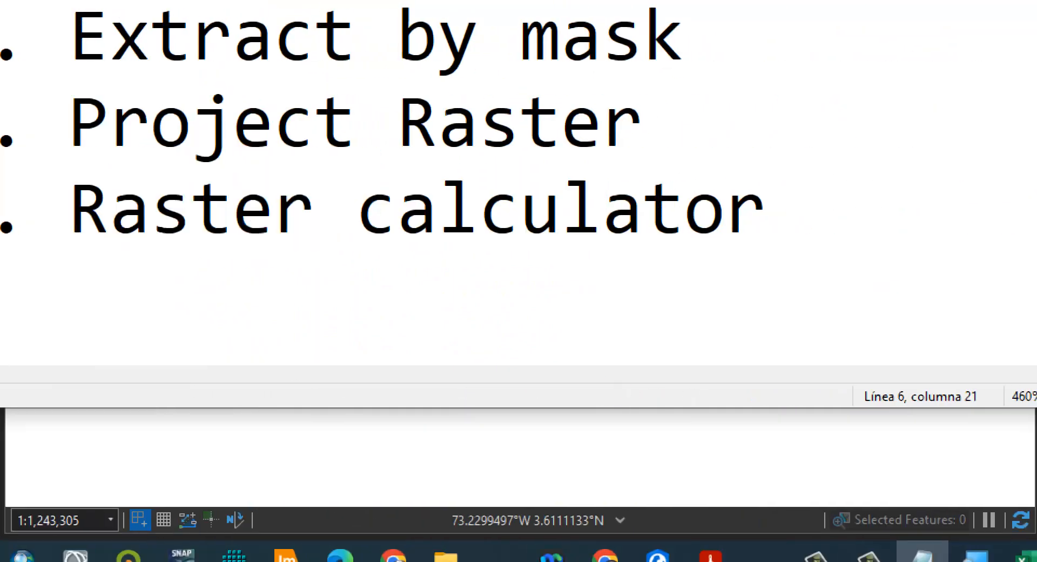
pyautogui.press('Return')
pyautogui.write('6.n Contou')
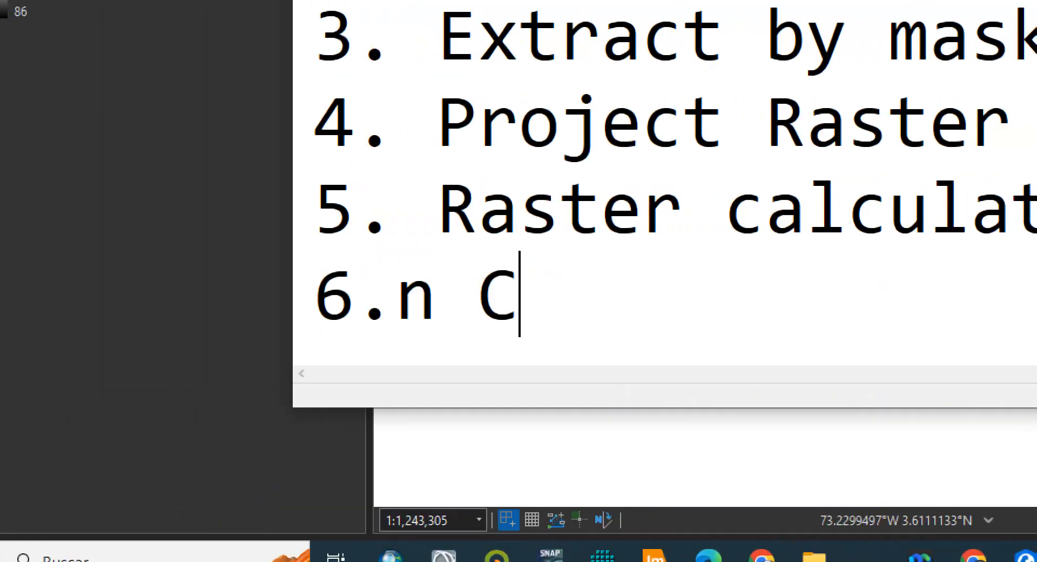
pyautogui.write('r')
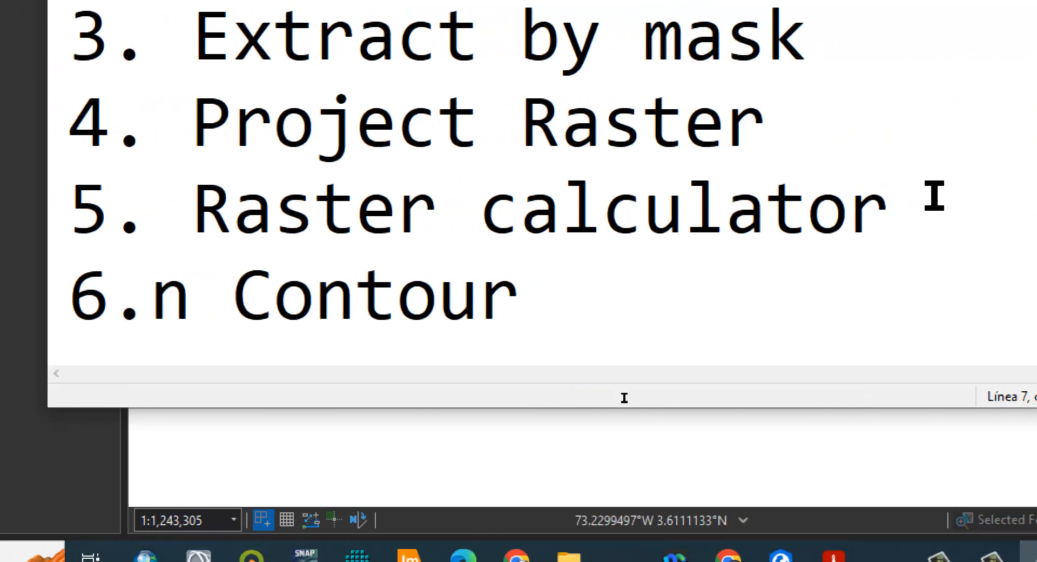
pyautogui.click(189, 301)
pyautogui.press('BackSpace')
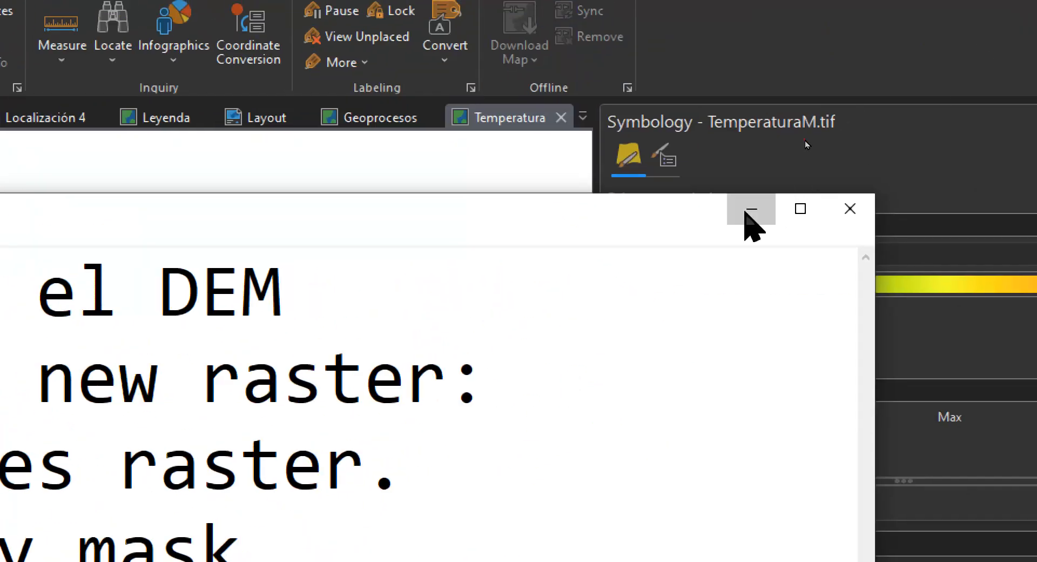
pyautogui.click(746, 212)
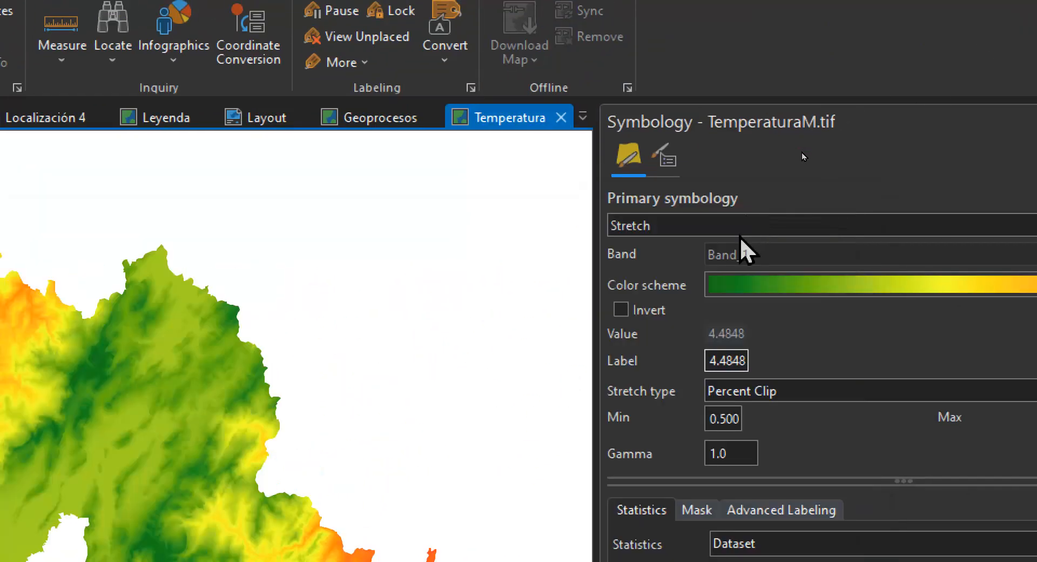
# Step: Search the geoprocessing tools for "contour" and open the Spatial Analyst version of Contour
pyautogui.click(695, 525)
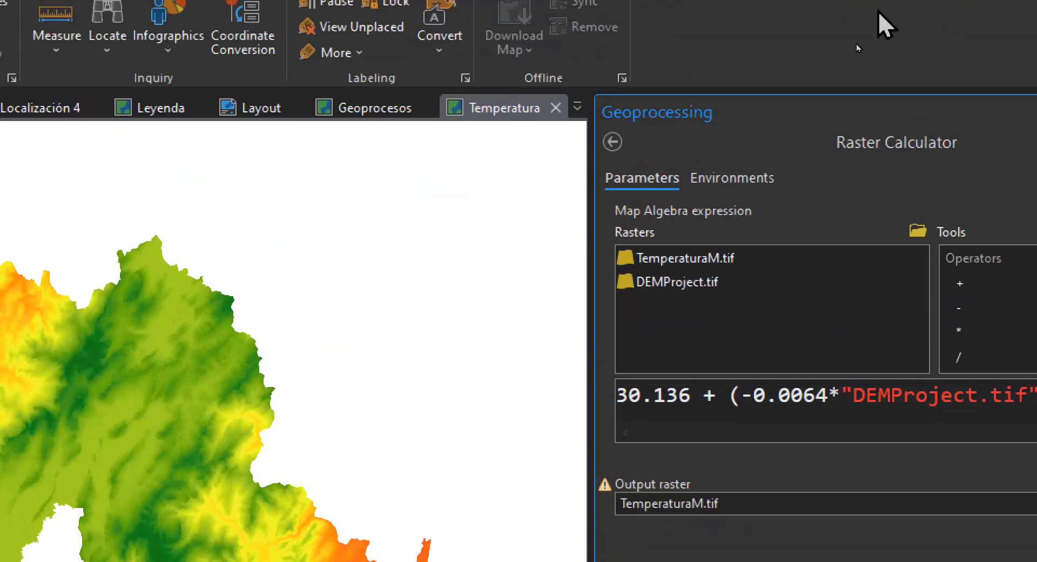
pyautogui.click(612, 144)
pyautogui.moveTo(736, 143); pyautogui.dragTo(608, 160)
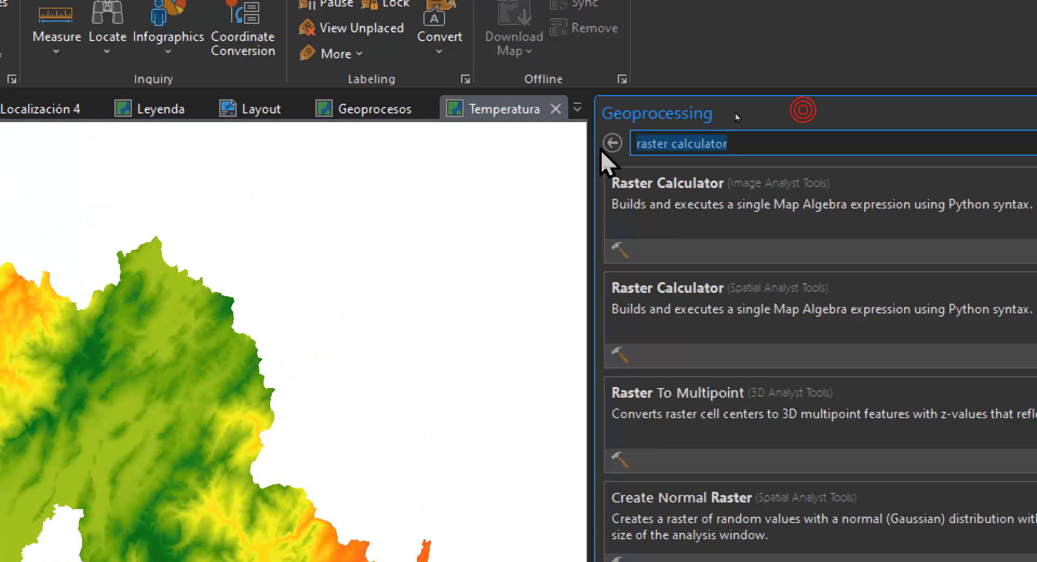
pyautogui.write('contour')
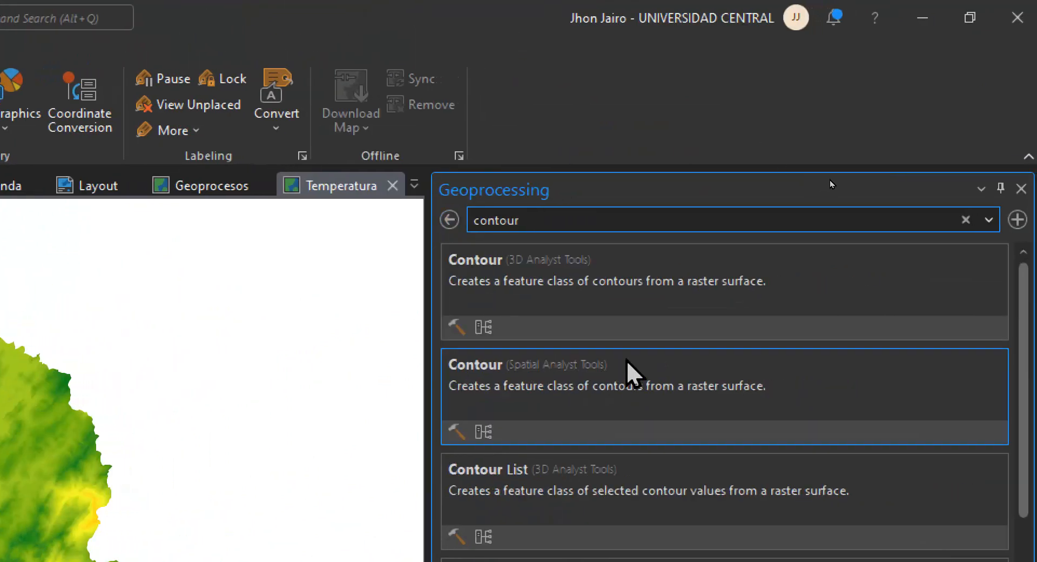
pyautogui.click(626, 362)
# Step: Use TemperaturaM.tif as the Contour input raster and set the contour interval to 2
pyautogui.click(988, 308)
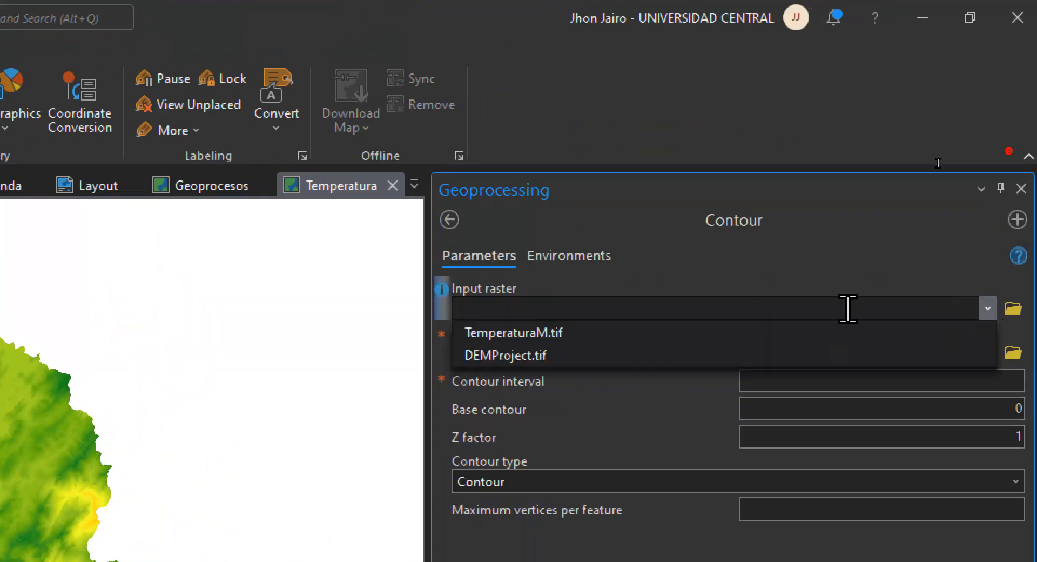
pyautogui.click(691, 335)
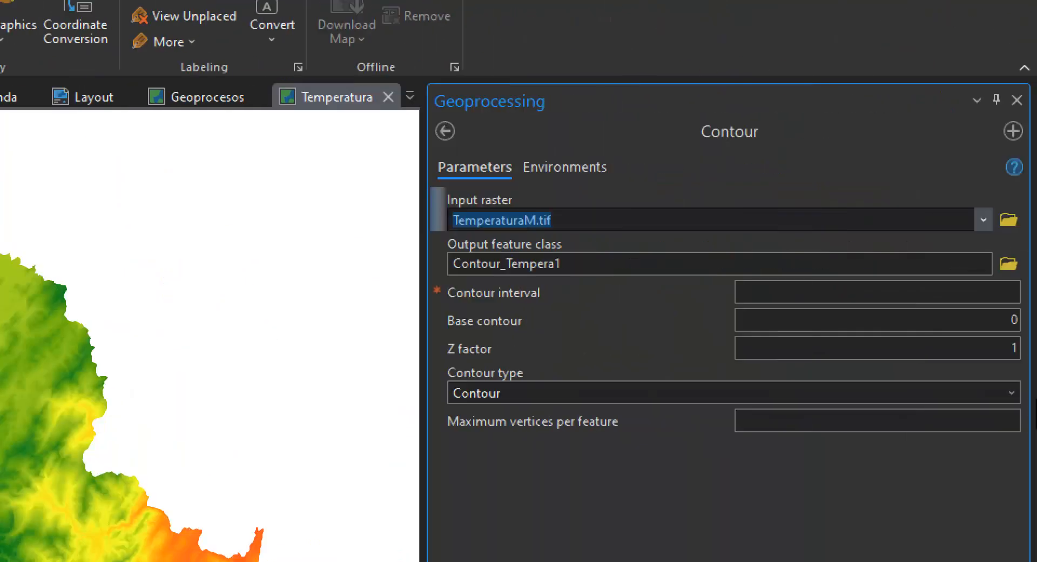
pyautogui.click(959, 294)
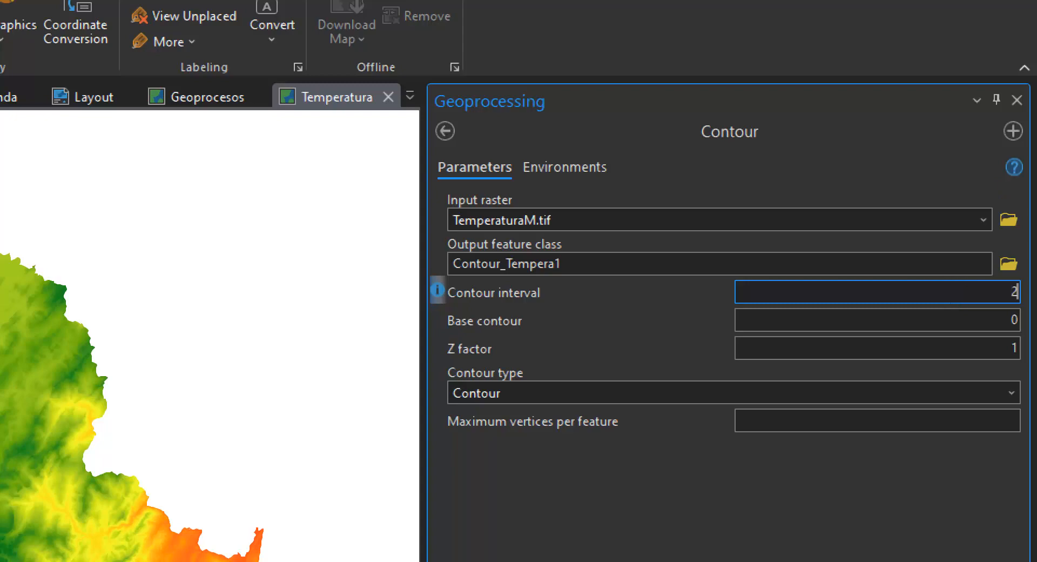
# Step: Save the contour output feature class as Isotermas in the DEM folder under Descargas
pyautogui.click(1009, 265)
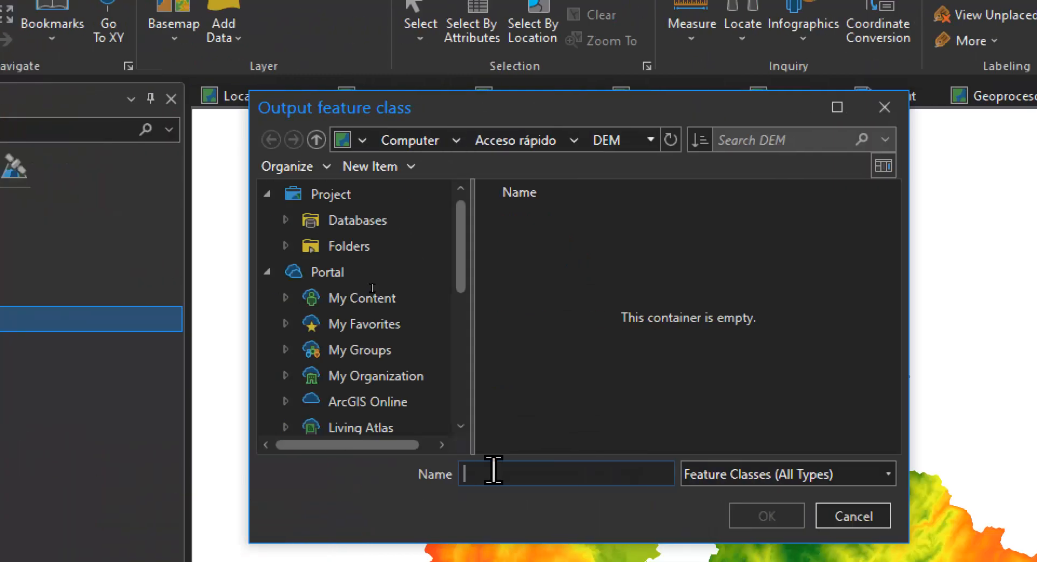
pyautogui.click(349, 246)
pyautogui.click(545, 245)
pyautogui.doubleClick(557, 249)
pyautogui.click(544, 267)
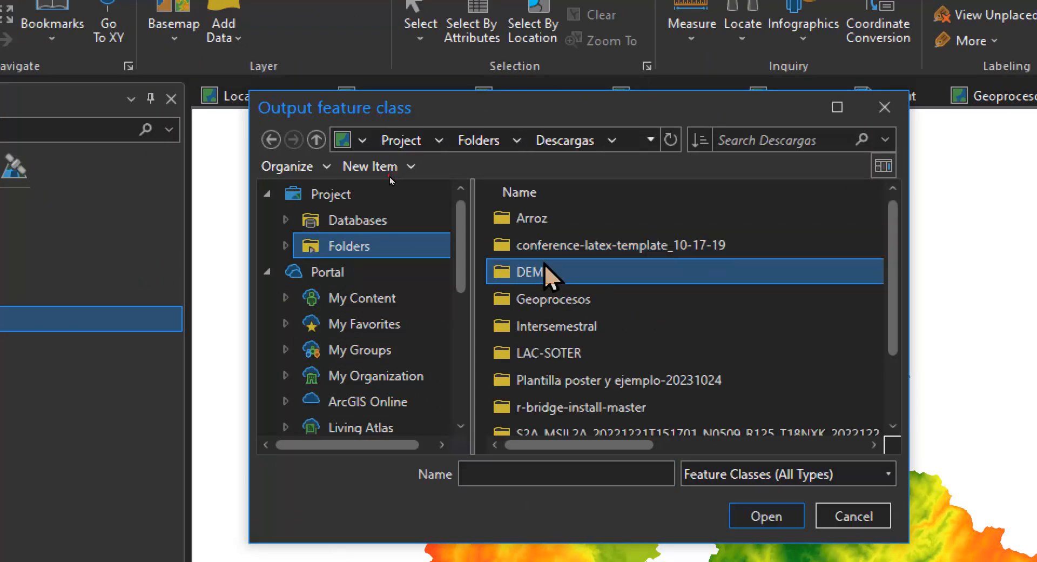
pyautogui.doubleClick(545, 268)
pyautogui.click(520, 473)
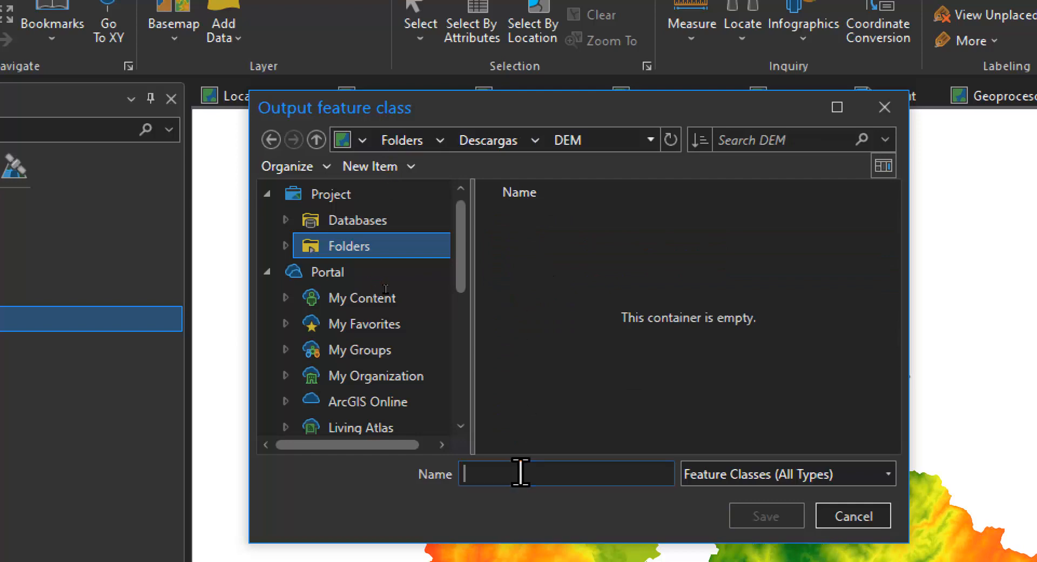
pyautogui.write('Isote')
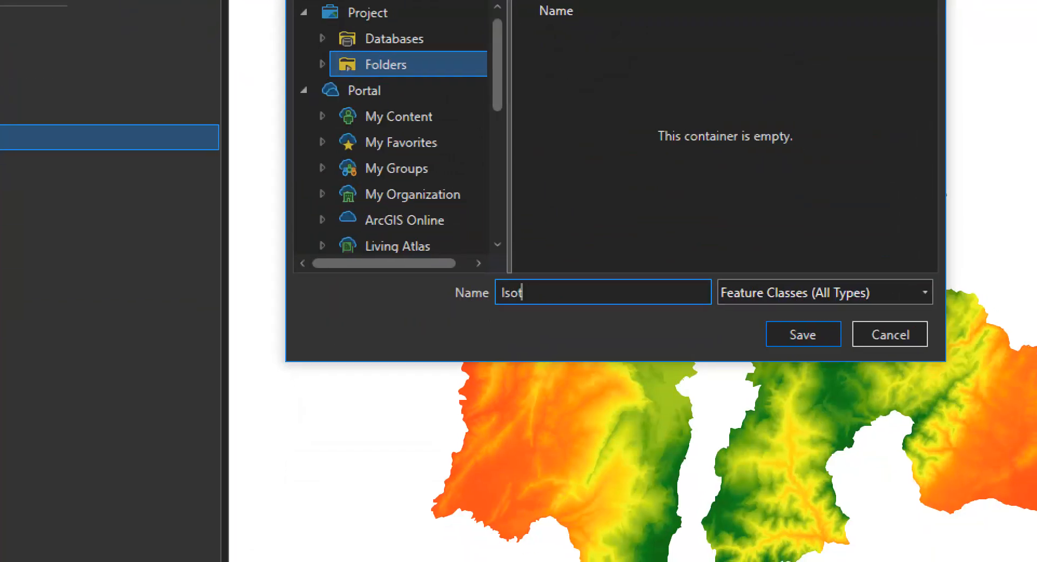
pyautogui.write('rmas')
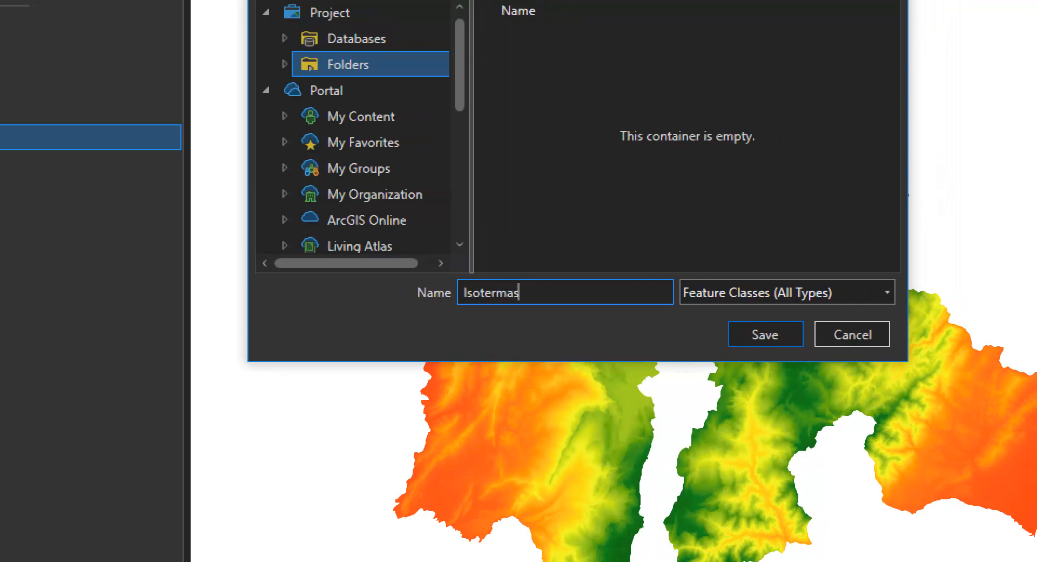
pyautogui.click(758, 339)
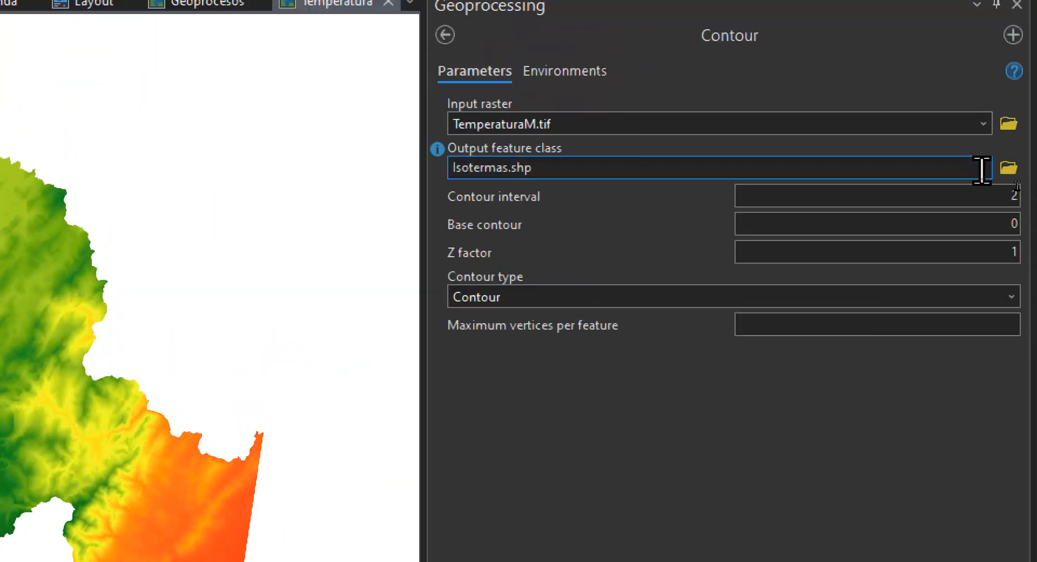
# Step: Check the contour interval and run the Contour tool
pyautogui.click(1018, 197)
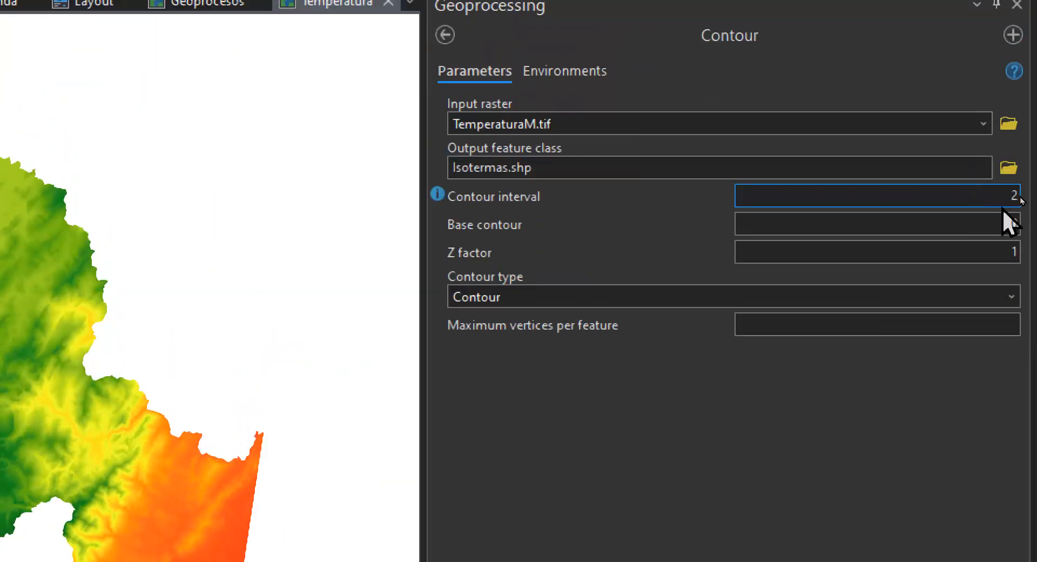
pyautogui.click(1003, 214)
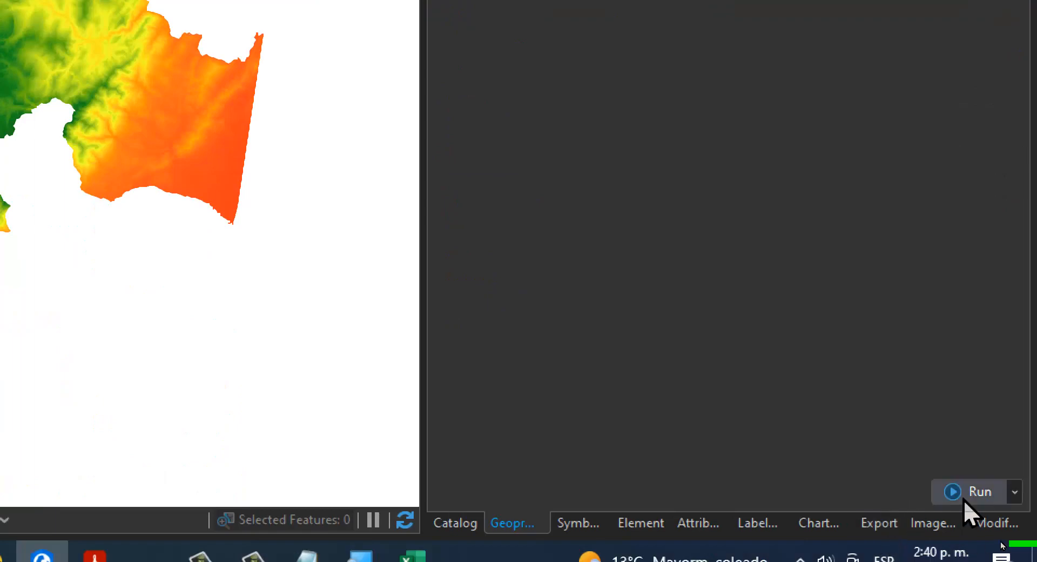
pyautogui.click(964, 493)
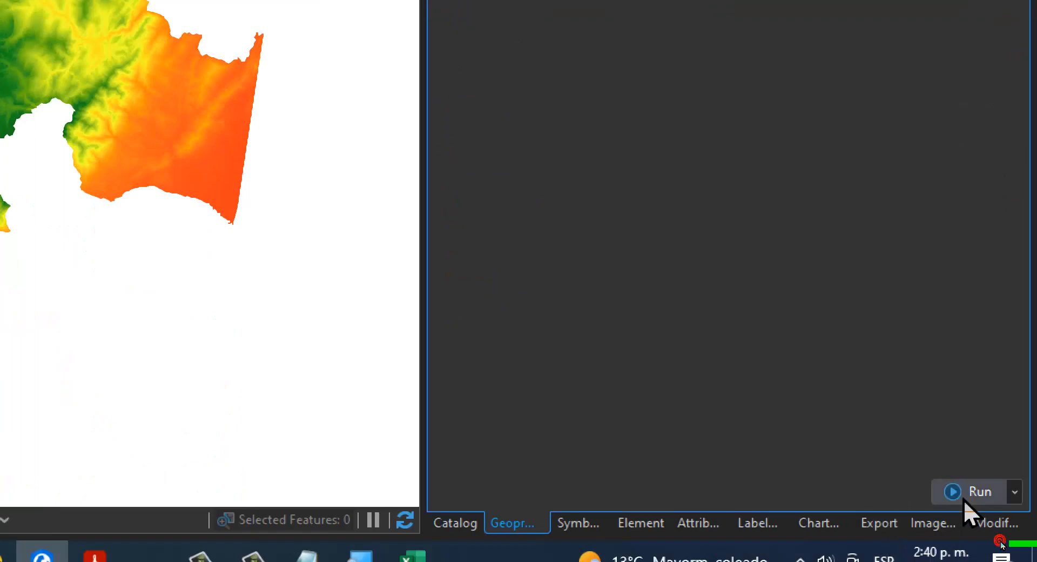
# Step: Open the attribute table of the Isotermas layer
pyautogui.moveTo(952, 495)
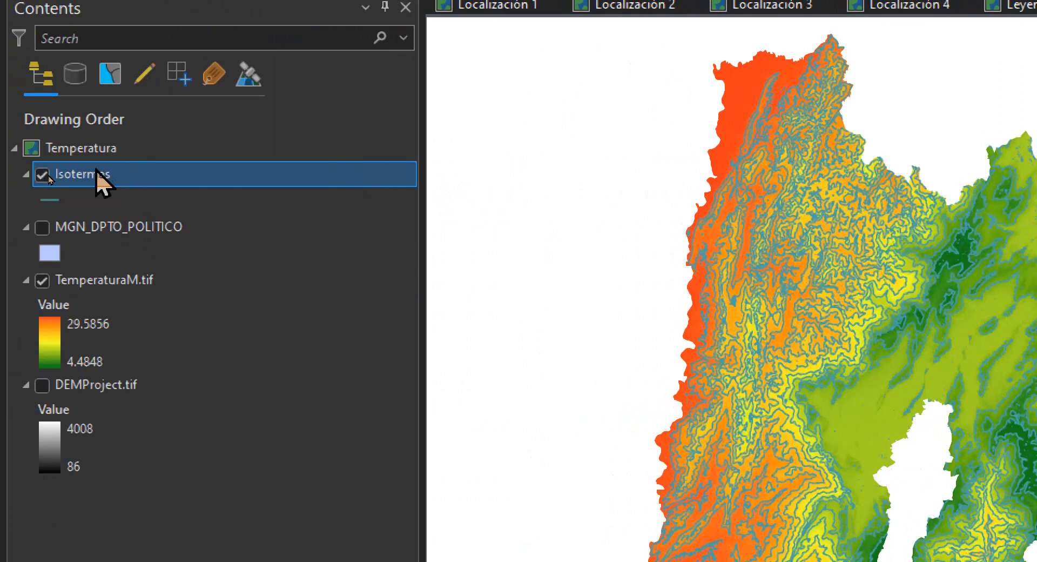
pyautogui.rightClick(96, 170)
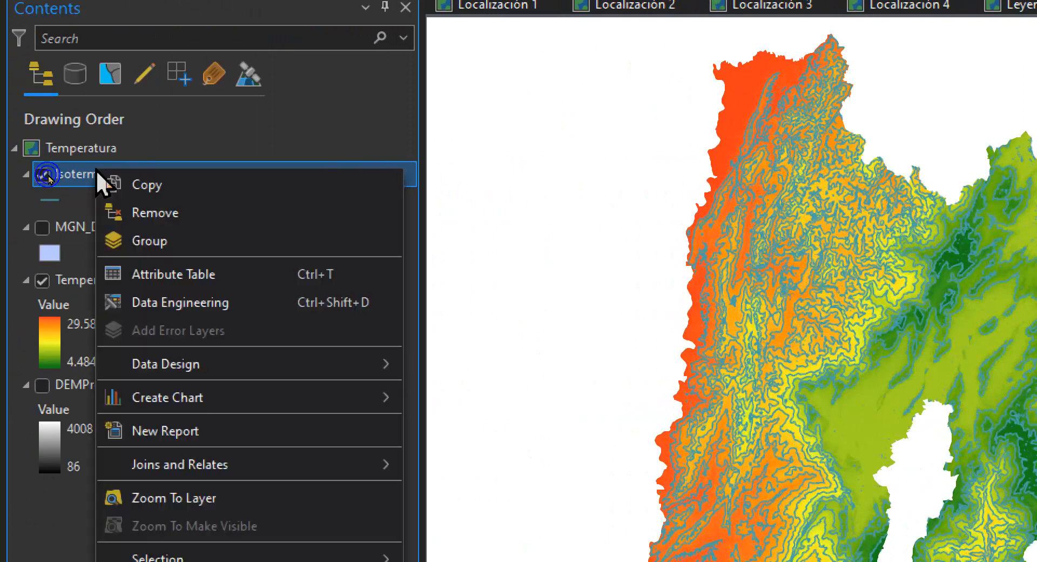
pyautogui.click(144, 270)
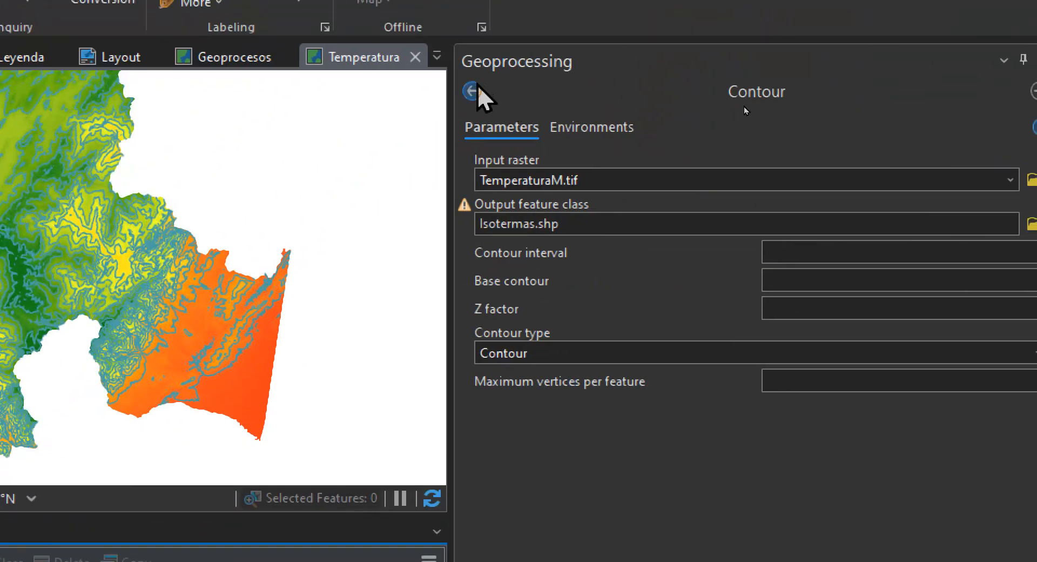
# Step: Search for "dissolve", open the Data Management Dissolve tool, and choose Isotermas as the input features
pyautogui.click(473, 91)
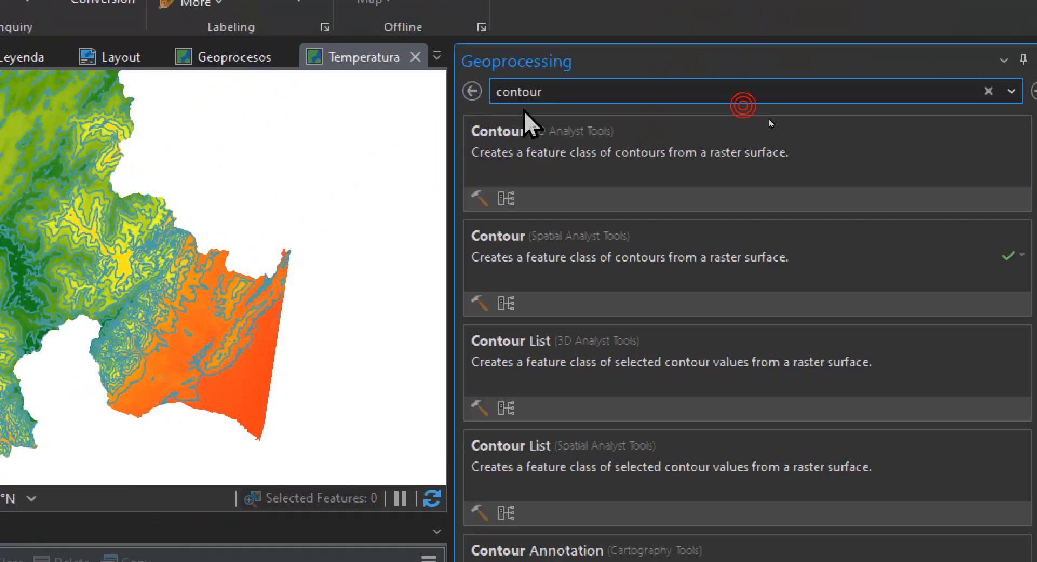
pyautogui.moveTo(543, 92); pyautogui.dragTo(507, 93)
pyautogui.write('dissolve')
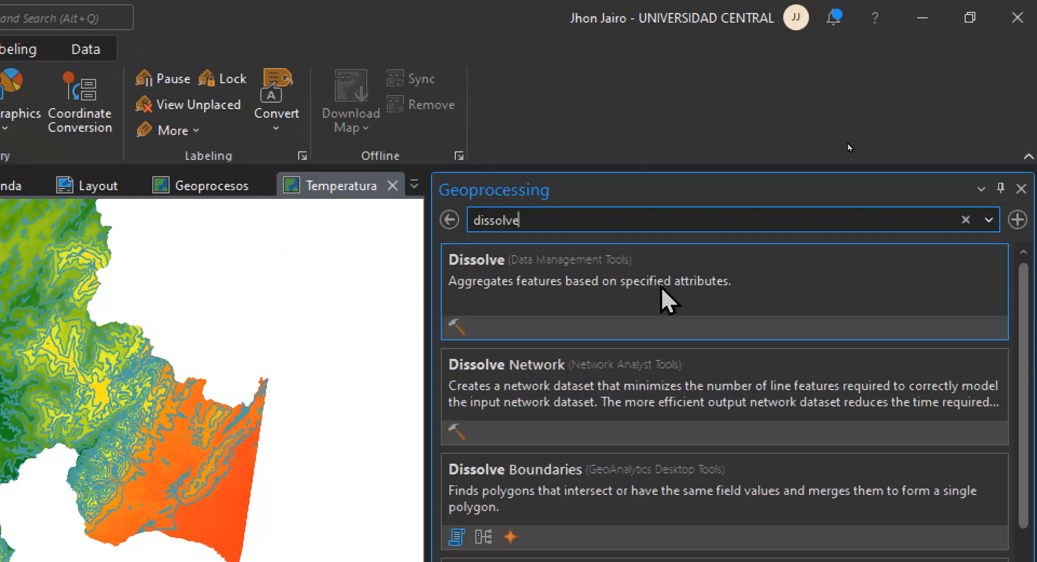
pyautogui.click(682, 258)
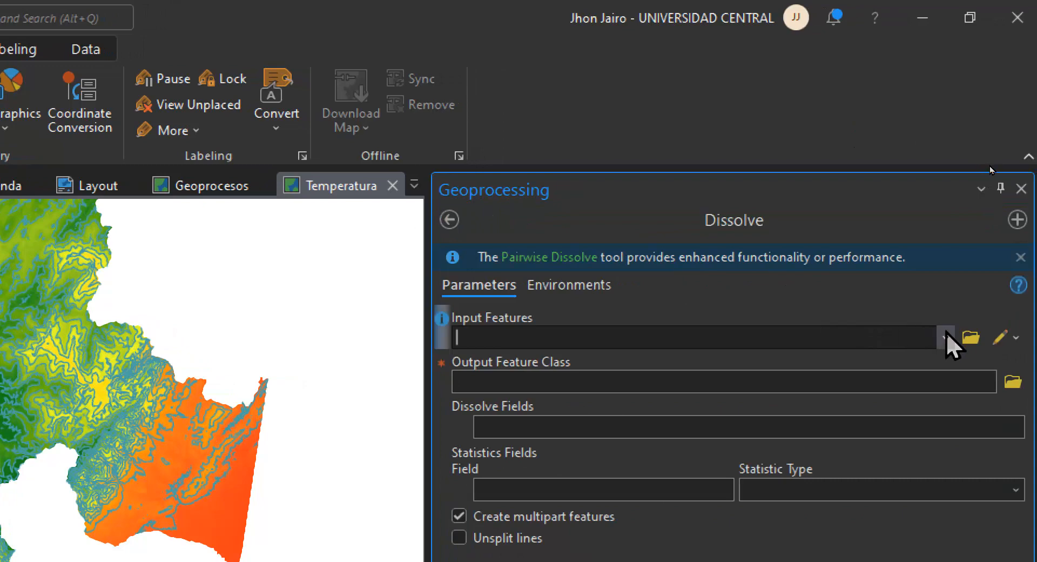
pyautogui.click(946, 337)
pyautogui.click(669, 361)
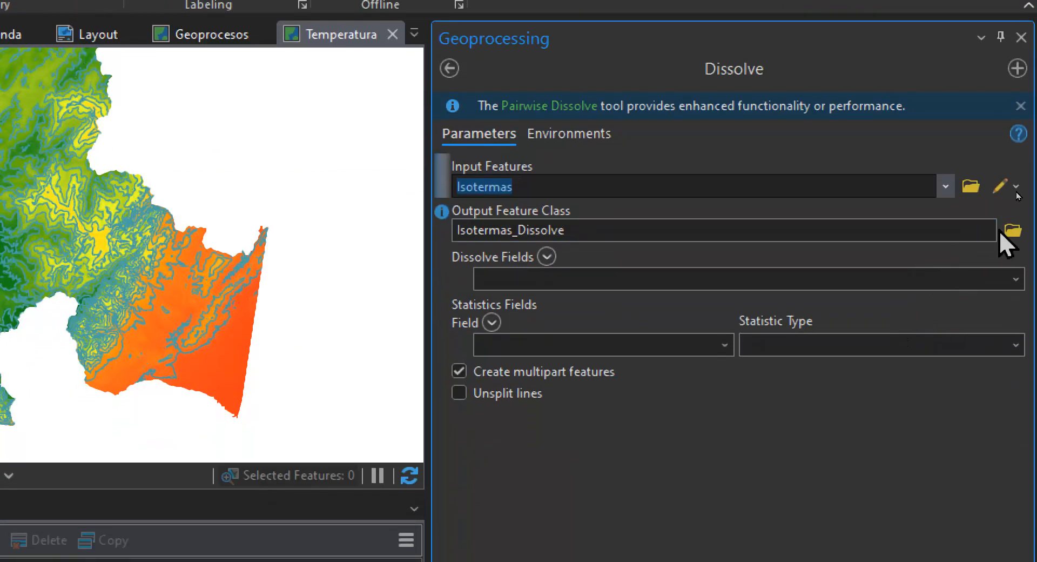
# Step: Set the Dissolve output feature class to IsotermasD.shp in the DEM folder
pyautogui.click(1013, 230)
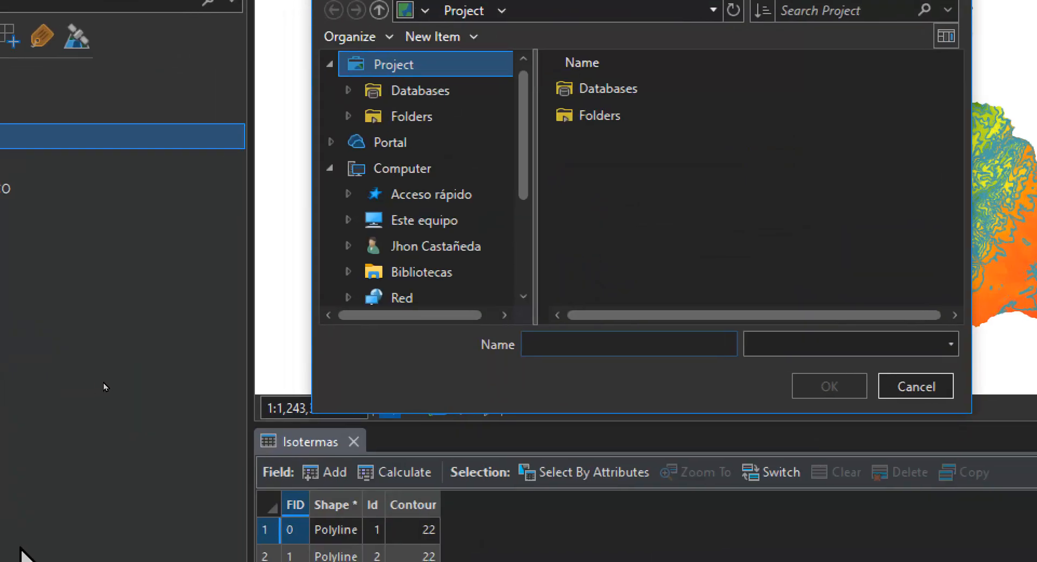
pyautogui.click(627, 91)
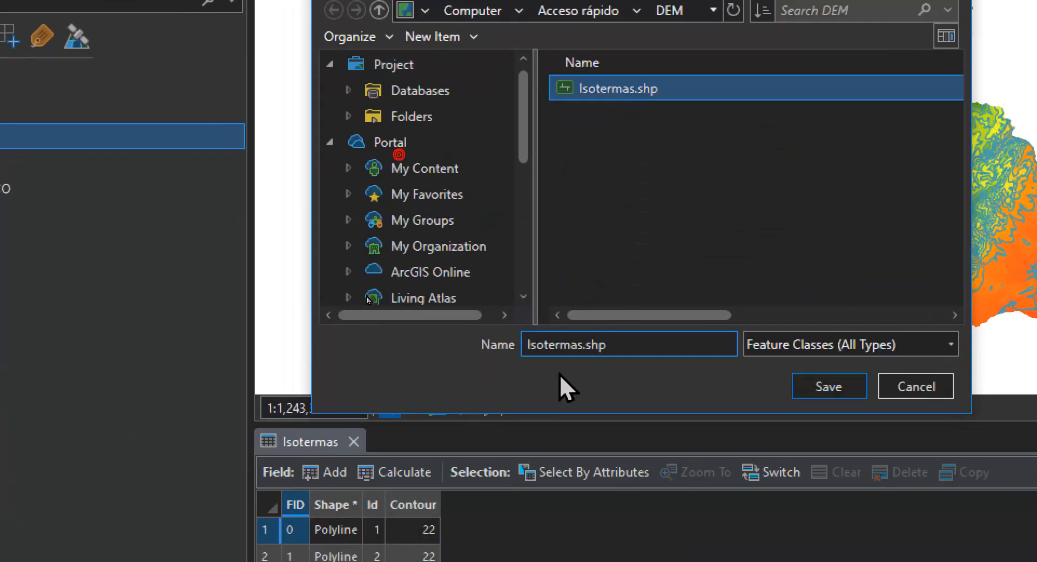
pyautogui.click(584, 349)
pyautogui.press('BackSpace')
pyautogui.write('D')
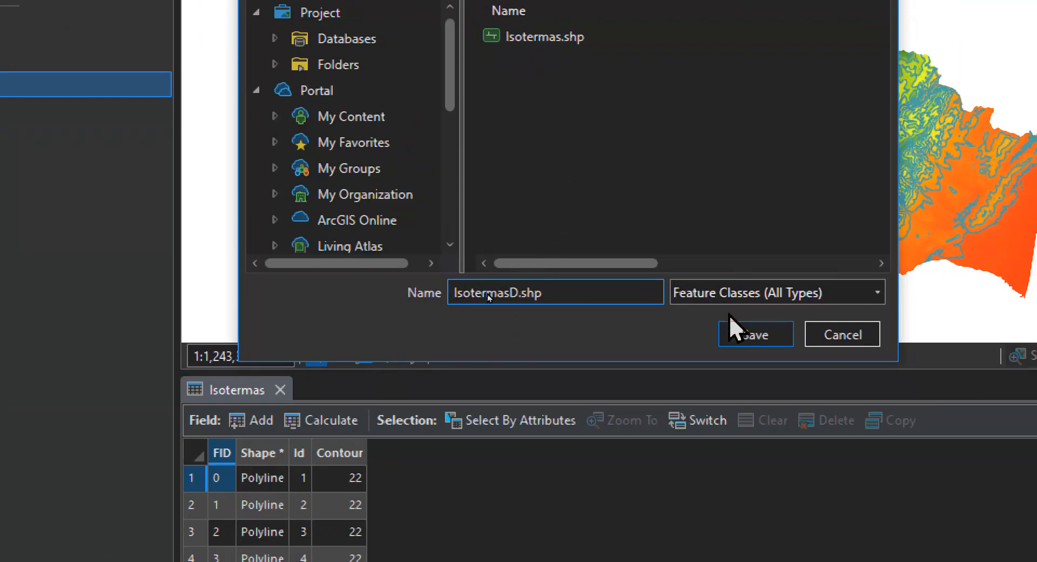
pyautogui.click(736, 331)
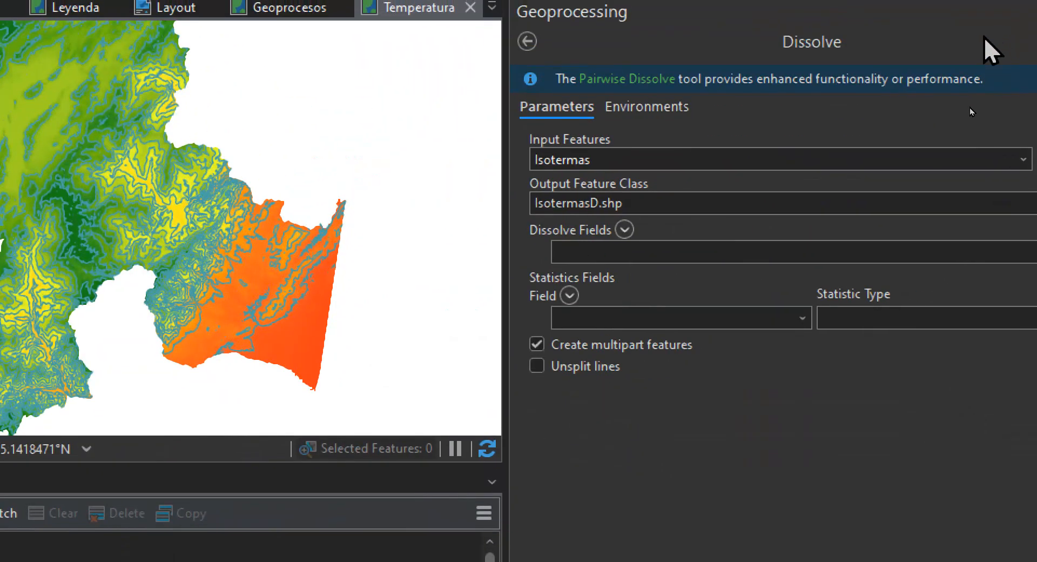
# Step: Choose Contour as the dissolve field, run the Dissolve tool, and close the Isotermas attribute table
pyautogui.click(1010, 251)
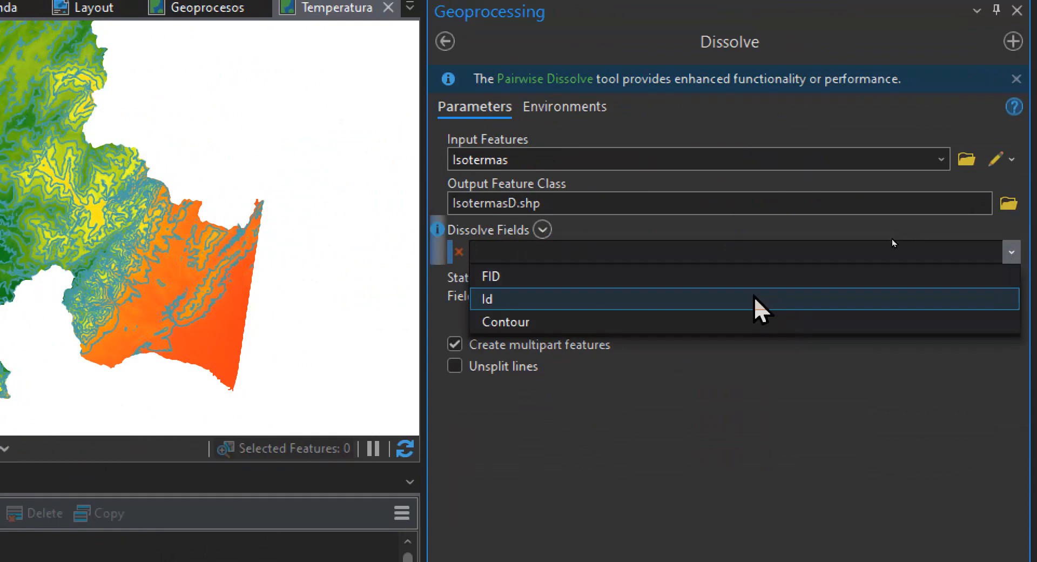
pyautogui.click(702, 324)
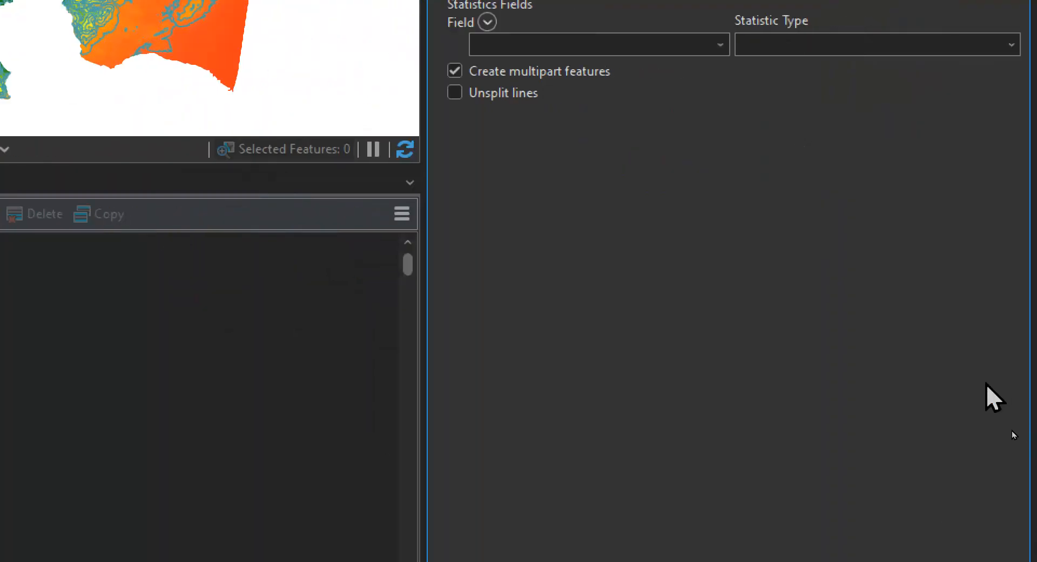
pyautogui.click(954, 499)
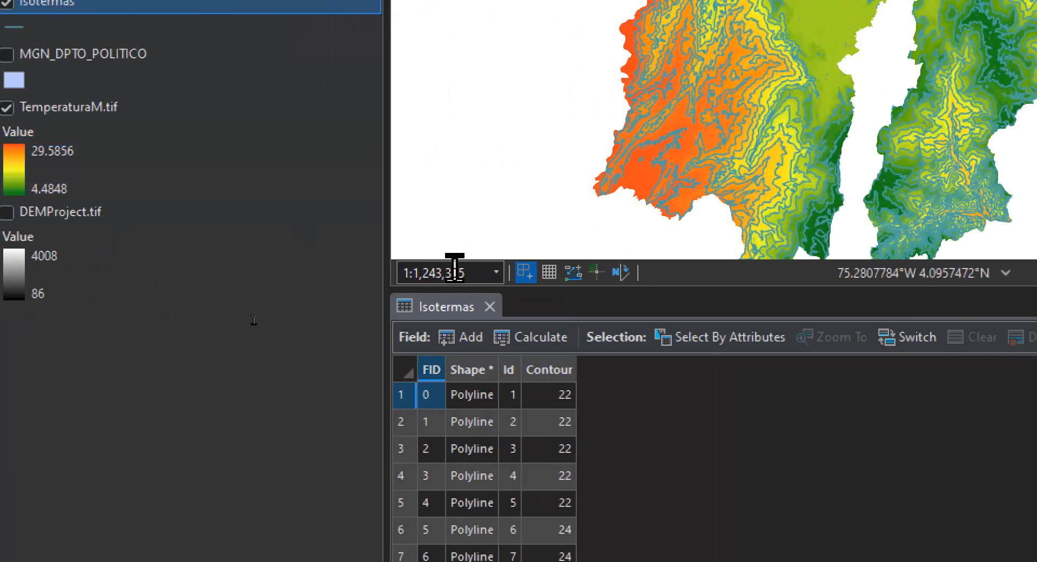
pyautogui.click(490, 306)
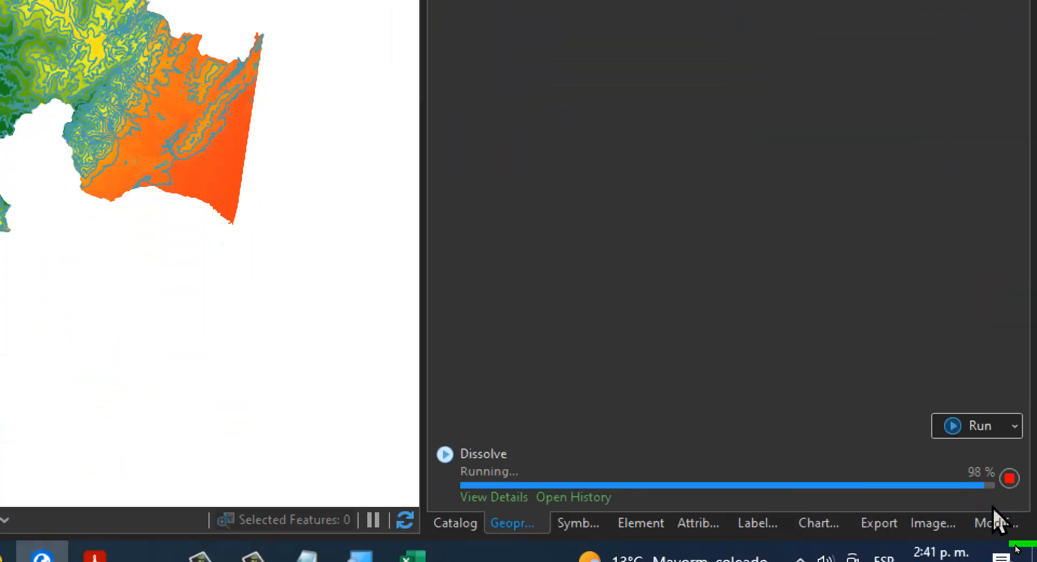
pyautogui.moveTo(987, 501)
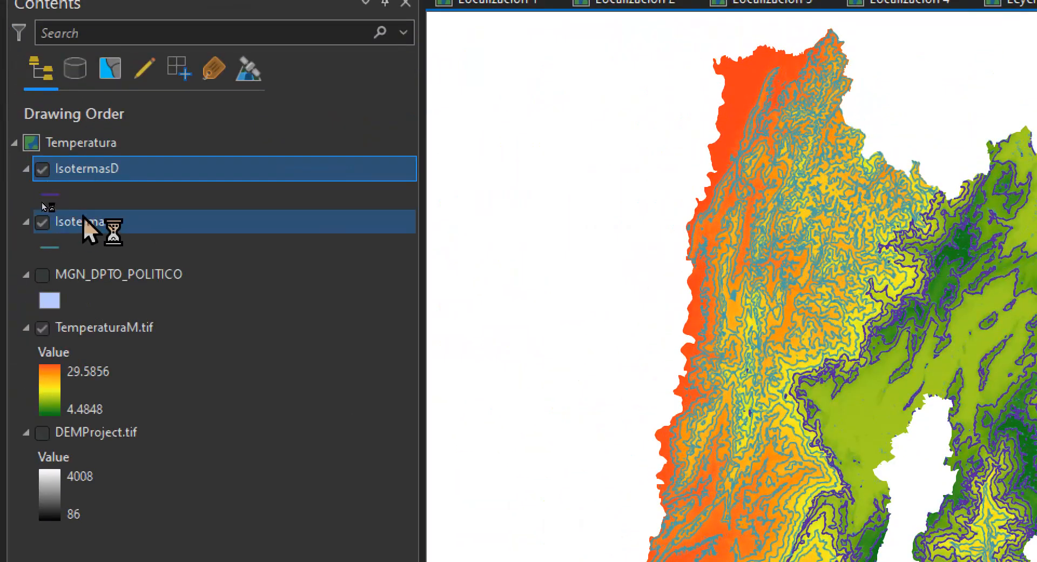
# Step: Open the IsotermasD attribute table, add a Text field named Simbolo with length 10, and save the field changes
pyautogui.rightClick(87, 174)
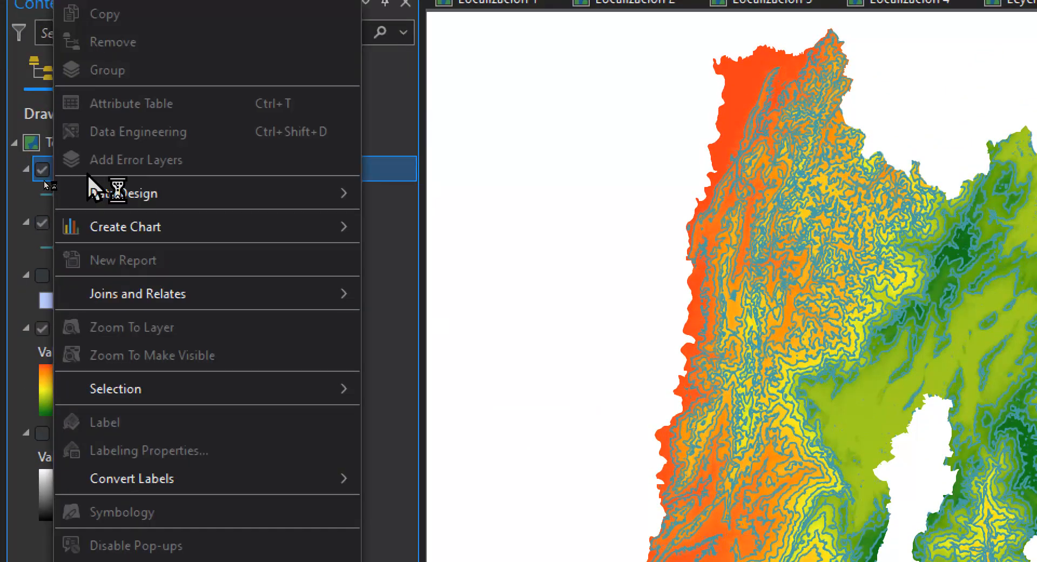
pyautogui.click(117, 105)
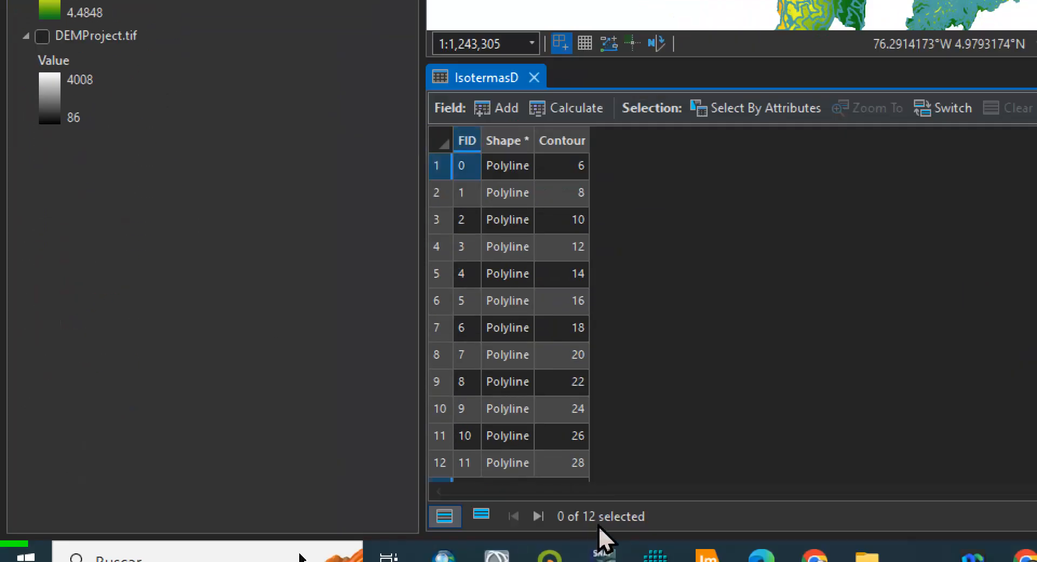
pyautogui.click(506, 110)
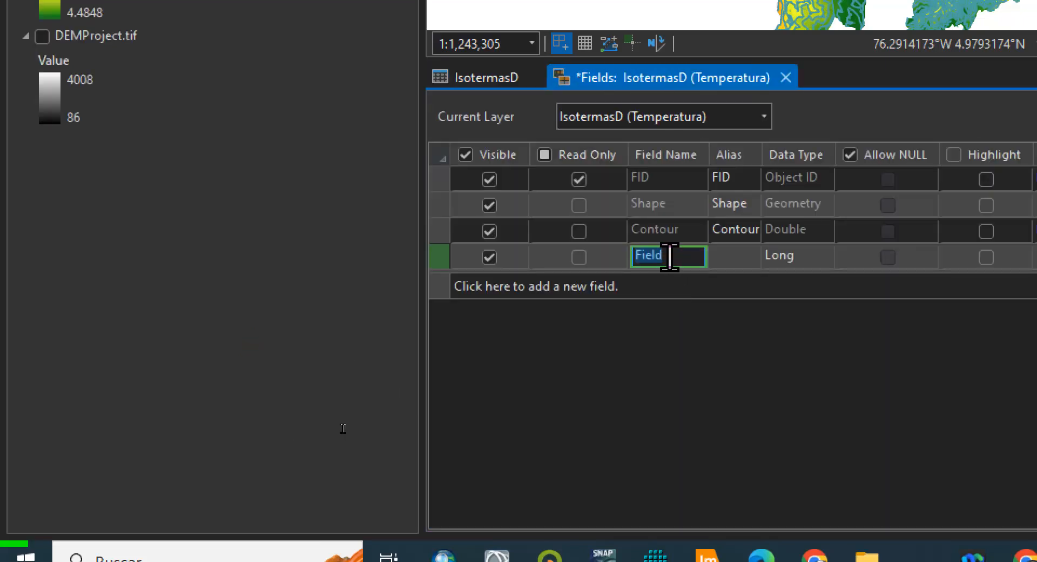
pyautogui.write('Si')
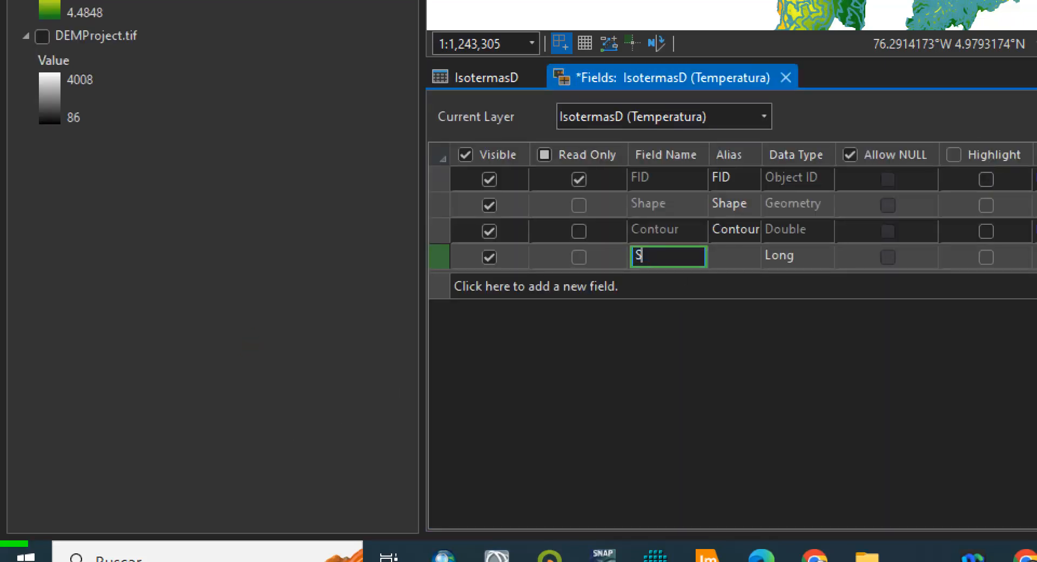
pyautogui.write('mbolo')
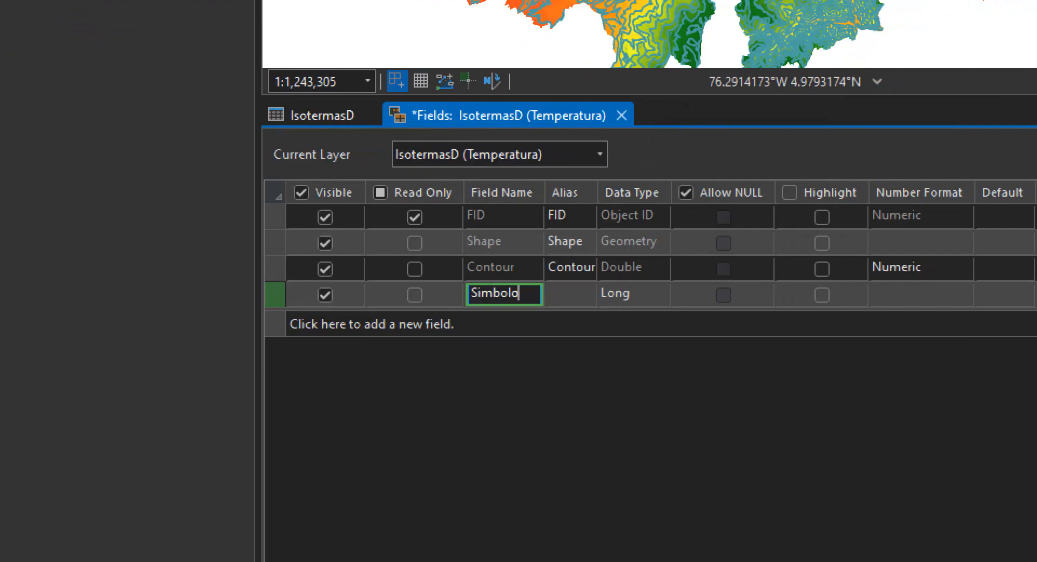
pyautogui.click(648, 291)
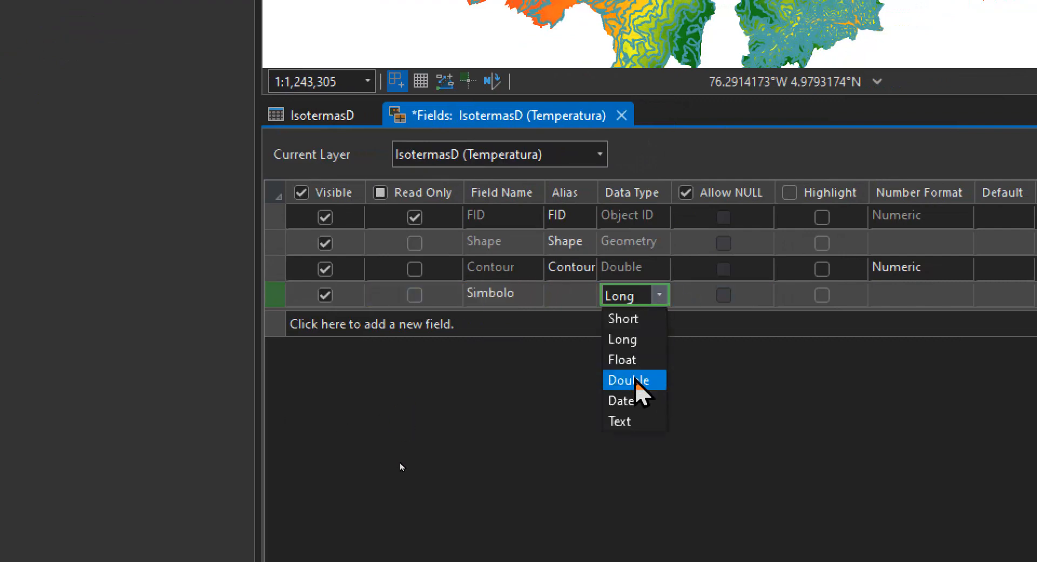
pyautogui.click(633, 421)
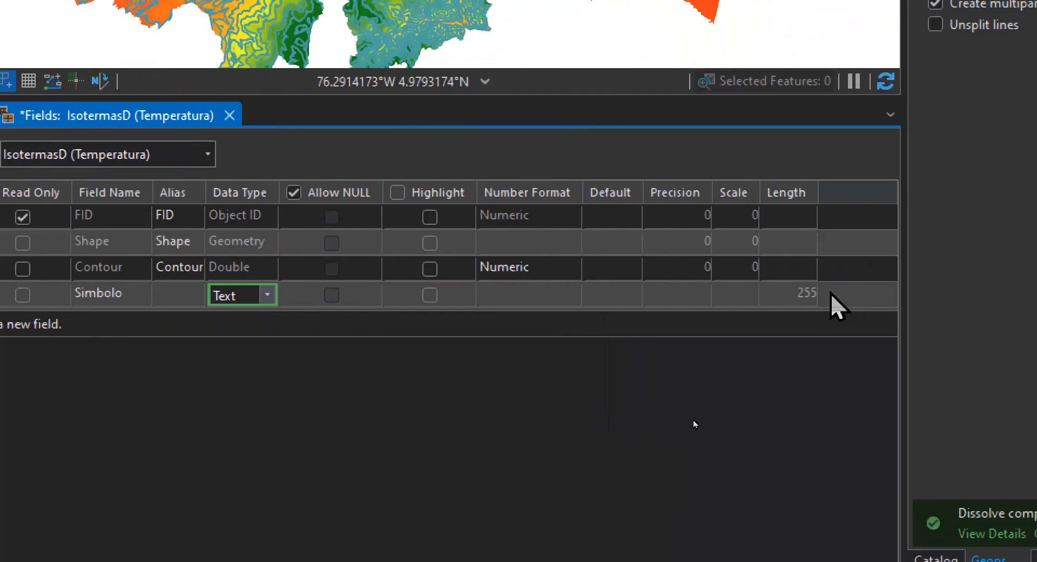
pyautogui.click(803, 295)
pyautogui.write('10')
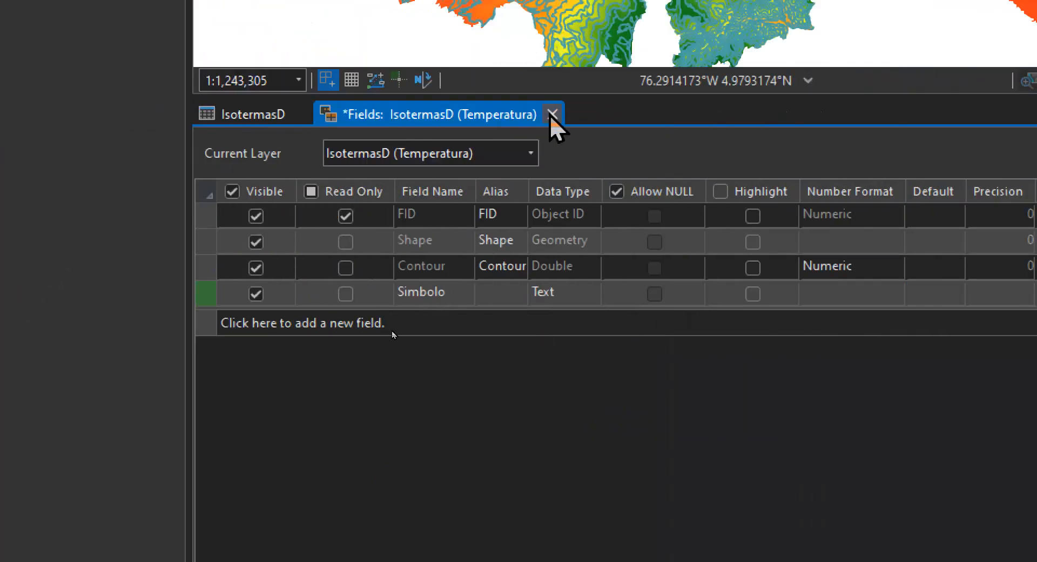
pyautogui.click(550, 115)
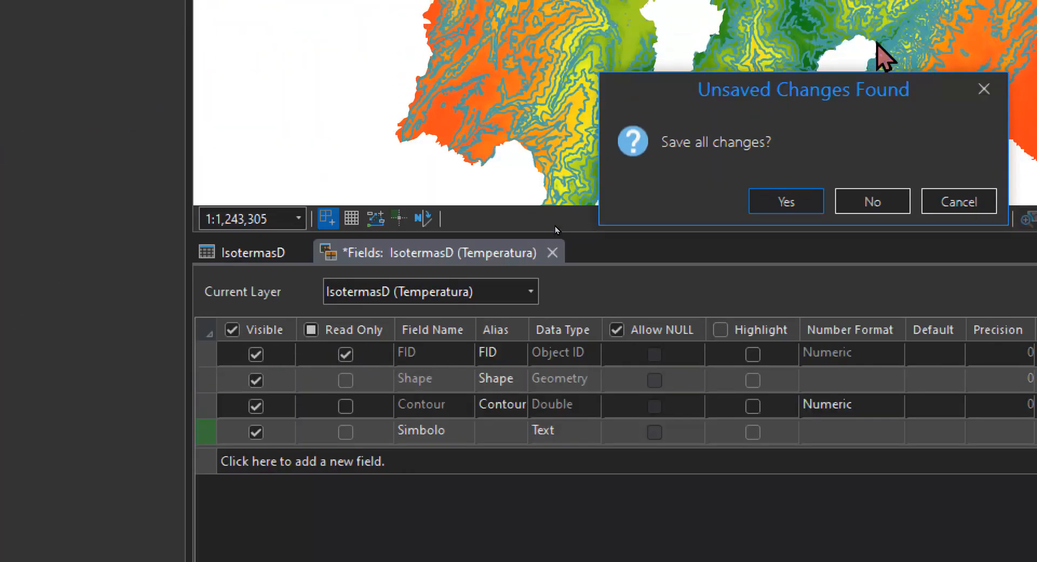
pyautogui.click(772, 65)
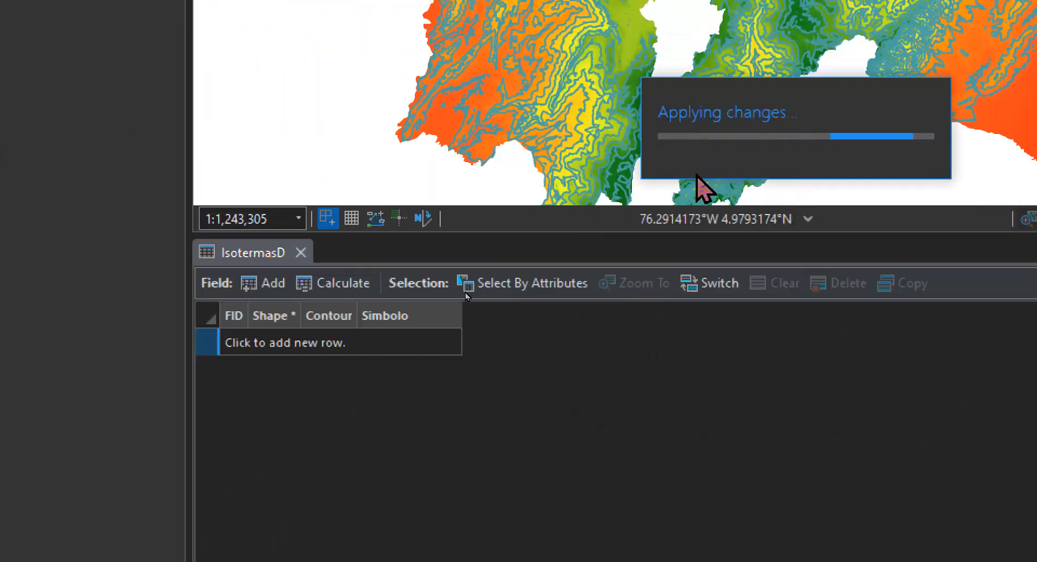
# Step: Calculate the Simbolo field of IsotermasD with the expression "°C" for all records
pyautogui.rightClick(415, 322)
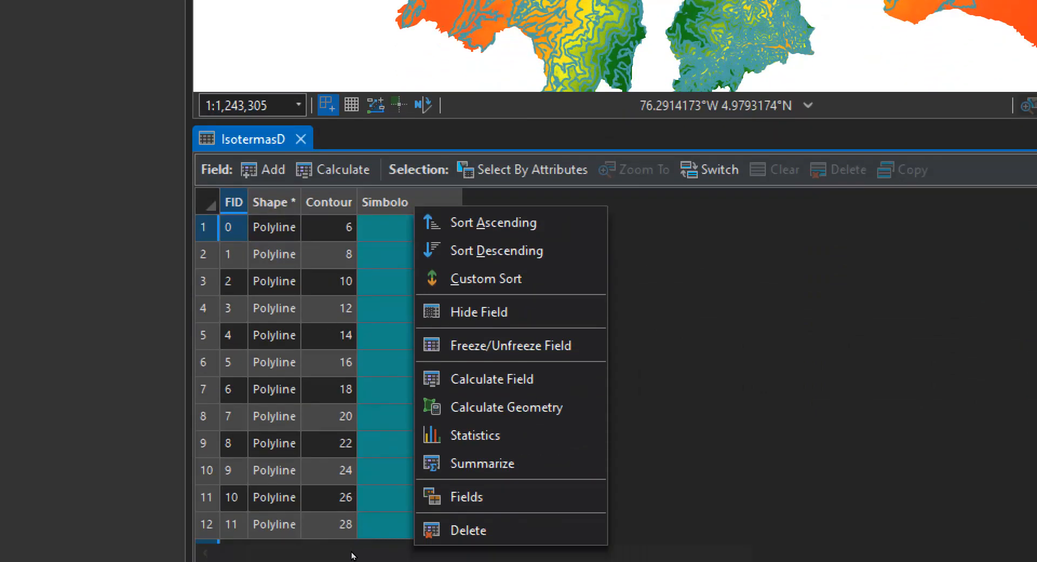
pyautogui.click(513, 380)
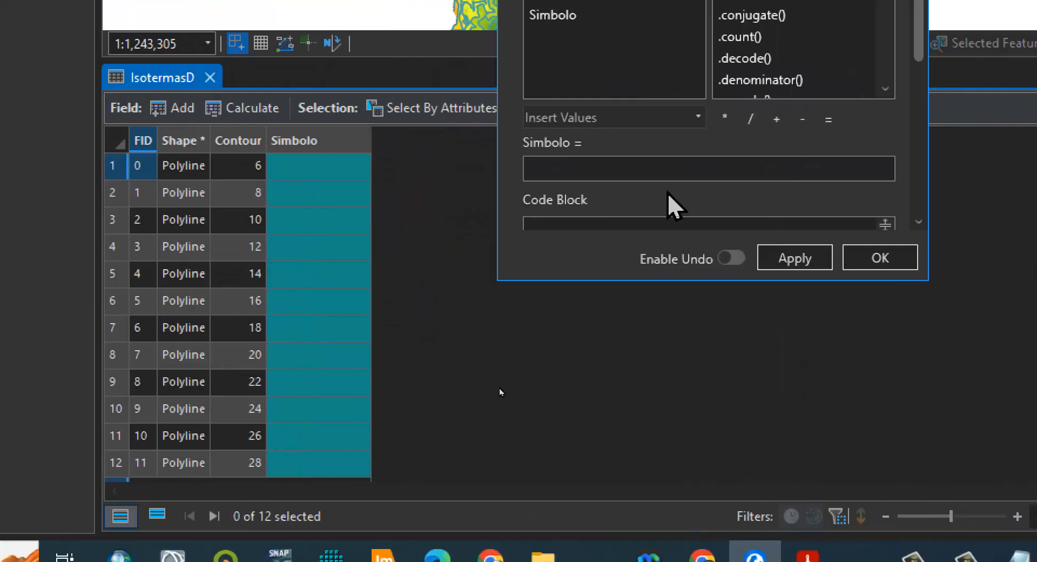
pyautogui.click(602, 166)
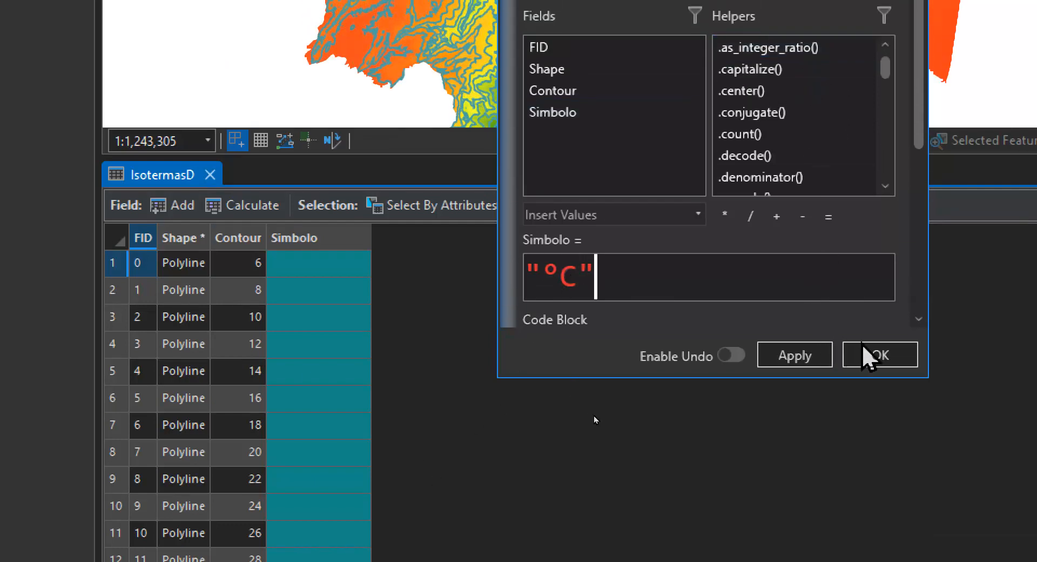
pyautogui.click(865, 354)
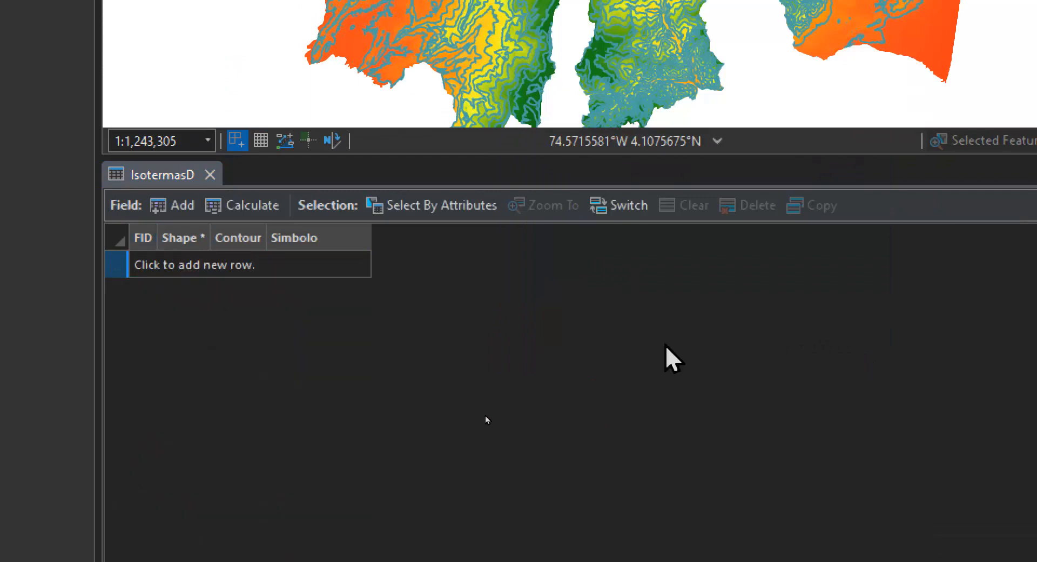
pyautogui.click(283, 270)
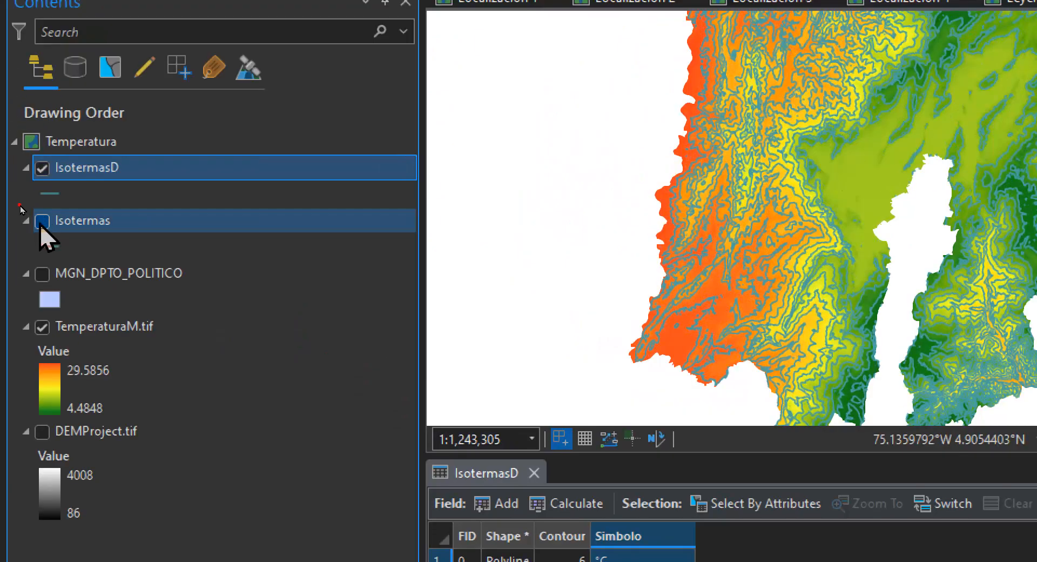
# Step: Remove the undissolved Isotermas layer from the Temperatura map
pyautogui.rightClick(71, 224)
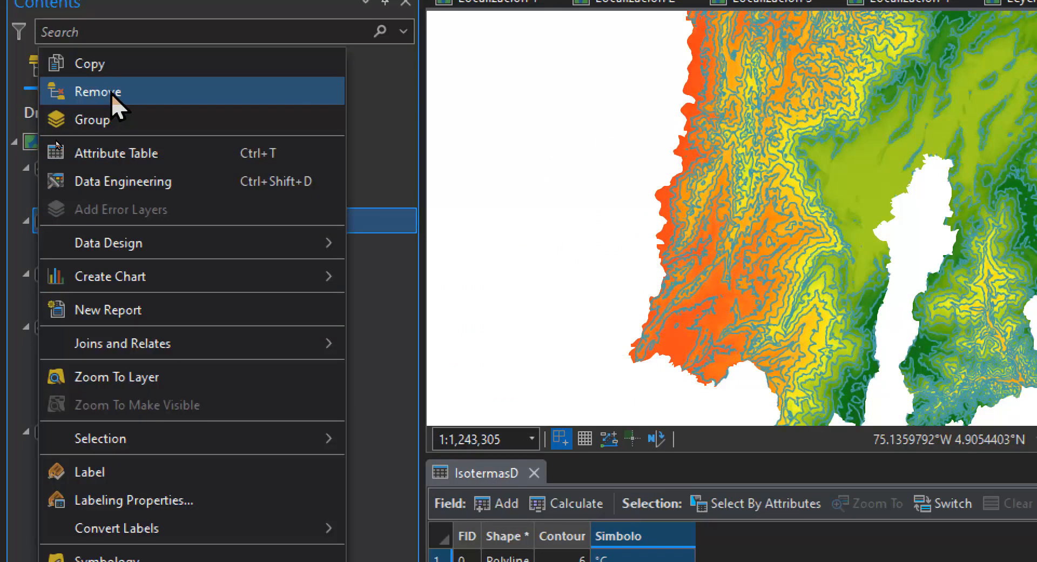
pyautogui.click(111, 92)
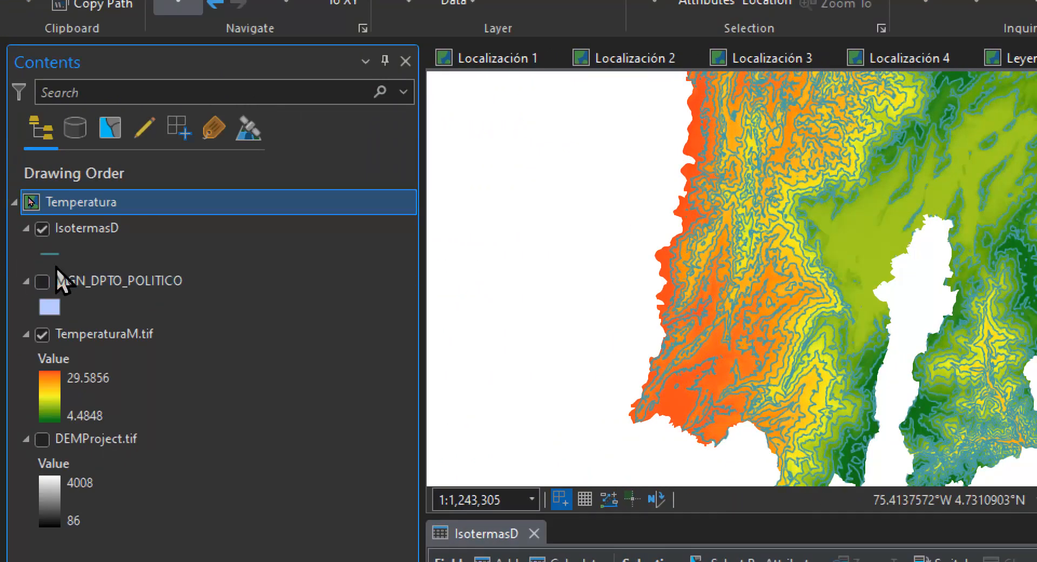
# Step: Change the IsotermasD line symbol color to bright red, apply it, and close the layer's attribute table
pyautogui.click(57, 247)
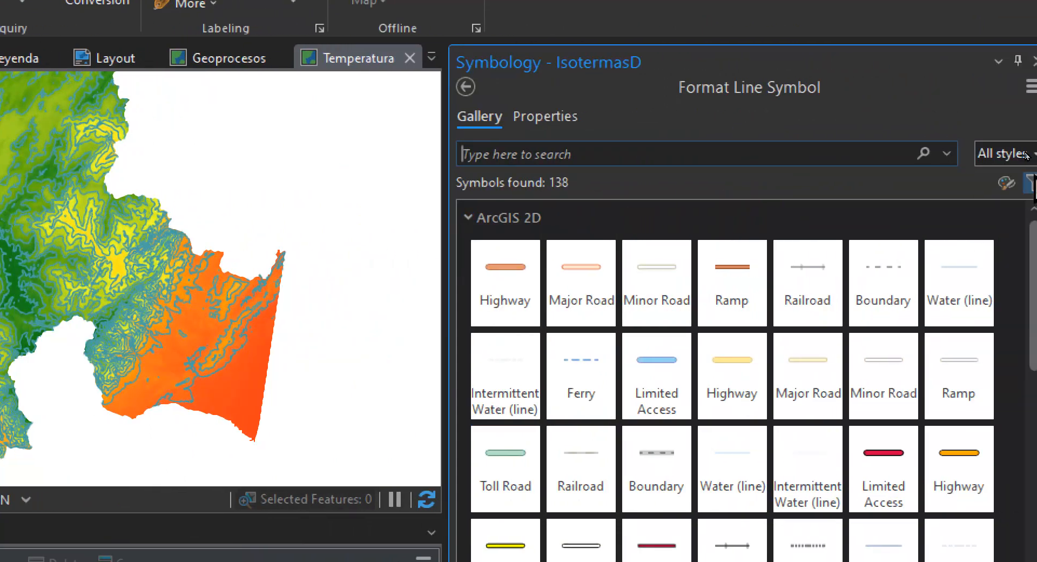
pyautogui.click(567, 122)
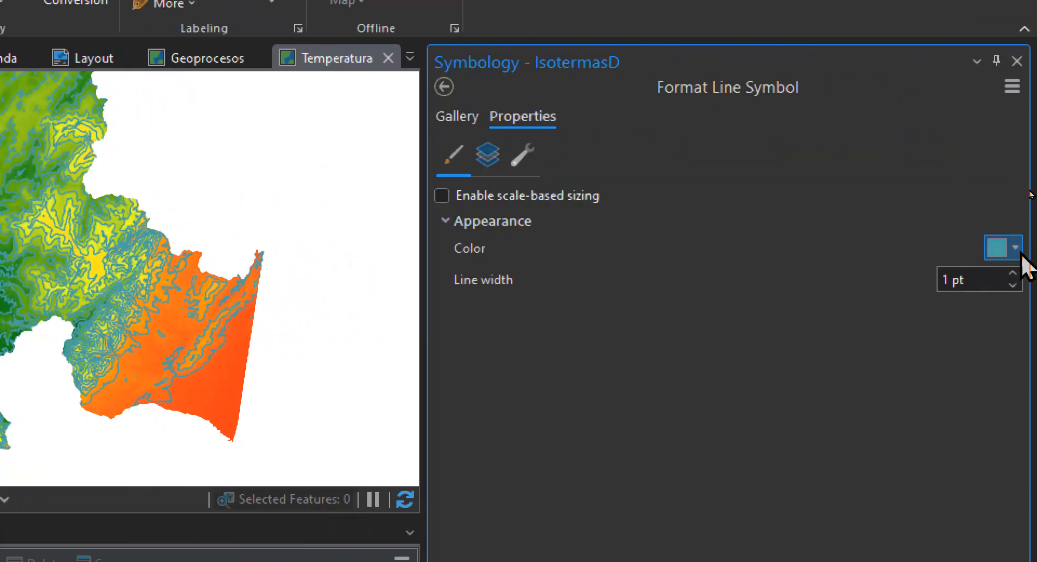
pyautogui.click(1017, 249)
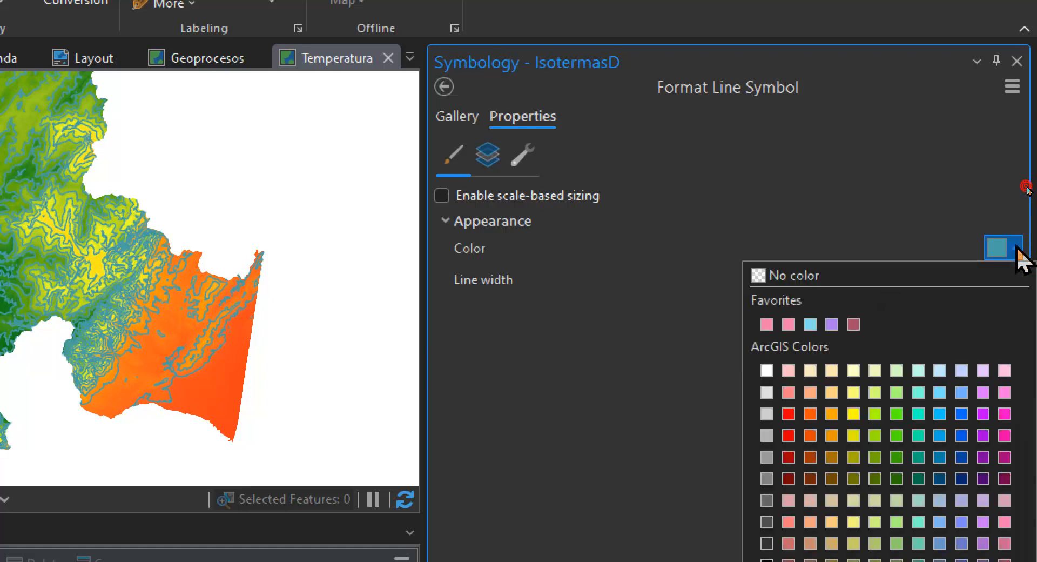
pyautogui.click(788, 414)
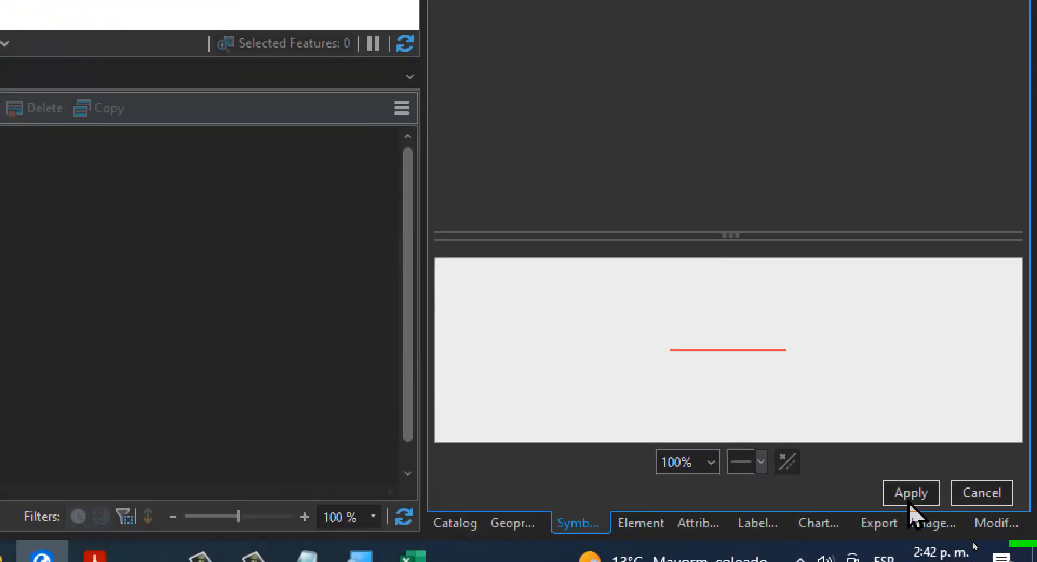
pyautogui.click(911, 497)
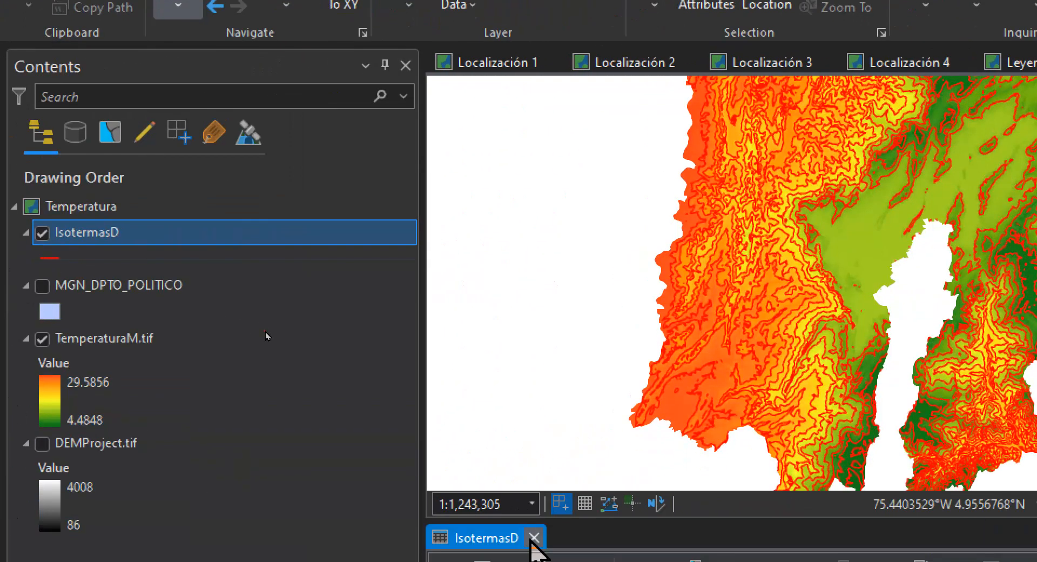
pyautogui.click(534, 538)
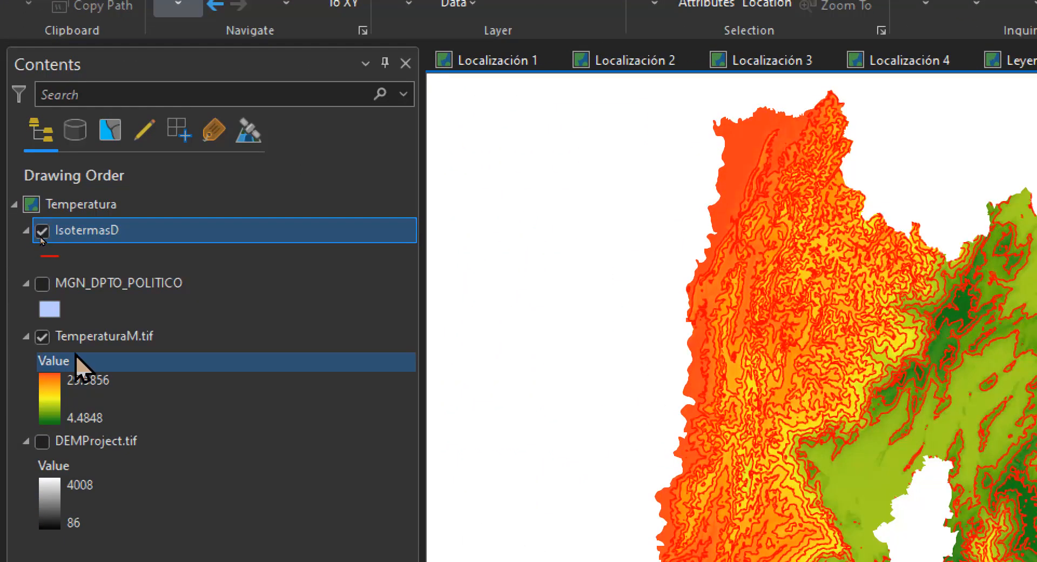
# Step: Hide the IsotermasD layer and open the symbology settings of TemperaturaM.tif
pyautogui.click(42, 232)
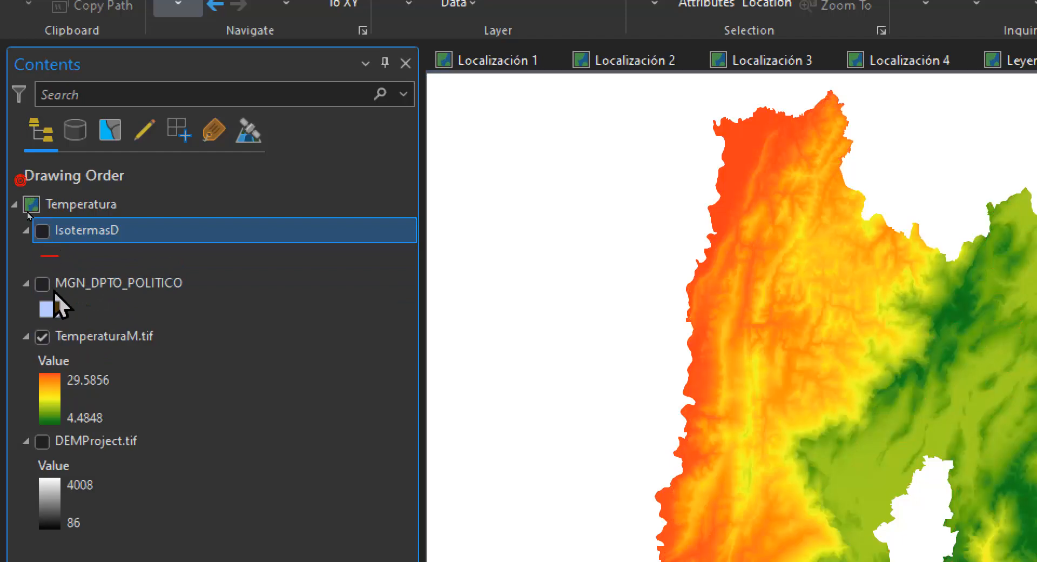
pyautogui.rightClick(92, 339)
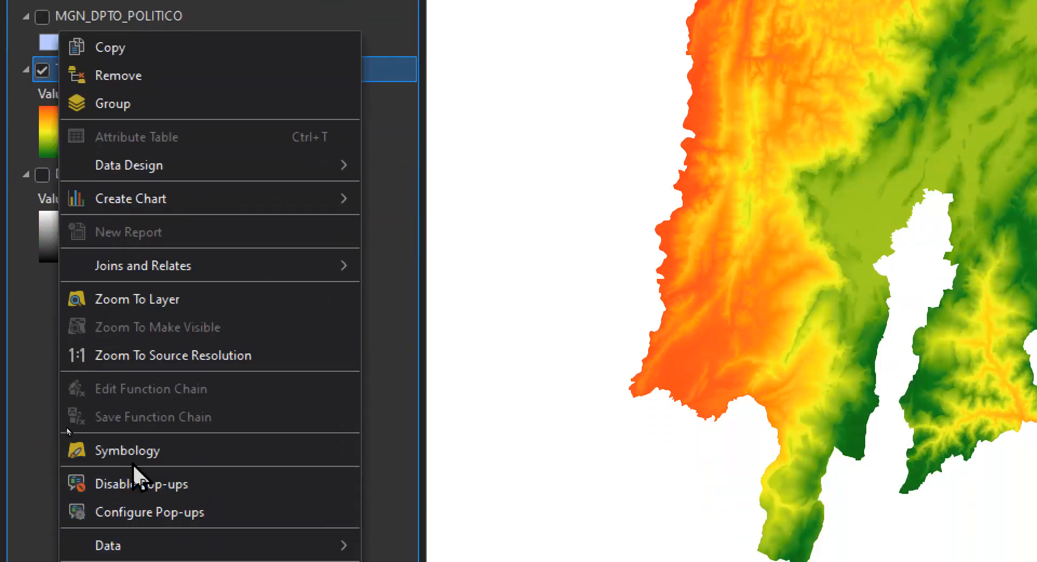
pyautogui.click(133, 457)
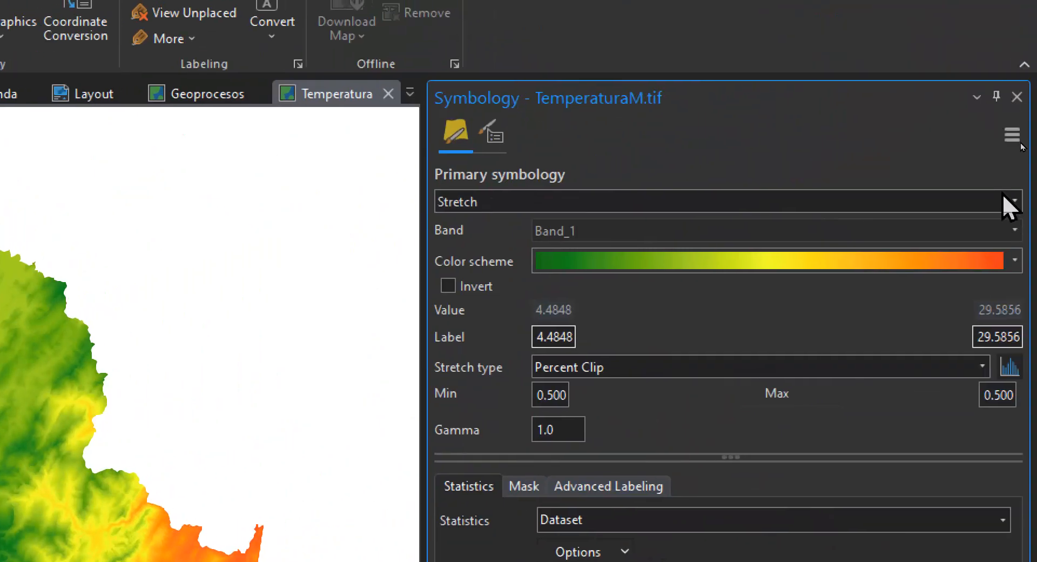
# Step: Symbolize TemperaturaM.tif with Classify, using Natural Breaks (Jenks) and 6 classes
pyautogui.click(1008, 201)
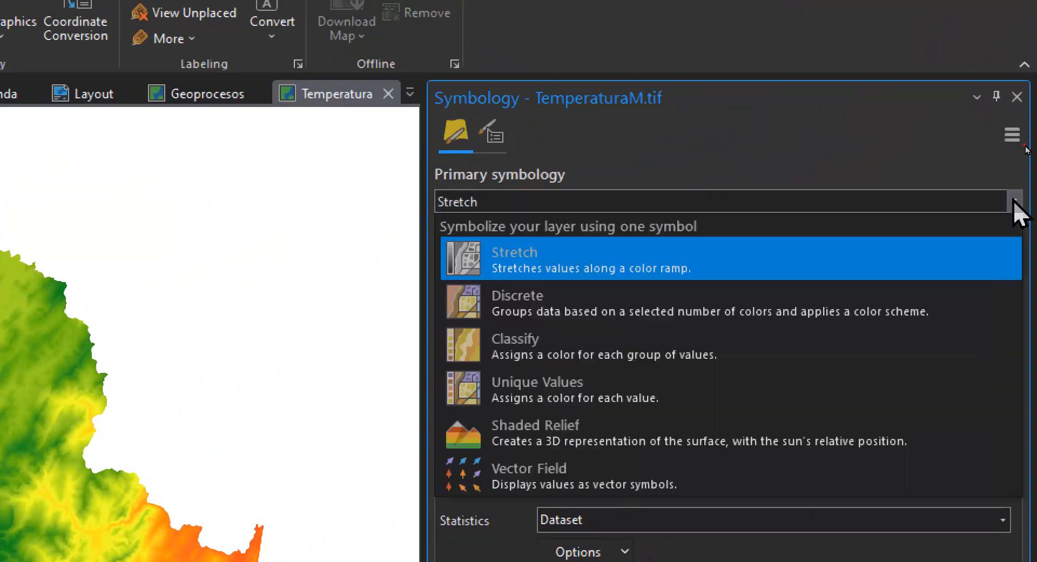
pyautogui.click(655, 352)
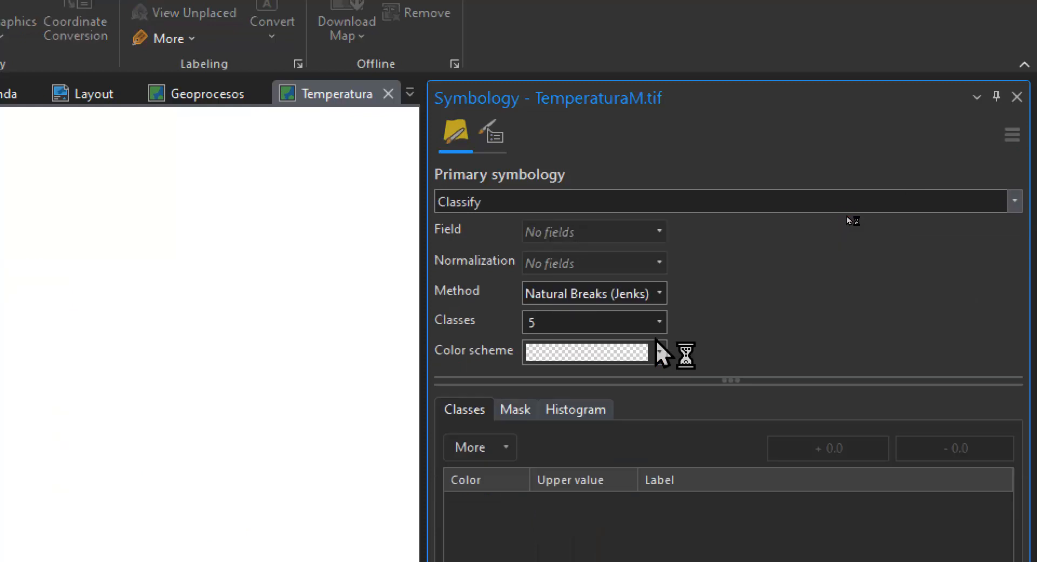
pyautogui.click(700, 323)
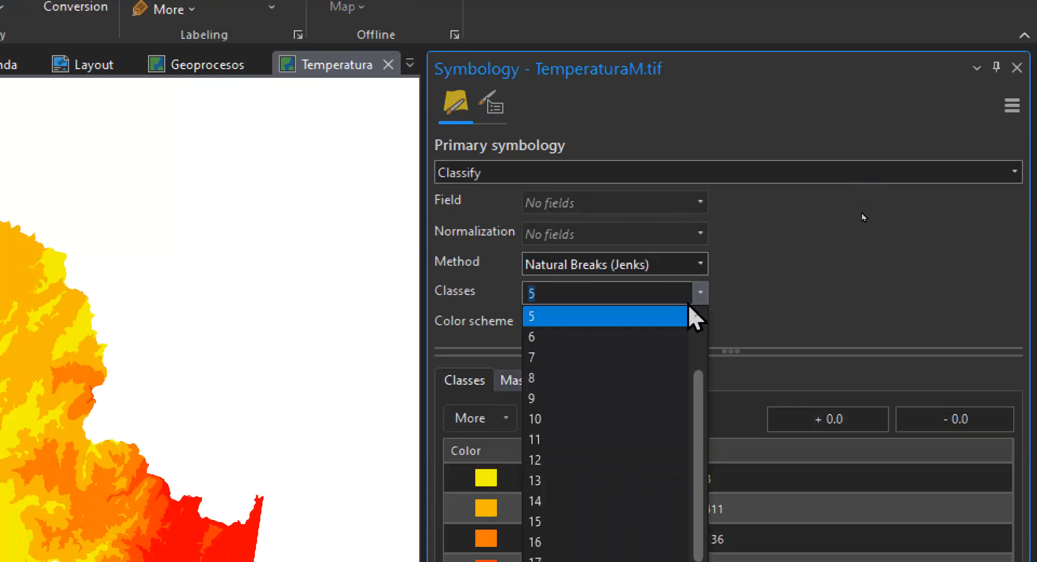
pyautogui.click(662, 366)
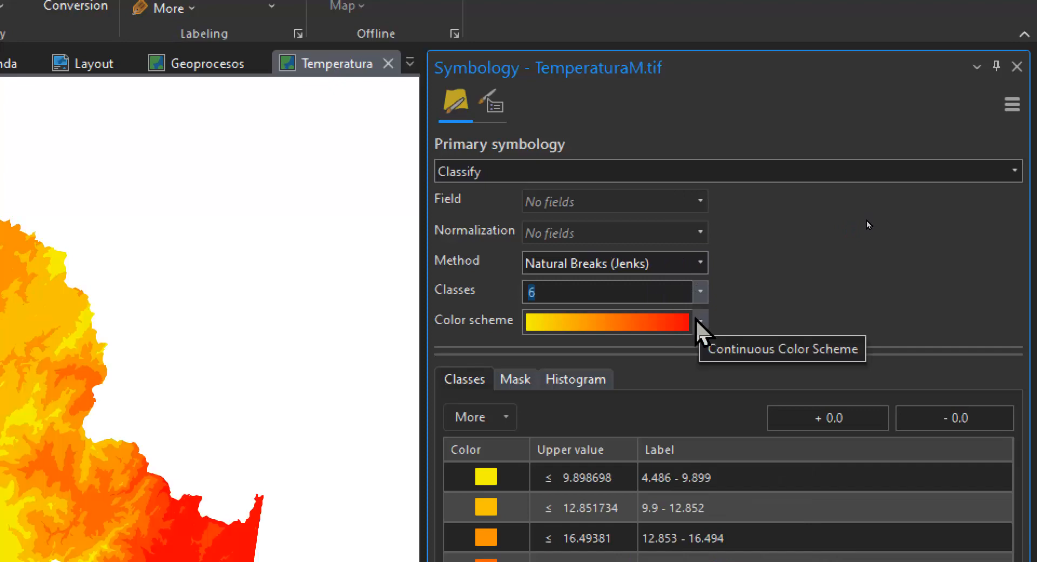
# Step: Apply the green-yellow-orange-red continuous color scheme to the classified temperature raster
pyautogui.click(700, 322)
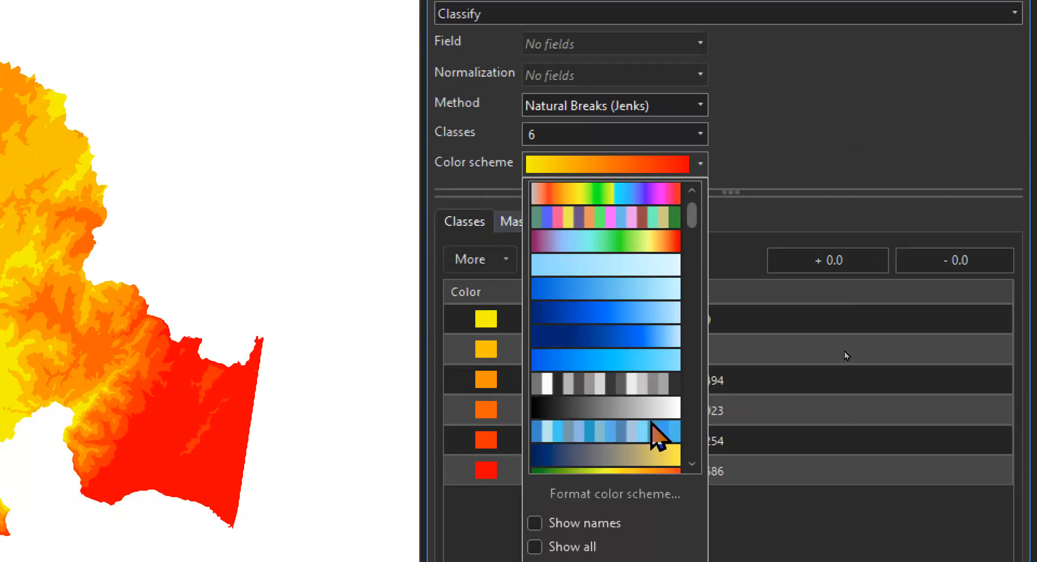
pyautogui.scroll(-3, 663, 458)
pyautogui.click(664, 456)
pyautogui.click(670, 375)
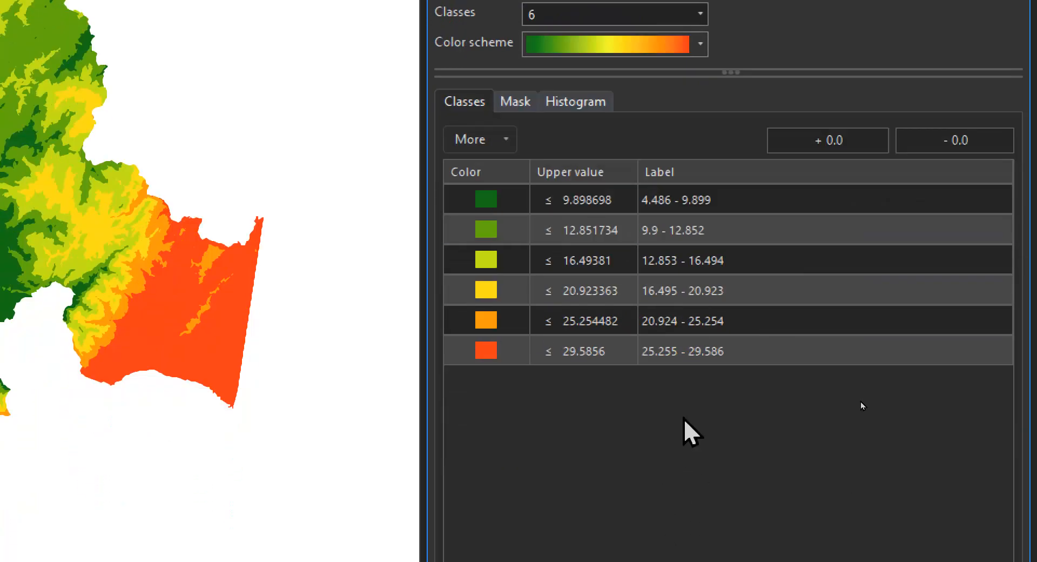
# Step: Relabel the lowest temperature class, in dark green, as "4.5 - 9.9 °C"
pyautogui.click(677, 348)
pyautogui.click(666, 203)
pyautogui.click(667, 202)
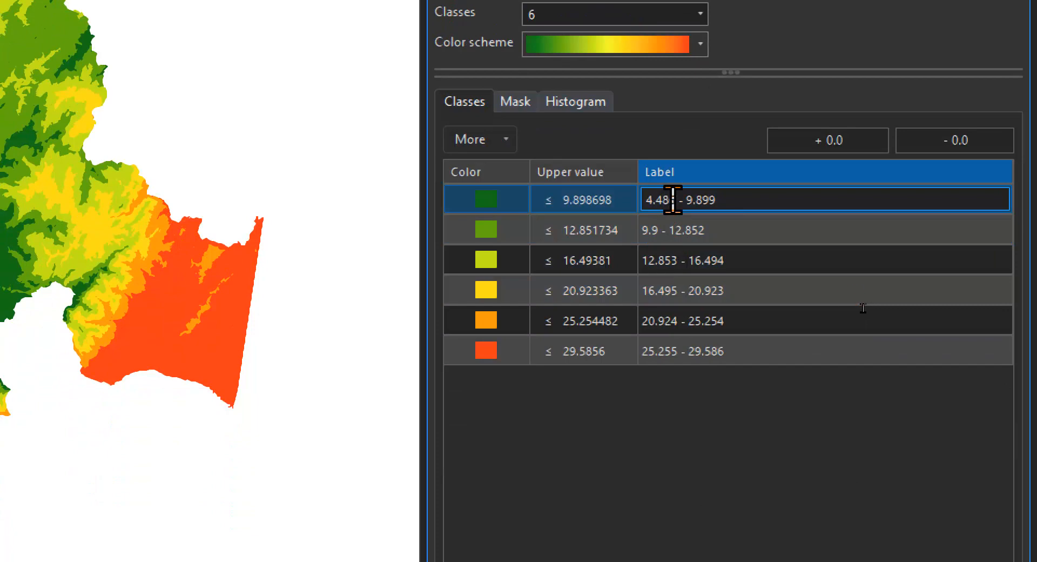
pyautogui.click(677, 200)
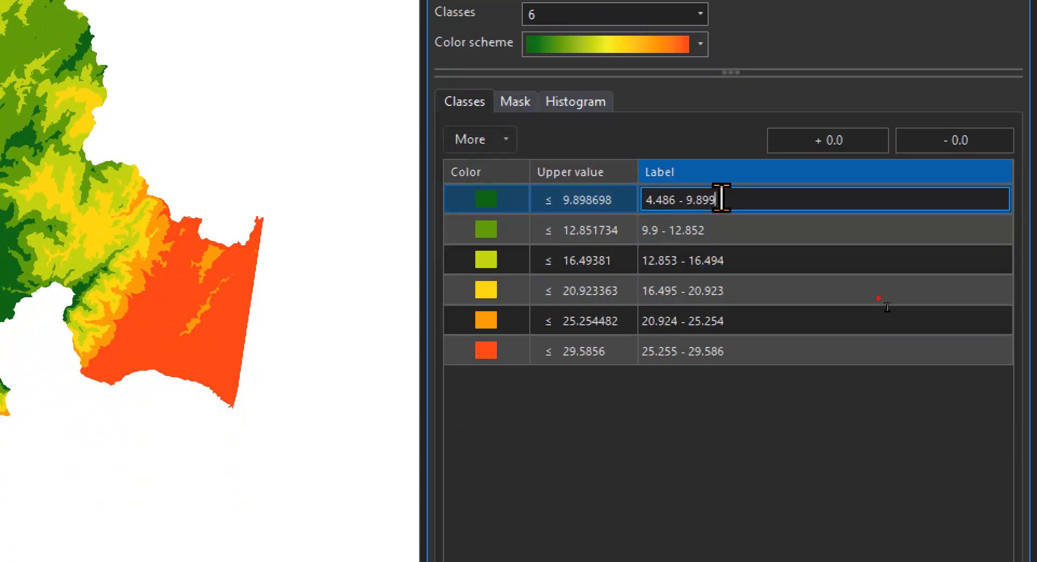
pyautogui.press('BackSpace')
pyautogui.press('BackSpace')
pyautogui.press('BackSpace')
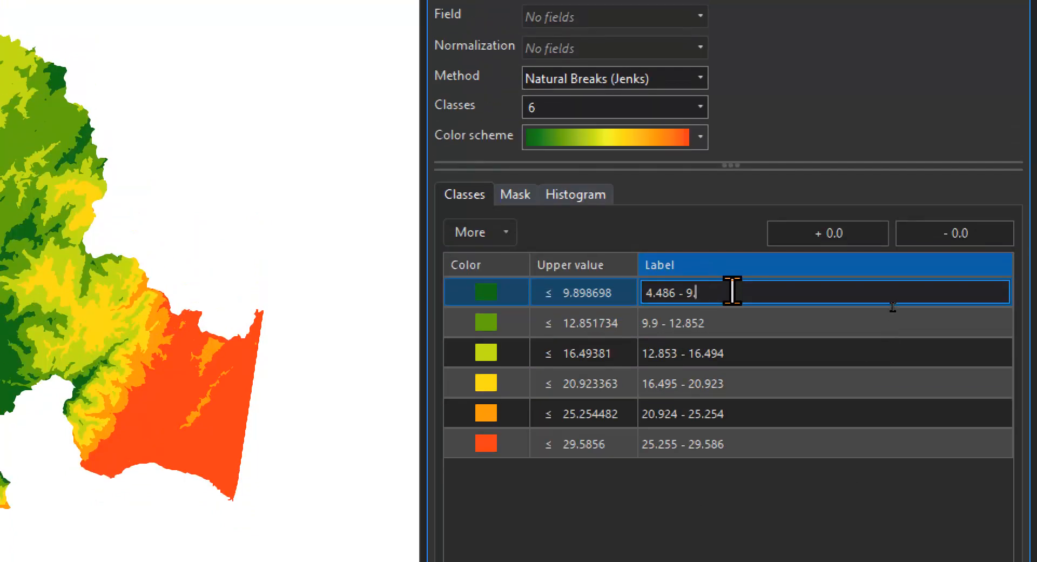
pyautogui.click(677, 293)
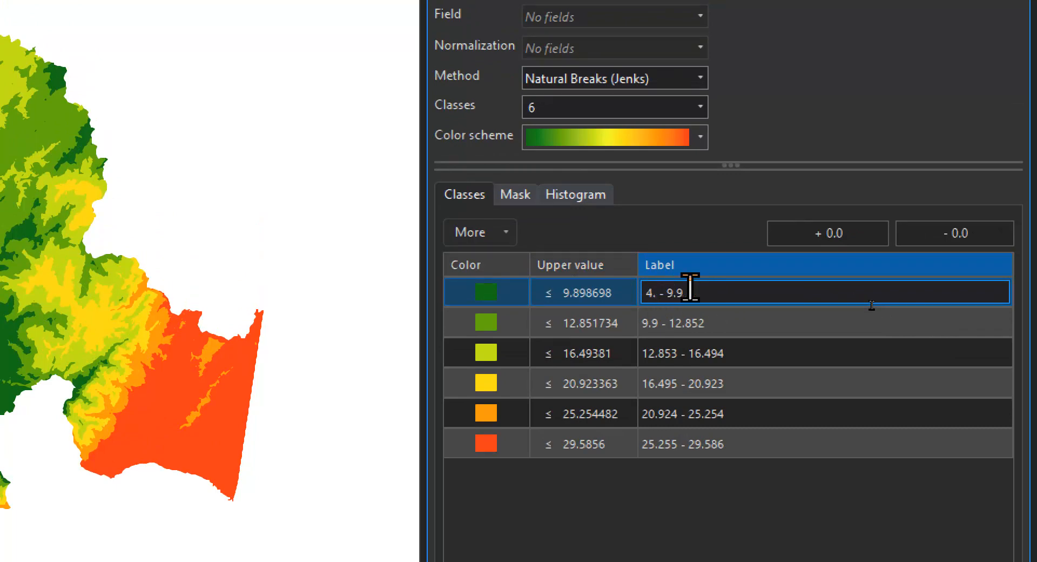
pyautogui.write('5')
pyautogui.click(733, 292)
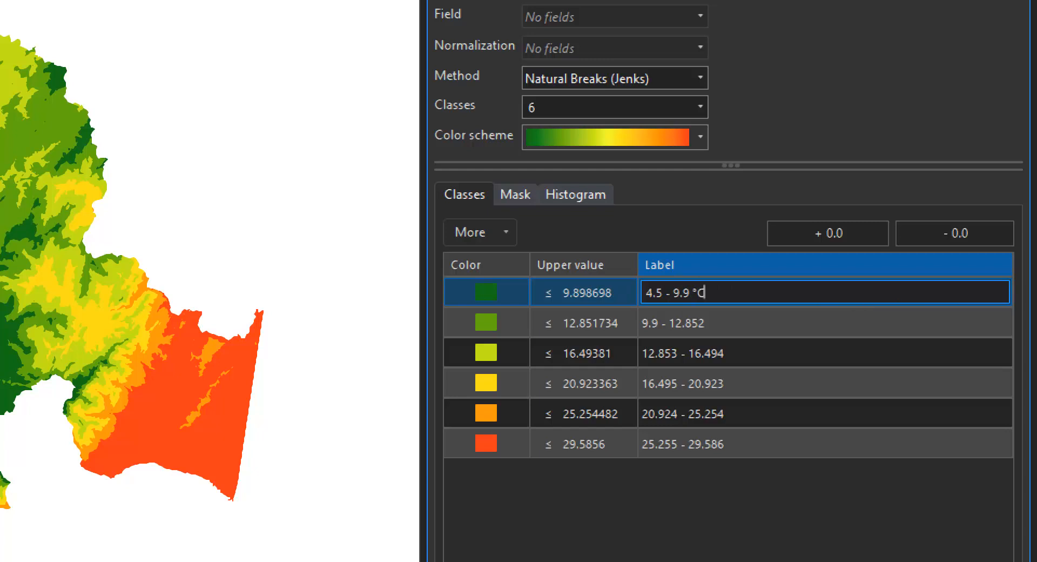
pyautogui.moveTo(759, 292); pyautogui.dragTo(692, 292)
# Step: Relabel the second temperature class, with upper value 12.851734, as "9.9 - 12.9 °C"
pyautogui.click(716, 322)
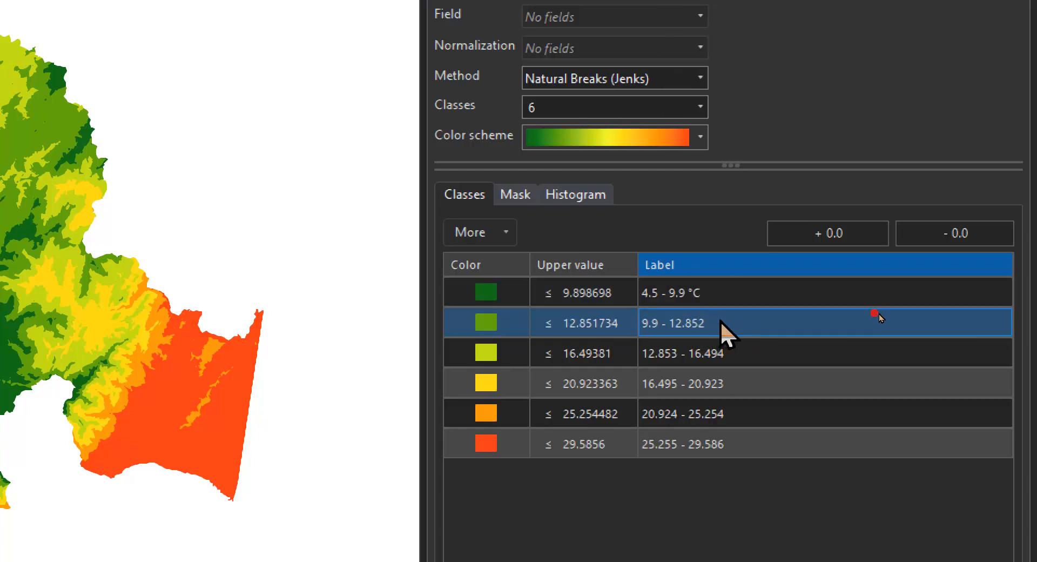
pyautogui.click(718, 323)
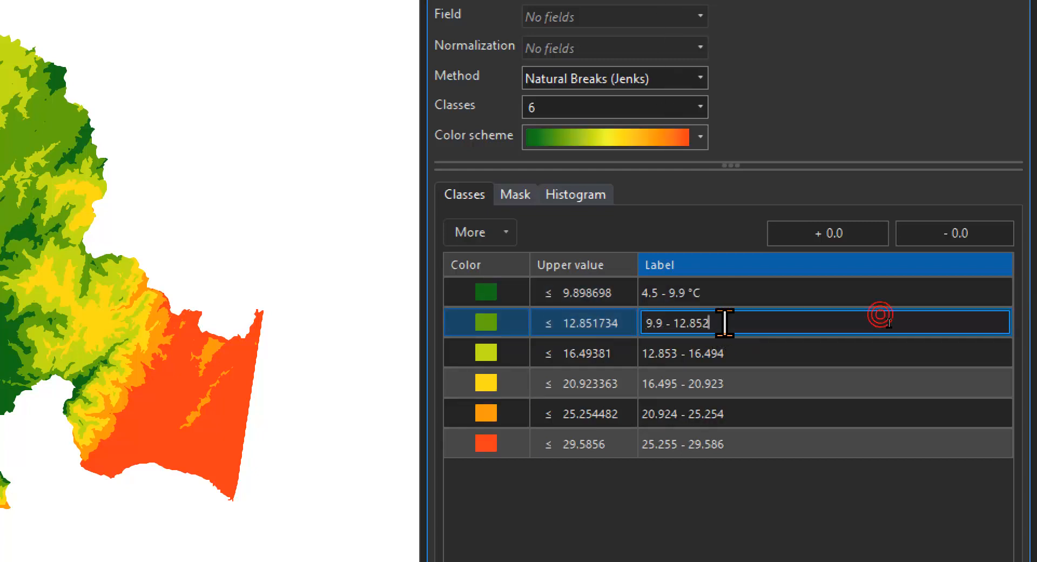
pyautogui.press('BackSpace')
pyautogui.press('BackSpace')
pyautogui.press('BackSpace')
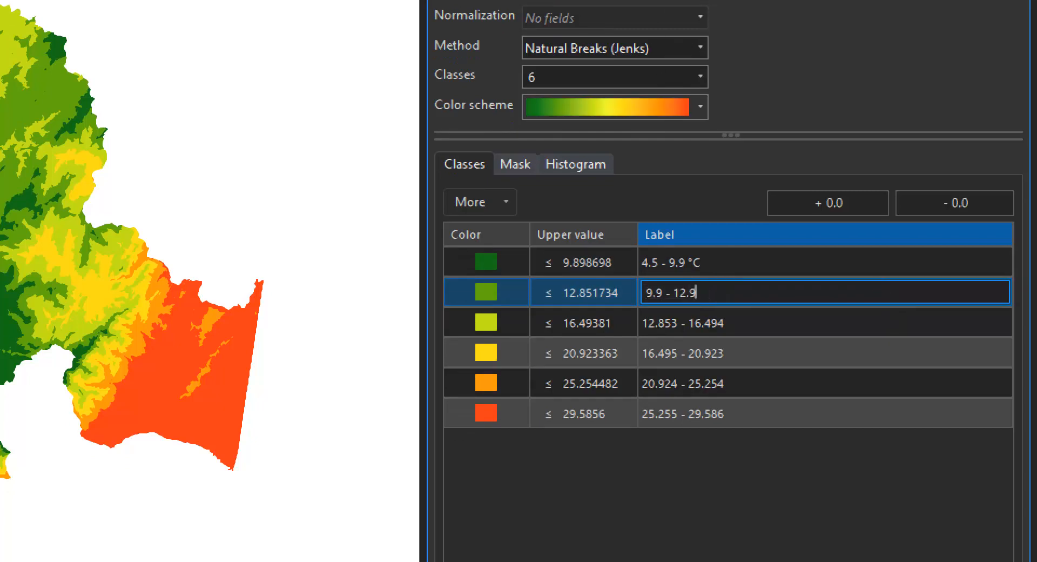
# Step: Relabel the third temperature class, with upper value 16.49381, as "12.9 - 16.5 °C"
pyautogui.click(738, 326)
pyautogui.click(738, 326)
pyautogui.doubleClick(739, 325)
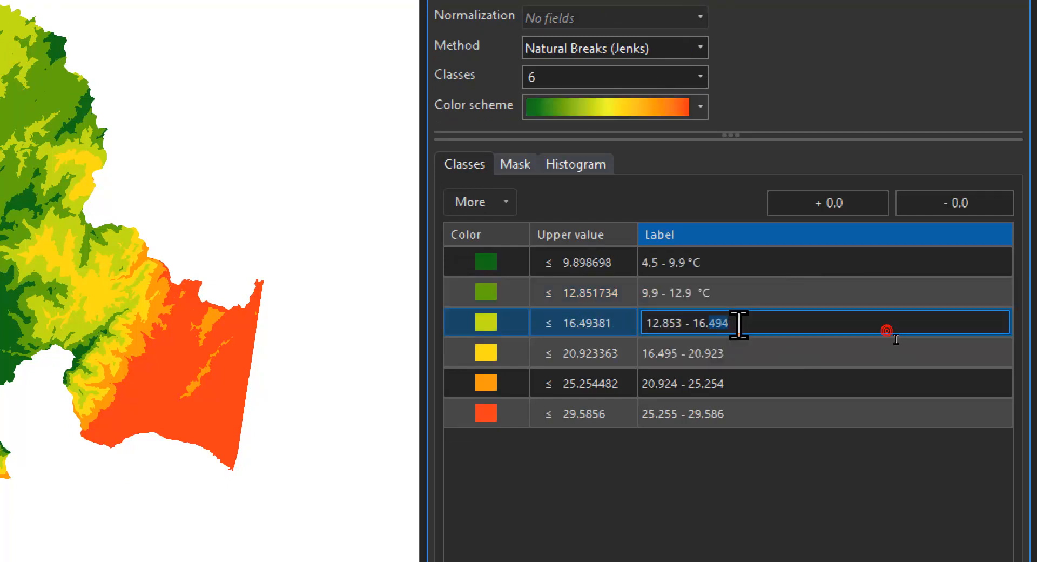
pyautogui.write('5  °C')
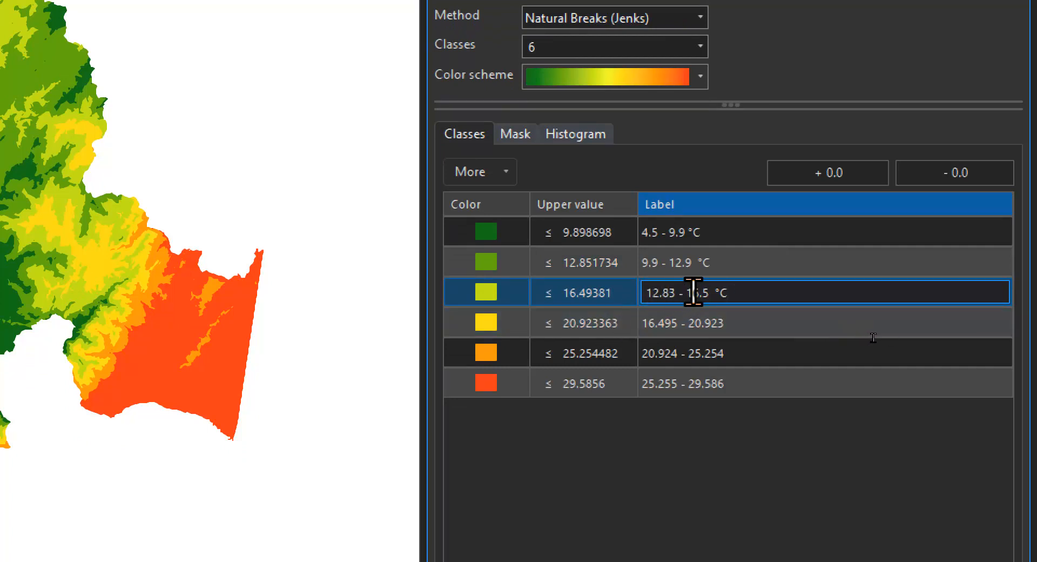
pyautogui.press('BackSpace')
pyautogui.press('BackSpace')
pyautogui.press('BackSpace')
pyautogui.write('.9')
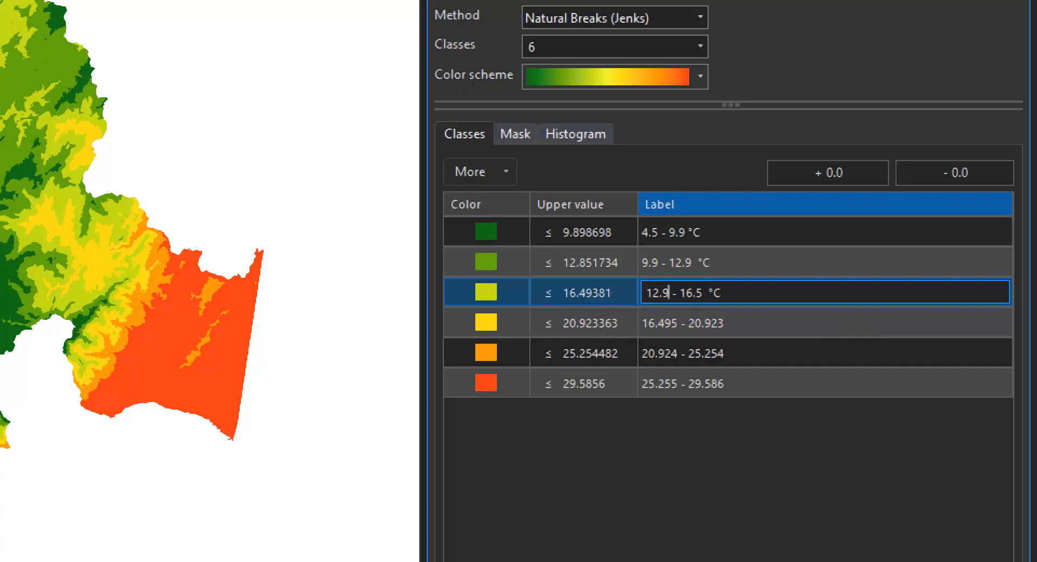
# Step: Relabel the fourth temperature class, in yellow, as "16.5 - 20.9 °C"
pyautogui.click(825, 321)
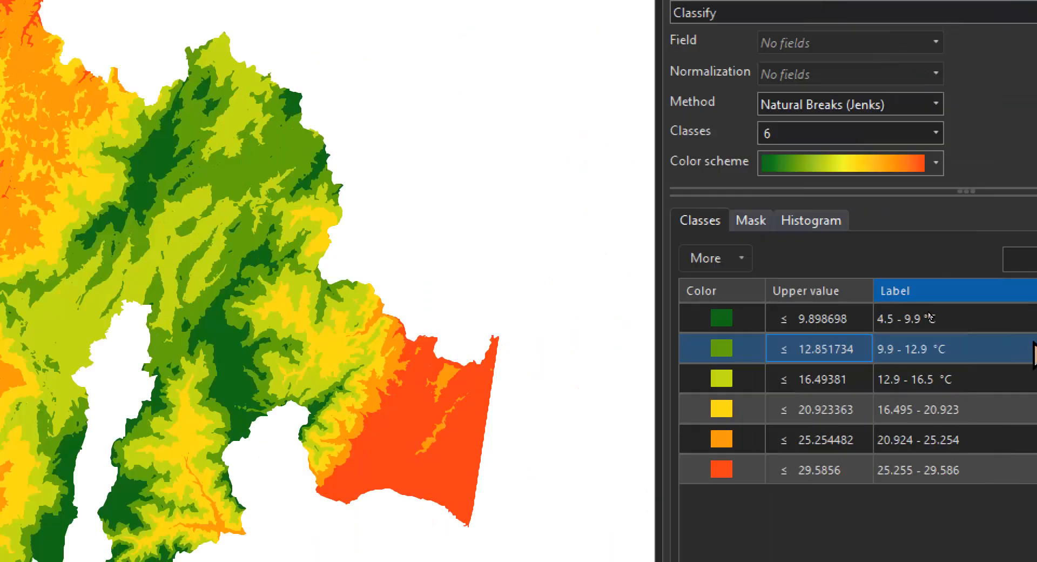
pyautogui.click(1016, 411)
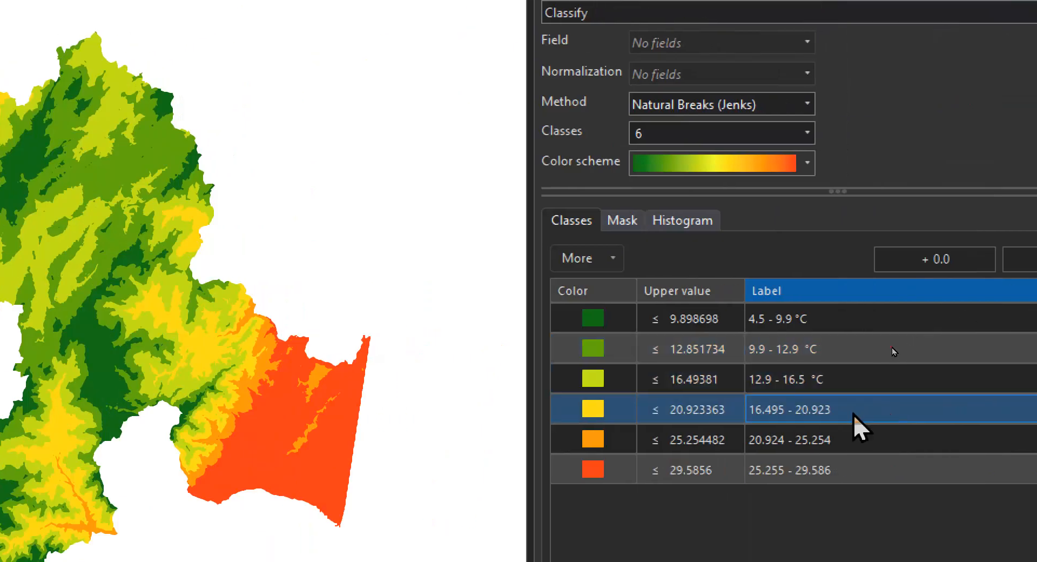
pyautogui.click(982, 412)
pyautogui.press('BackSpace')
pyautogui.press('BackSpace')
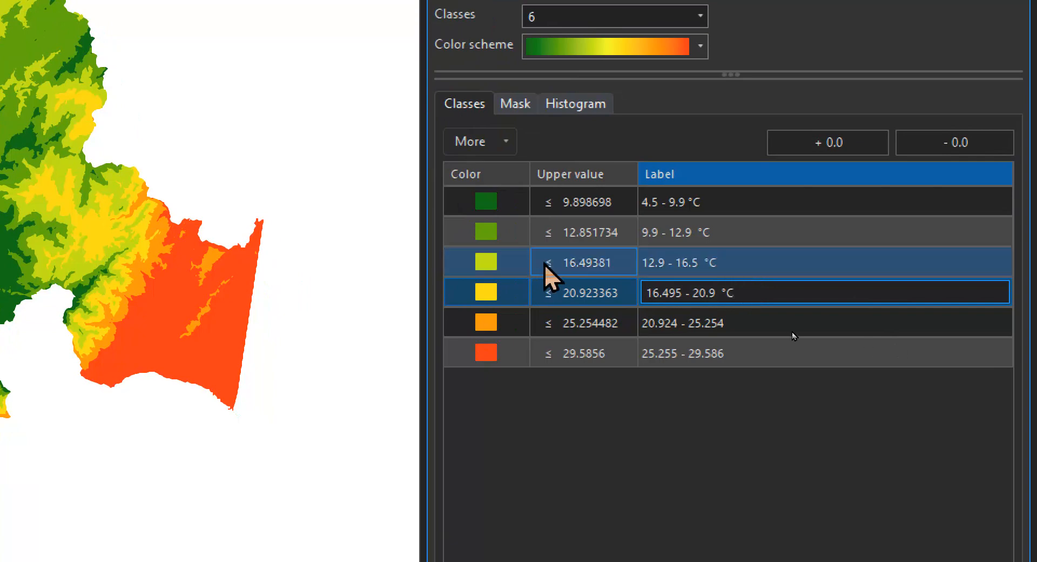
pyautogui.click(719, 292)
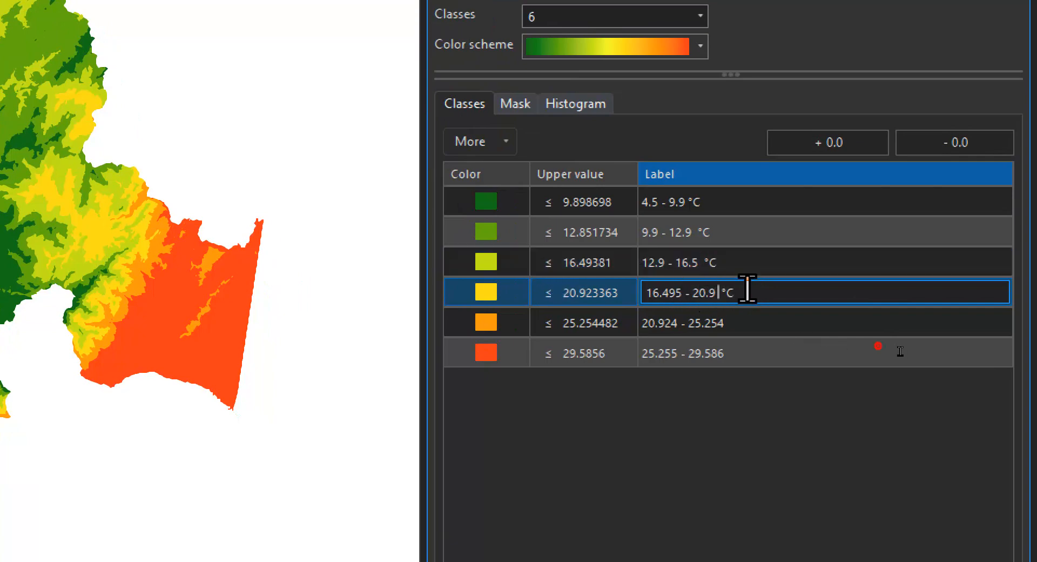
pyautogui.click(686, 292)
pyautogui.press('BackSpace')
pyautogui.write('.5')
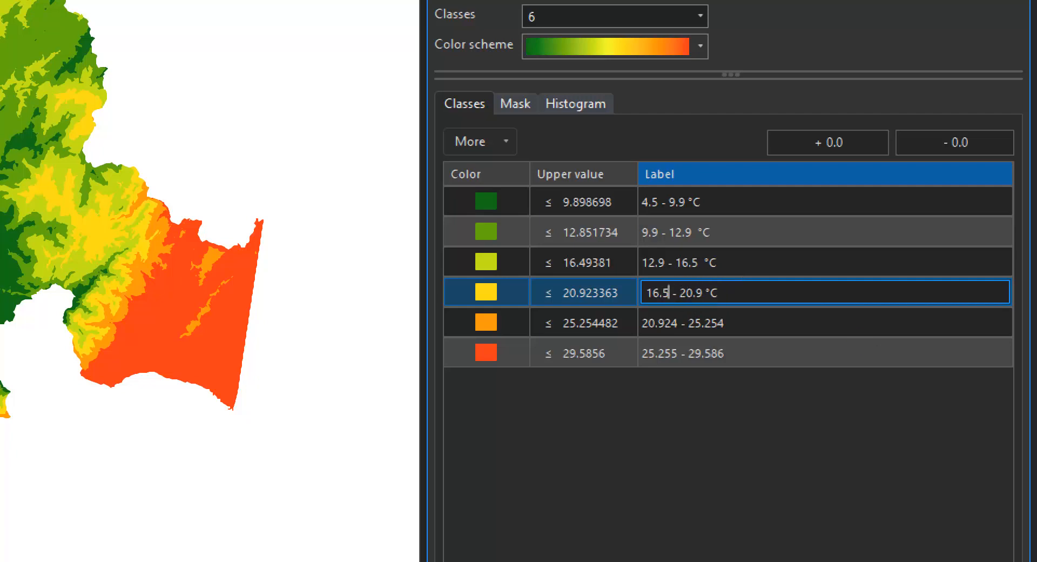
# Step: Round the label of the fifth temperature class, in orange, to "20.9- 25.3"
pyautogui.click(673, 325)
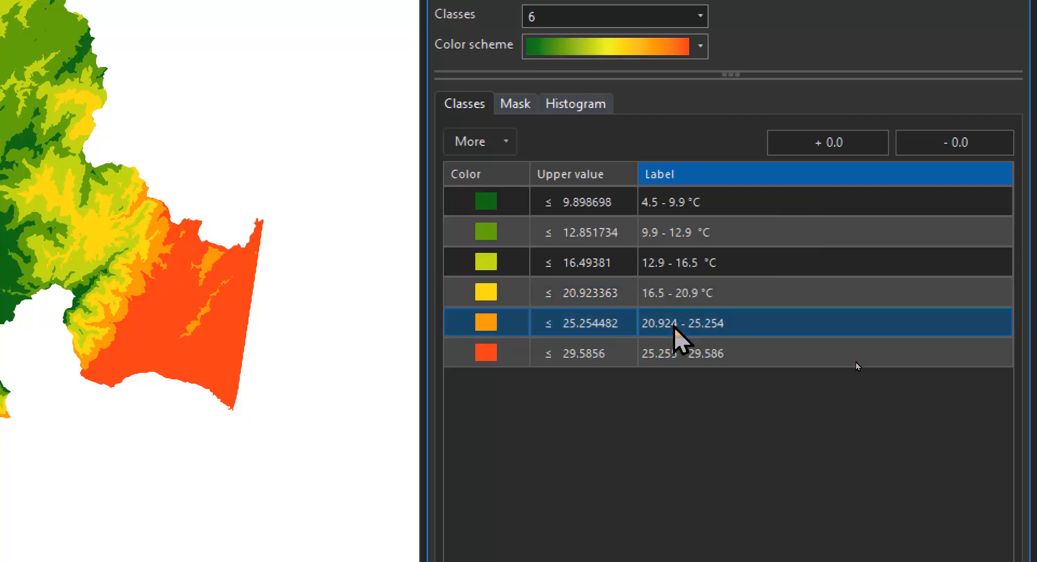
pyautogui.doubleClick(675, 325)
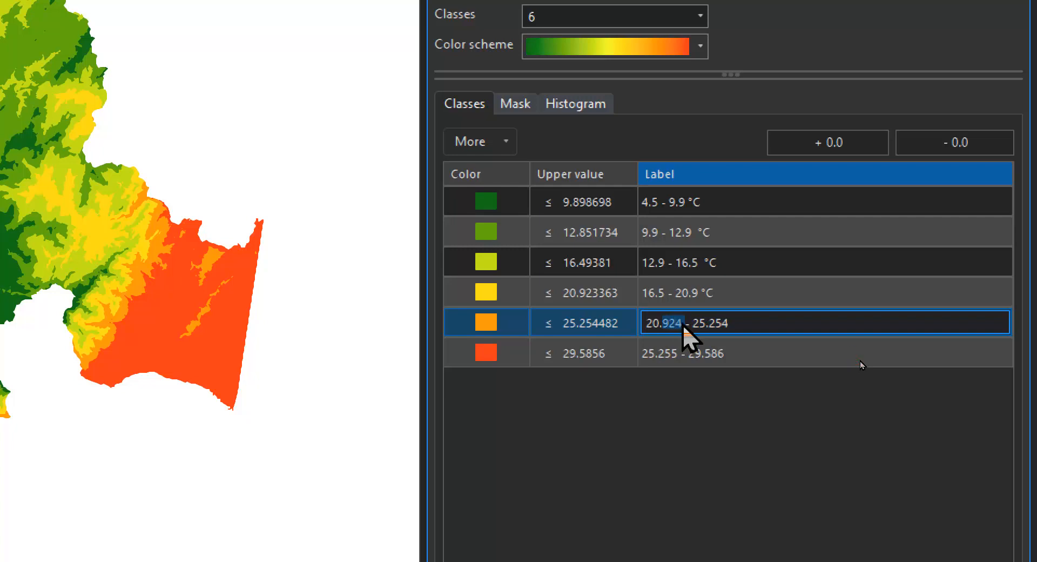
pyautogui.write('3')
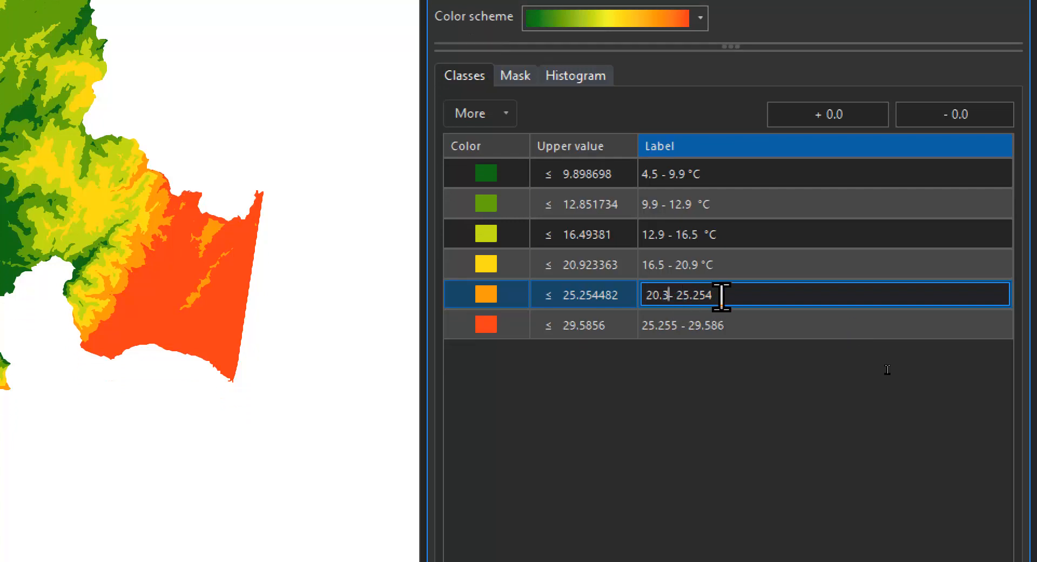
pyautogui.press('BackSpace')
pyautogui.press('BackSpace')
pyautogui.write('.9')
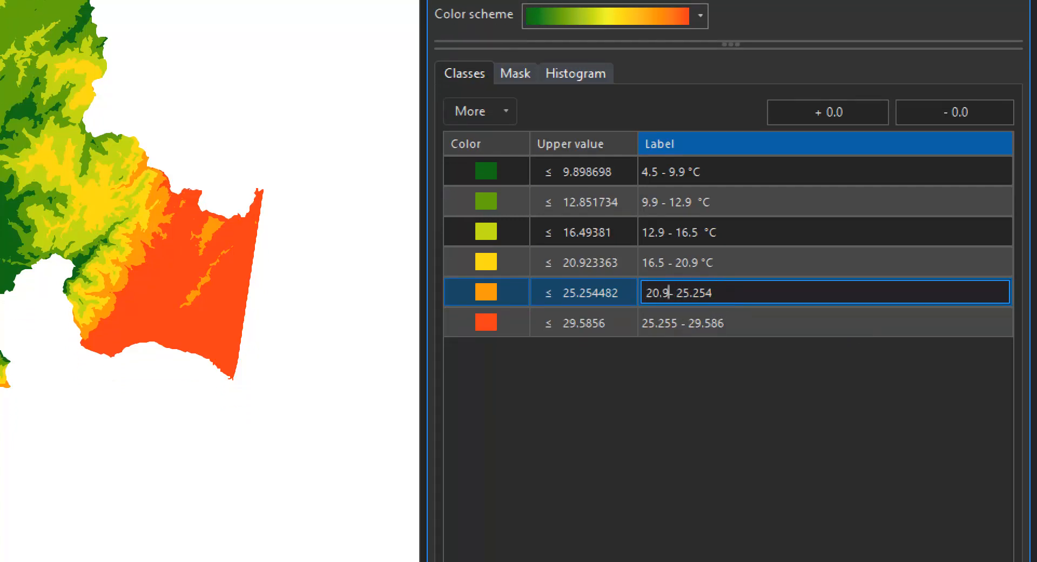
pyautogui.click(723, 292)
# Step: Round the label of the highest temperature class, in red, to "25.3- 29.6"
pyautogui.click(670, 323)
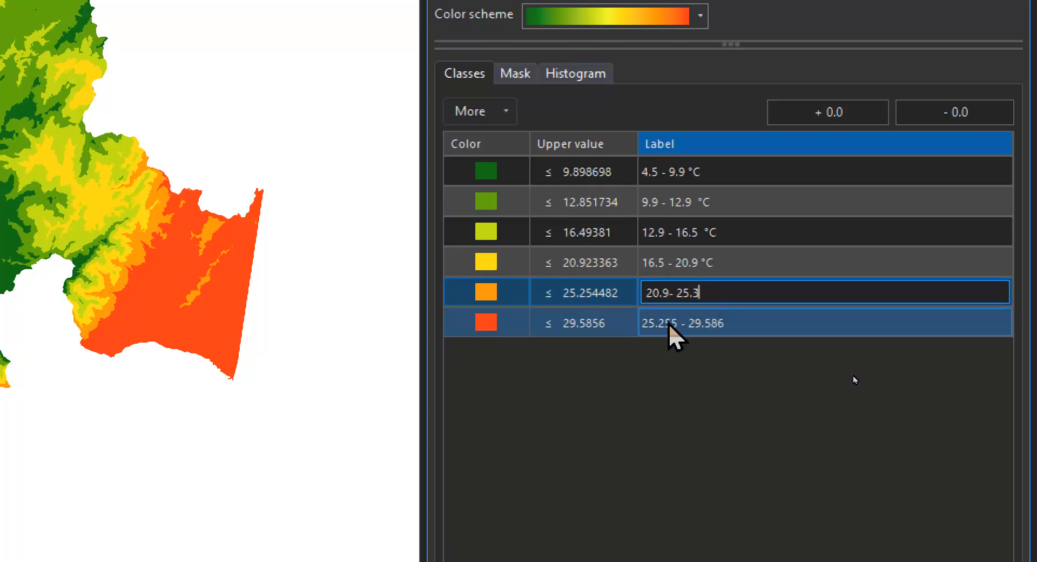
pyautogui.click(669, 323)
pyautogui.doubleClick(675, 323)
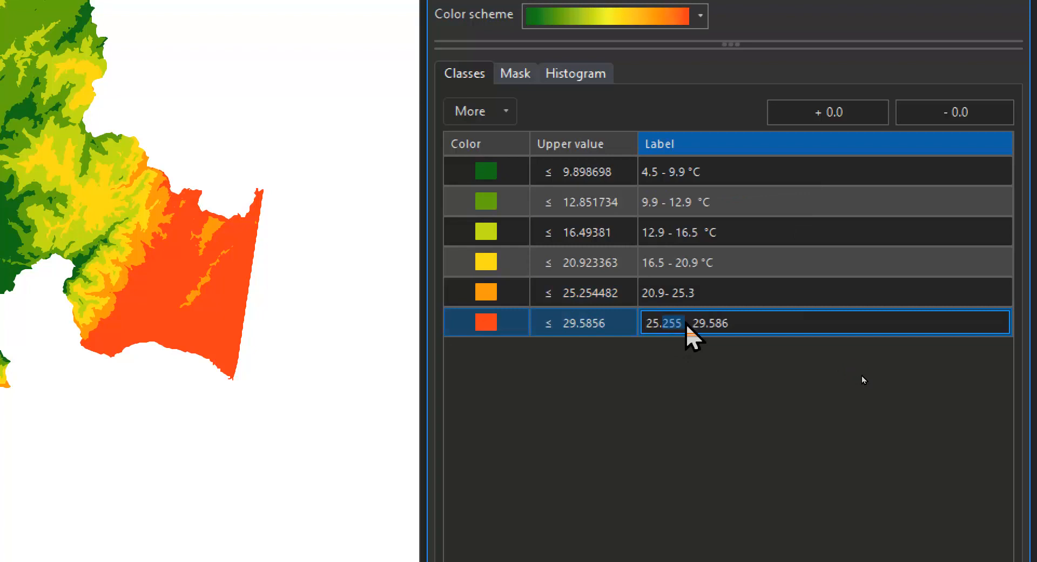
pyautogui.write('3')
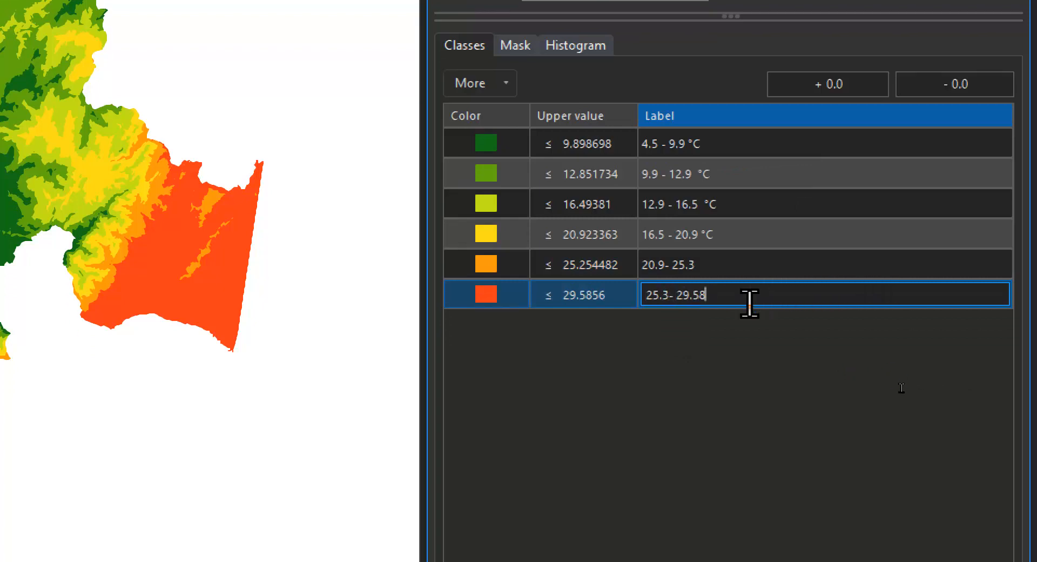
pyautogui.write('6')
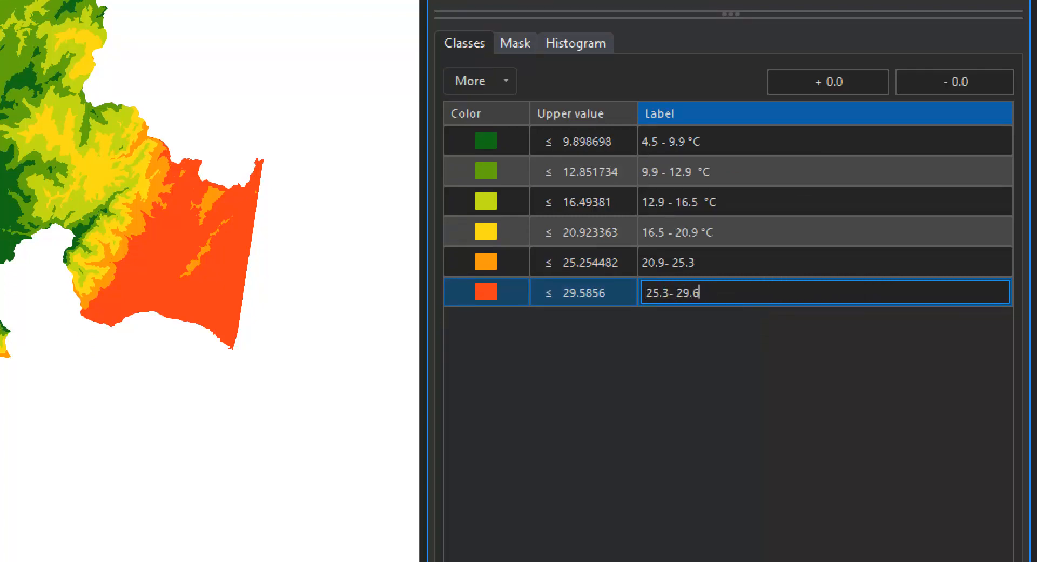
# Step: Add the °C unit to the fifth class label so it reads "20.9- 25.3 °C", with a single space before the unit
pyautogui.click(723, 264)
pyautogui.click(721, 263)
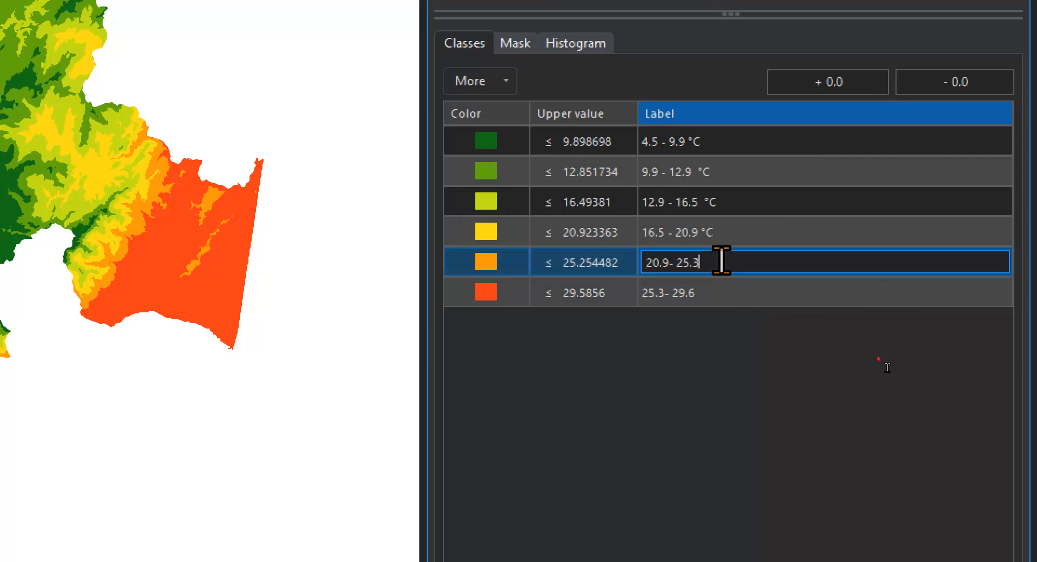
pyautogui.write('°C')
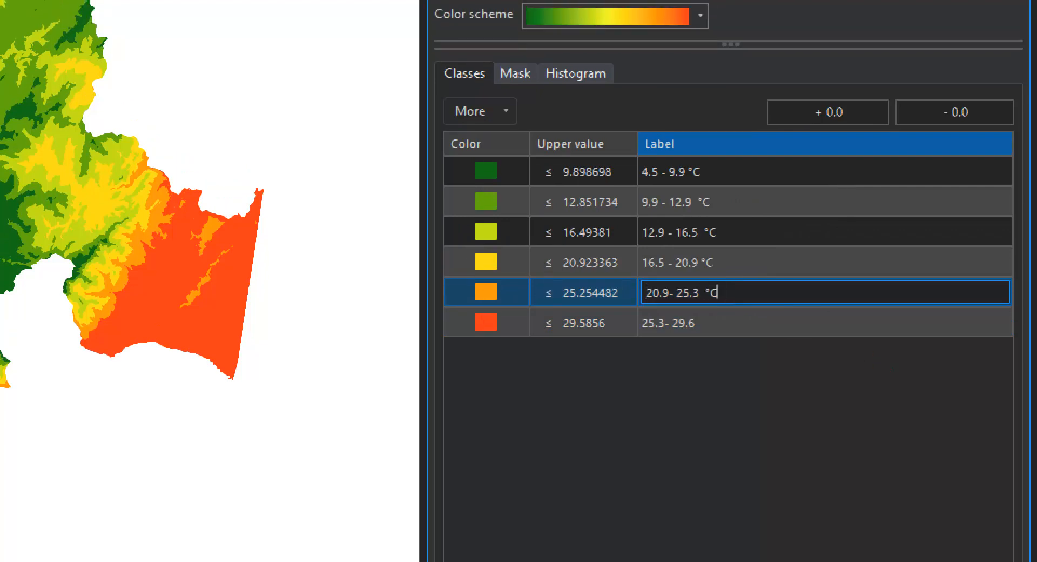
pyautogui.click(705, 293)
pyautogui.press('BackSpace')
# Step: Add the °C unit to the highest class label so it reads "25.3- 29.6 °C", and commit the edit
pyautogui.click(711, 322)
pyautogui.click(710, 322)
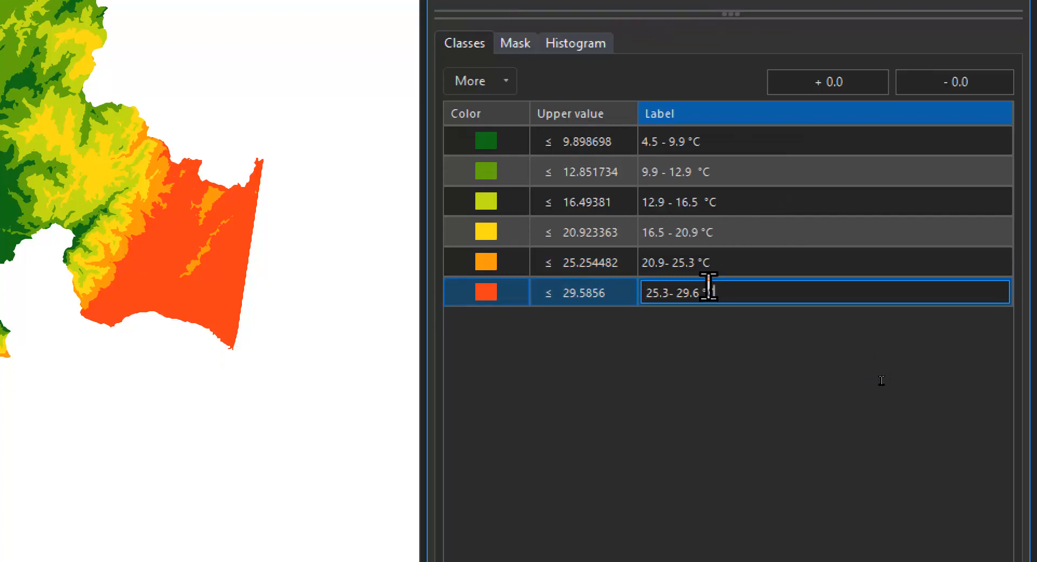
pyautogui.write('°C')
pyautogui.click(722, 142)
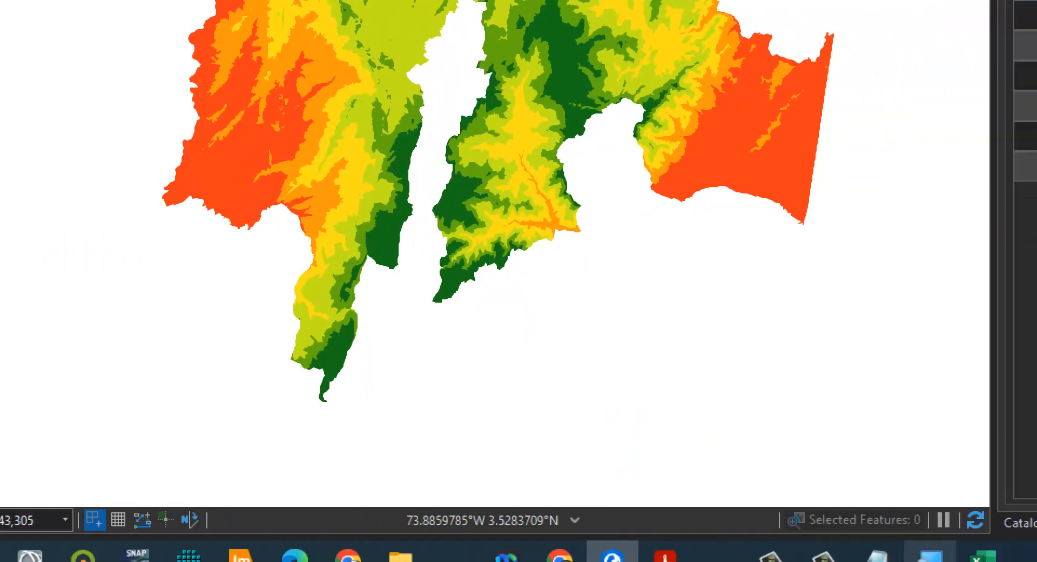
# Step: Close the Lupa screen magnifier window to return to the normal full-screen view
pyautogui.rightClick(930, 557)
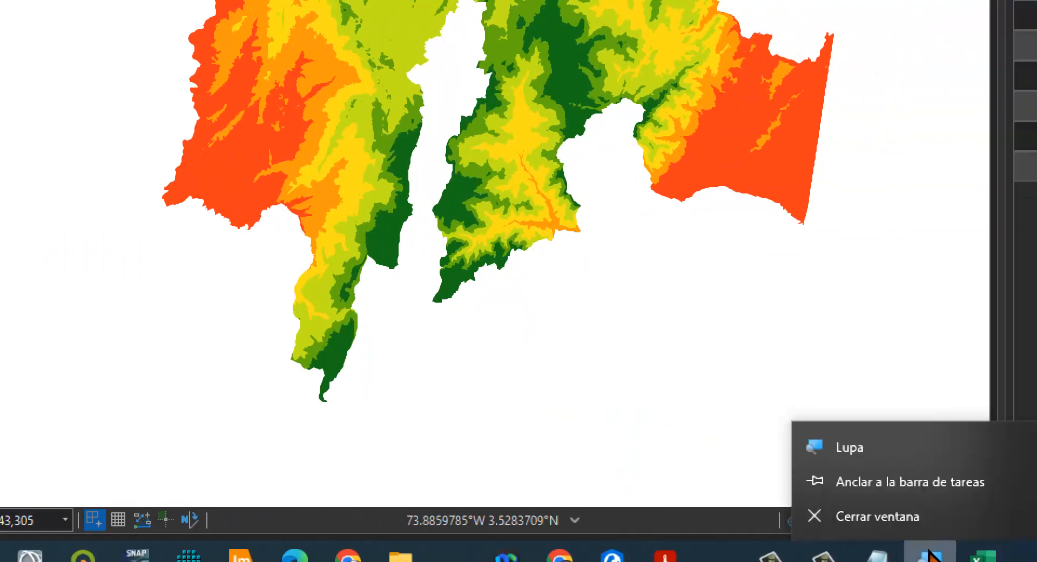
pyautogui.click(881, 519)
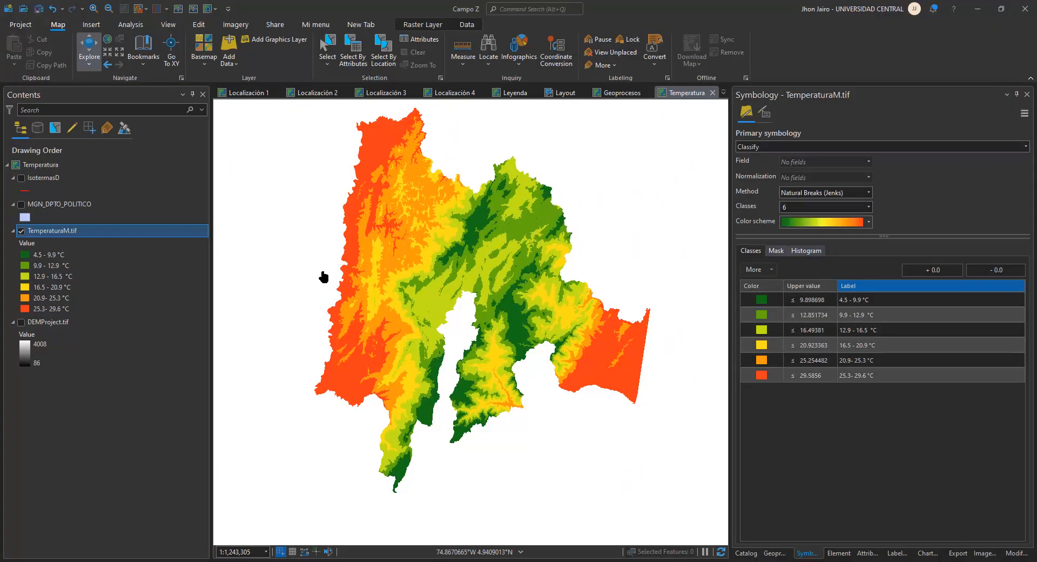